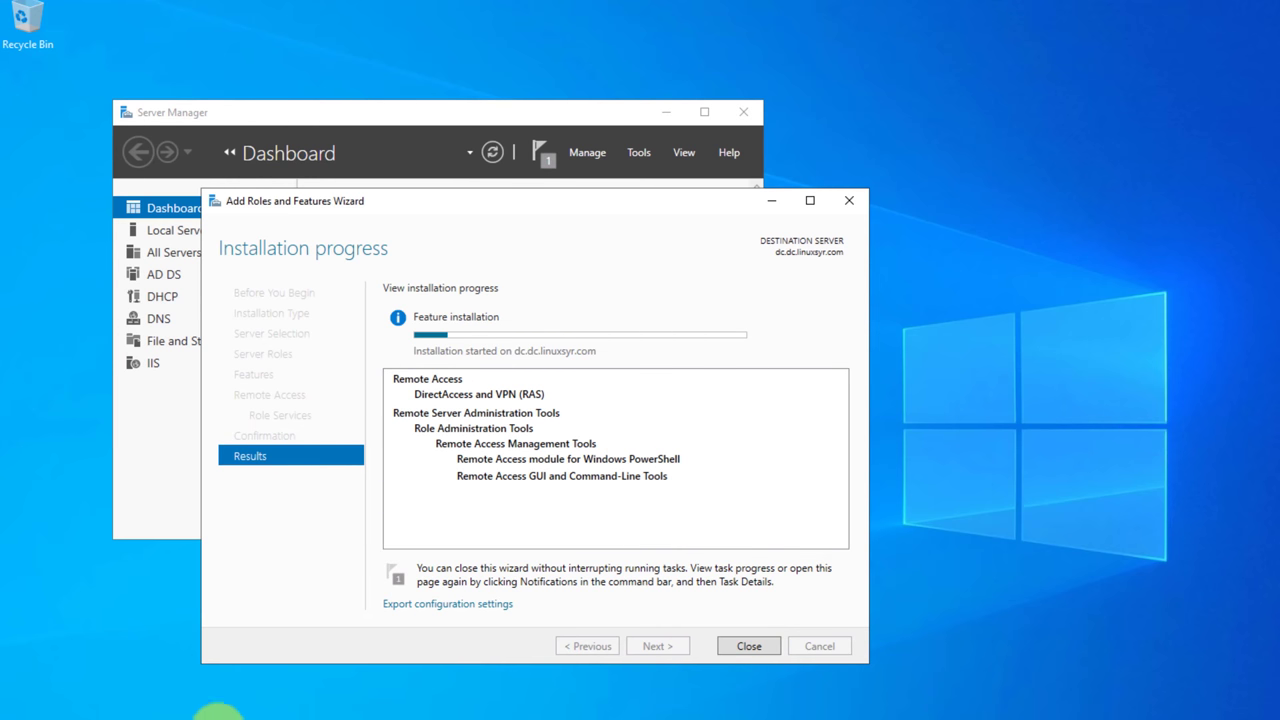
# Open Windows search while the Remote Access (DirectAccess and VPN) installation runs.
pyautogui.press('super+s')
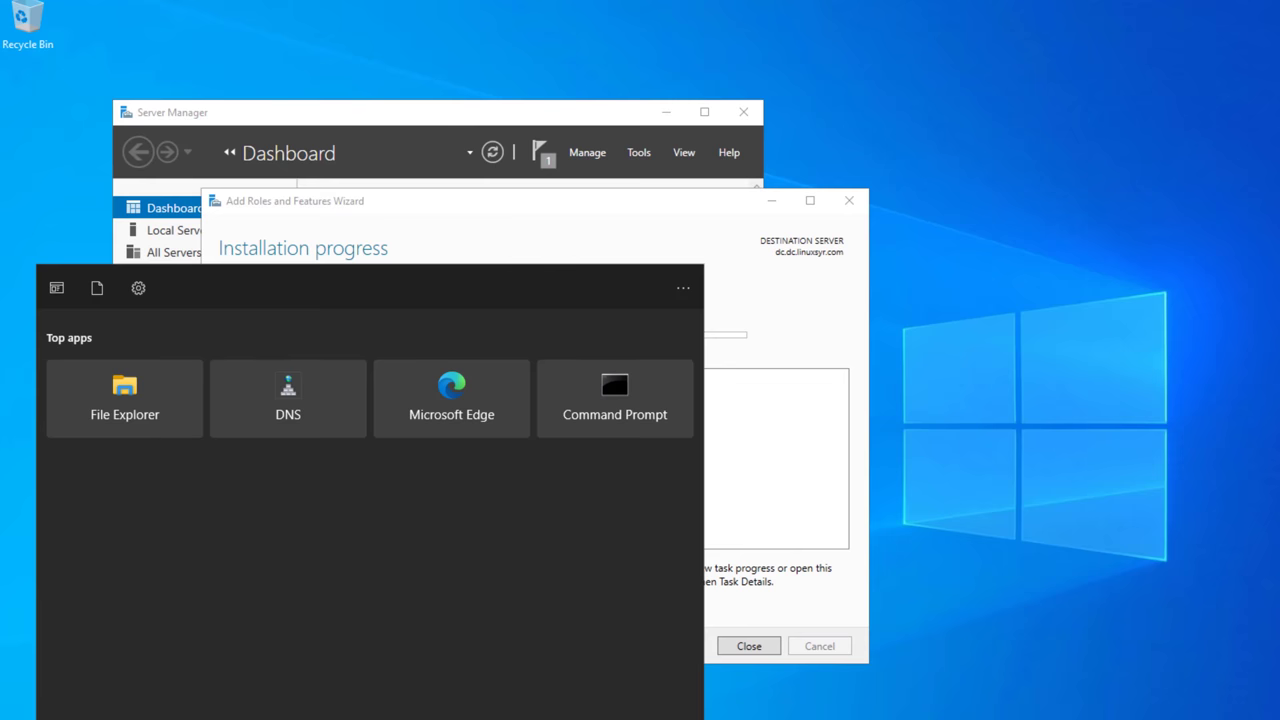
# In an administrator Command Prompt, confirm google.com replies to ping, then stop it.
pyautogui.click(568, 379)
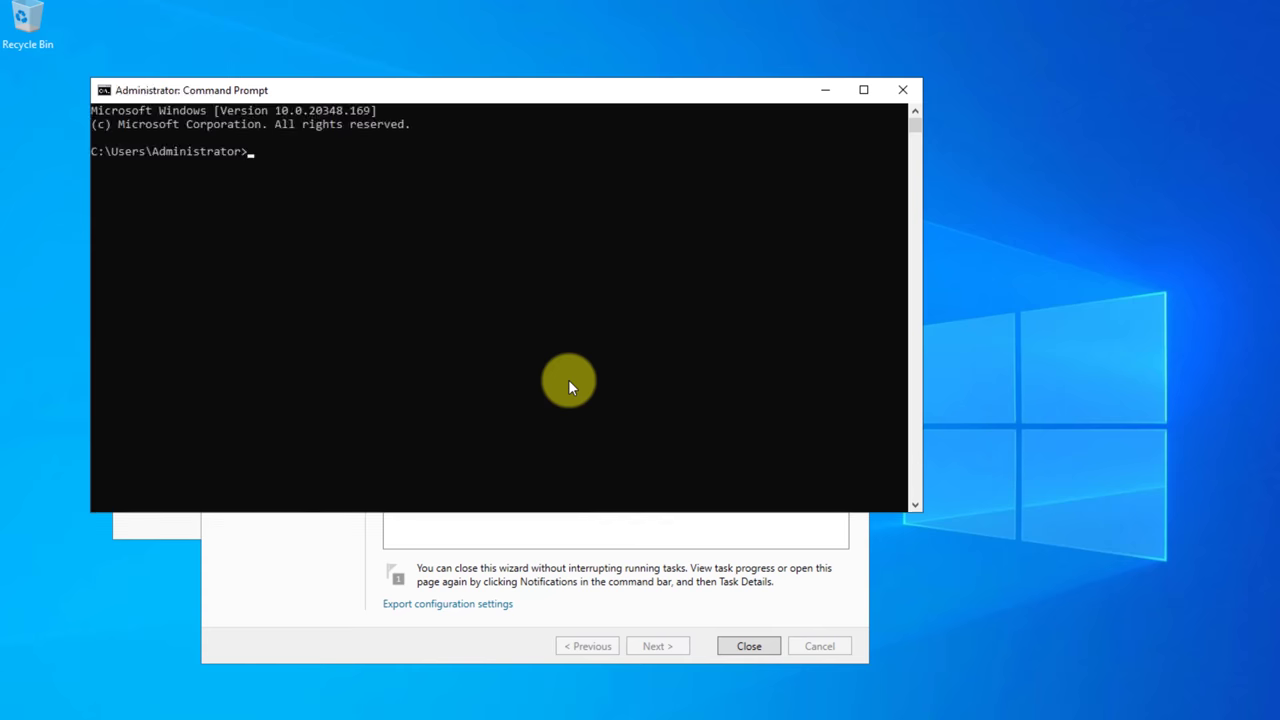
pyautogui.write('ping google.com')
pyautogui.press('Return')
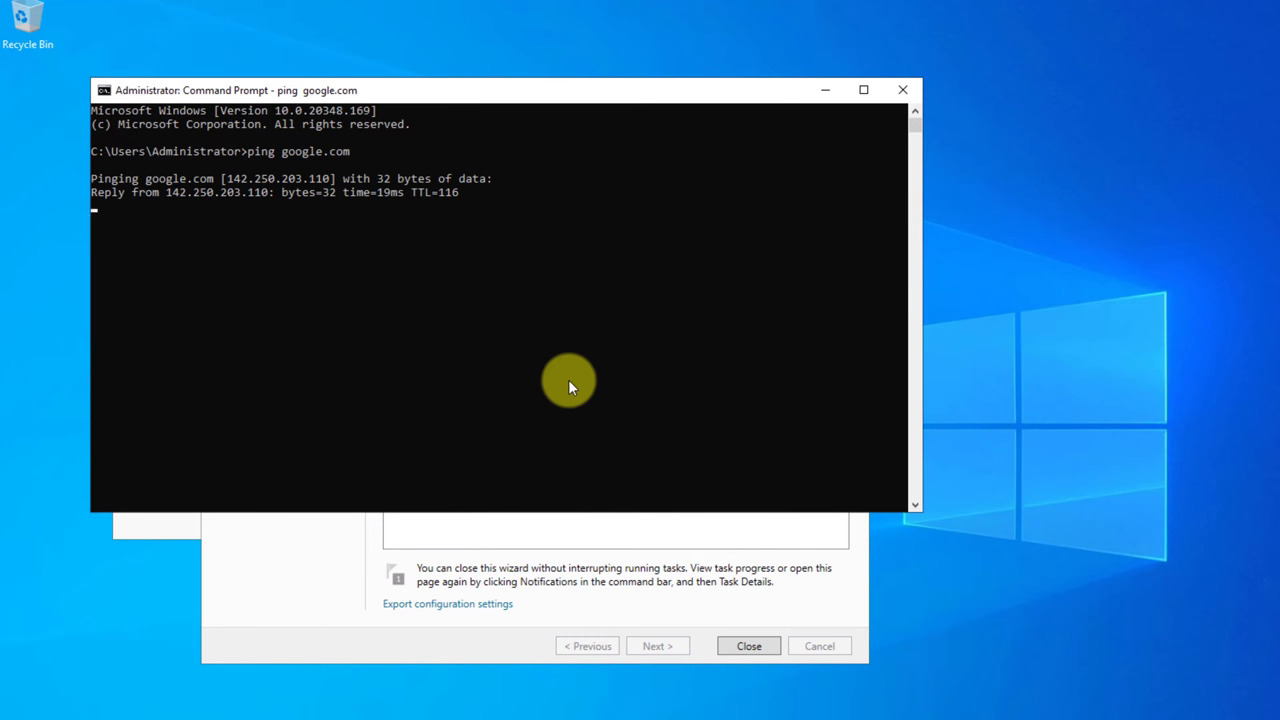
pyautogui.hotkey('ctrl', 'c')
# Show the IP configuration and select Ethernet0's IPv4 address 192.168.192.97.
pyautogui.write('up a')
pyautogui.press('Return')
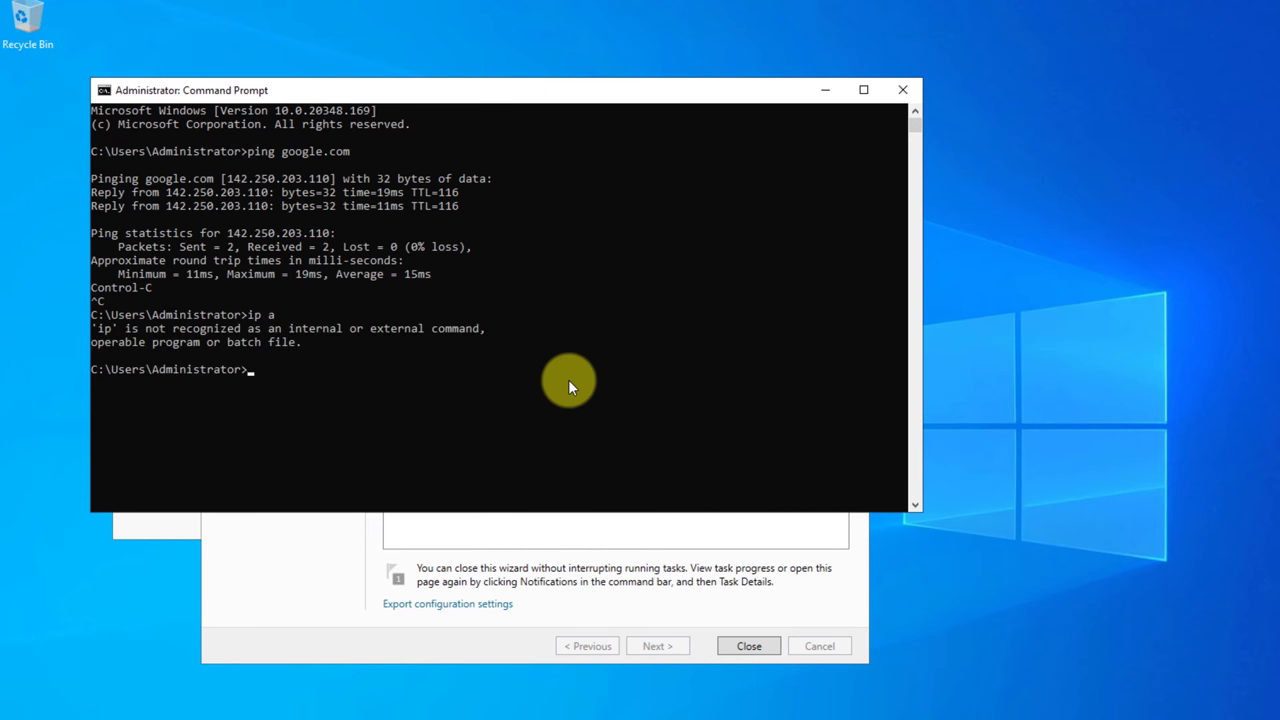
pyautogui.write('ipconfig')
pyautogui.press('Return')
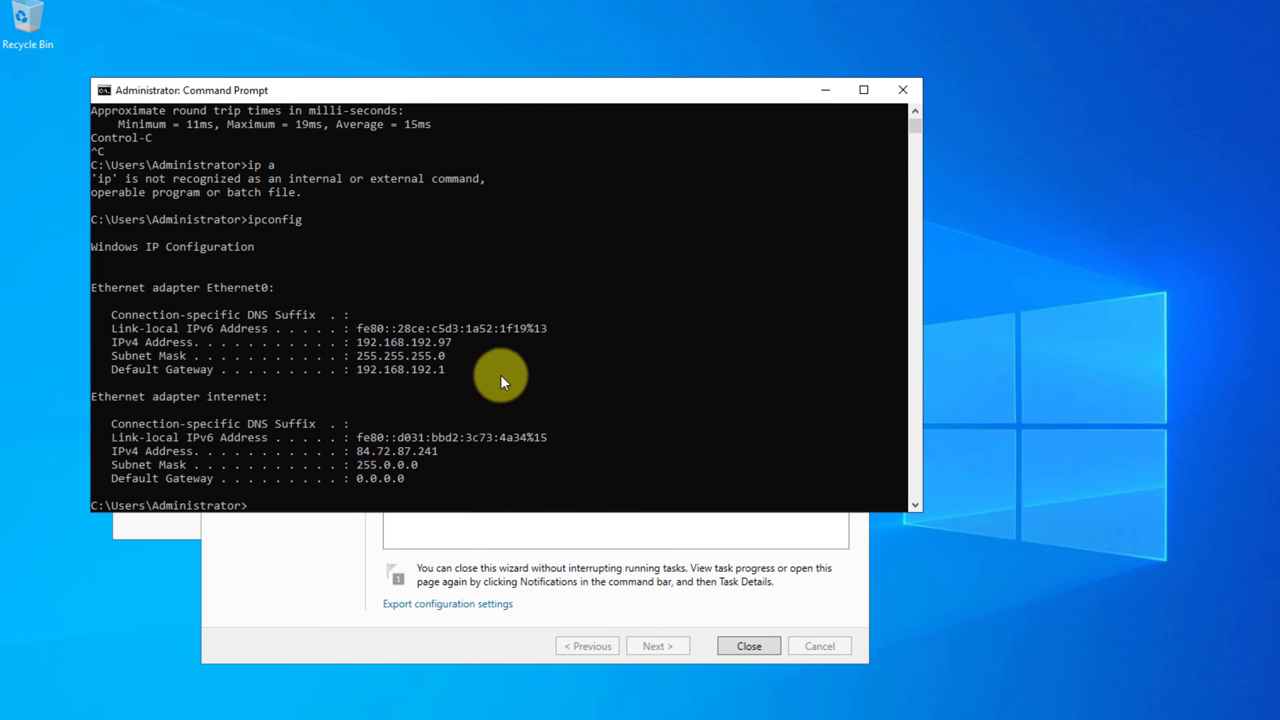
pyautogui.click(453, 342)
pyautogui.moveTo(420, 345); pyautogui.dragTo(356, 342)
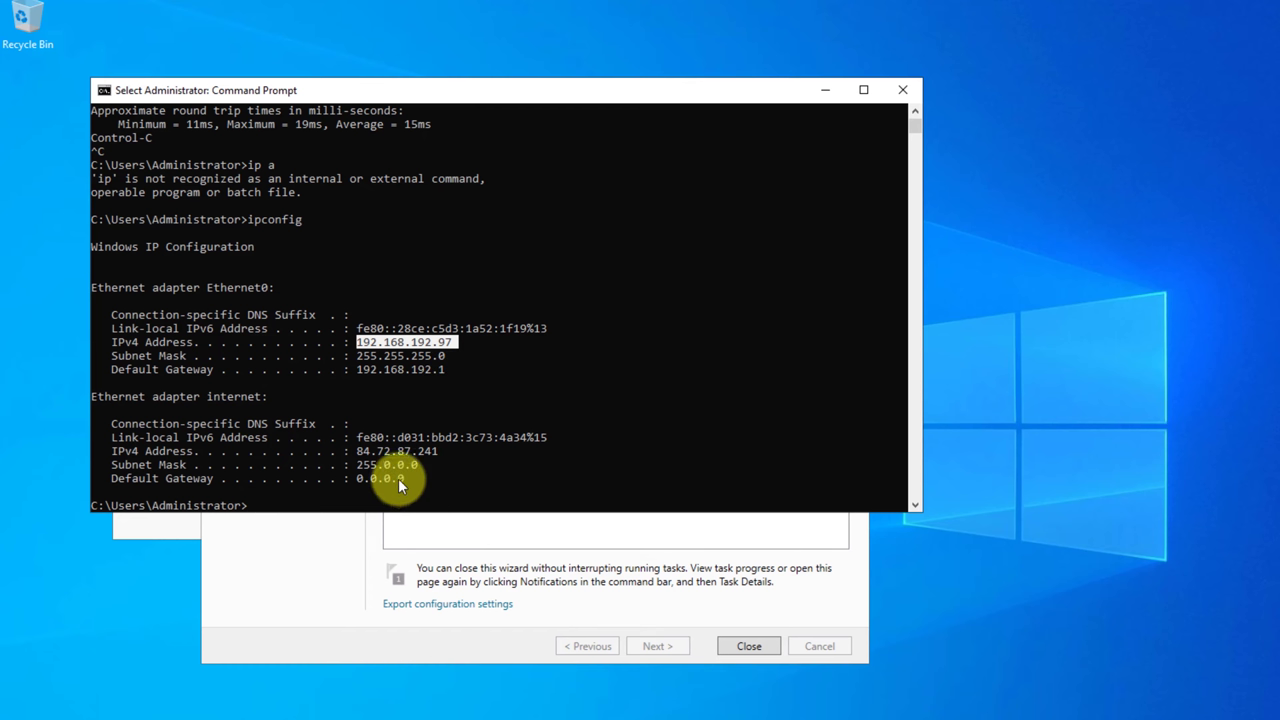
# Copy the 192.168.192.97 address, then disable the 'internet' adapter in Network Connections.
pyautogui.rightClick(413, 372)
pyautogui.click(903, 90)
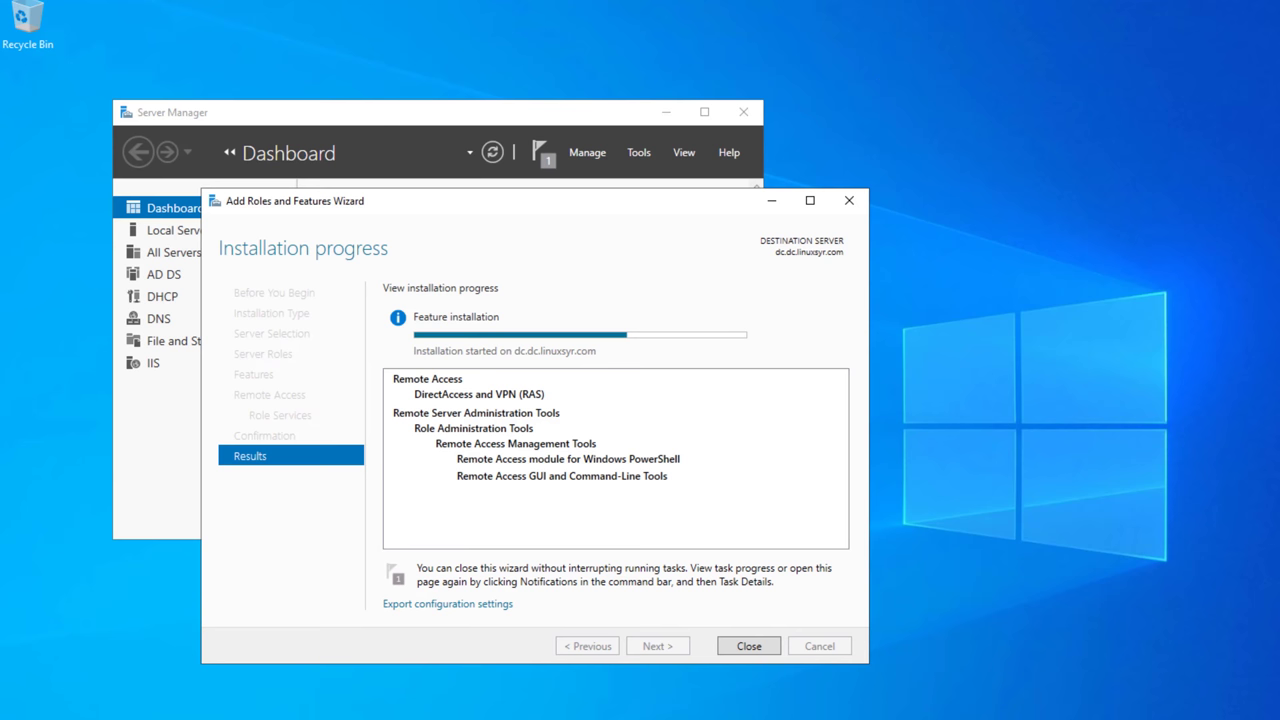
pyautogui.press('super+r')
pyautogui.press('Return')
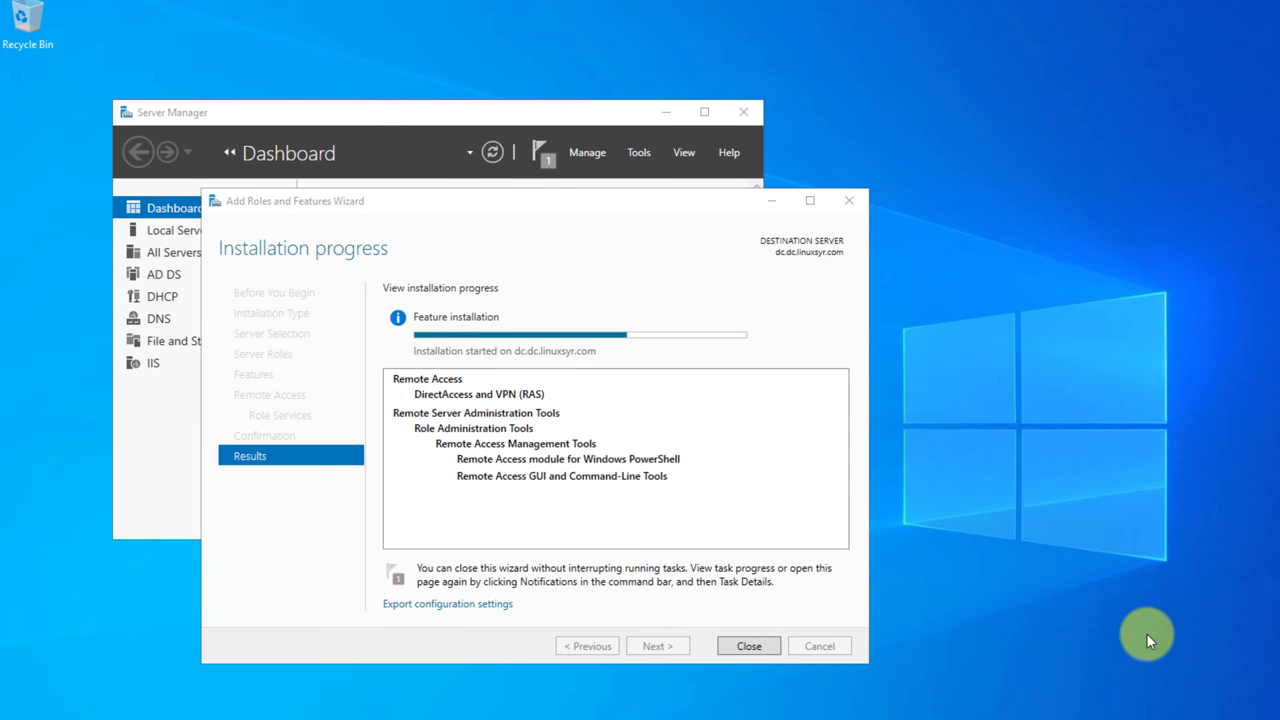
pyautogui.rightClick(588, 248)
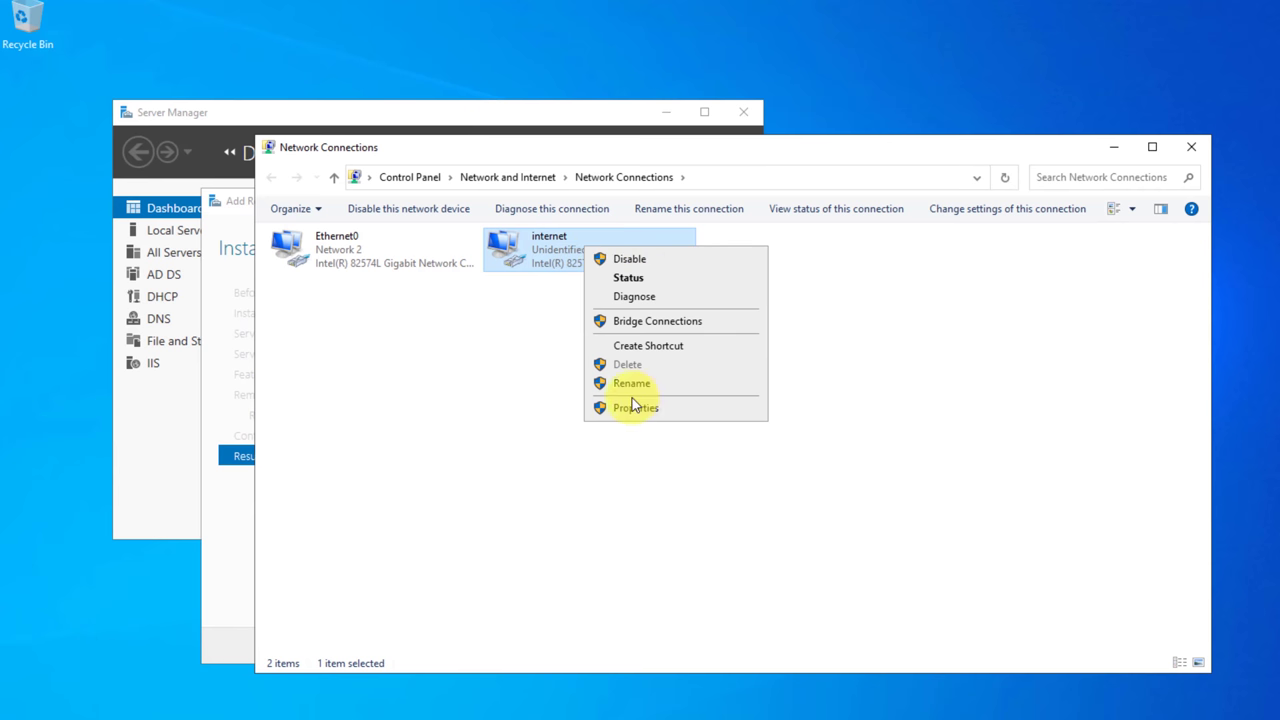
pyautogui.click(475, 286)
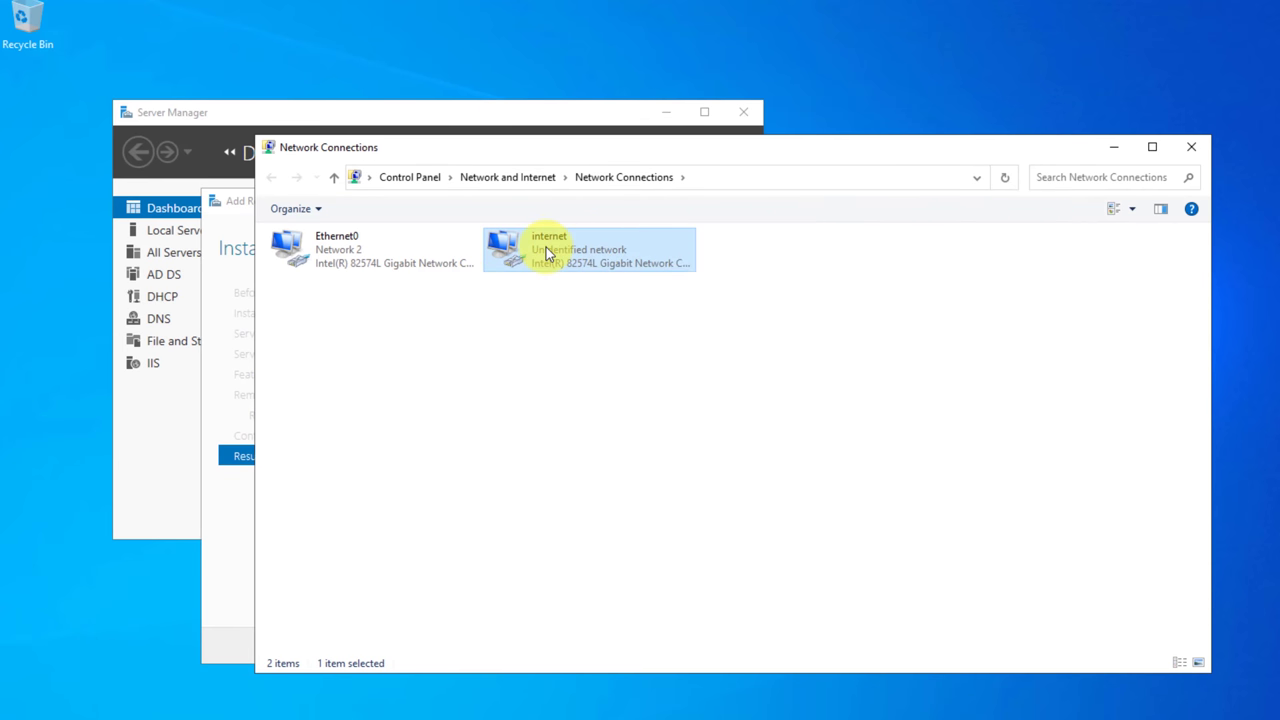
pyautogui.rightClick(546, 247)
pyautogui.click(634, 258)
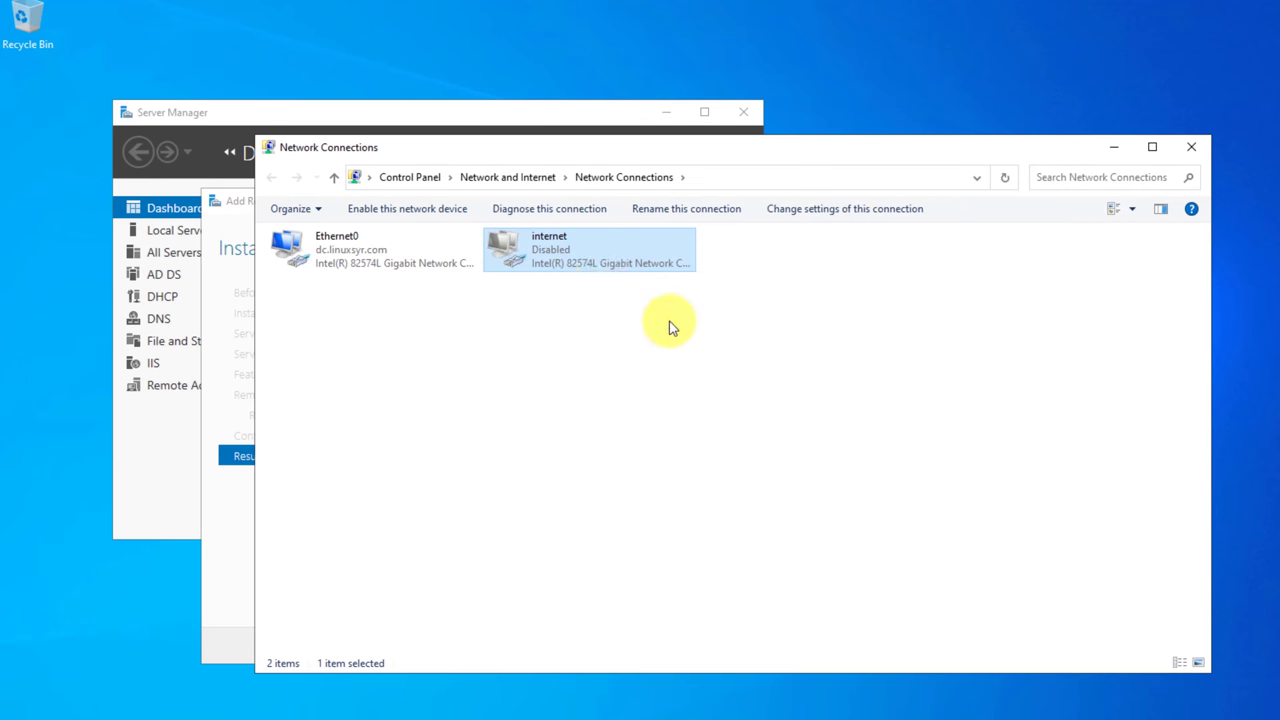
# Reopen Network Connections through the Run dialog.
pyautogui.rightClick(576, 252)
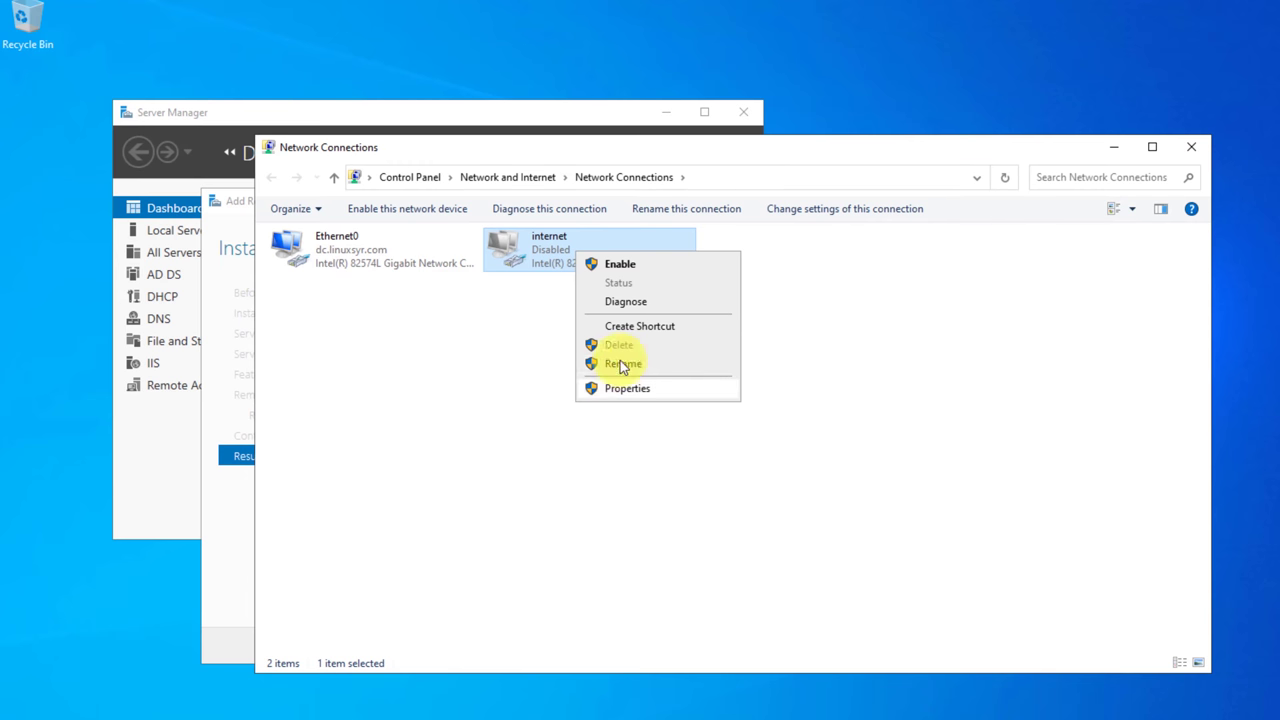
pyautogui.click(1191, 147)
pyautogui.press('super')
pyautogui.write('run')
pyautogui.rightClick(121, 364)
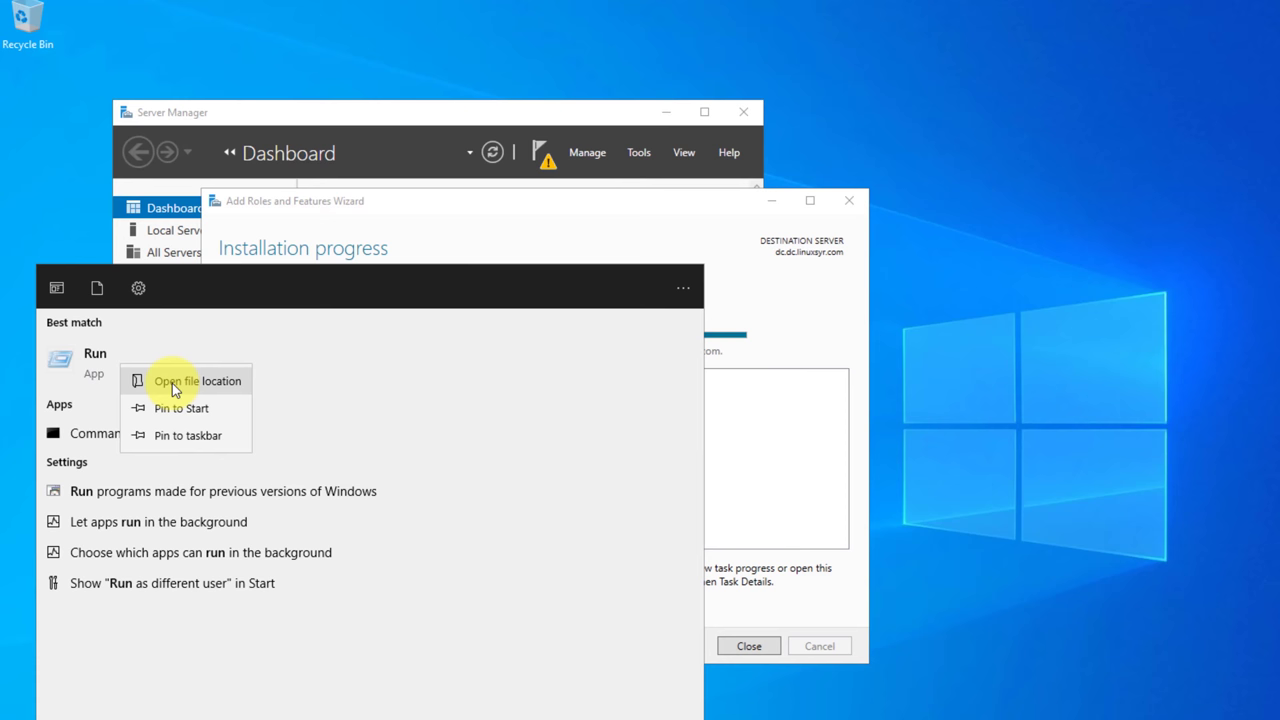
pyautogui.click(172, 383)
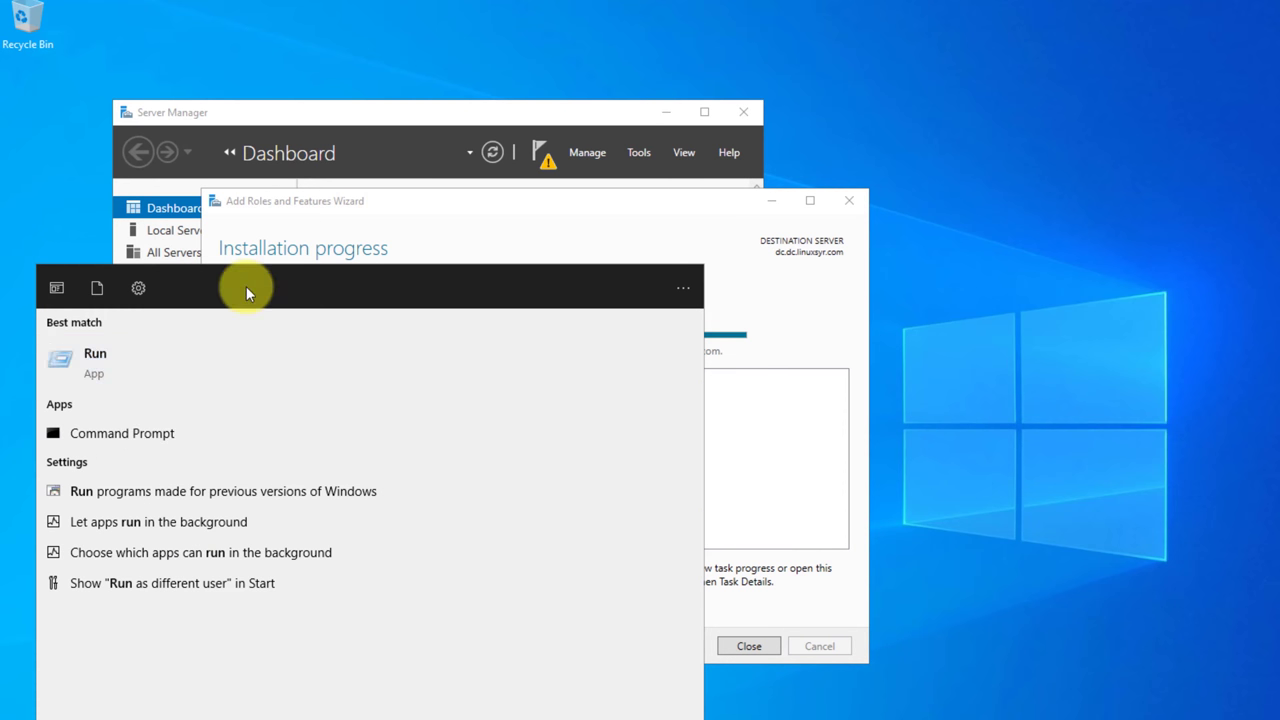
pyautogui.press('Return')
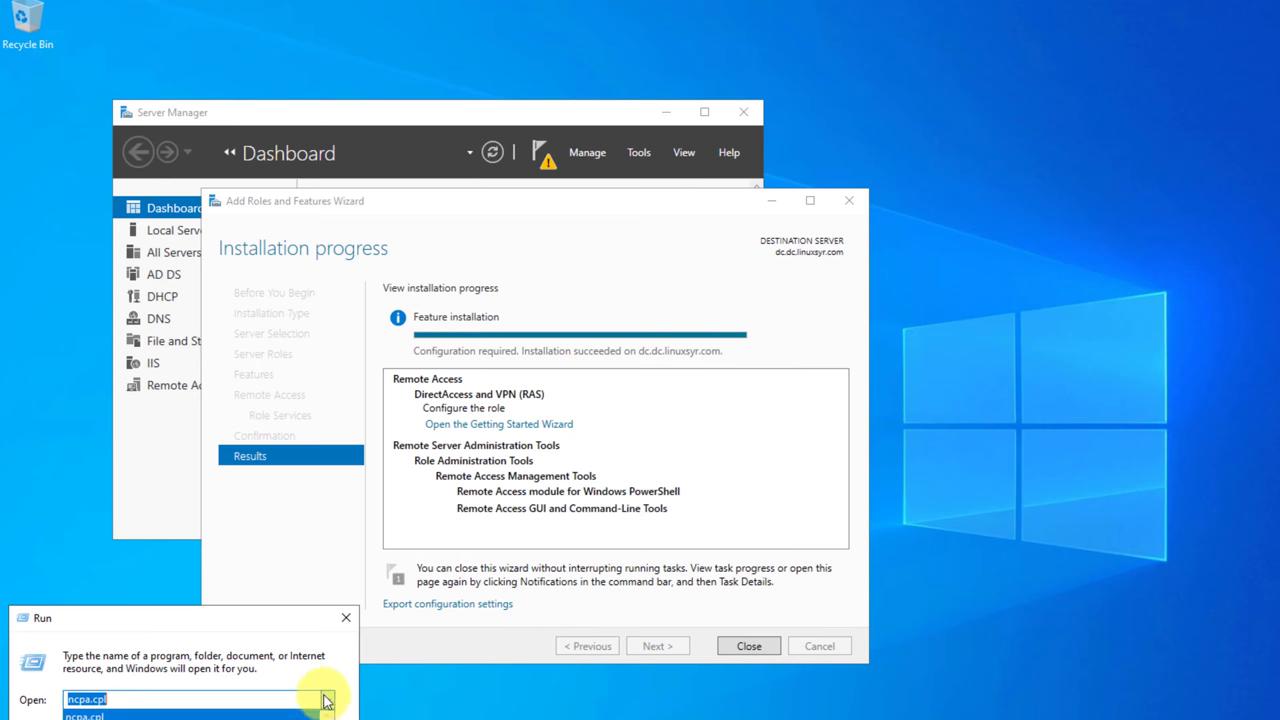
pyautogui.press('Return')
# Try deleting the disabled 'internet' connection and inspect its properties.
pyautogui.click(560, 266)
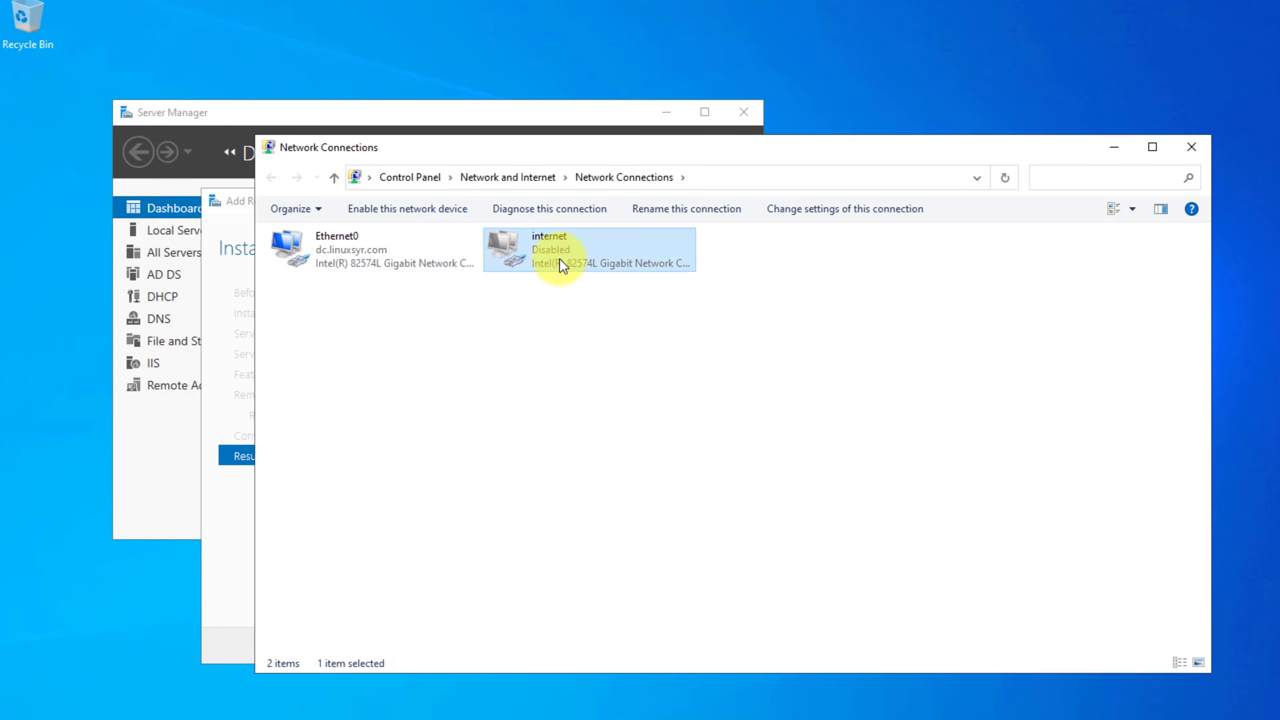
pyautogui.press('Delete')
pyautogui.press('Return')
pyautogui.press('Return')
pyautogui.press('Left')
pyautogui.press('Right')
pyautogui.press('Left')
pyautogui.press('Right')
pyautogui.click(822, 209)
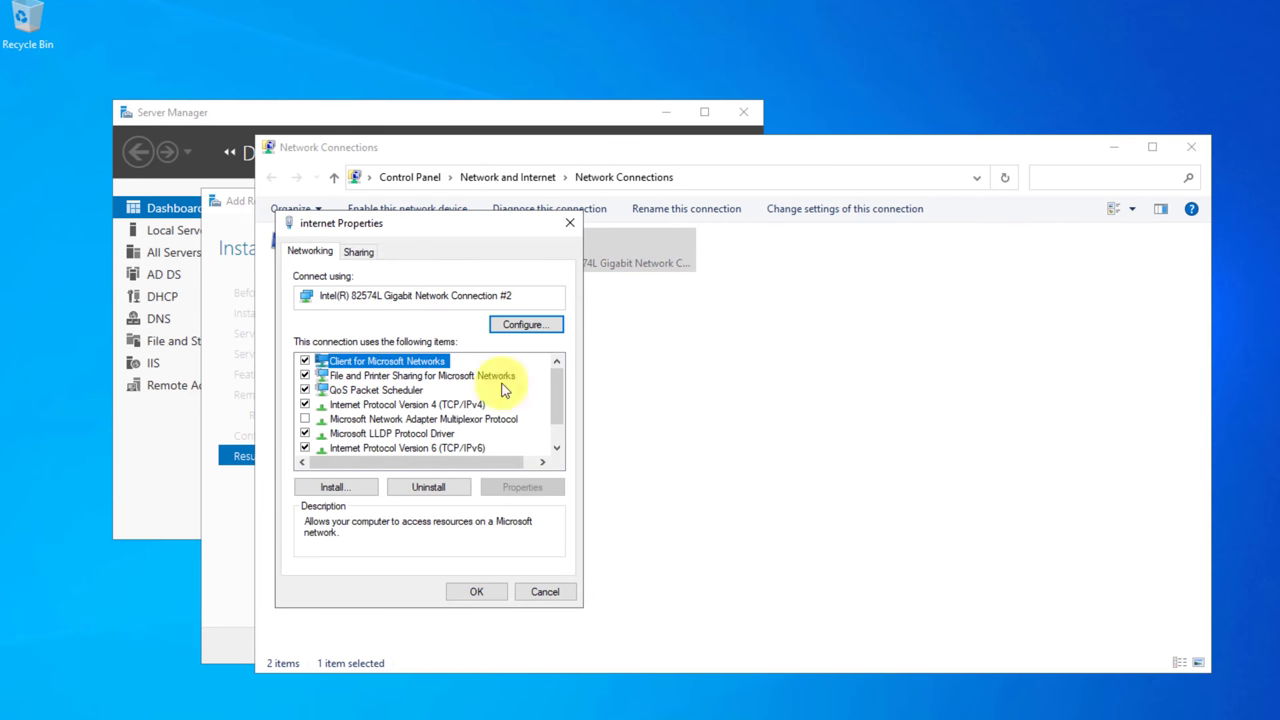
pyautogui.click(570, 225)
pyautogui.press('Delete')
pyautogui.press('Escape')
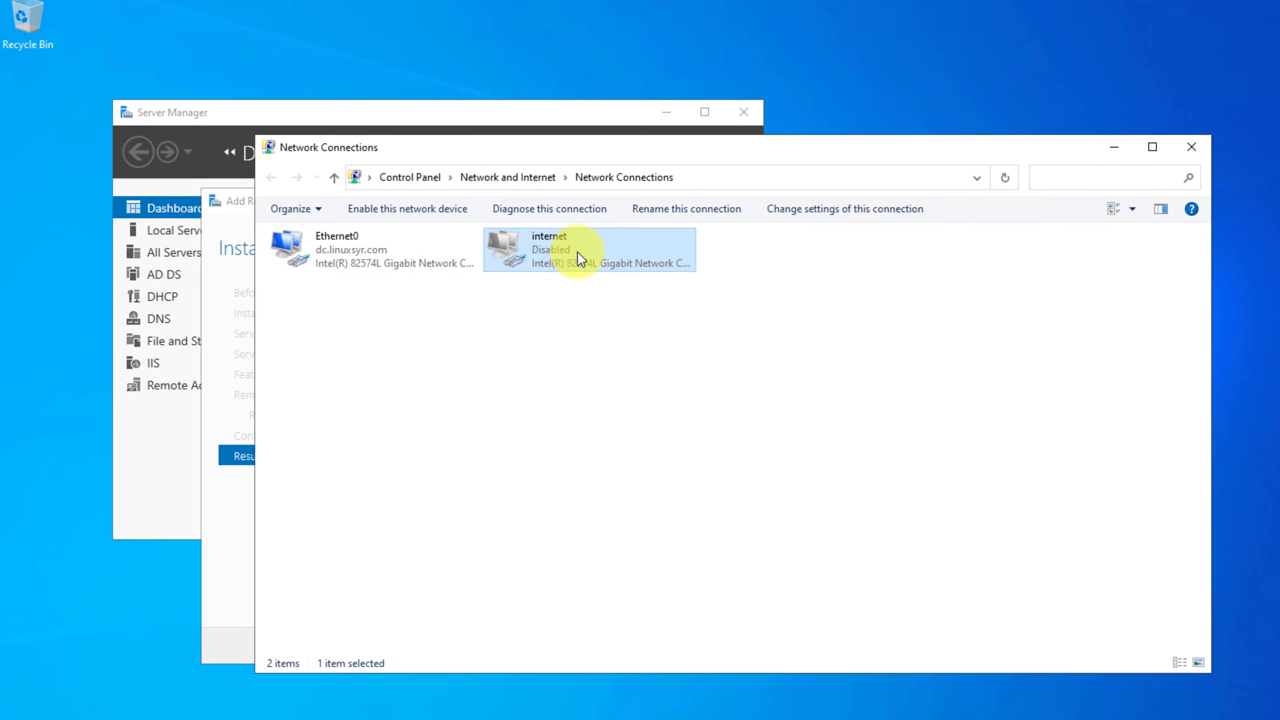
# Remove Network Adapter 2 from the virtual machine's settings.
pyautogui.click(12, 176)
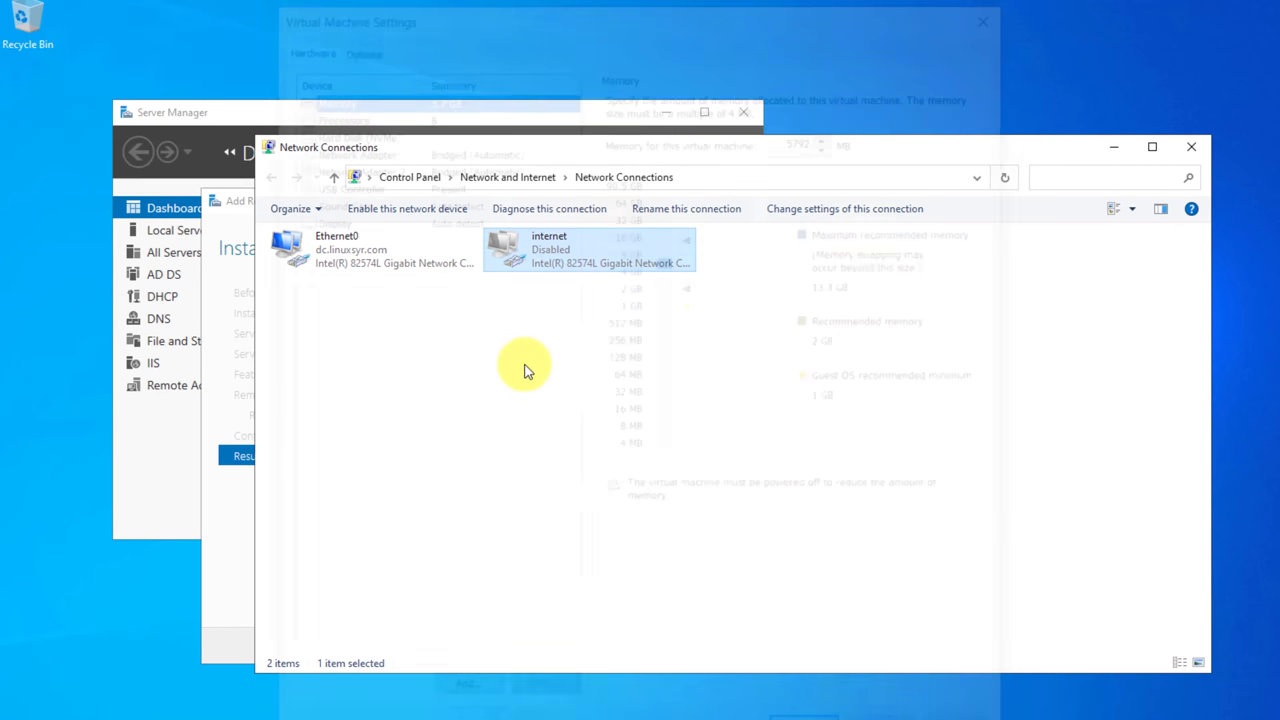
pyautogui.click(445, 164)
pyautogui.click(432, 145)
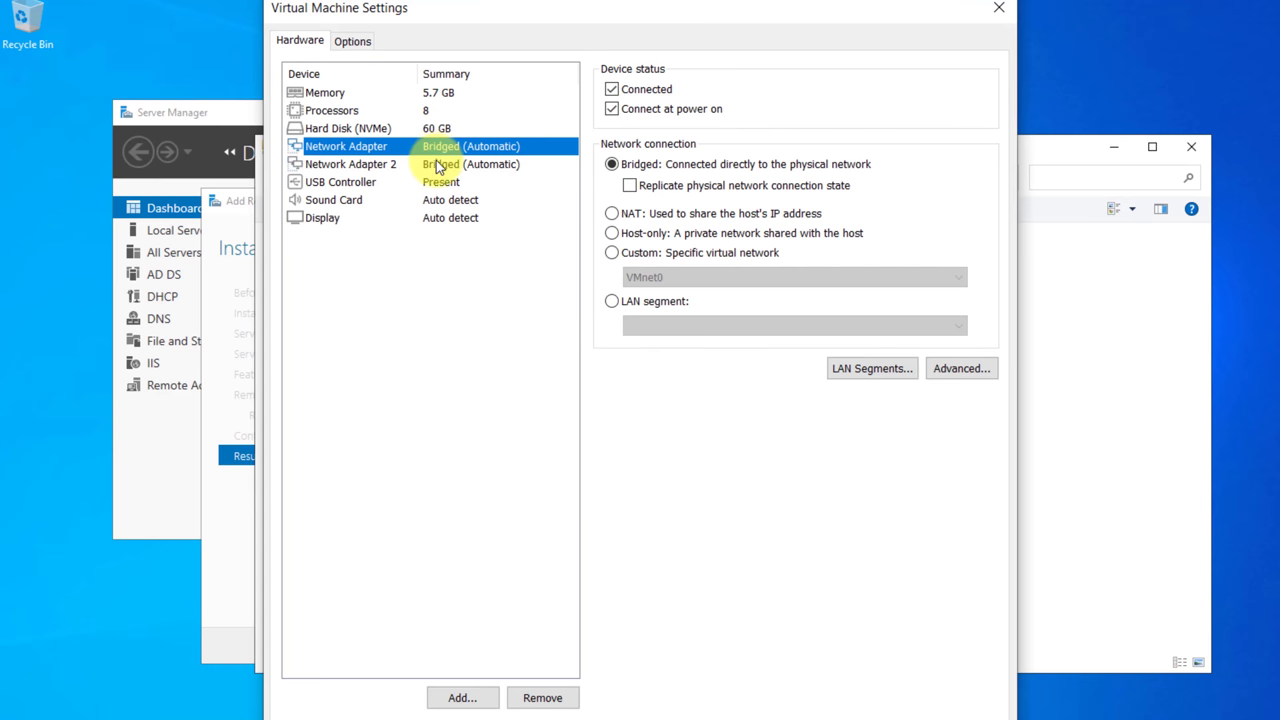
pyautogui.click(437, 164)
pyautogui.click(542, 697)
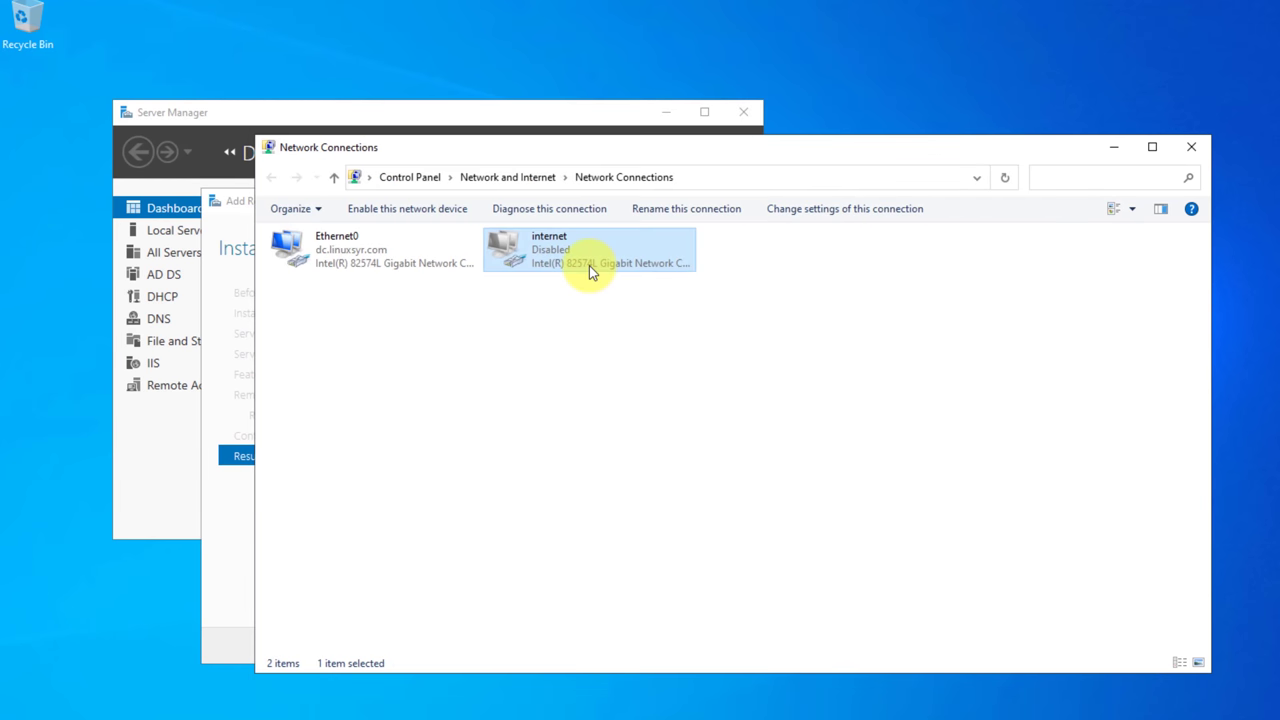
# Retry deleting 'internet', dismiss the error, and close Network Connections and the finished wizard.
pyautogui.press('Delete')
pyautogui.click(744, 468)
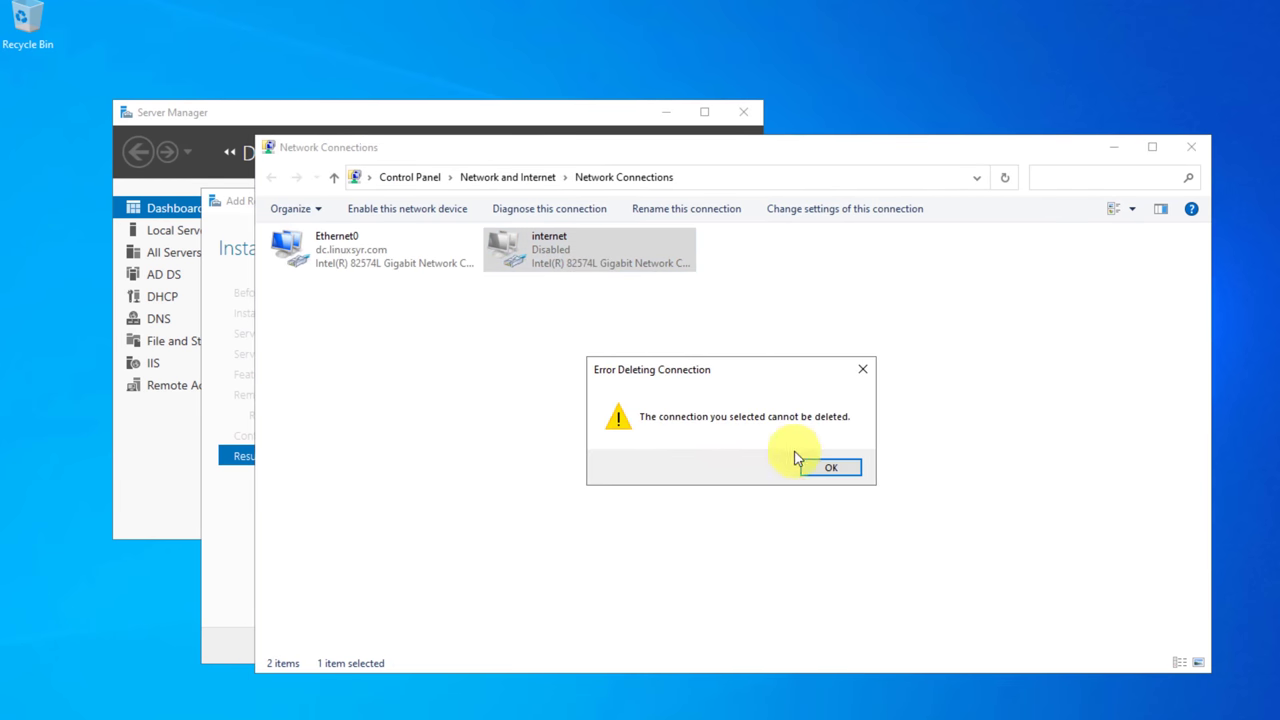
pyautogui.click(820, 466)
pyautogui.click(1191, 147)
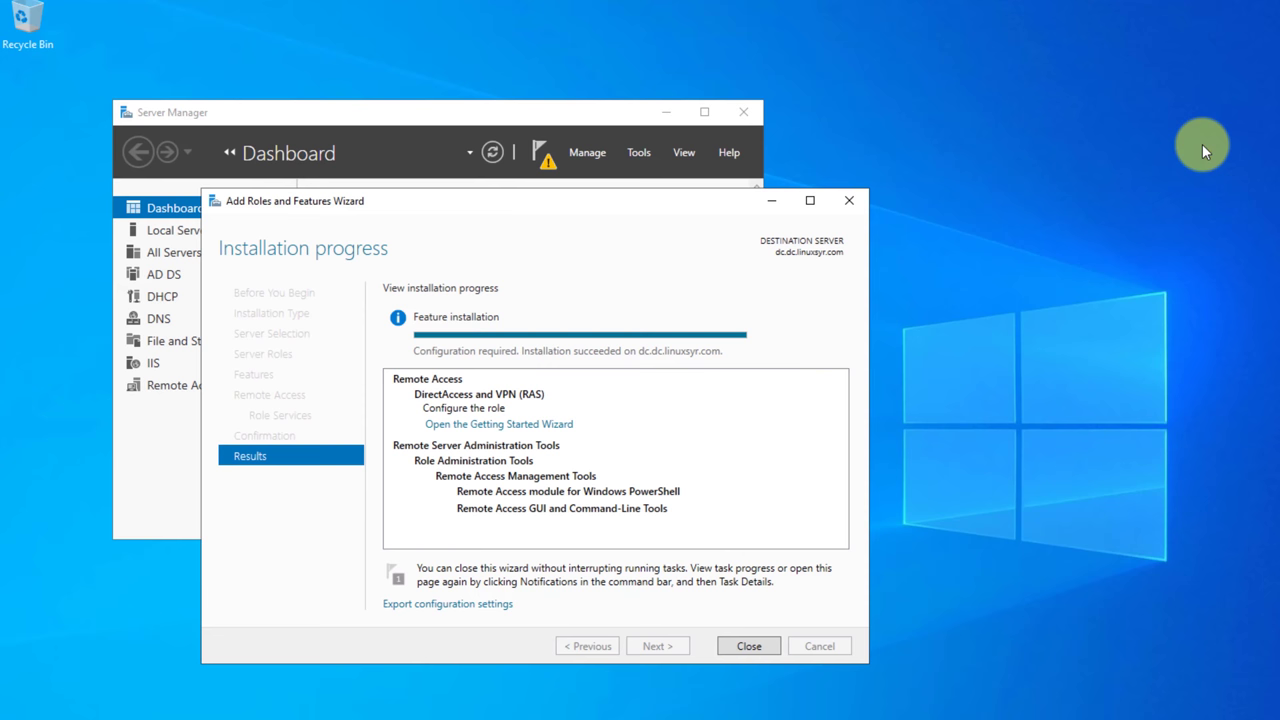
pyautogui.click(746, 648)
pyautogui.click(490, 151)
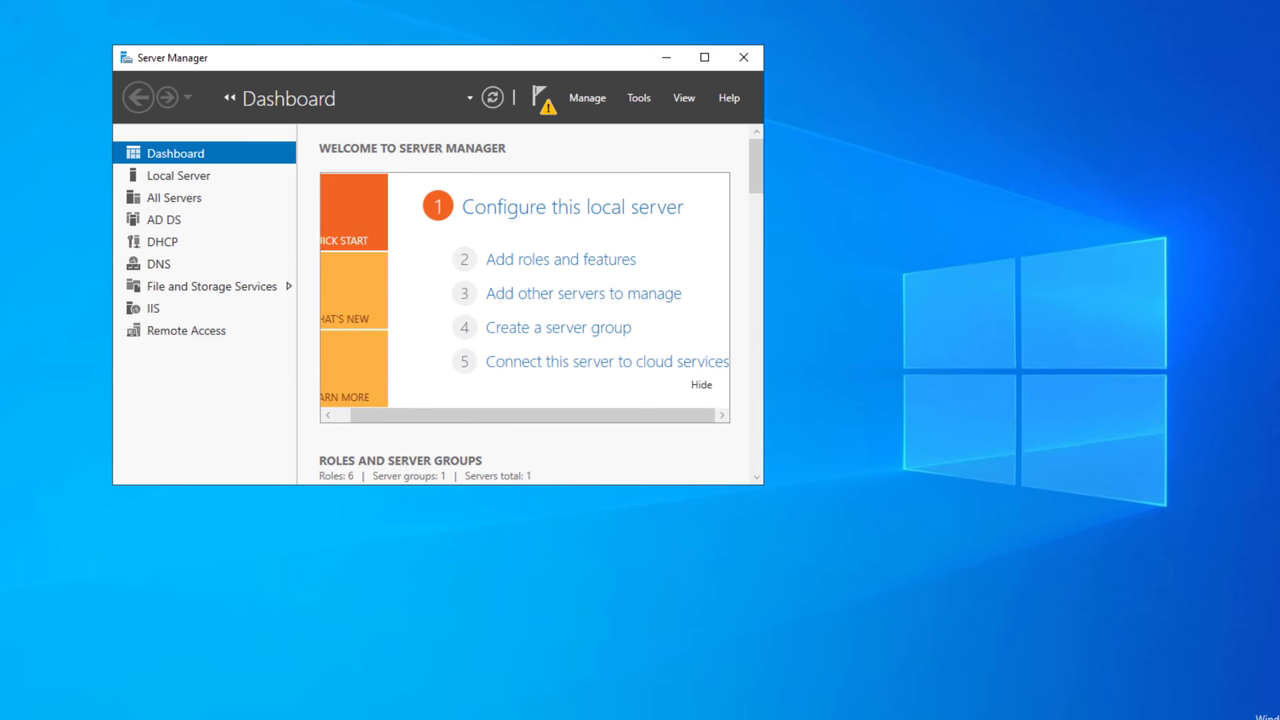
# Verify with ipconfig that only Ethernet0 (192.168.192.97) remains, then view Local Server properties.
pyautogui.press('super')
pyautogui.click(602, 374)
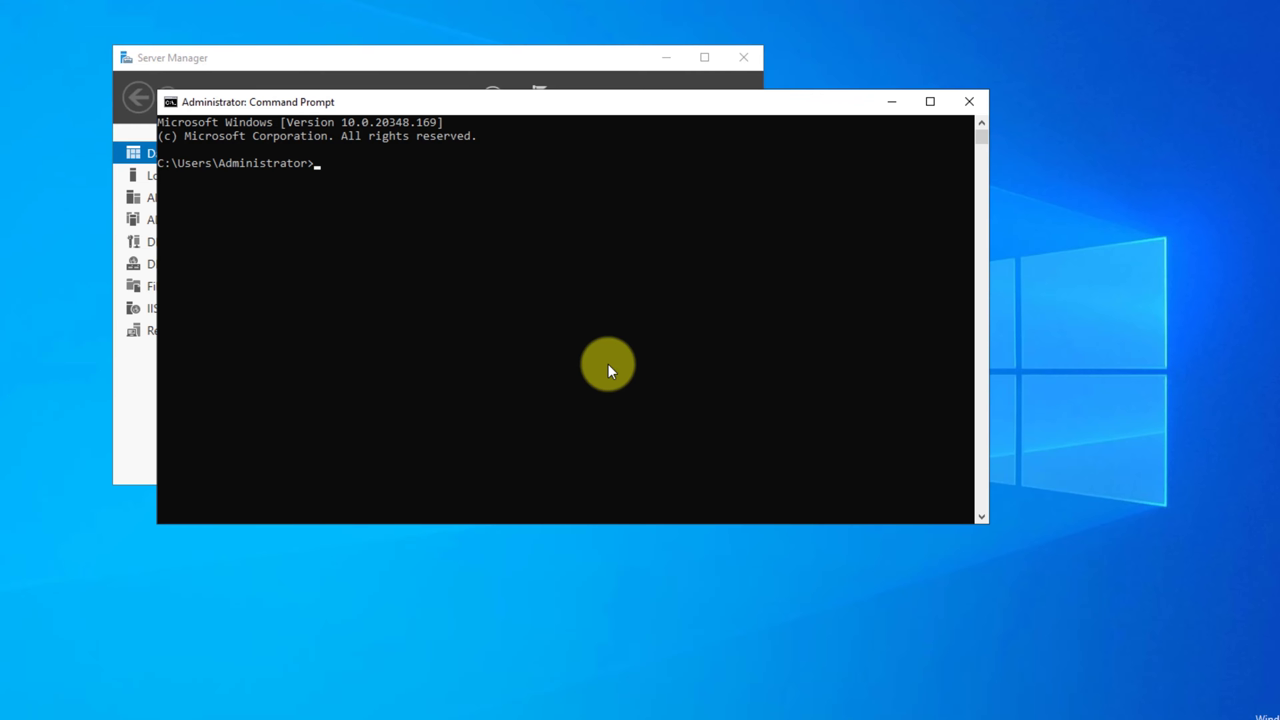
pyautogui.write('ipconfig')
pyautogui.press('Return')
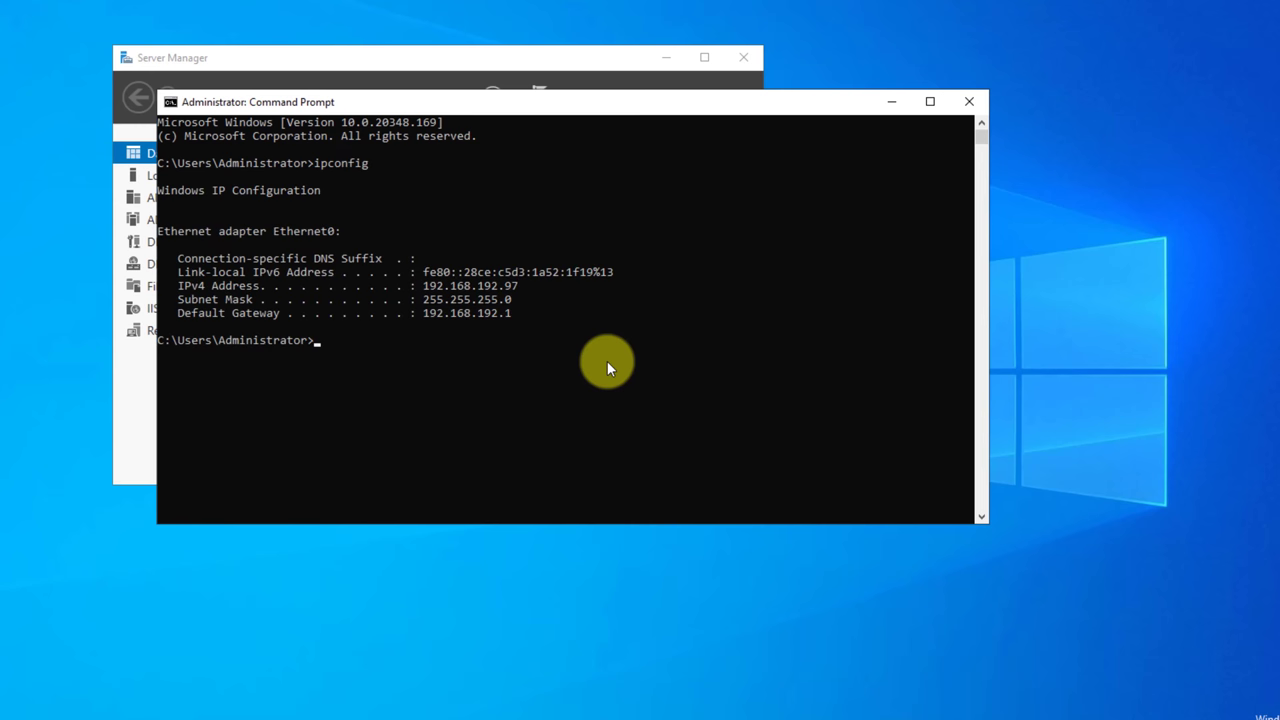
pyautogui.click(968, 102)
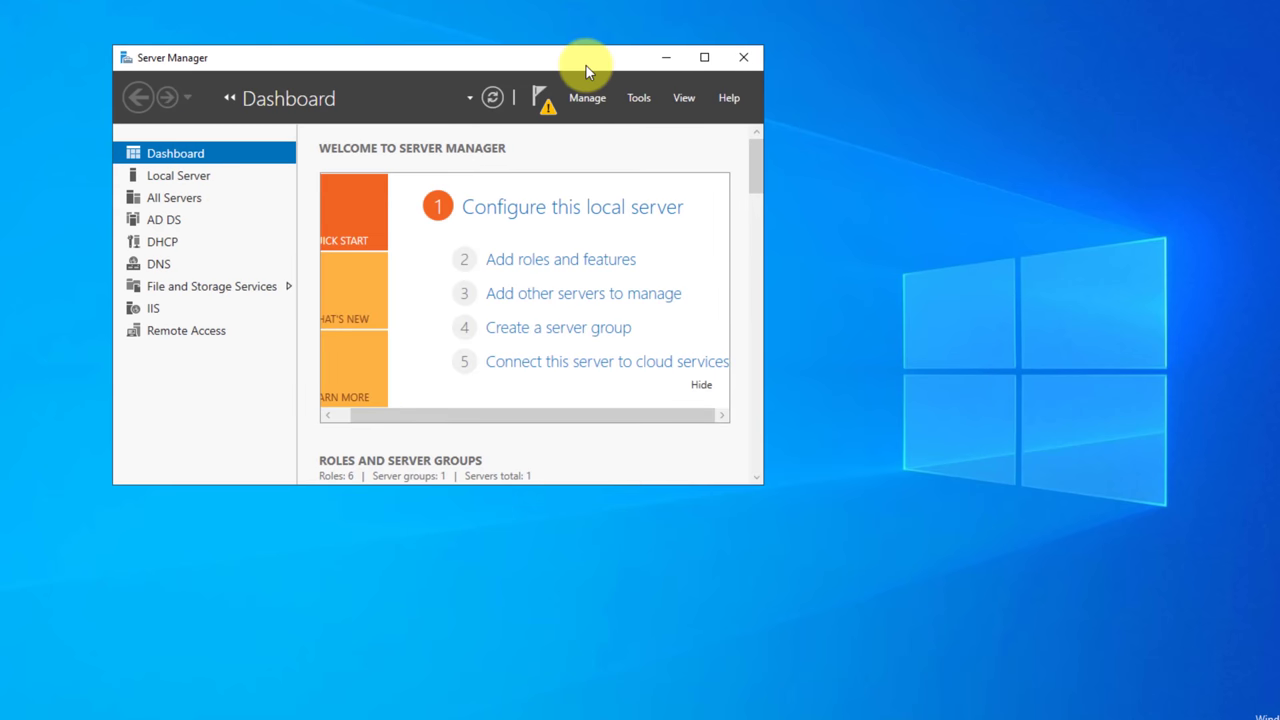
pyautogui.click(170, 177)
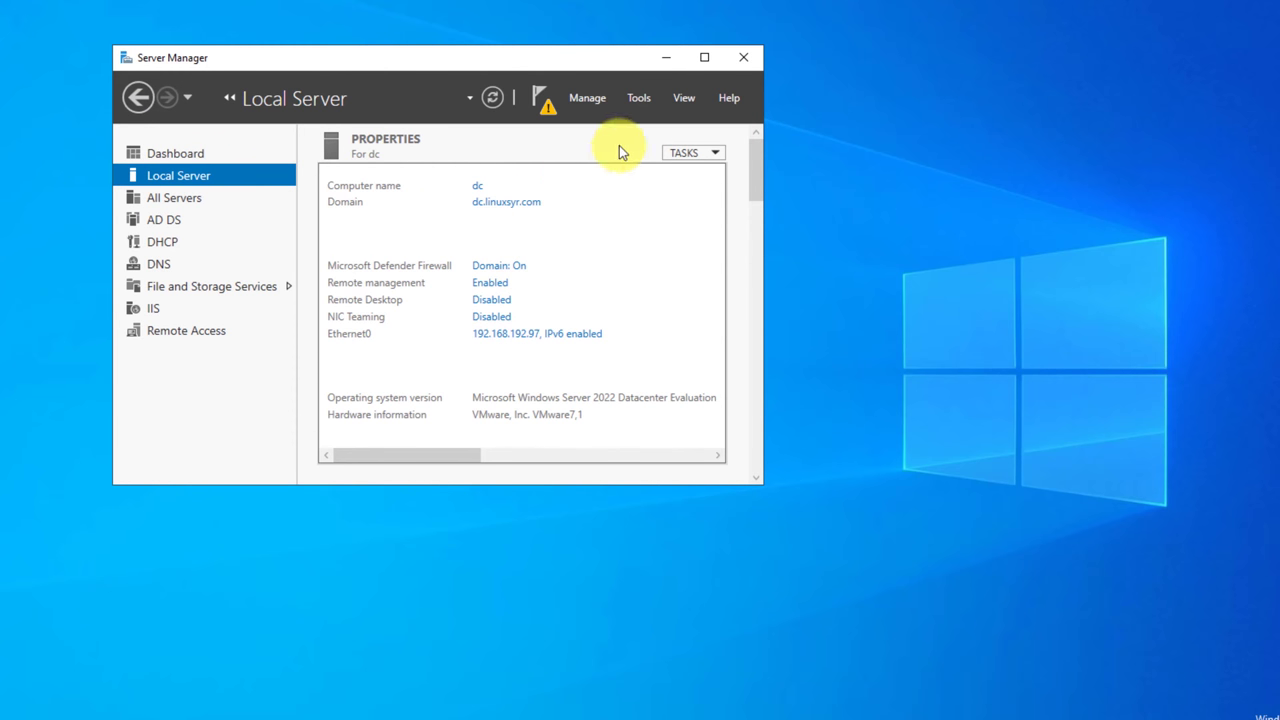
pyautogui.click(638, 97)
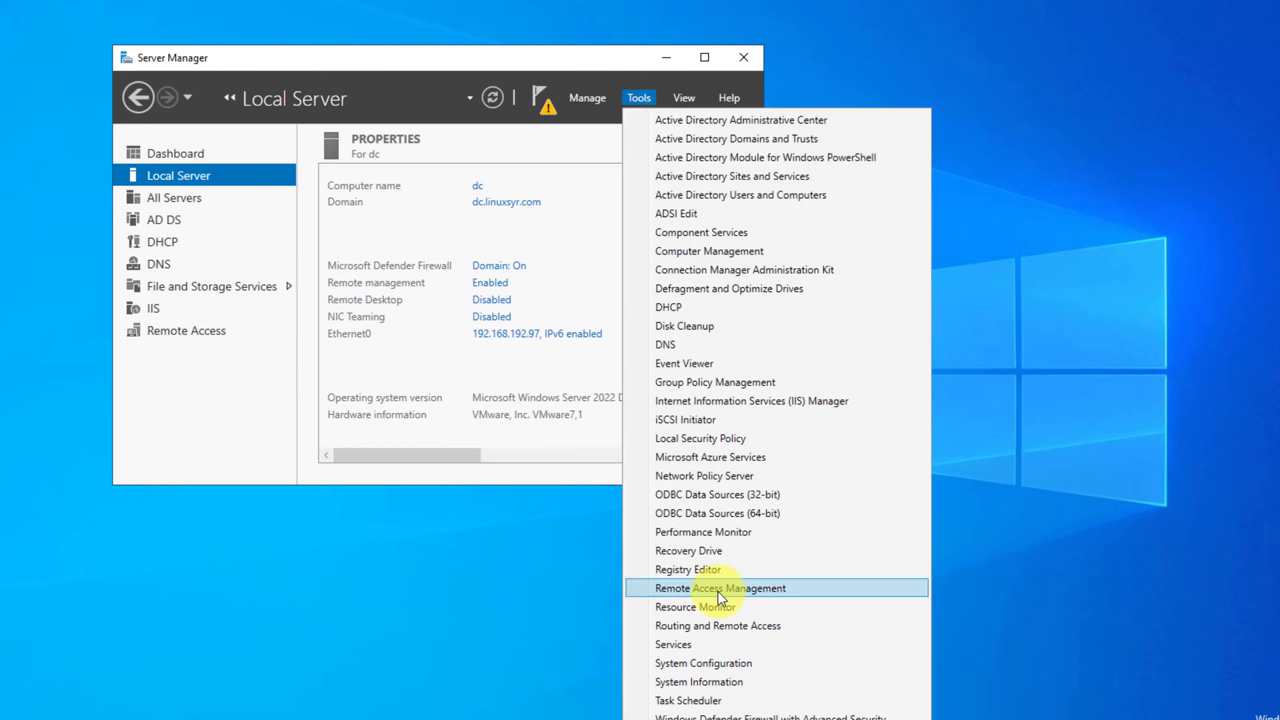
# Start the DirectAccess-only getting-started setup with 192.168.192.97 as the public address.
pyautogui.click(540, 103)
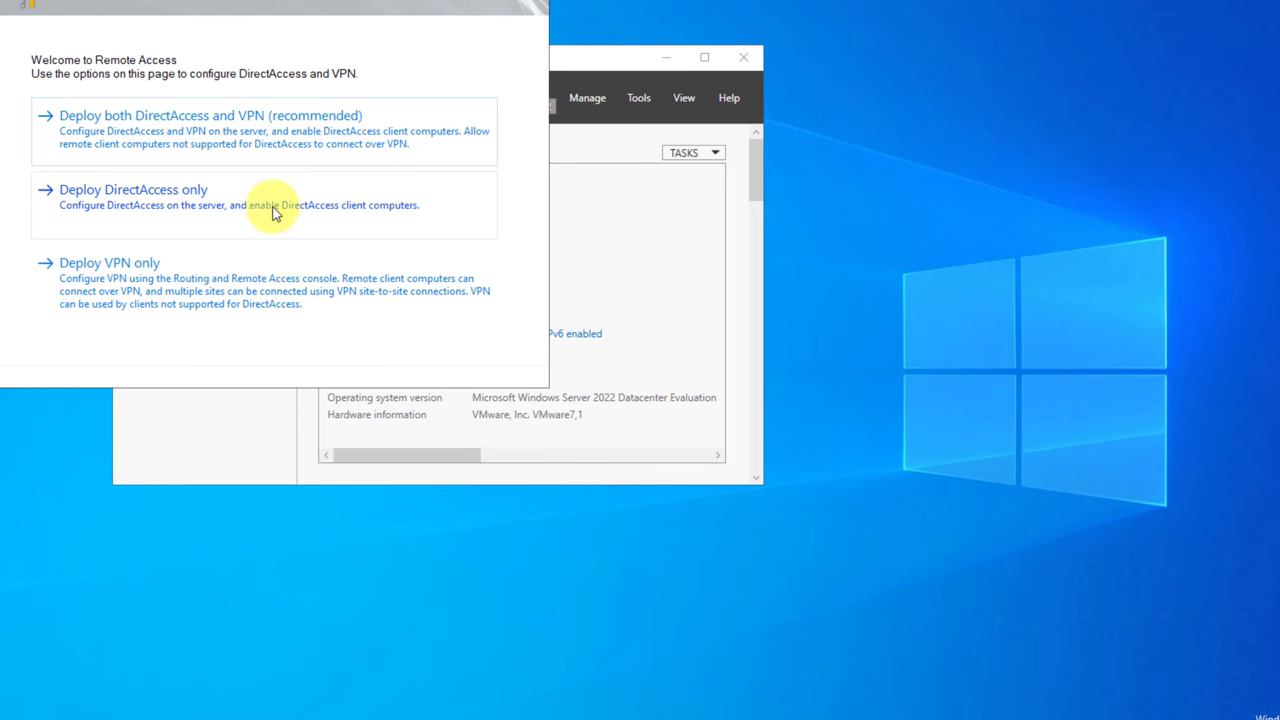
pyautogui.click(276, 214)
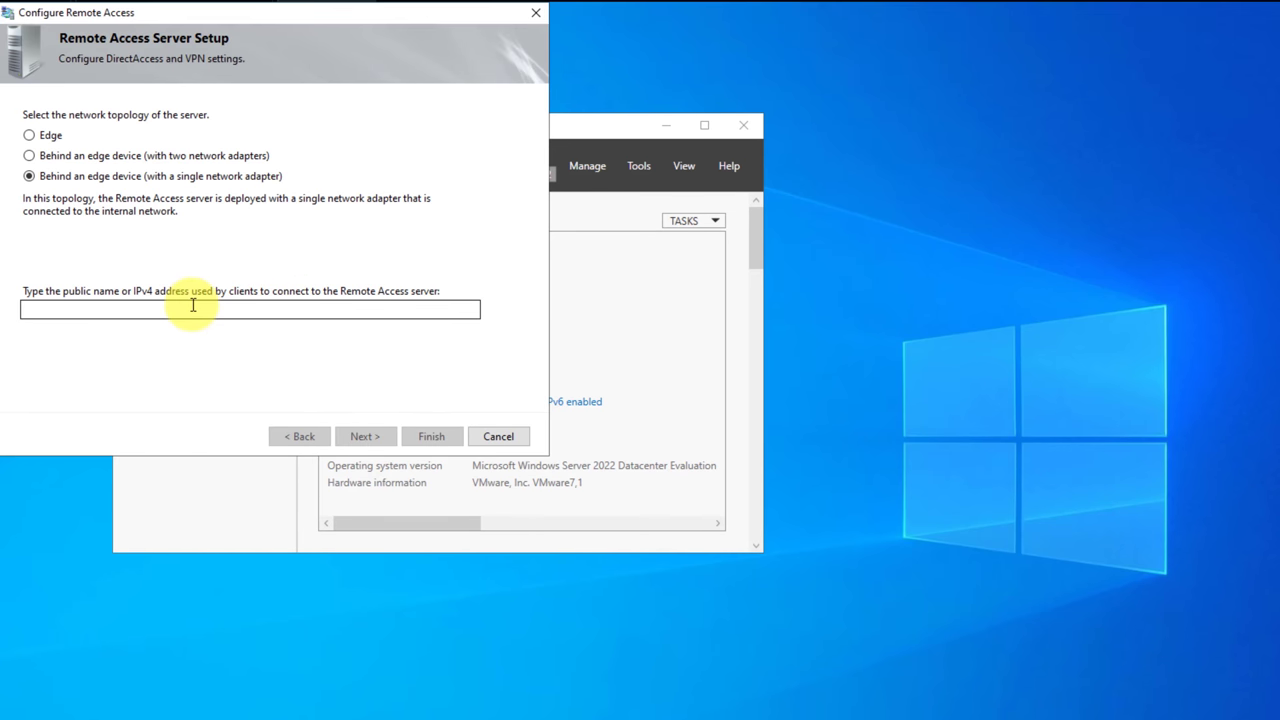
pyautogui.click(193, 308)
pyautogui.write('192.168.192')
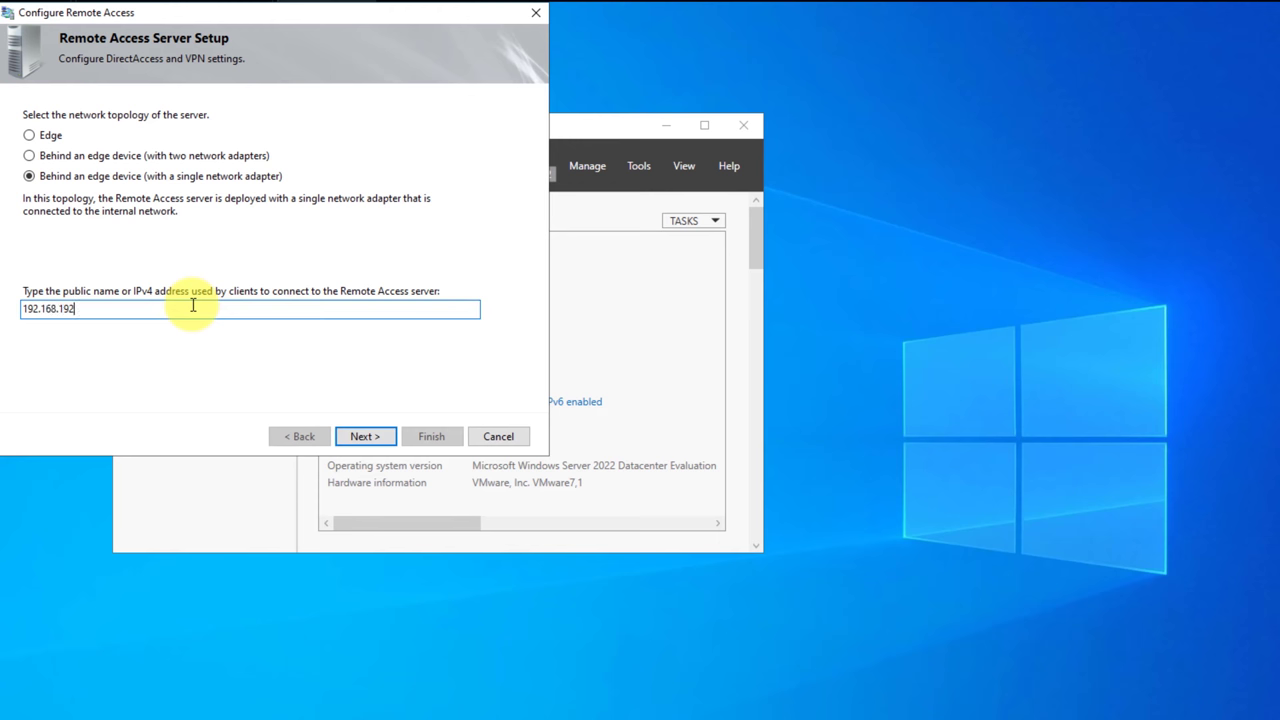
pyautogui.write('.97')
# Check the server's address with ipconfig in a Command Prompt.
pyautogui.press('super')
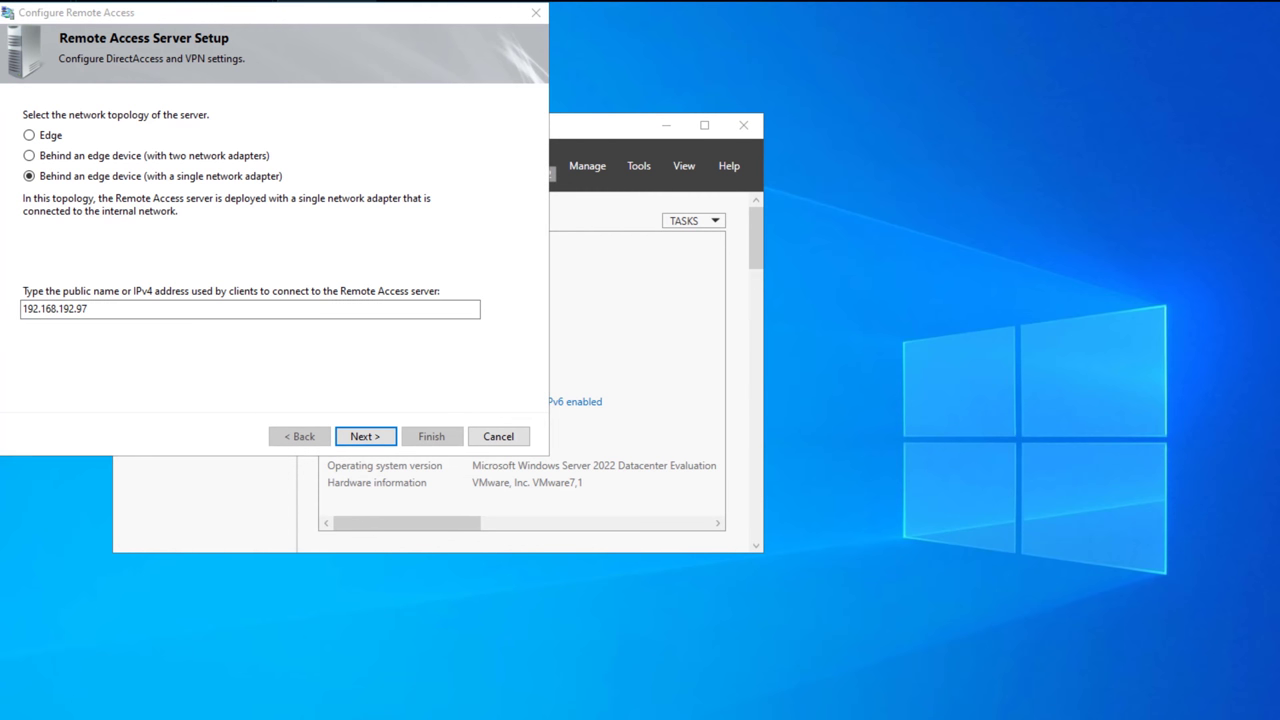
pyautogui.write('md')
pyautogui.press('BackSpace')
pyautogui.press('BackSpace')
pyautogui.write('cmd')
pyautogui.press('Return')
pyautogui.write('ipconfig')
pyautogui.press('Return')
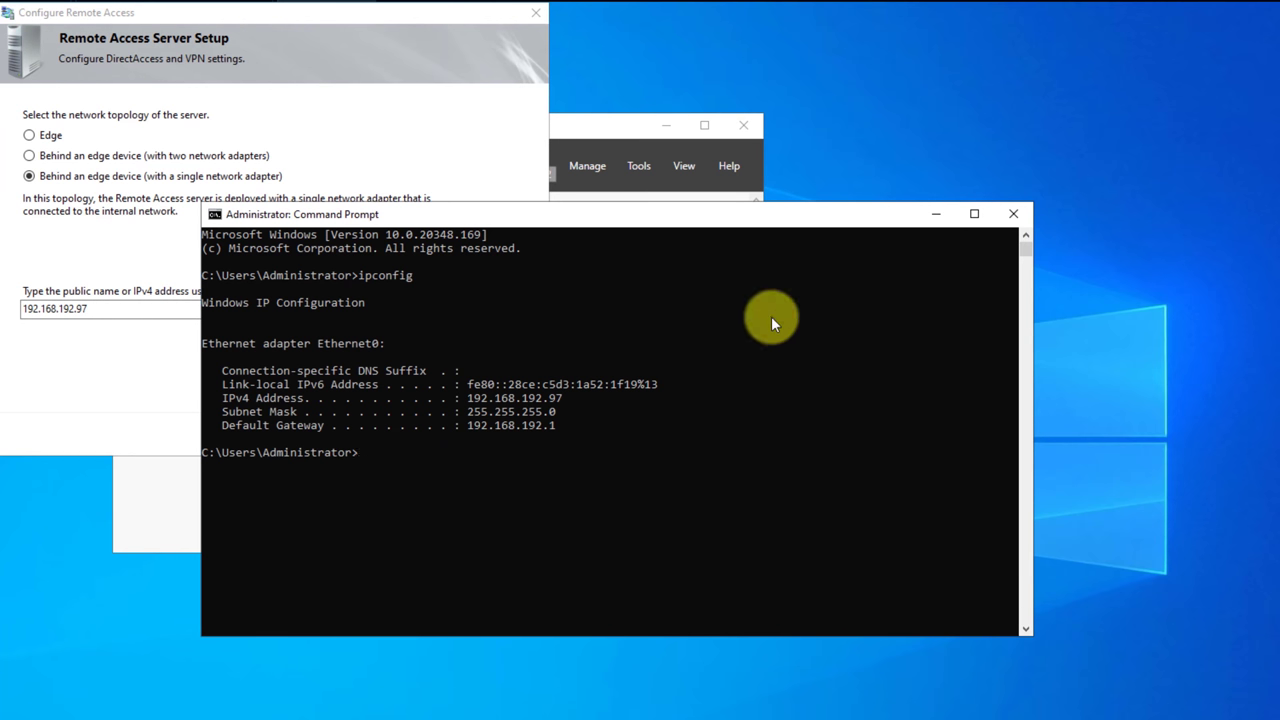
pyautogui.click(1010, 216)
# Replace the rejected public address with the DNS name 'dc' and apply the settings.
pyautogui.click(364, 440)
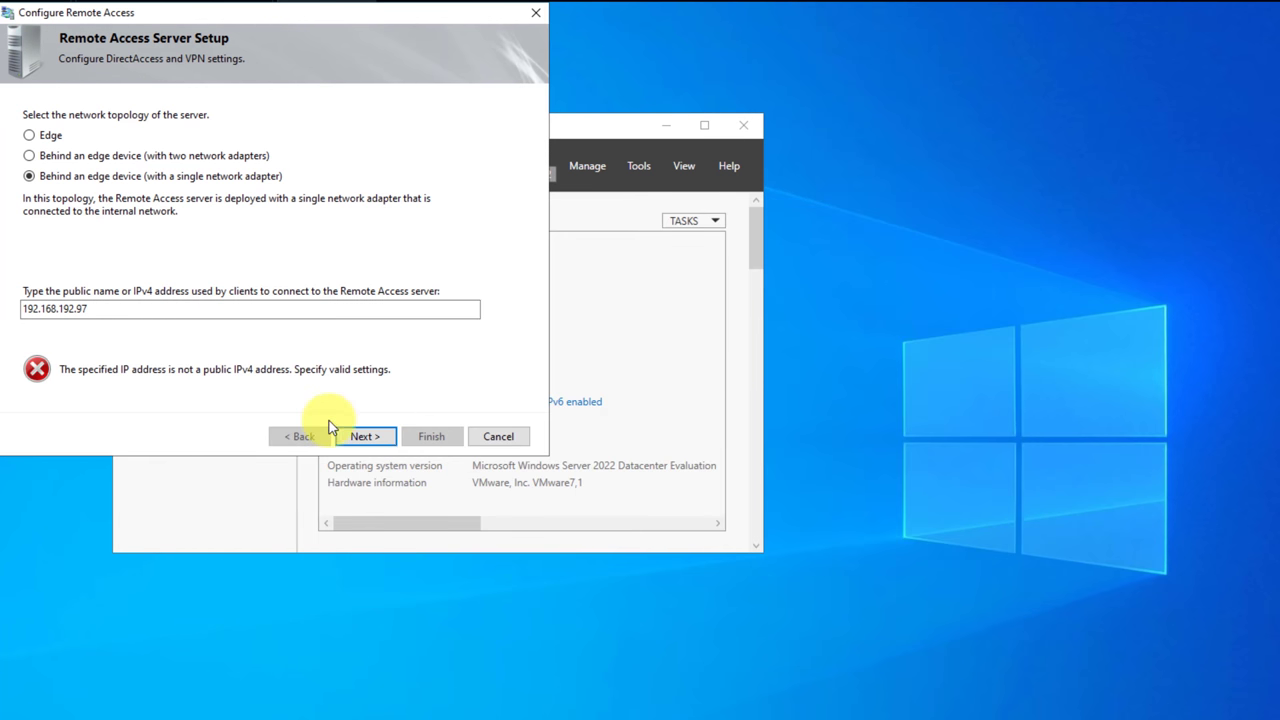
pyautogui.click(337, 311)
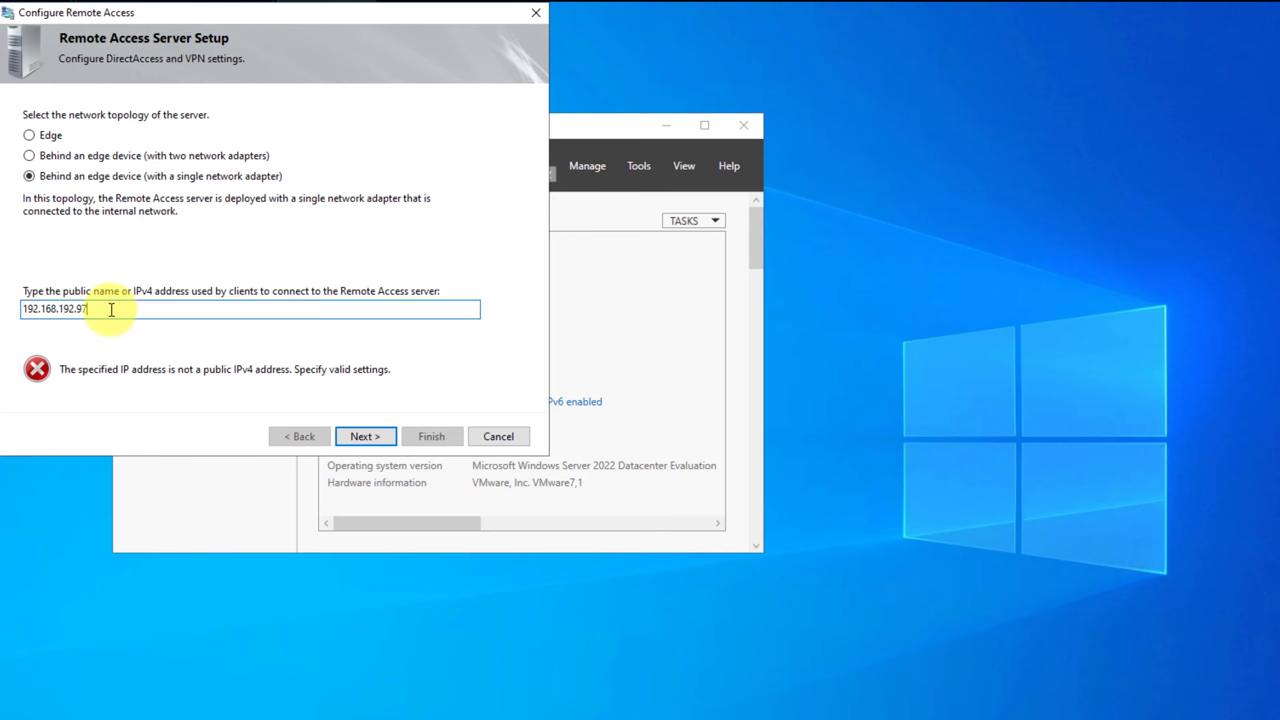
pyautogui.moveTo(337, 311); pyautogui.dragTo(14, 309)
pyautogui.write('dc.linuxsyr.com')
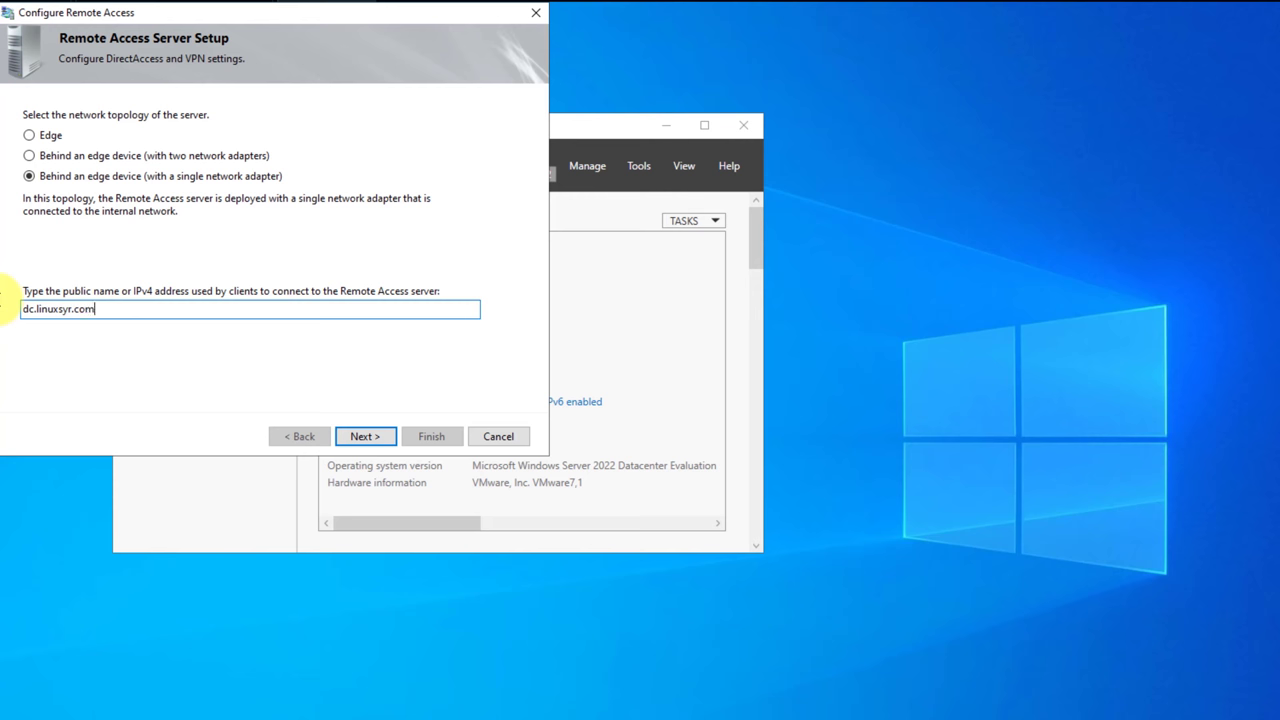
pyautogui.press('Return')
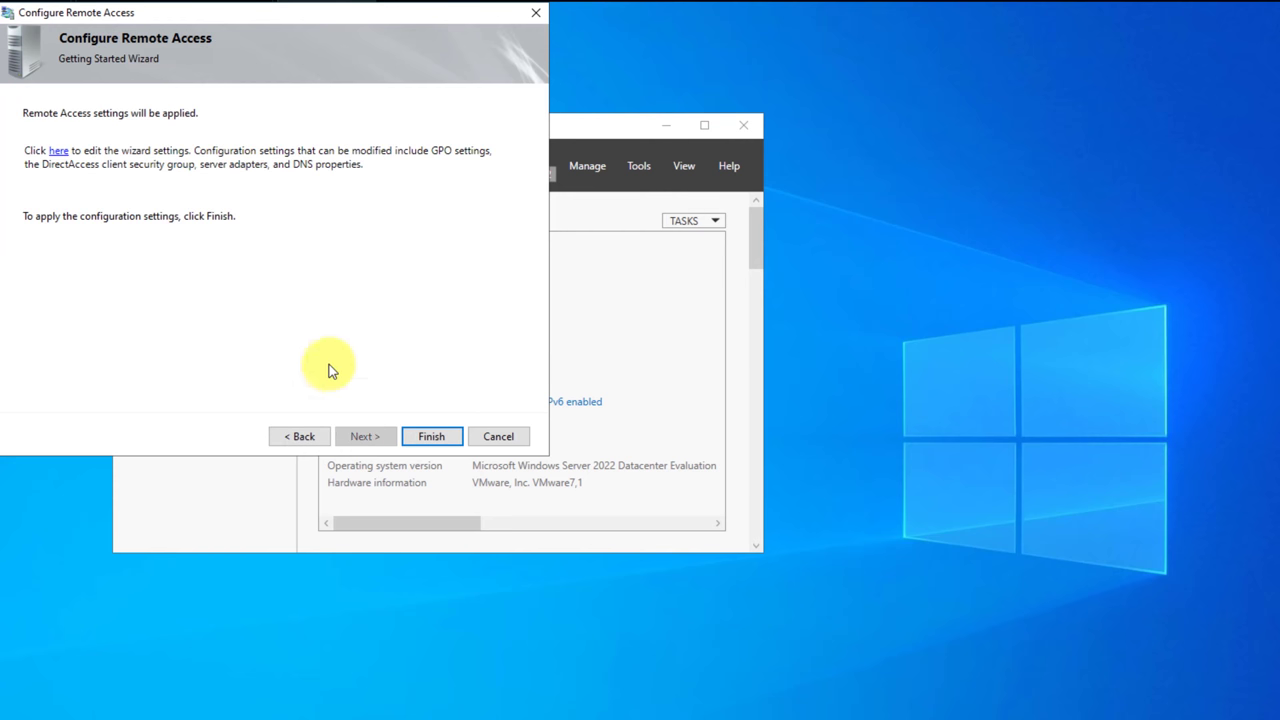
pyautogui.click(437, 438)
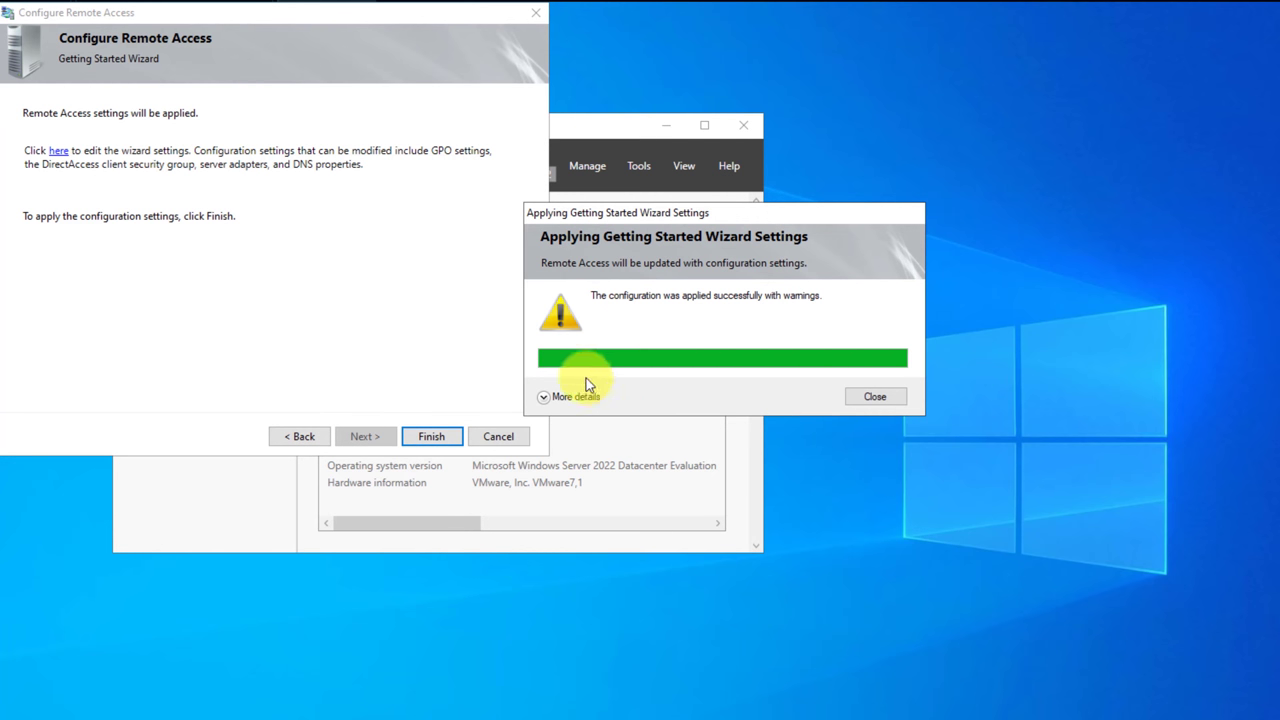
# Review the applied configuration's warnings, including the DNS probe warning, and close the progress window.
pyautogui.click(544, 398)
pyautogui.scroll(2, 645, 478)
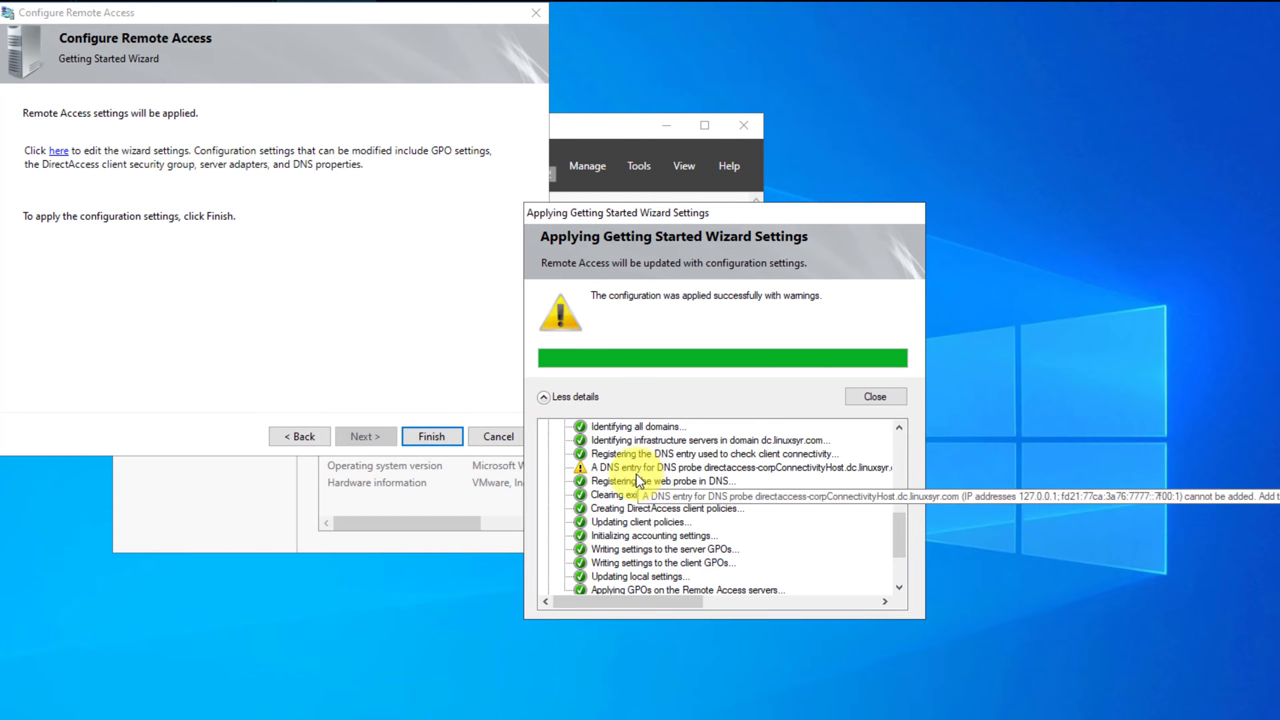
pyautogui.click(636, 472)
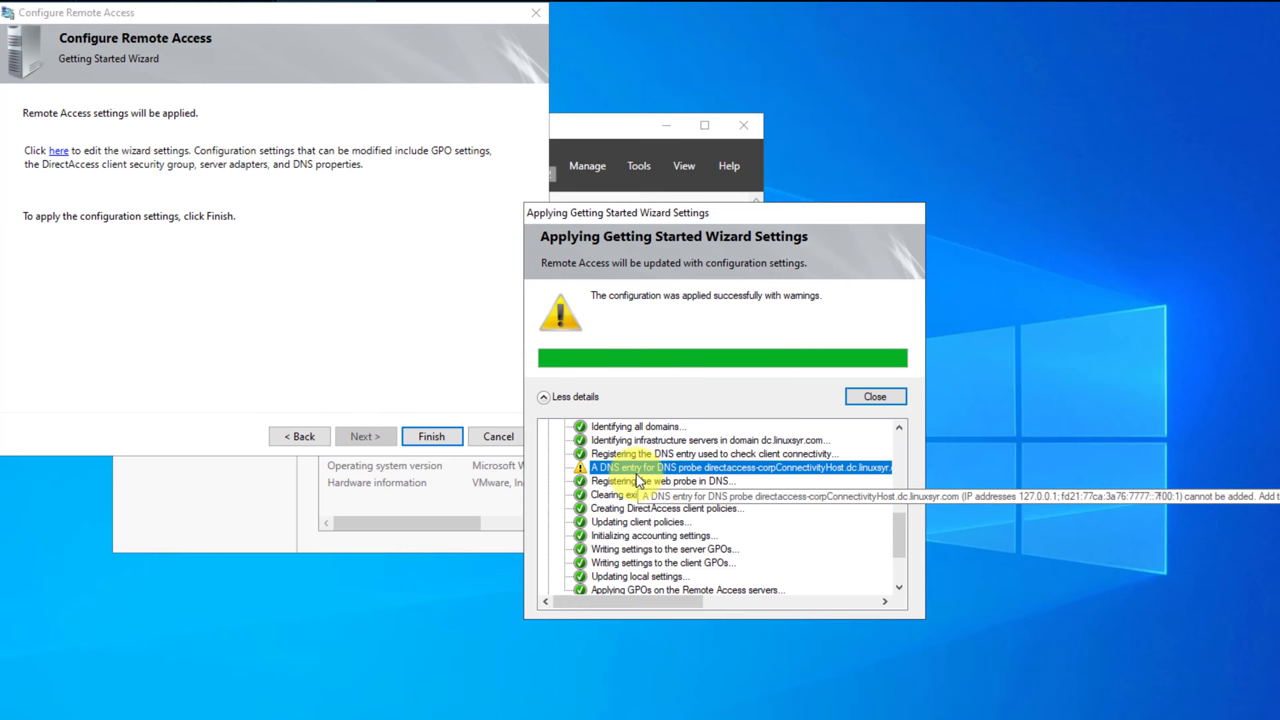
pyautogui.rightClick(636, 480)
pyautogui.click(726, 480)
pyautogui.scroll(5, 726, 484)
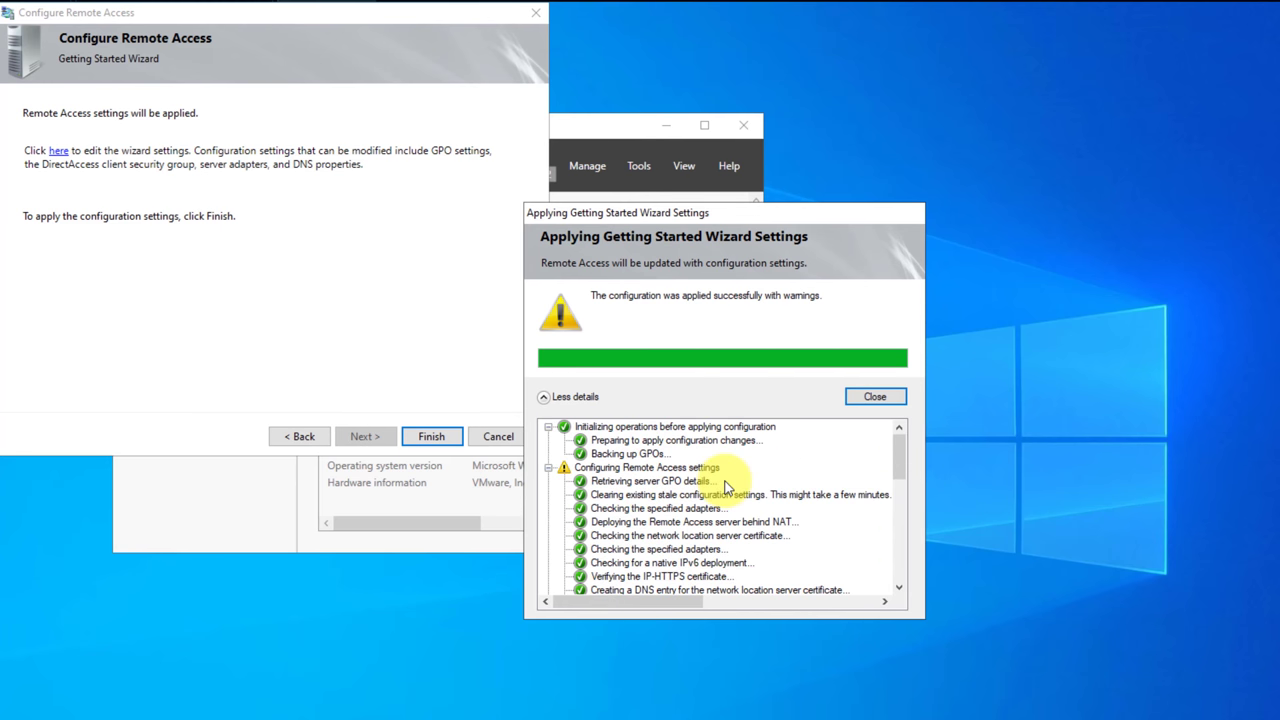
pyautogui.click(875, 396)
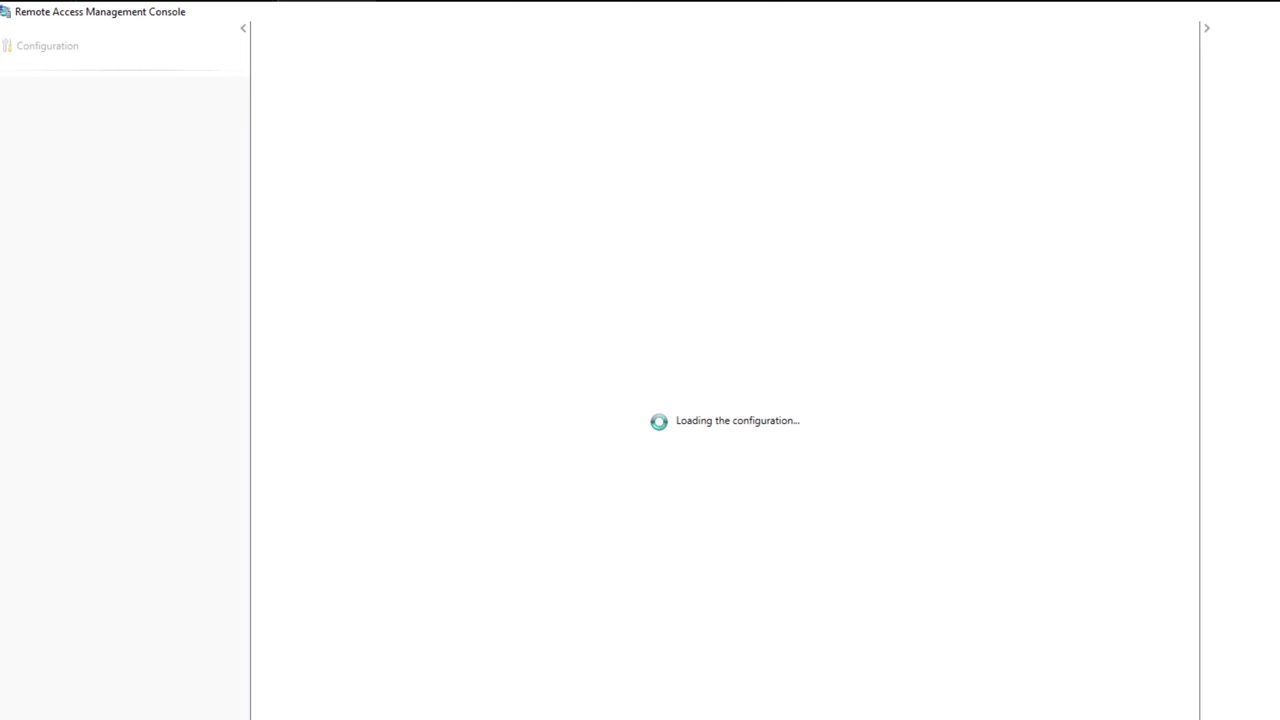
# Open DNS Manager and display the dc.linuxsyr.com forward lookup zone records.
pyautogui.press('super')
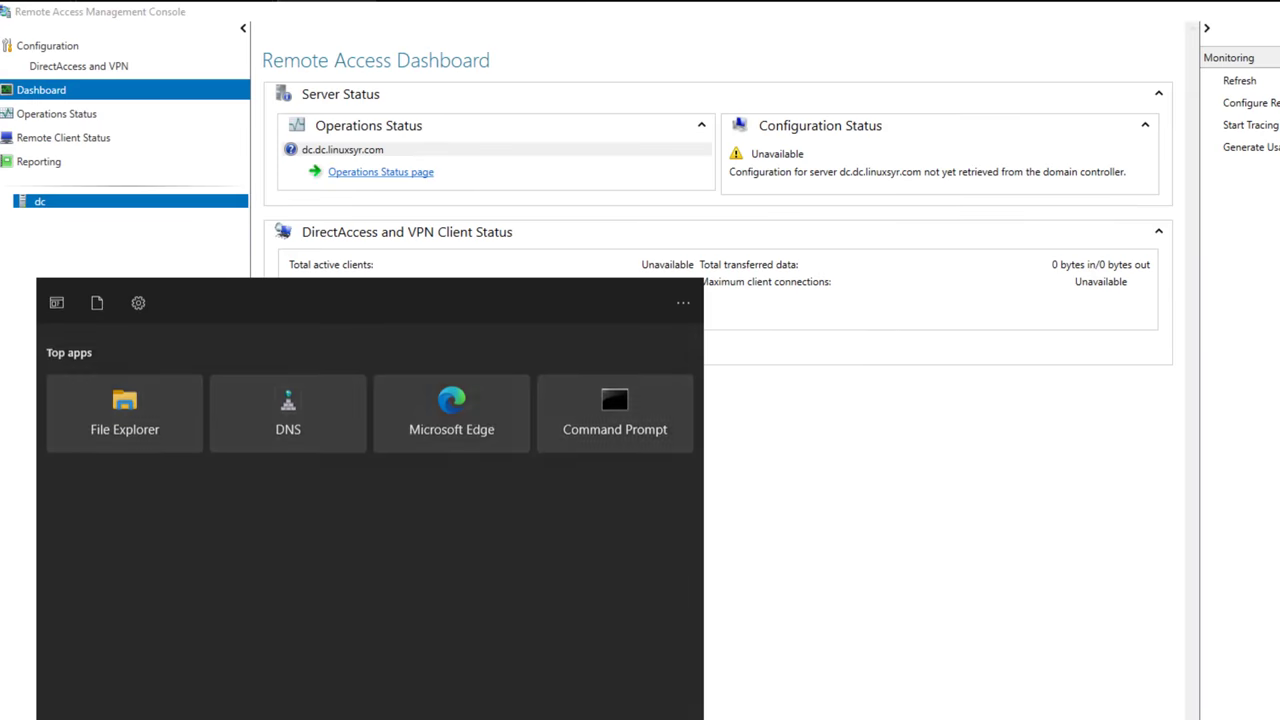
pyautogui.write('dns')
pyautogui.press('Return')
pyautogui.click(130, 166)
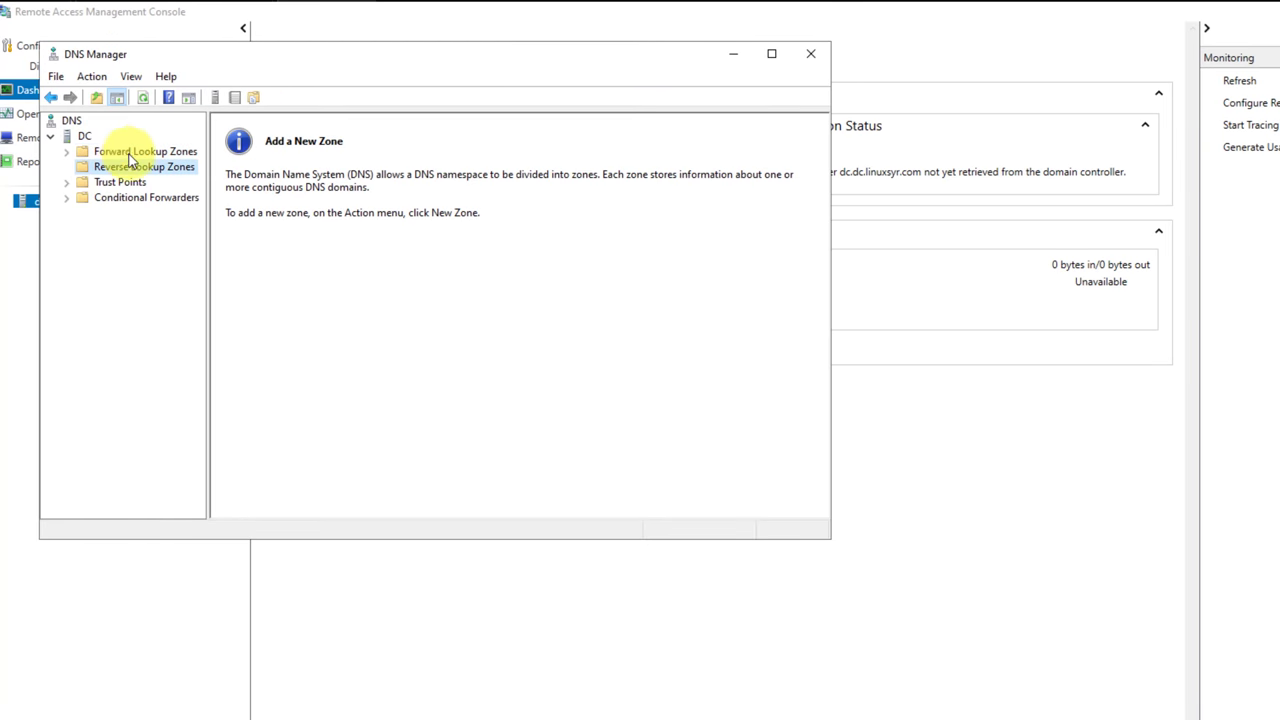
pyautogui.doubleClick(130, 151)
pyautogui.doubleClick(140, 181)
# Delete the DirectAccess-NLS and web probe host records.
pyautogui.rightClick(295, 337)
pyautogui.click(343, 350)
pyautogui.press('Return')
pyautogui.rightClick(293, 336)
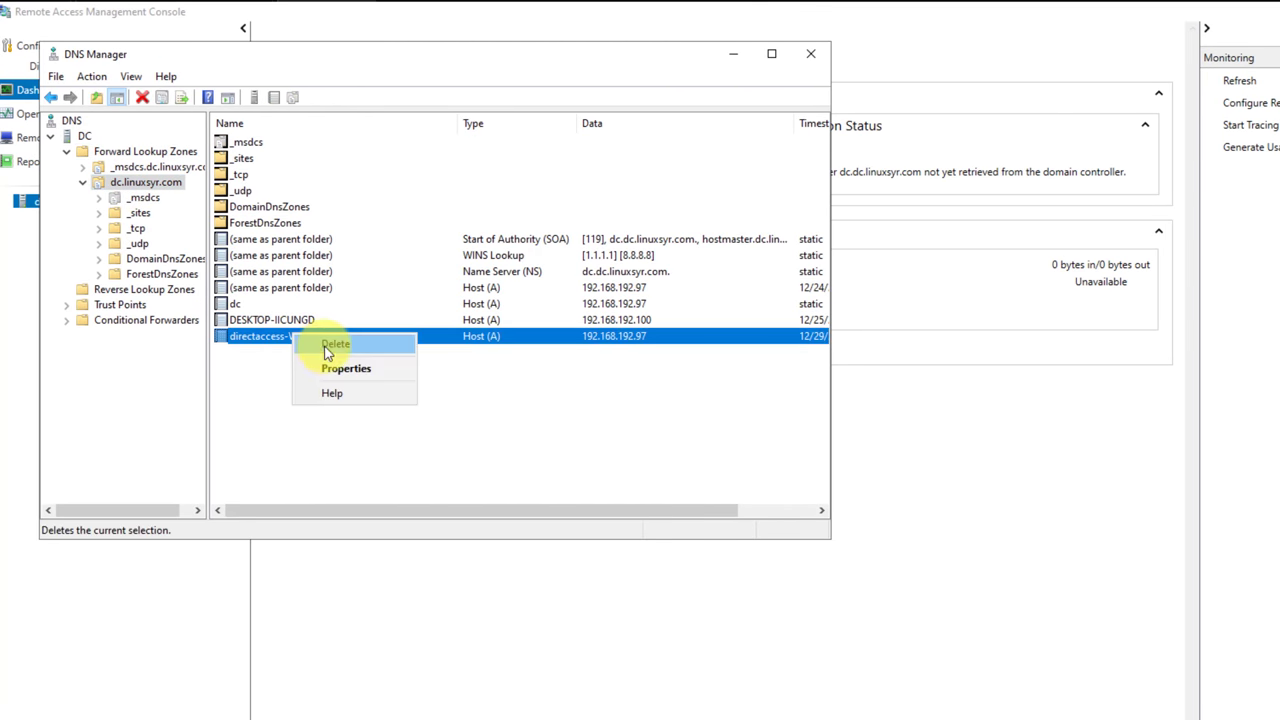
pyautogui.click(327, 345)
pyautogui.press('Return')
# Start a New Host record and copy the probe hostname from the setup log in Notepad.
pyautogui.rightClick(340, 409)
pyautogui.click(384, 419)
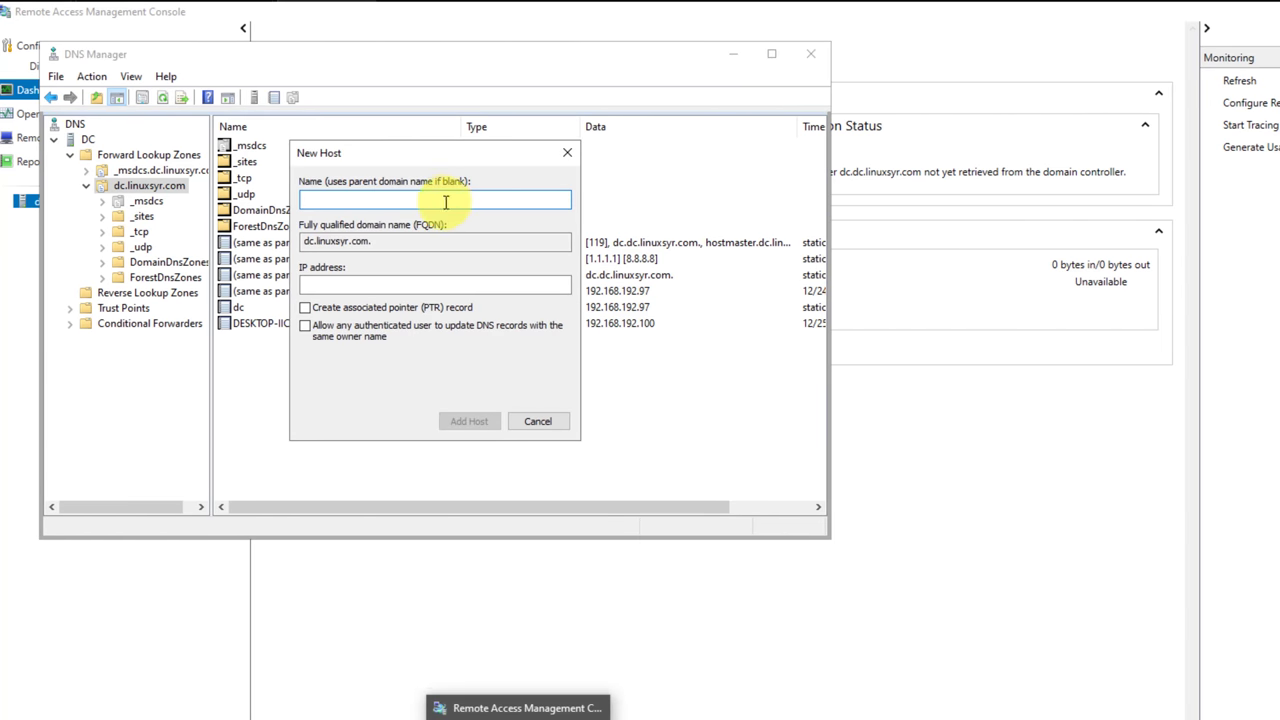
pyautogui.write('127.0.0.1')
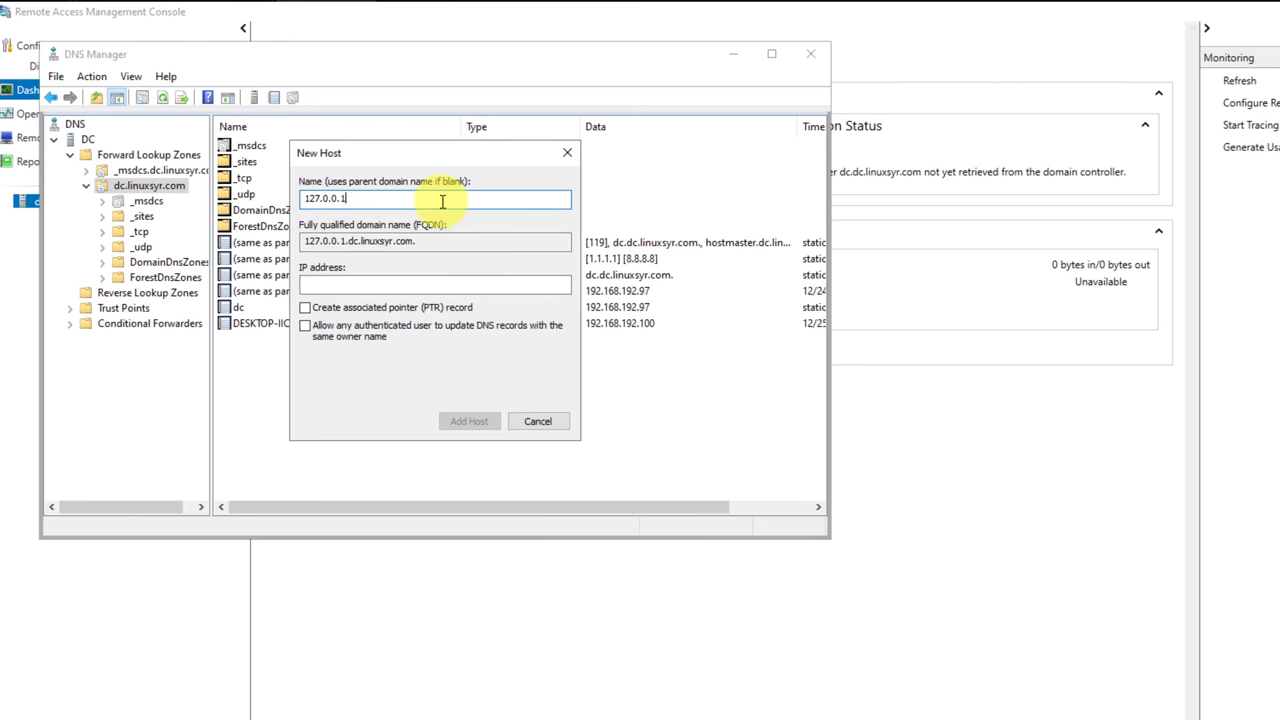
pyautogui.press('super+s')
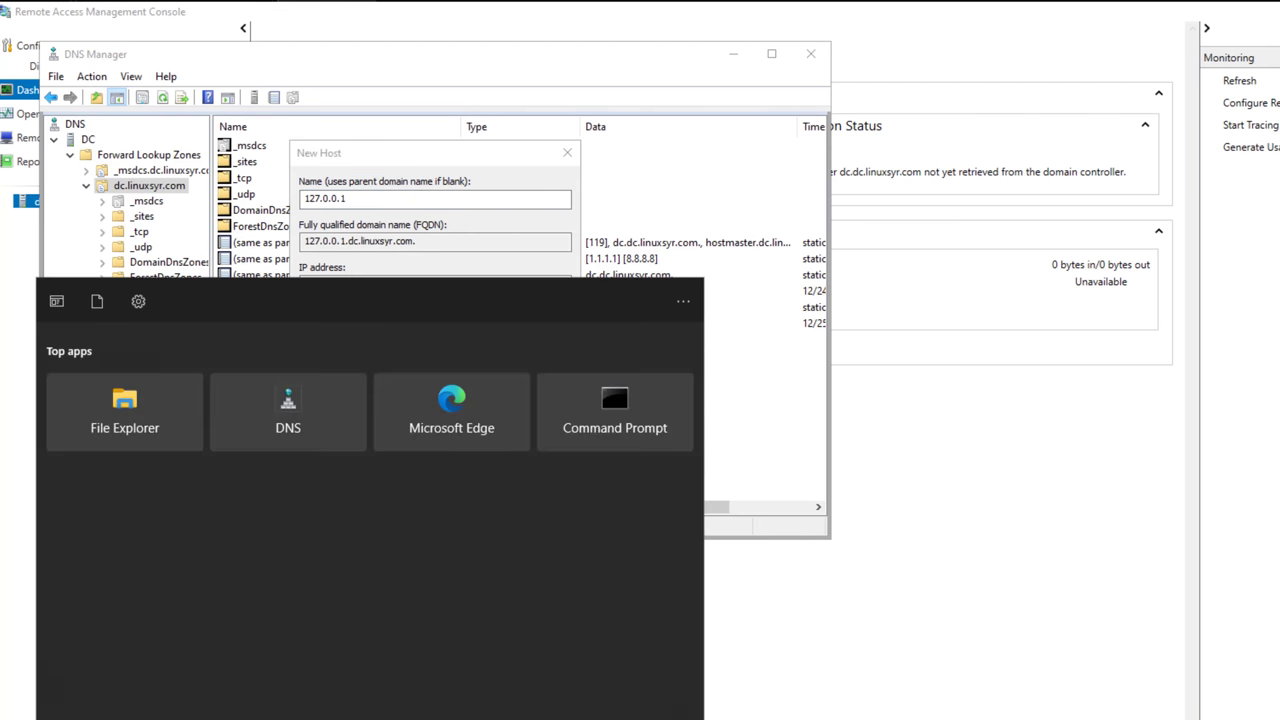
pyautogui.write('notepad')
pyautogui.press('Return')
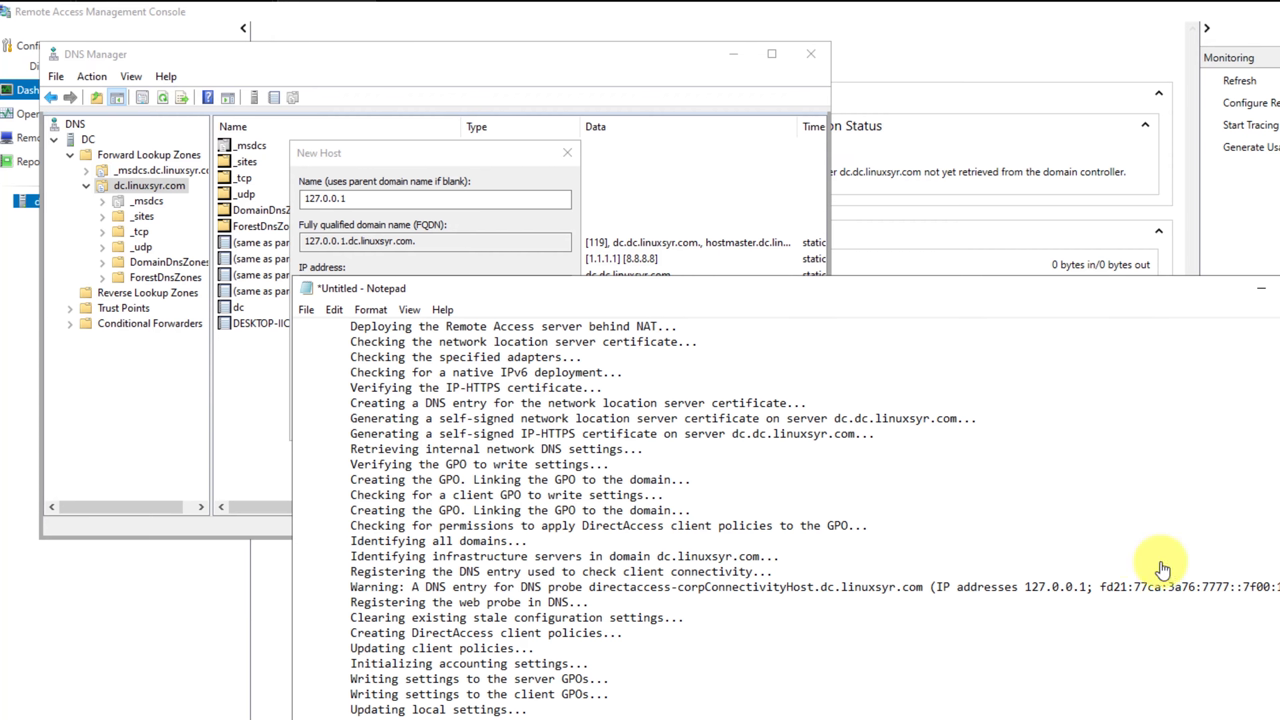
pyautogui.moveTo(922, 586); pyautogui.dragTo(587, 586)
pyautogui.hotkey('ctrl', 'c')
# Add the directaccess-corpConnectivityHost A record pointing to 127.0.0.1.
pyautogui.click(420, 229)
pyautogui.hotkey('ctrl', 'v')
pyautogui.click(434, 198)
pyautogui.hotkey('ctrl', 'a')
pyautogui.hotkey('ctrl', 'v')
pyautogui.doubleClick(378, 283)
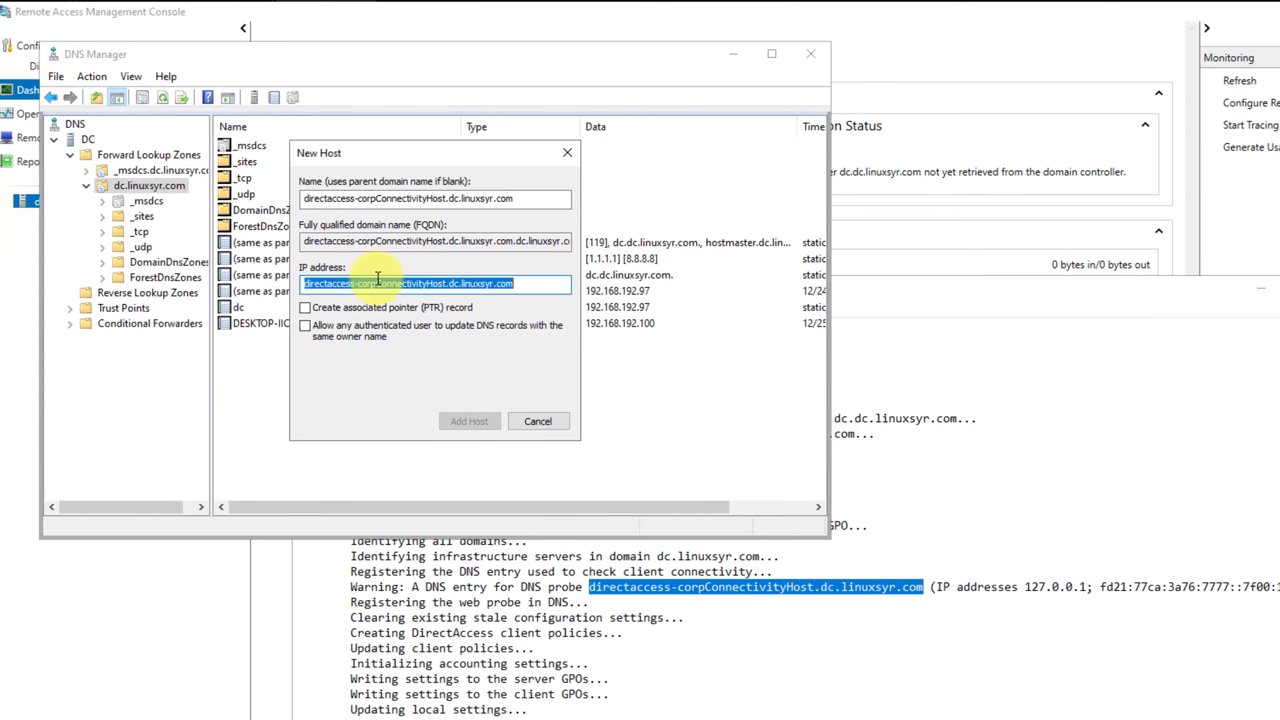
pyautogui.write('127.0')
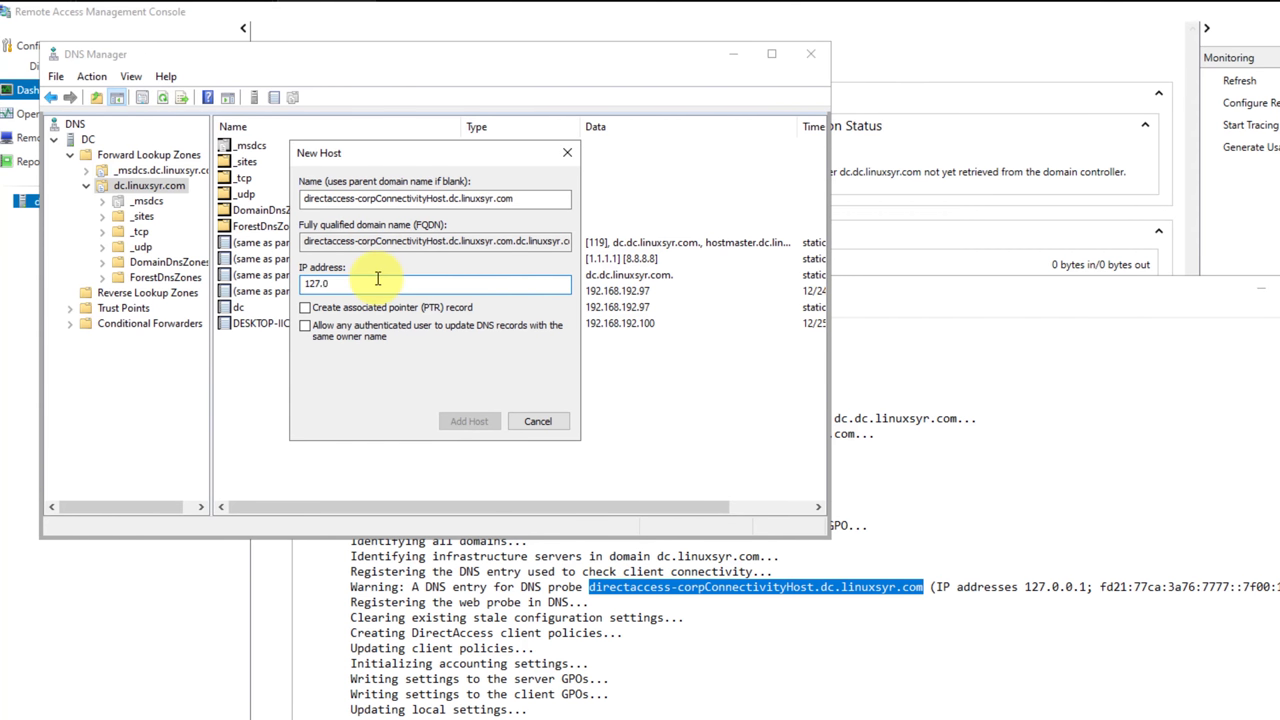
pyautogui.write('.0.1')
pyautogui.press('Return')
pyautogui.click(863, 480)
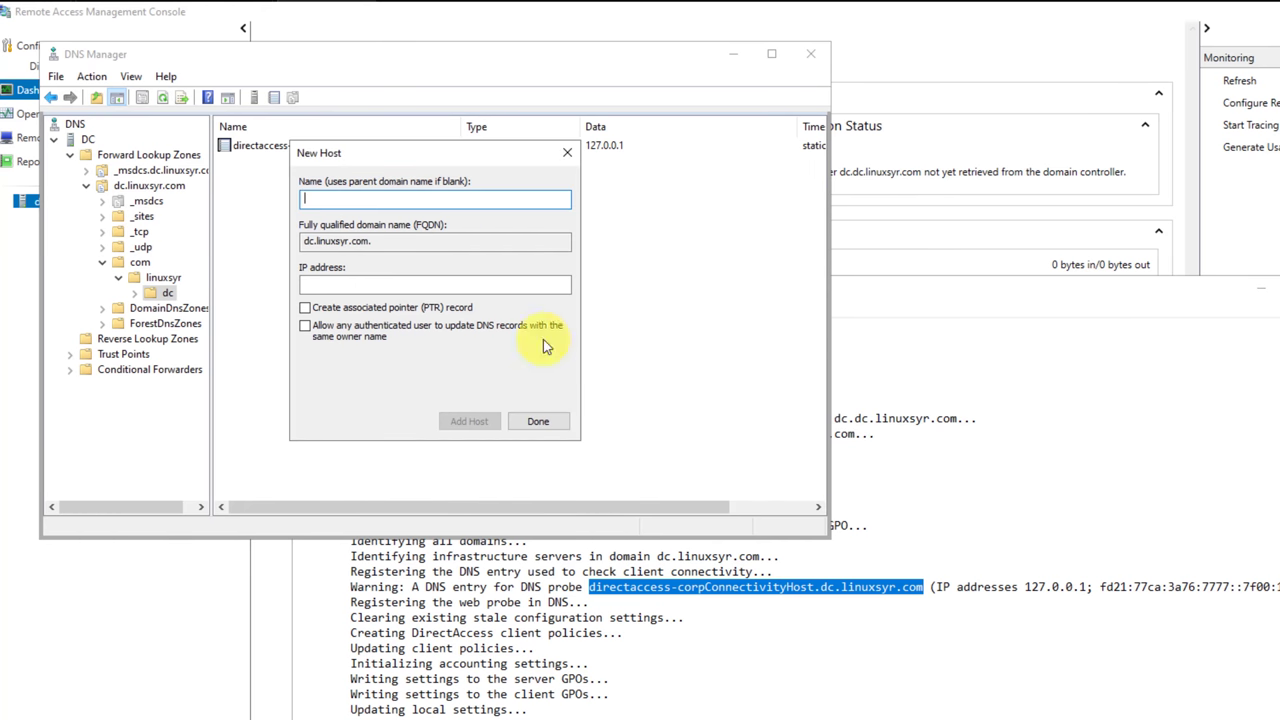
# Add the matching AAAA record using the IPv6 address copied from the setup log.
pyautogui.hotkey('ctrl', 'v')
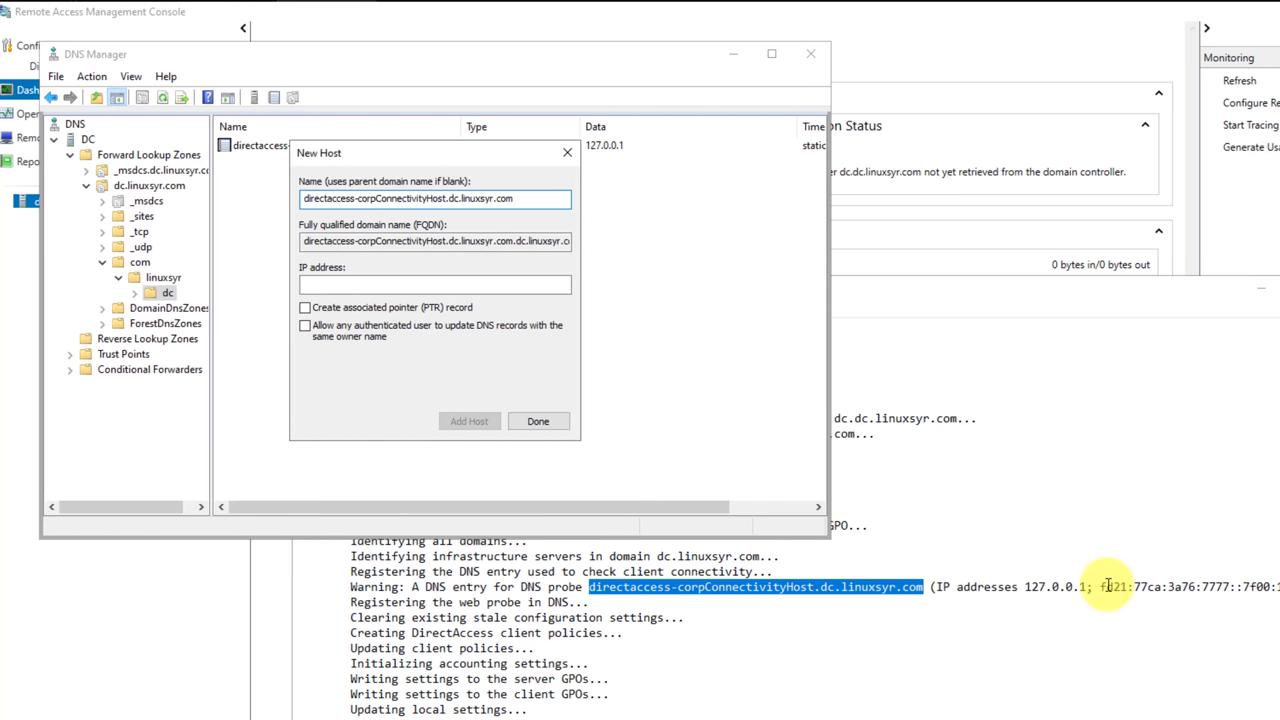
pyautogui.click(1103, 588)
pyautogui.moveTo(1103, 588); pyautogui.dragTo(1270, 588)
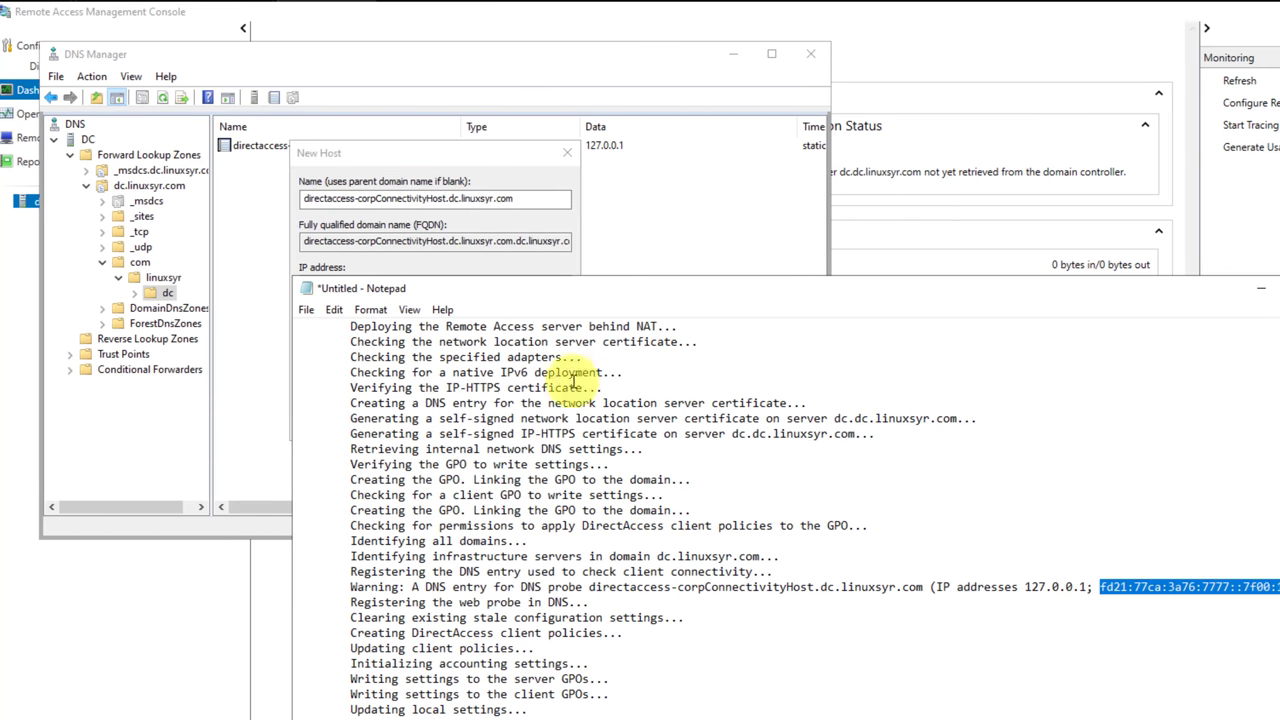
pyautogui.click(418, 246)
pyautogui.click(410, 284)
pyautogui.hotkey('ctrl', 'v')
pyautogui.click(460, 421)
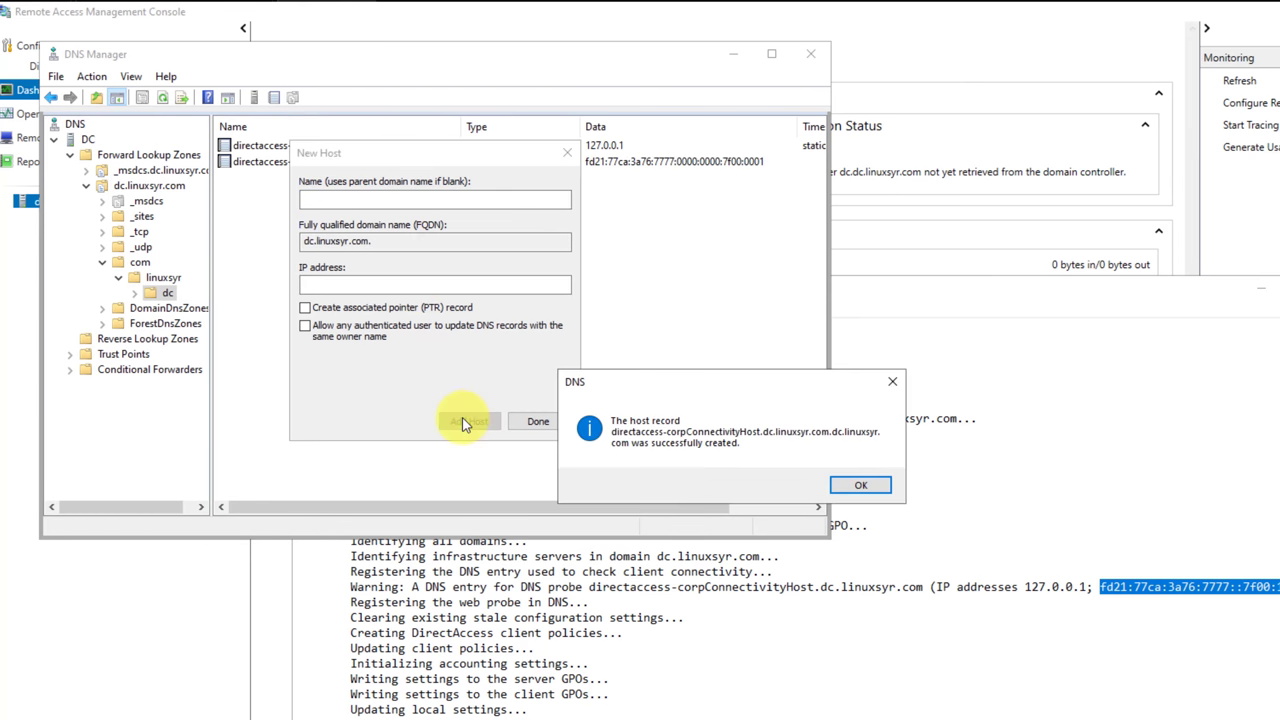
pyautogui.click(891, 382)
pyautogui.click(567, 152)
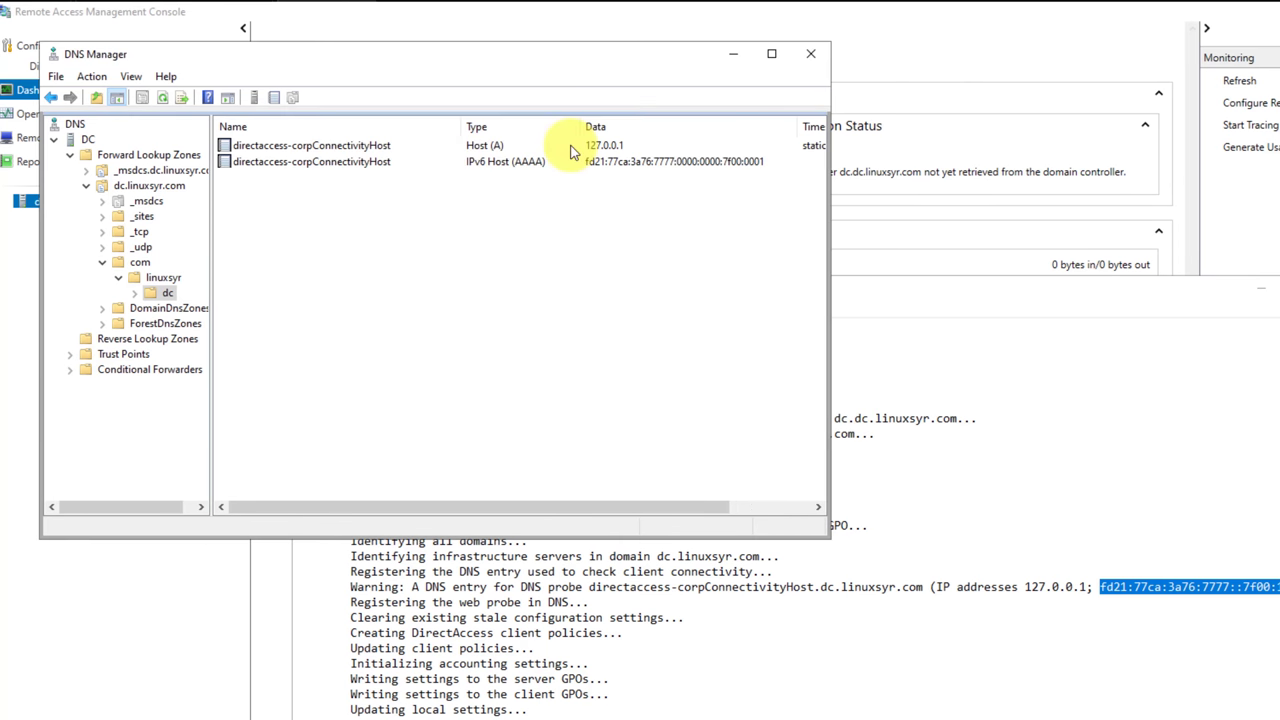
# Browse the linuxsyr, com and _msdcs zone folders, then close DNS Manager.
pyautogui.click(160, 278)
pyautogui.click(162, 293)
pyautogui.doubleClick(160, 277)
pyautogui.click(122, 265)
pyautogui.click(135, 247)
pyautogui.click(135, 201)
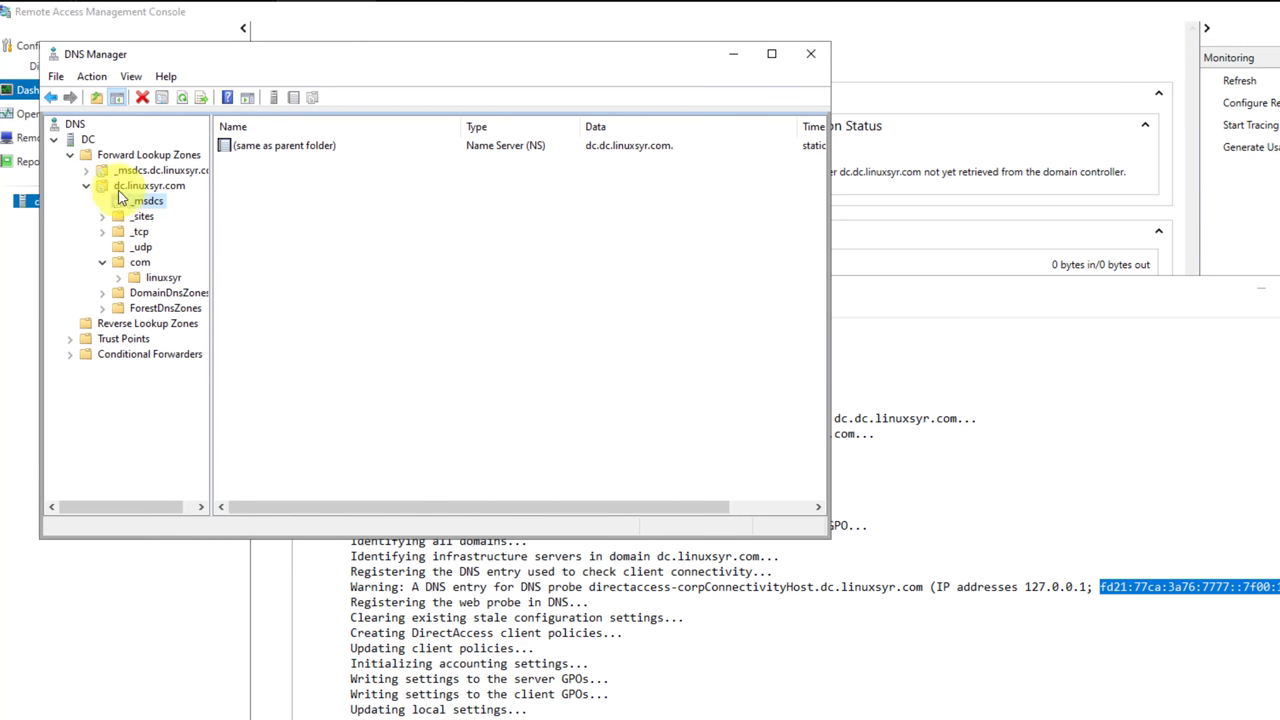
pyautogui.click(130, 171)
pyautogui.click(810, 53)
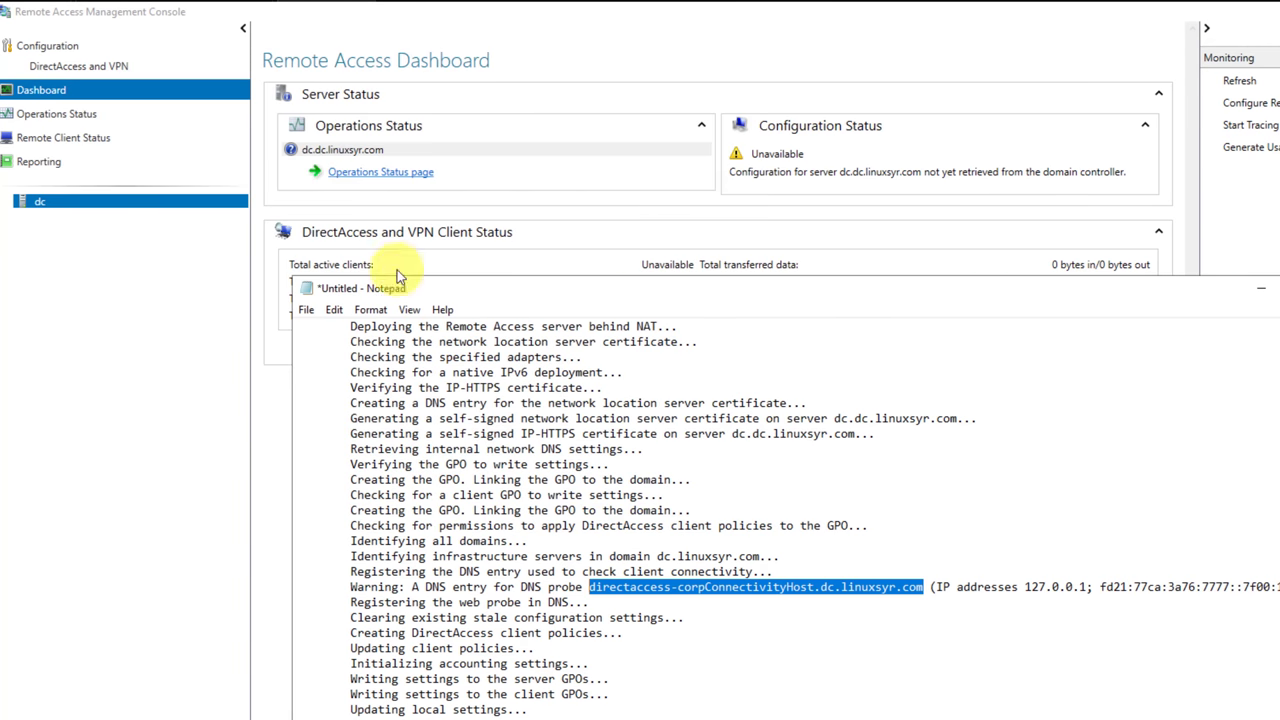
# Open Remote Access Reporting and apply the inbox accounting configuration.
pyautogui.click(424, 235)
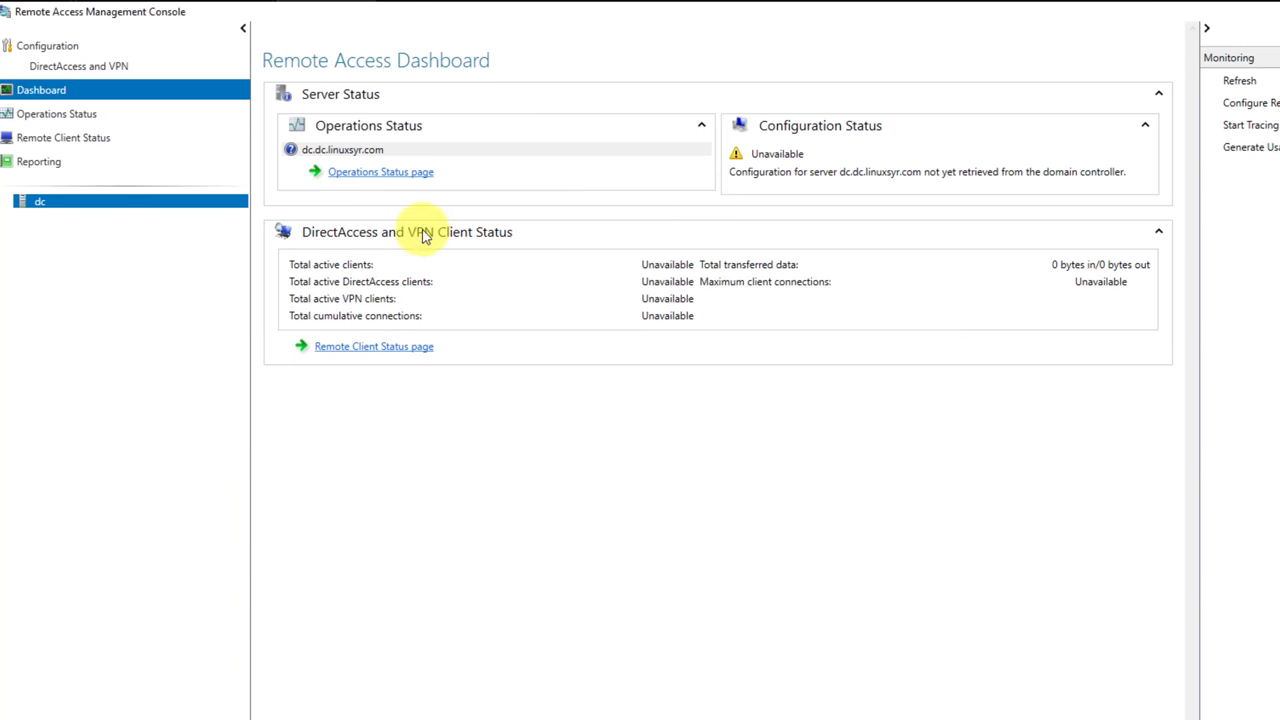
pyautogui.click(50, 67)
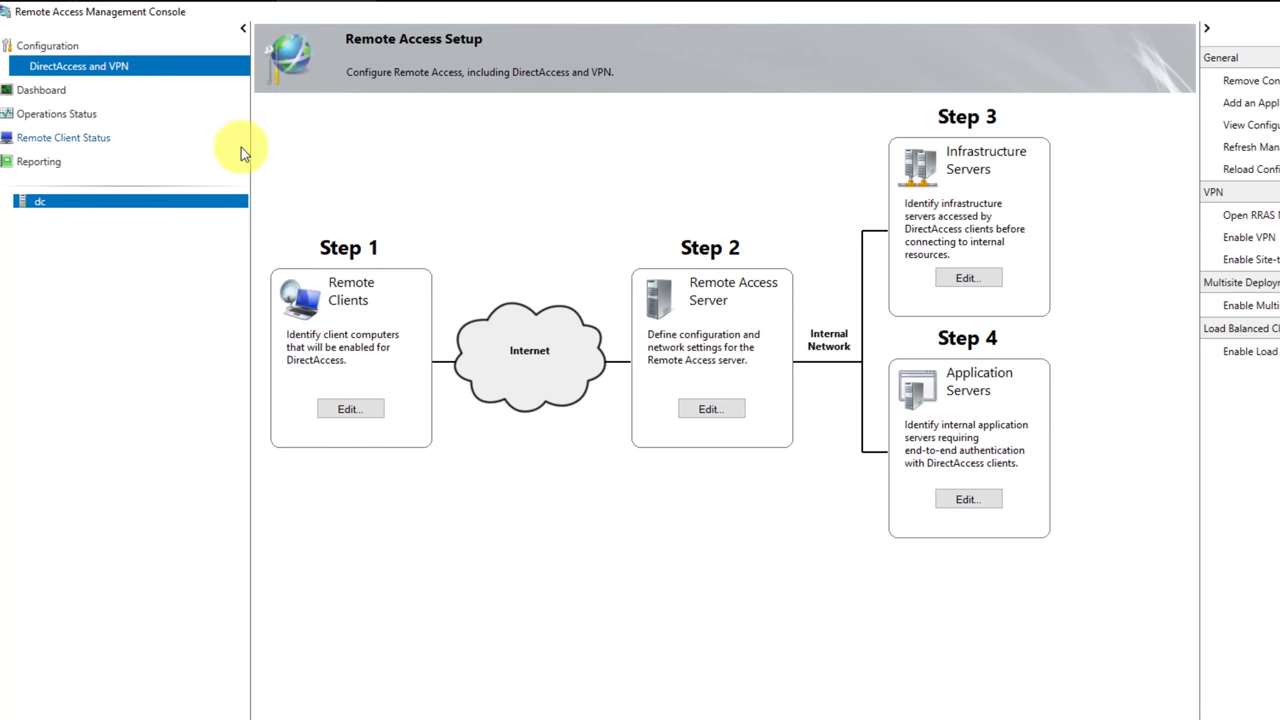
pyautogui.click(62, 46)
pyautogui.click(51, 139)
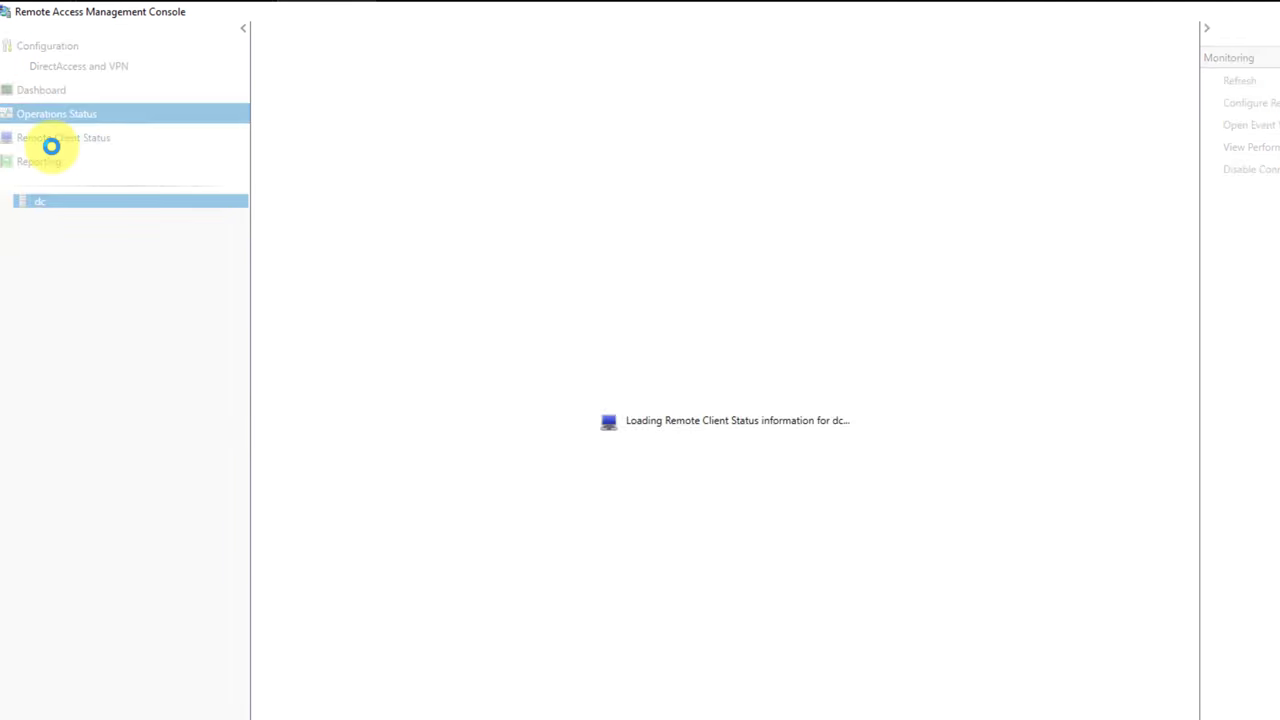
pyautogui.click(42, 165)
pyautogui.click(360, 166)
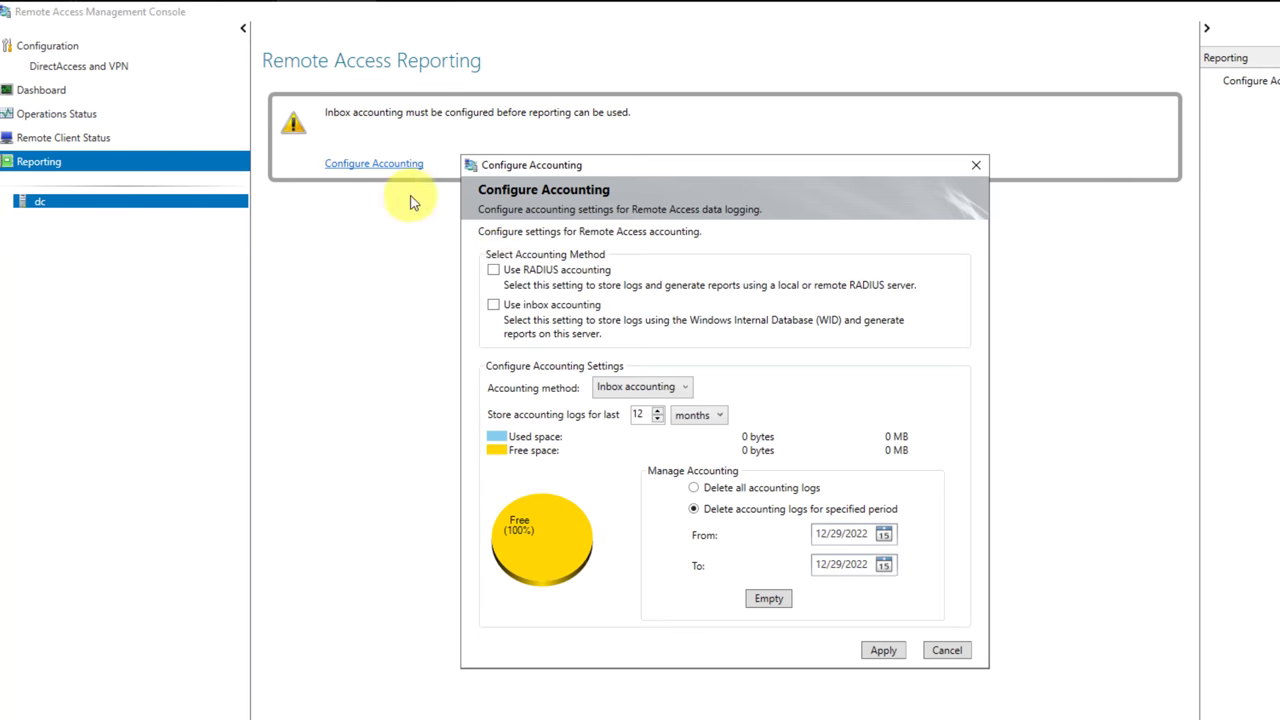
pyautogui.click(881, 650)
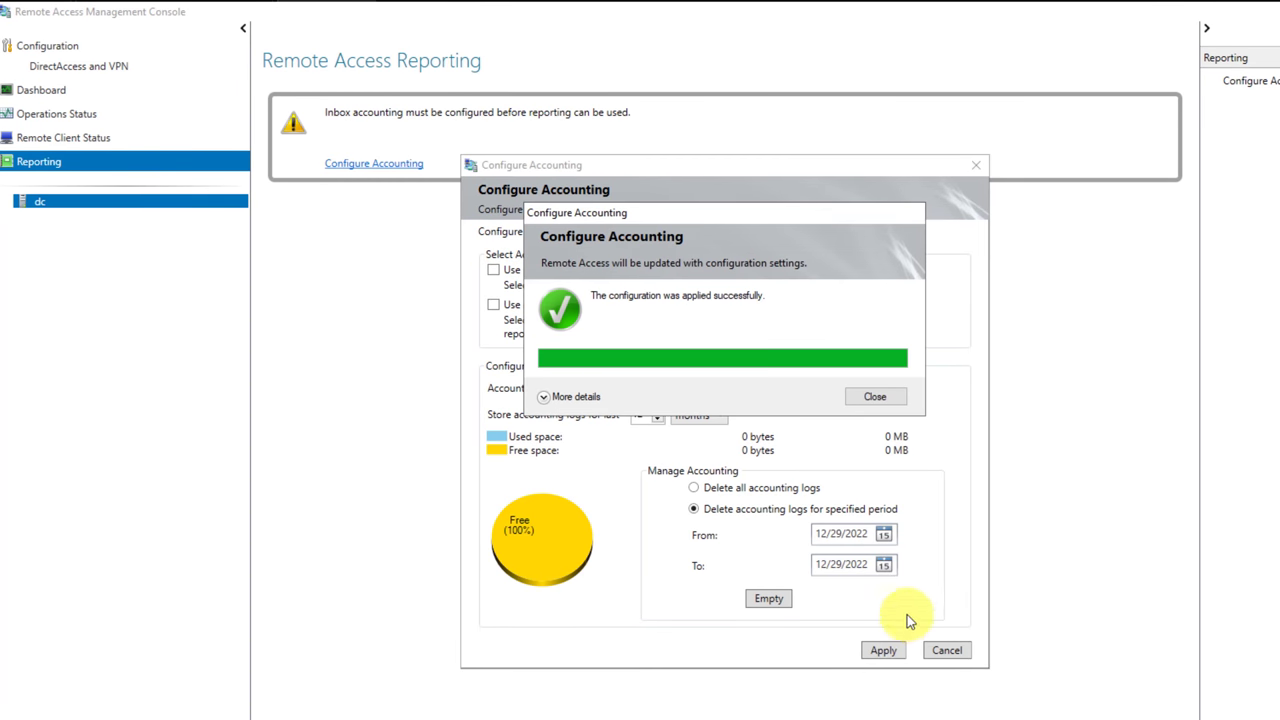
pyautogui.click(876, 397)
# Return to the Remote Access Dashboard and the DirectAccess and VPN setup overview.
pyautogui.click(51, 137)
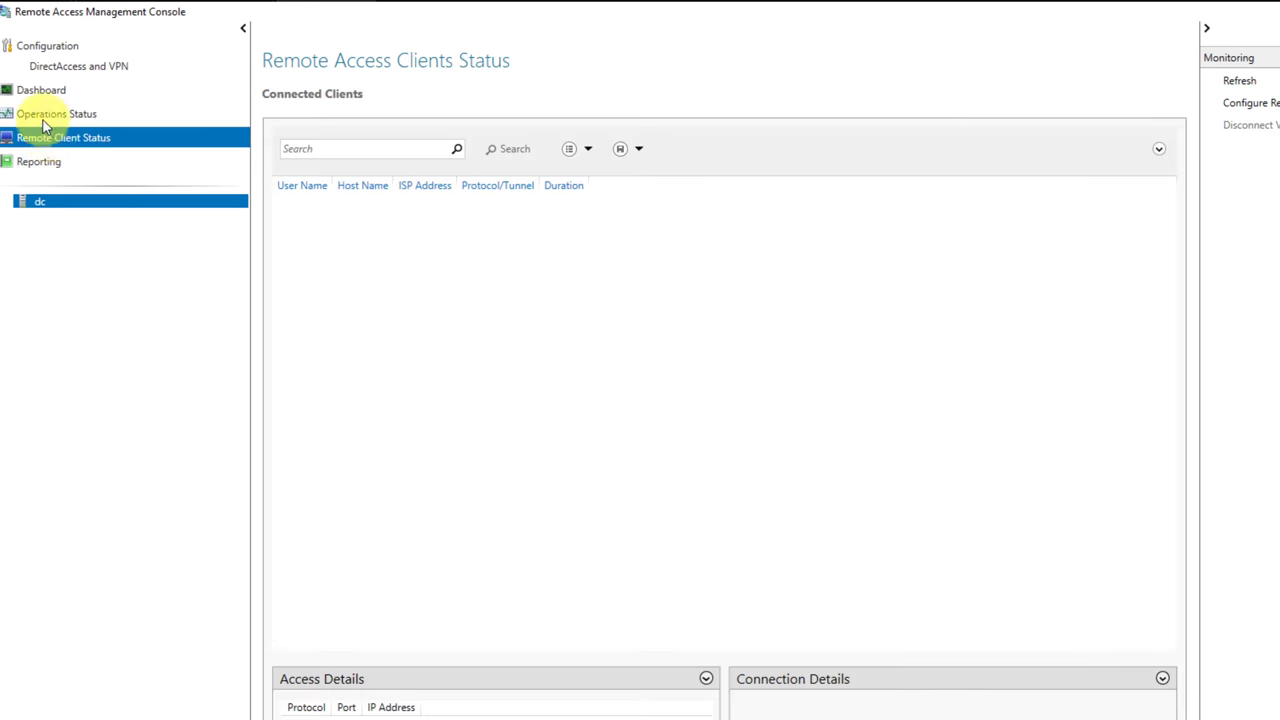
pyautogui.click(45, 115)
pyautogui.click(40, 89)
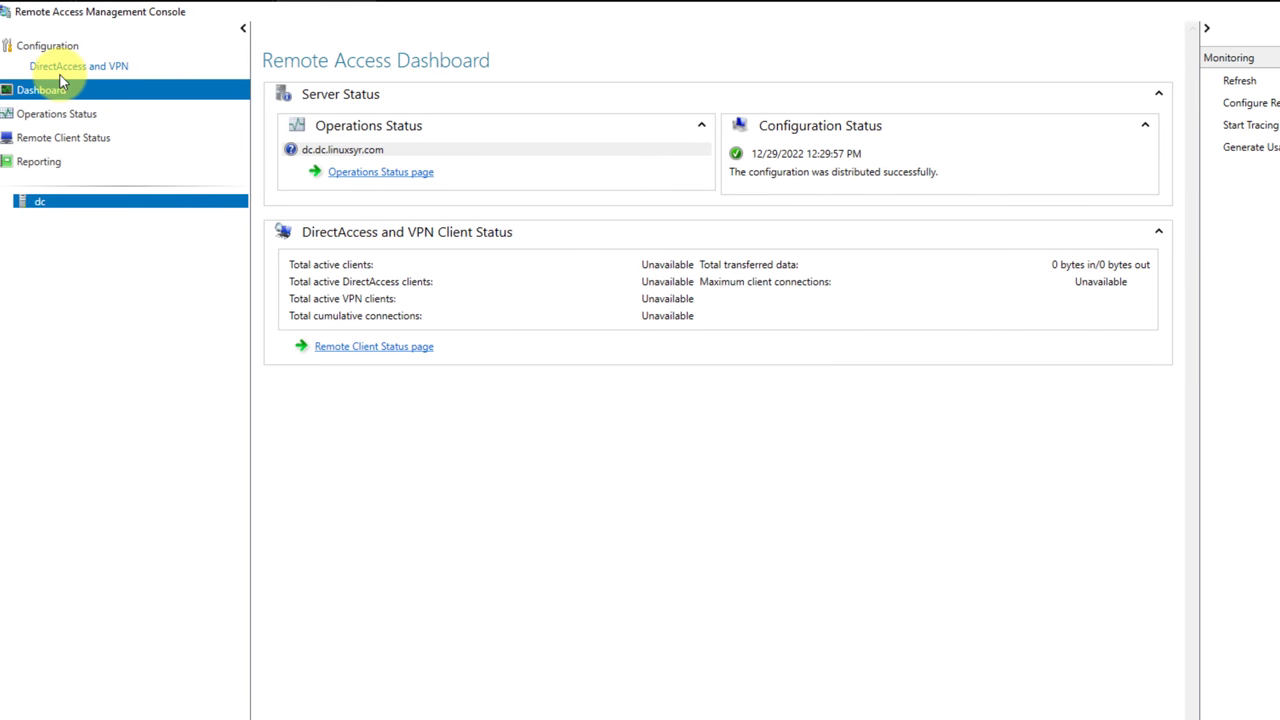
pyautogui.click(59, 75)
# Add Domain Users to the DirectAccess client security groups.
pyautogui.click(343, 409)
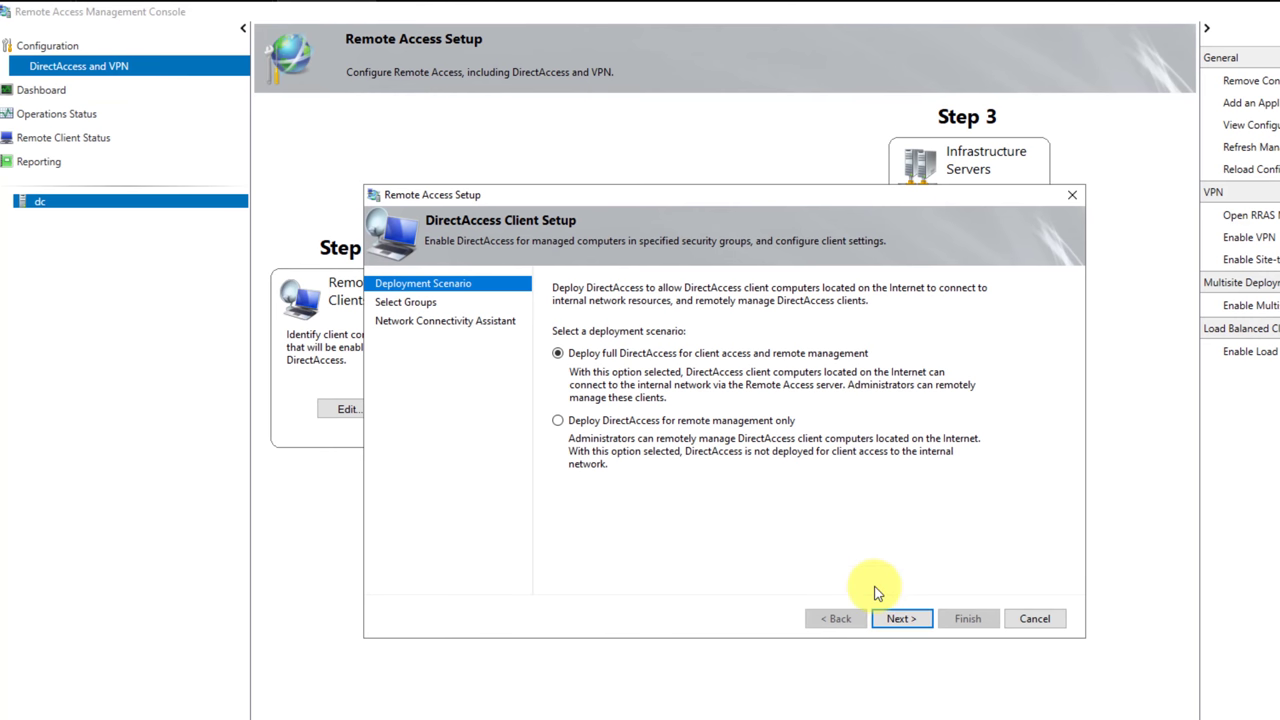
pyautogui.click(904, 617)
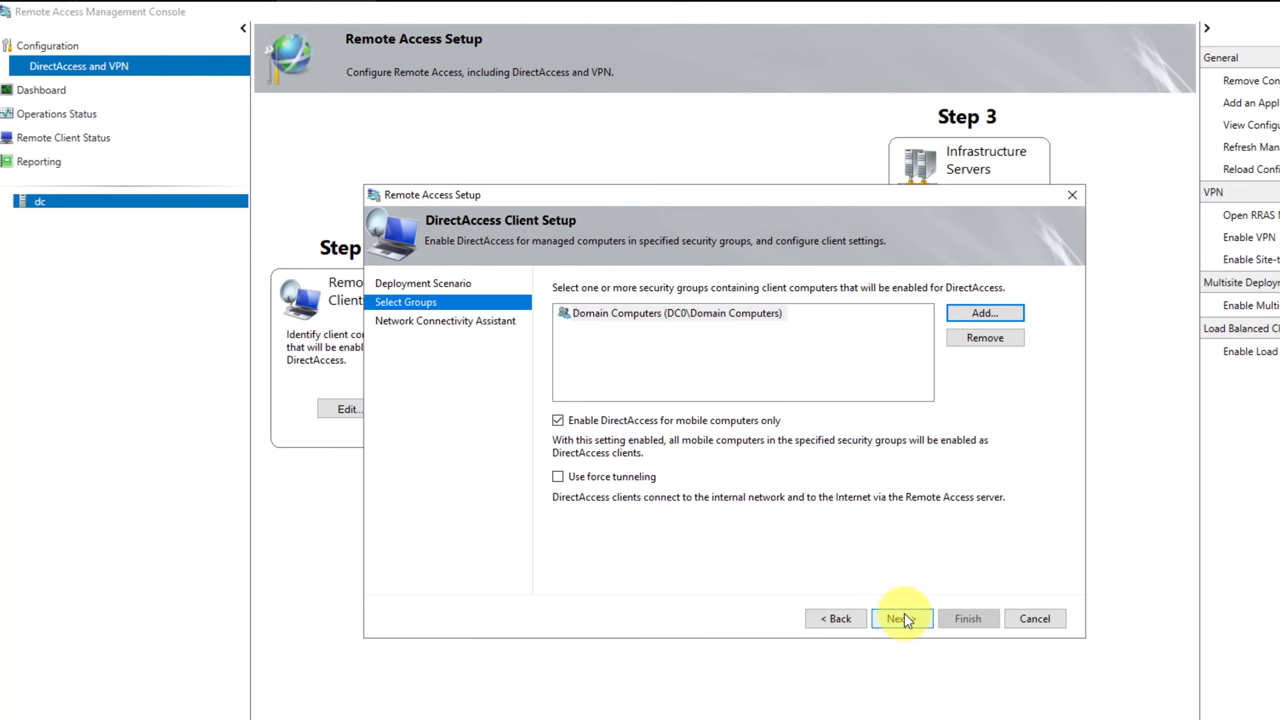
pyautogui.click(978, 313)
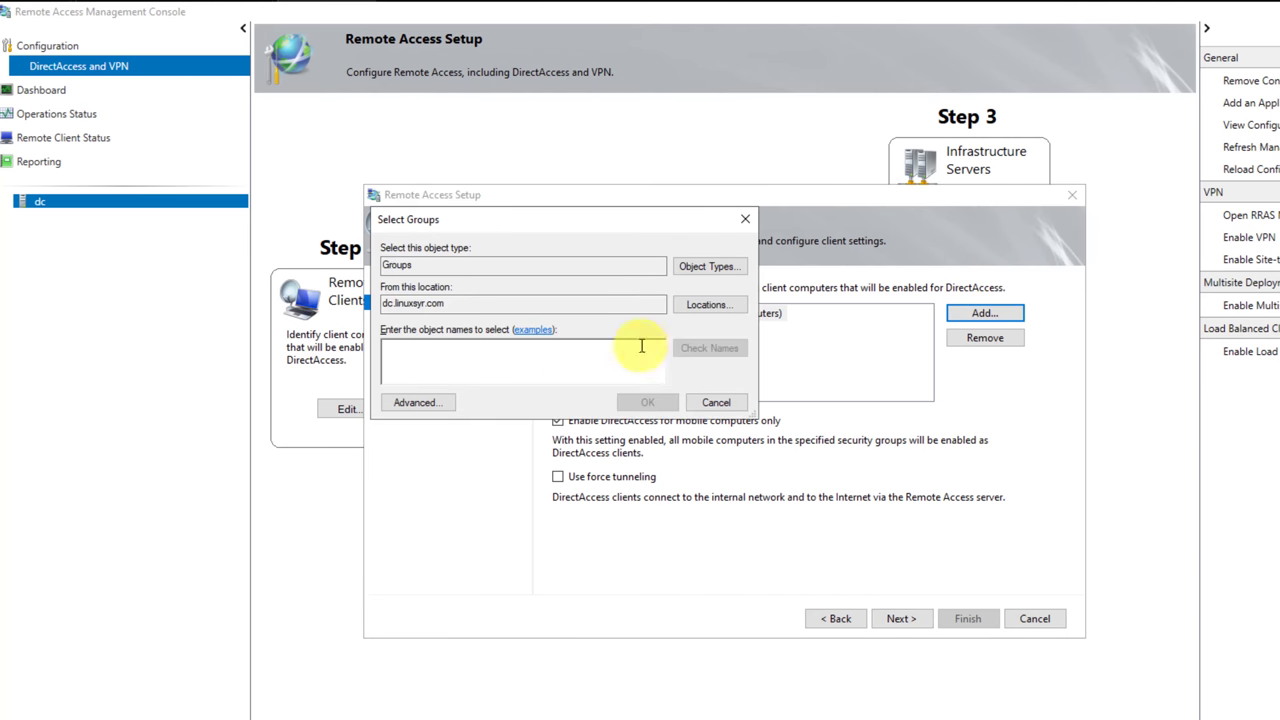
pyautogui.write('domain')
pyautogui.press('Return')
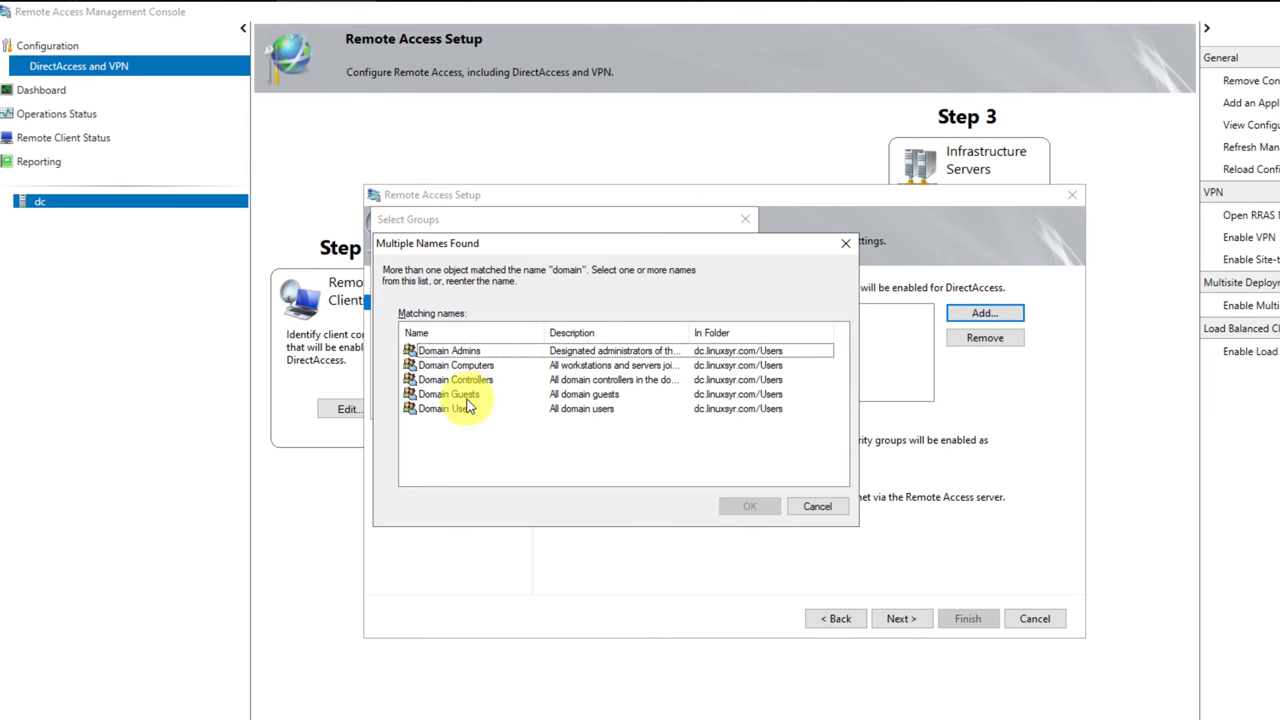
pyautogui.doubleClick(466, 408)
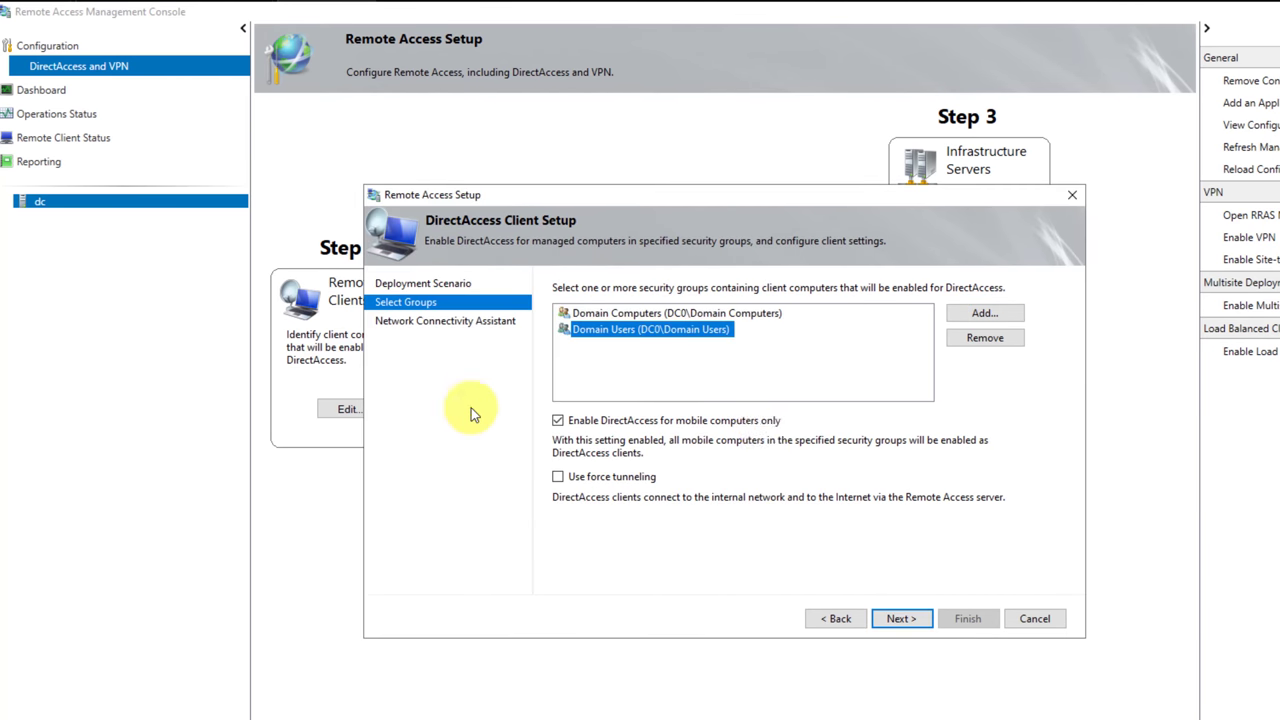
# Widen the Resource column to read the connectivity probe URL and snip the grid.
pyautogui.click(901, 619)
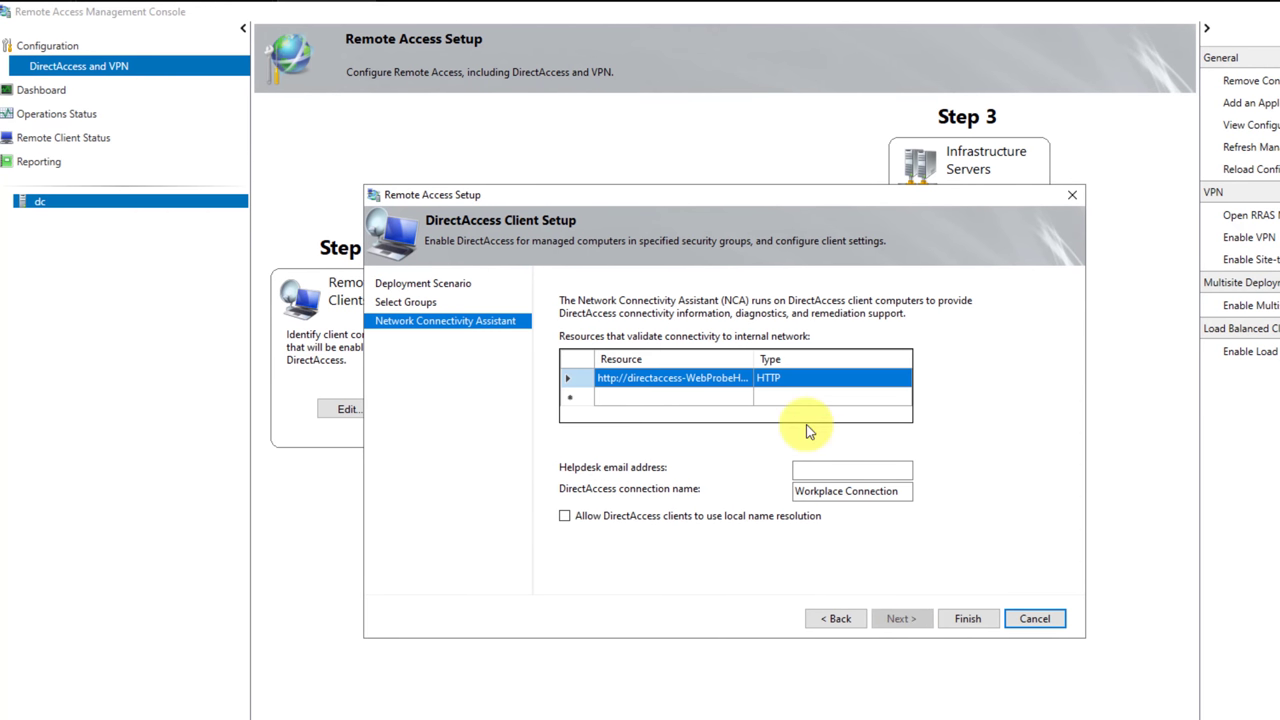
pyautogui.moveTo(753, 359); pyautogui.dragTo(828, 362)
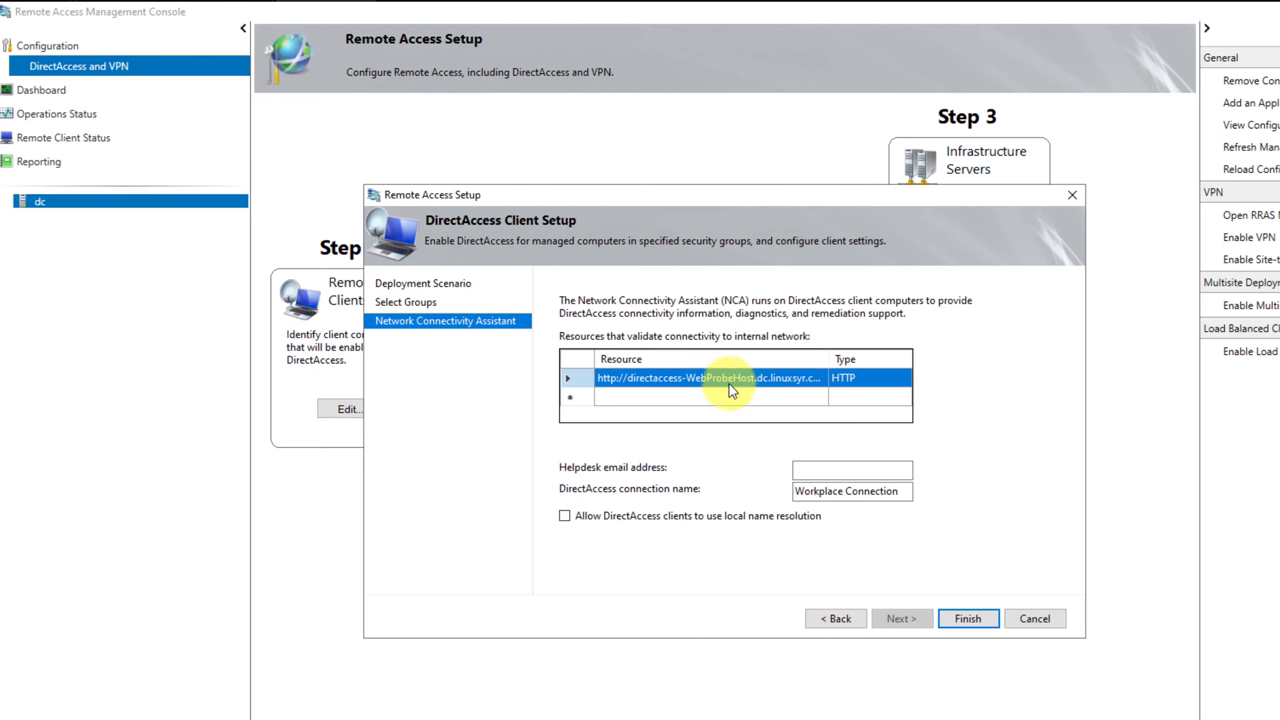
pyautogui.rightClick(729, 384)
pyautogui.click(729, 384)
pyautogui.rightClick(676, 379)
pyautogui.click(566, 377)
pyautogui.moveTo(905, 358); pyautogui.dragTo(816, 381)
pyautogui.rightClick(809, 377)
pyautogui.click(765, 378)
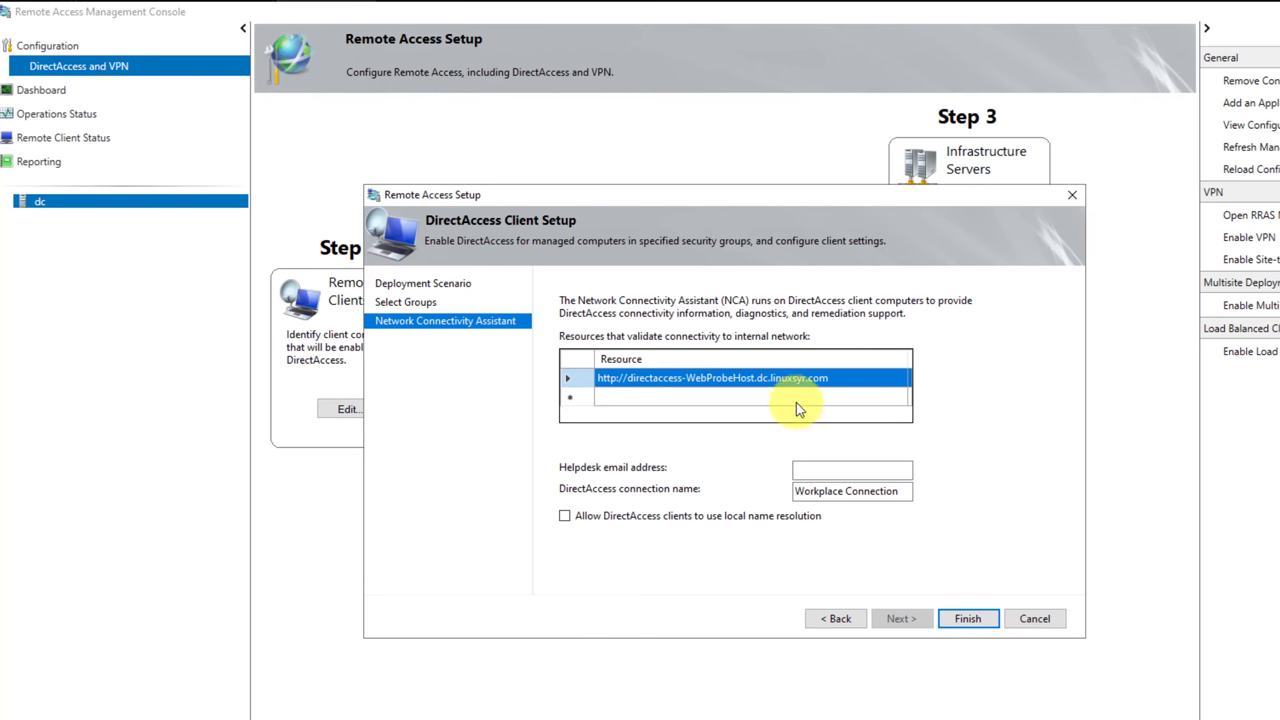
pyautogui.press('super+shift+s')
pyautogui.moveTo(558, 364); pyautogui.dragTo(894, 412)
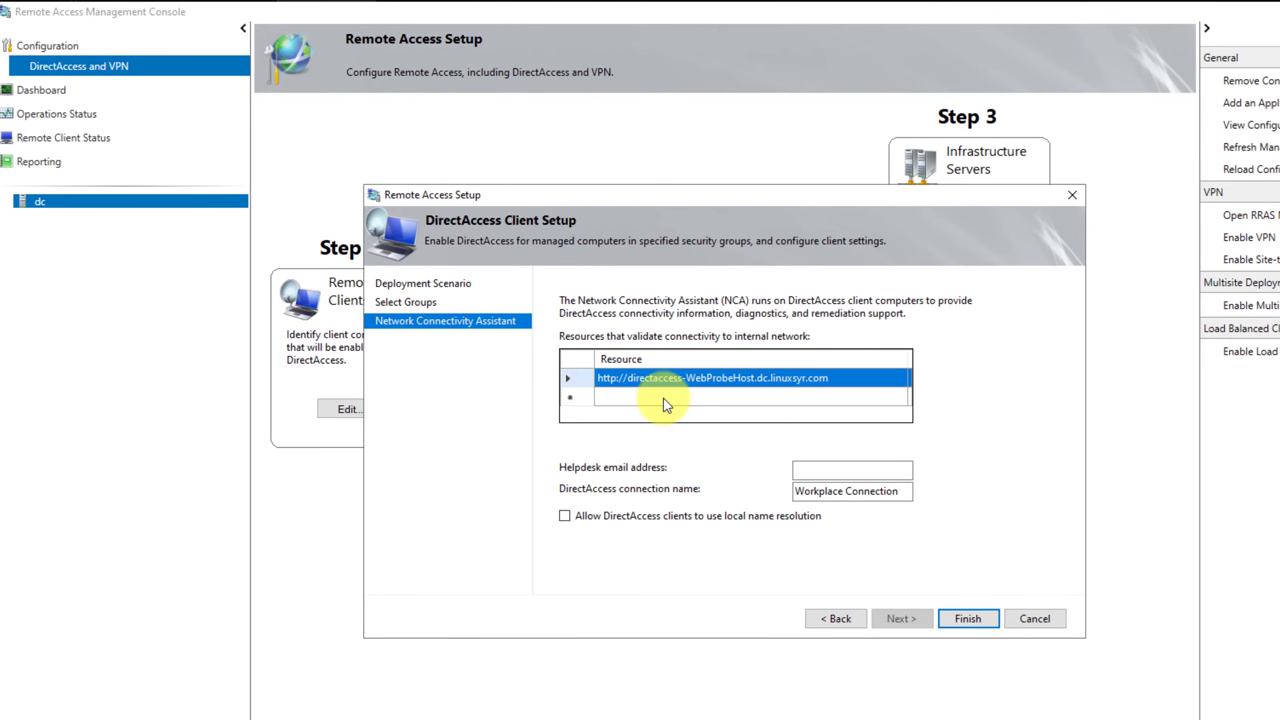
# Allow DirectAccess clients to use local name resolution and finish the client setup.
pyautogui.click(680, 517)
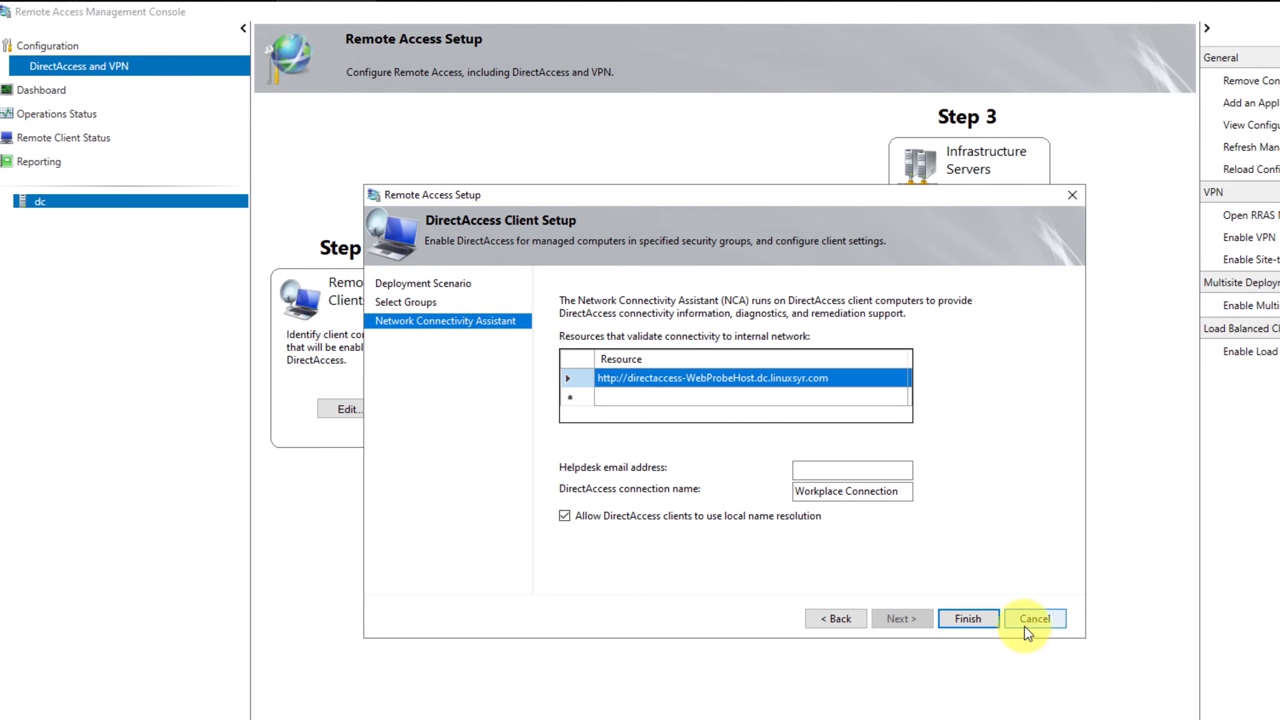
pyautogui.click(968, 619)
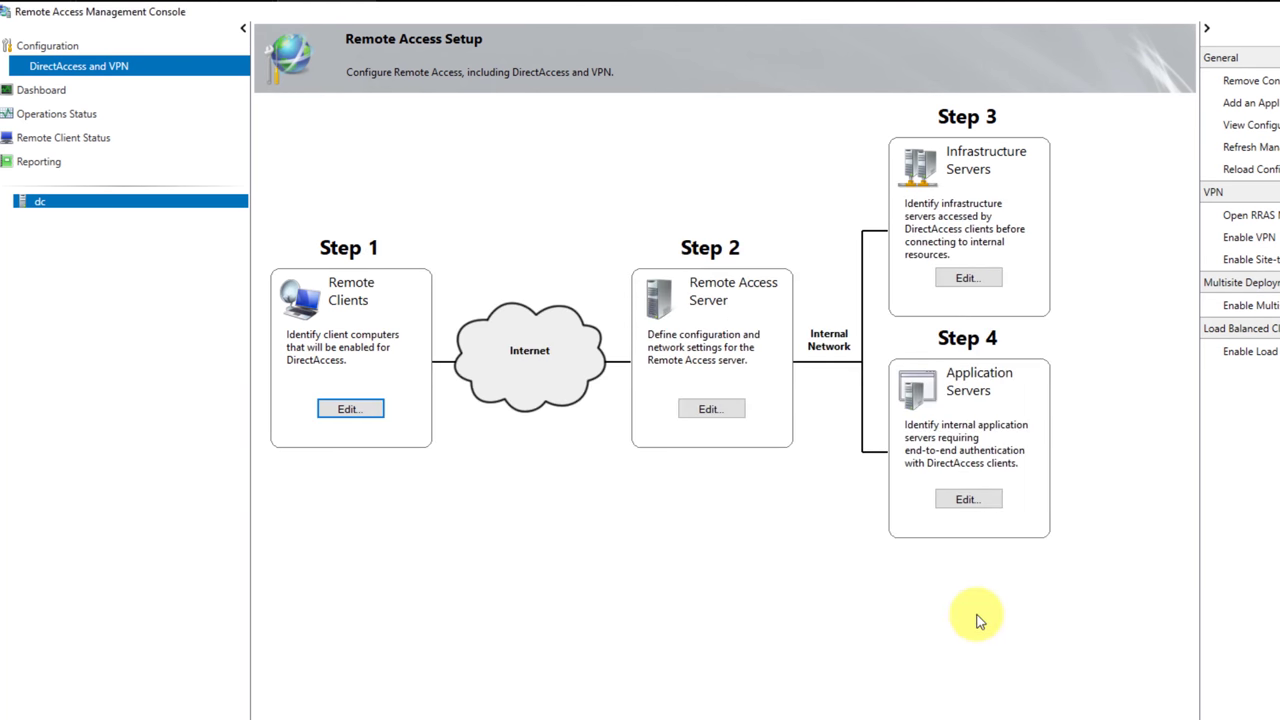
pyautogui.click(720, 414)
# Keep Ethernet0 as the internal adapter, review its details, and finish with Active Directory authentication.
pyautogui.click(901, 618)
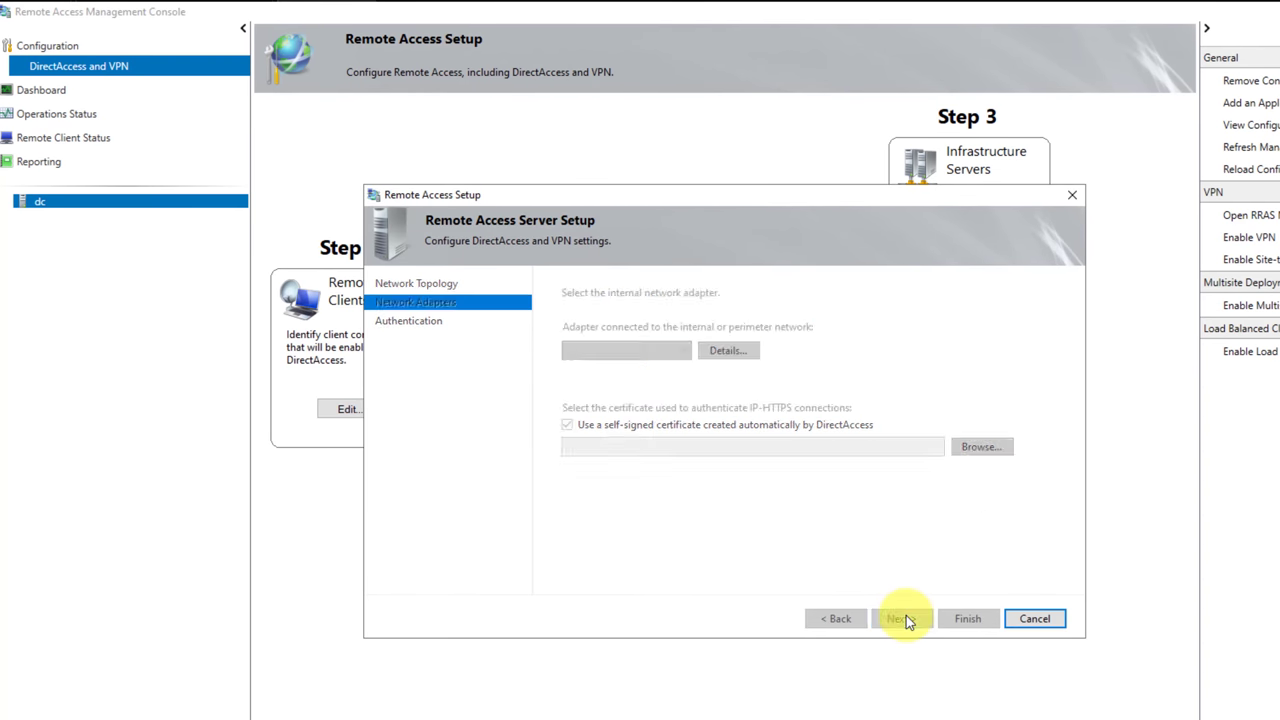
pyautogui.click(600, 349)
pyautogui.click(610, 364)
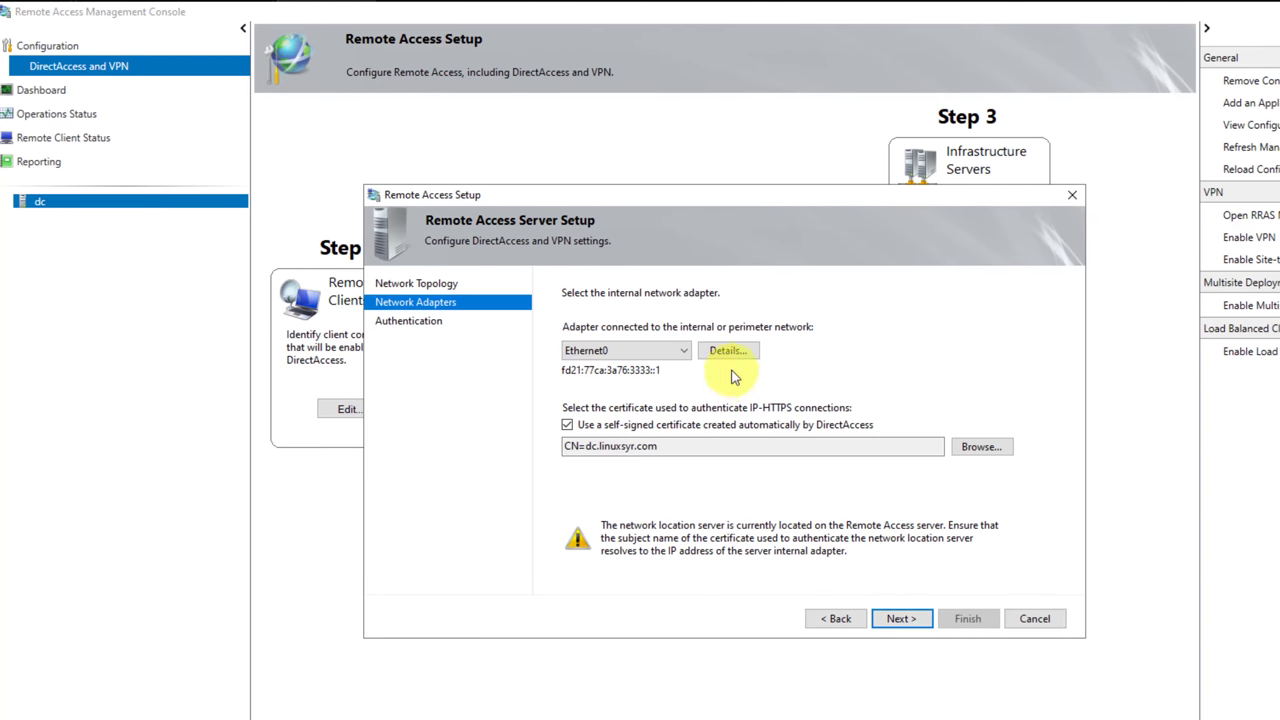
pyautogui.click(728, 350)
pyautogui.click(860, 567)
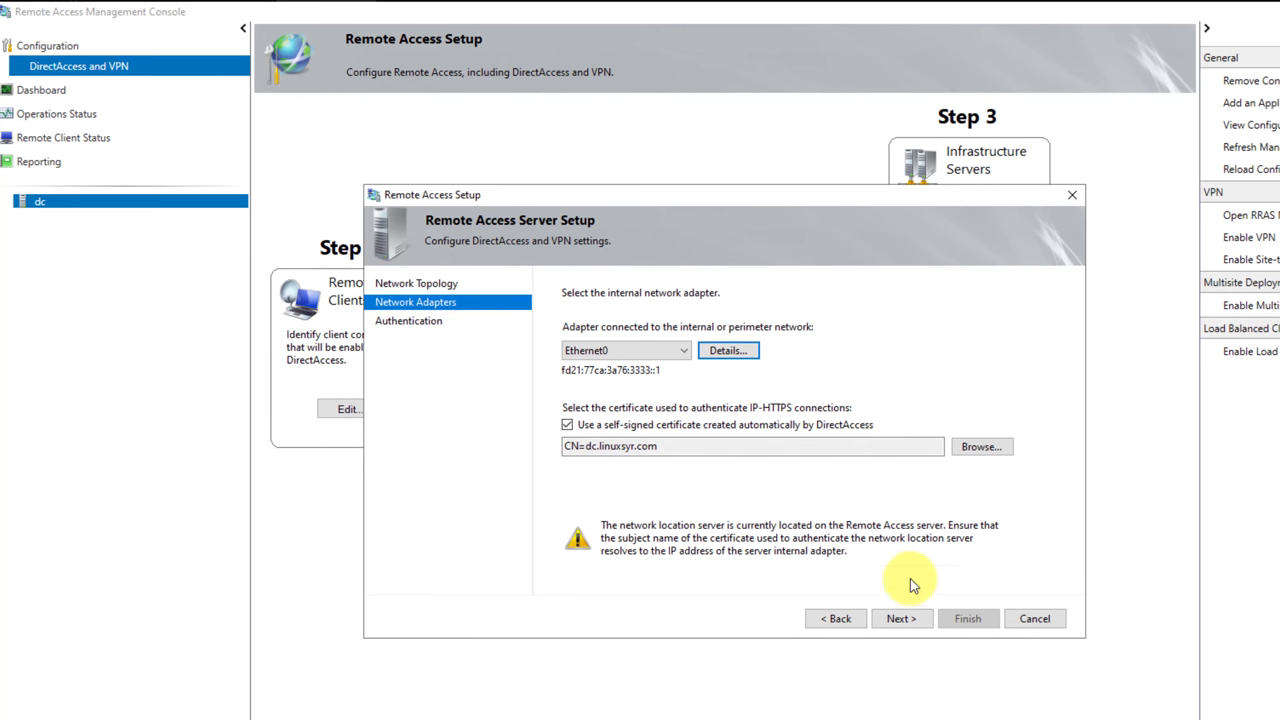
pyautogui.click(901, 619)
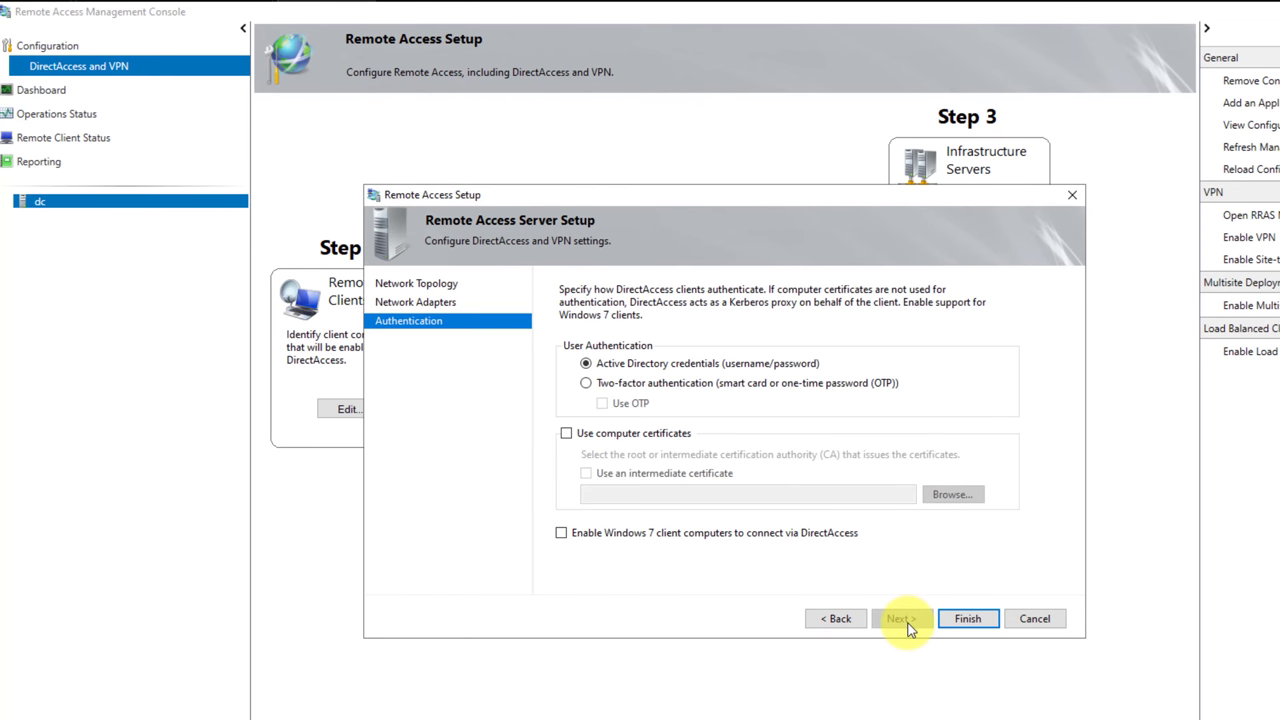
pyautogui.click(958, 619)
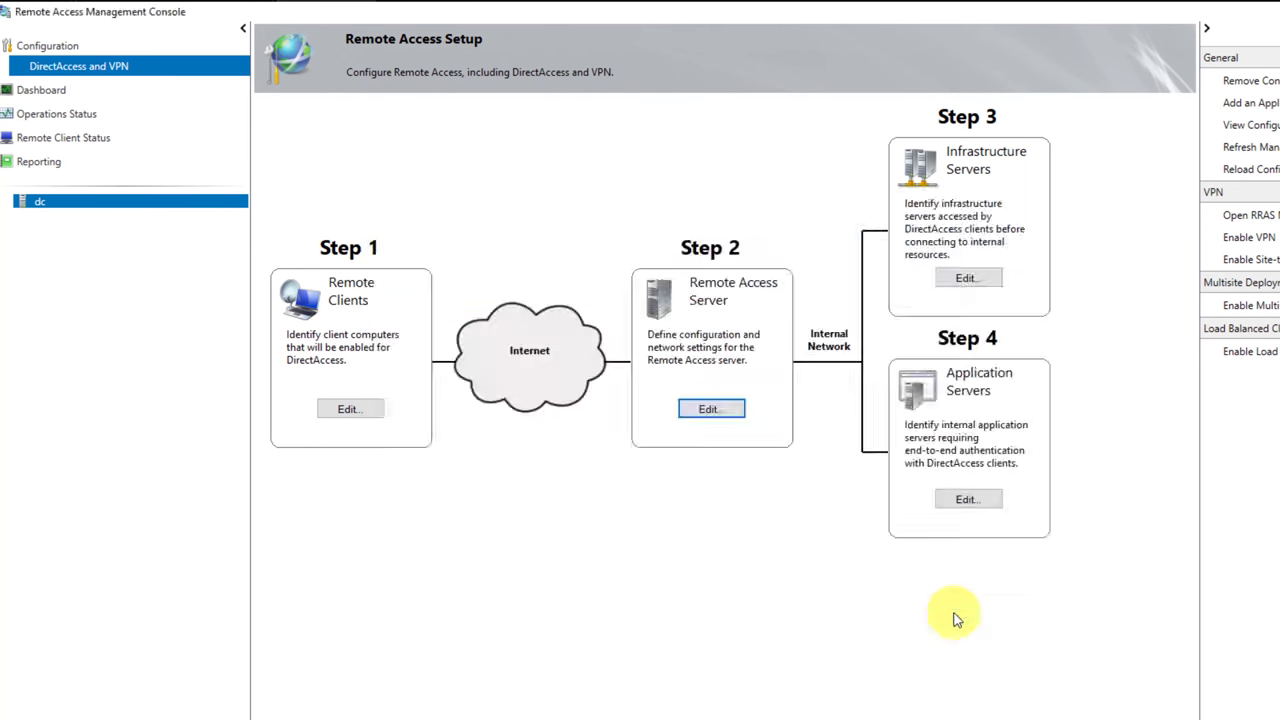
# Host the network location server on this server with the DirectAccess-NLS self-signed certificate.
pyautogui.click(966, 280)
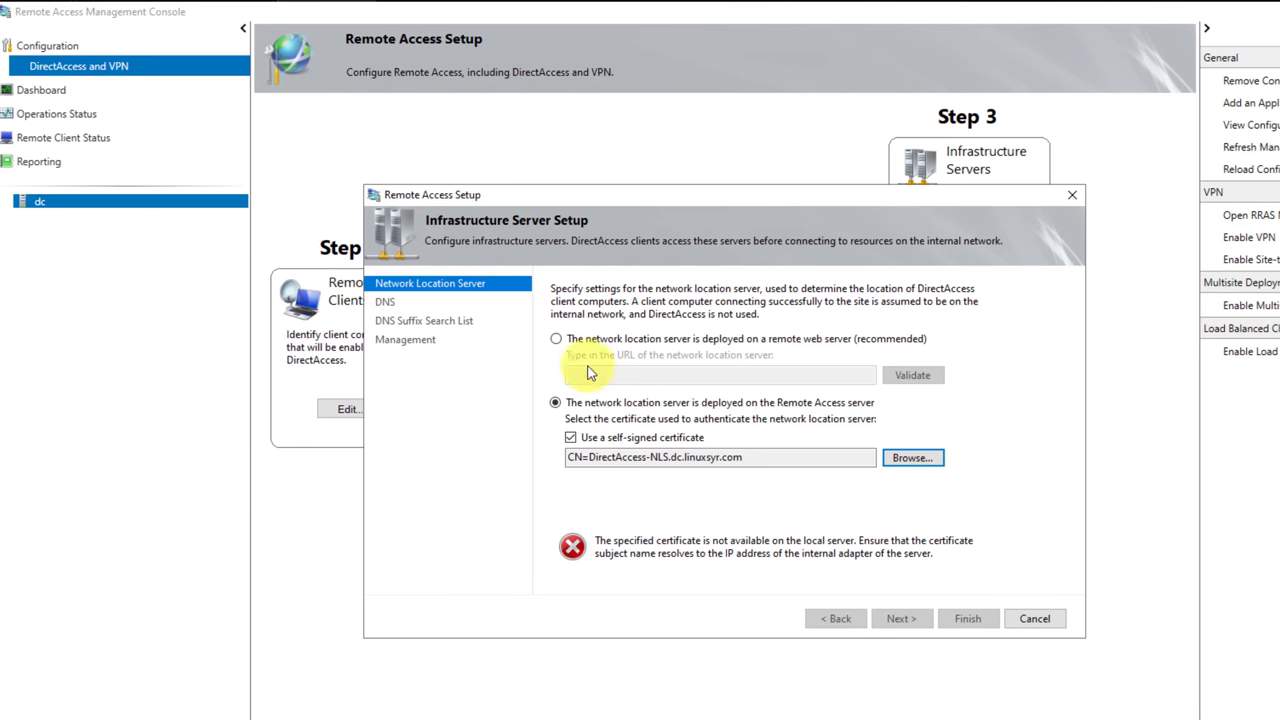
pyautogui.click(556, 338)
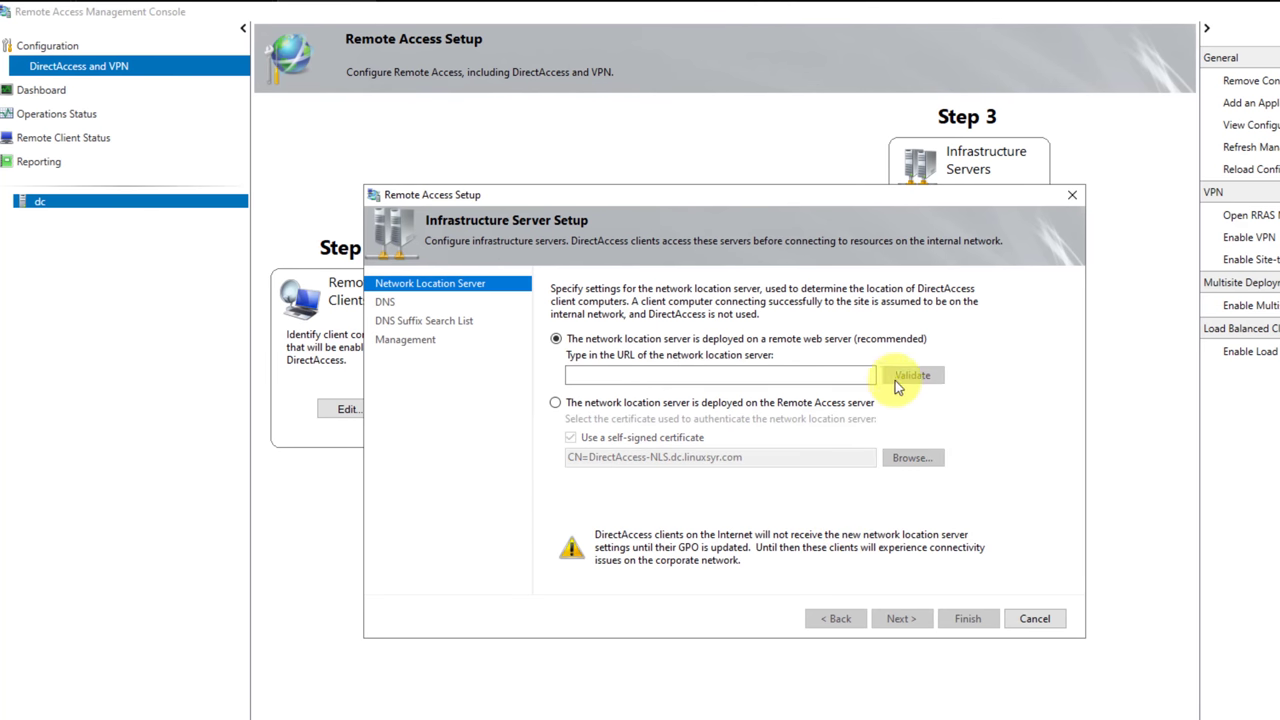
pyautogui.click(558, 402)
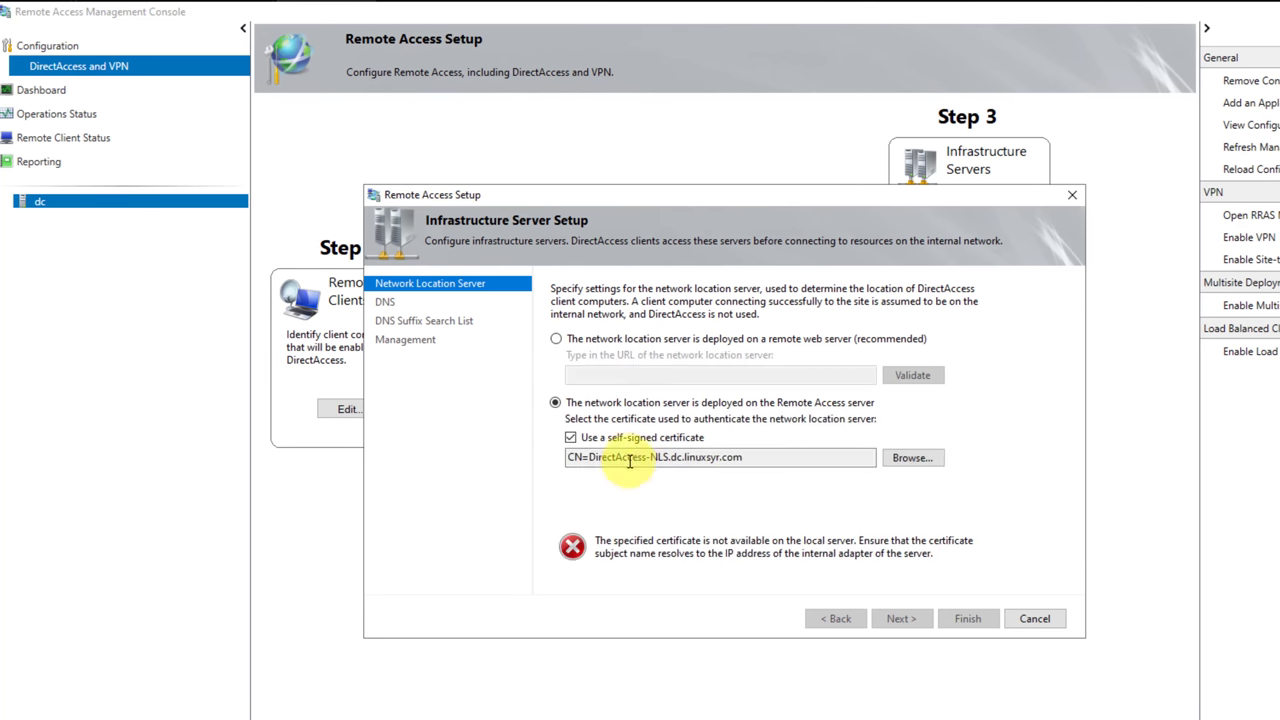
pyautogui.click(905, 456)
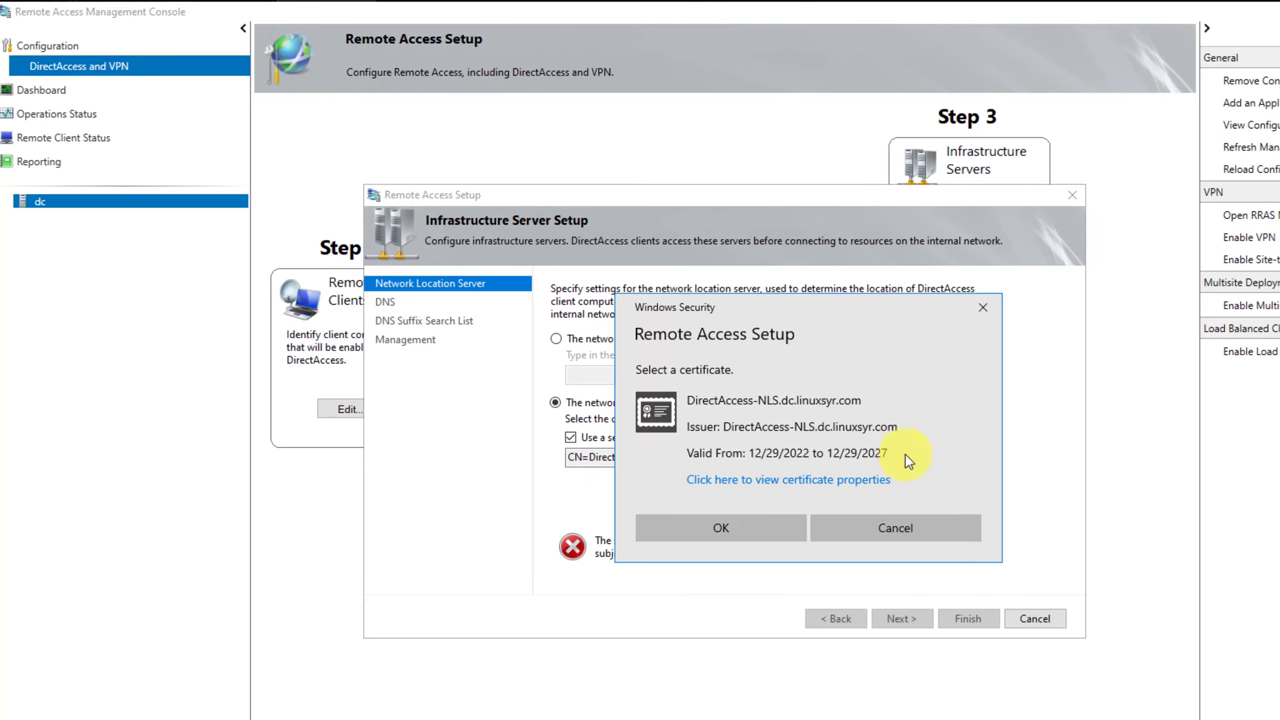
pyautogui.click(758, 527)
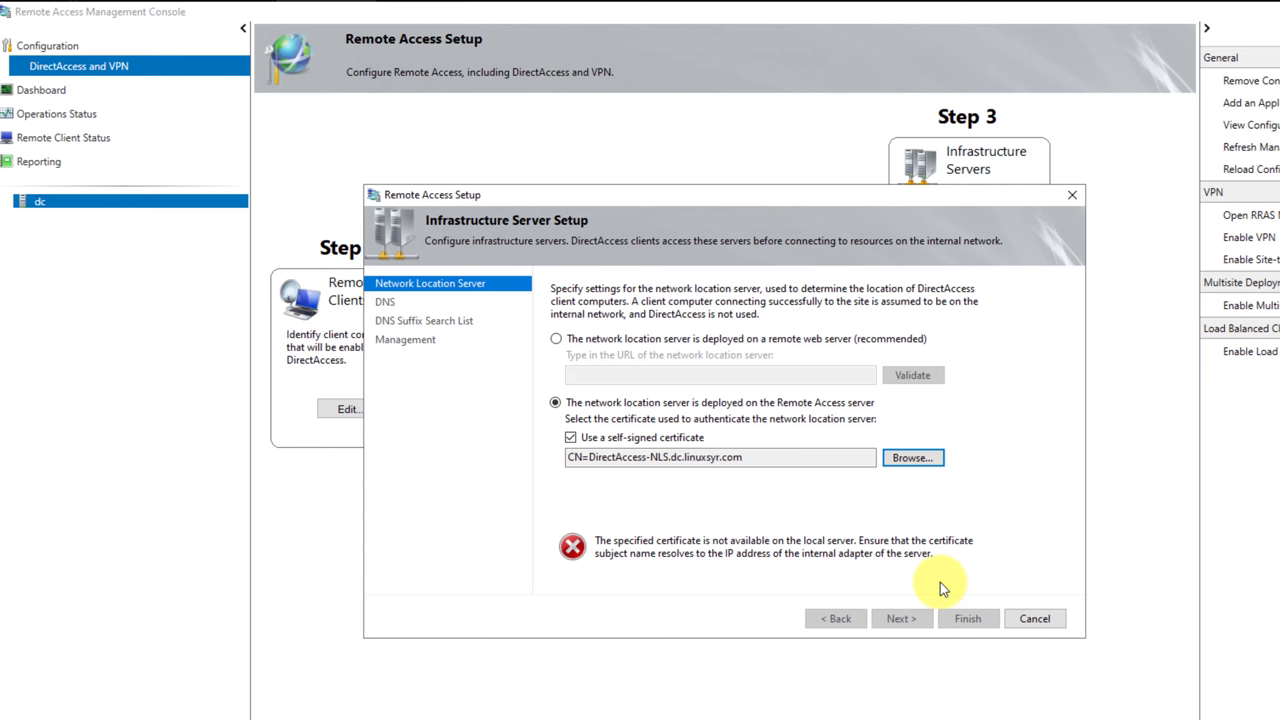
pyautogui.click(571, 438)
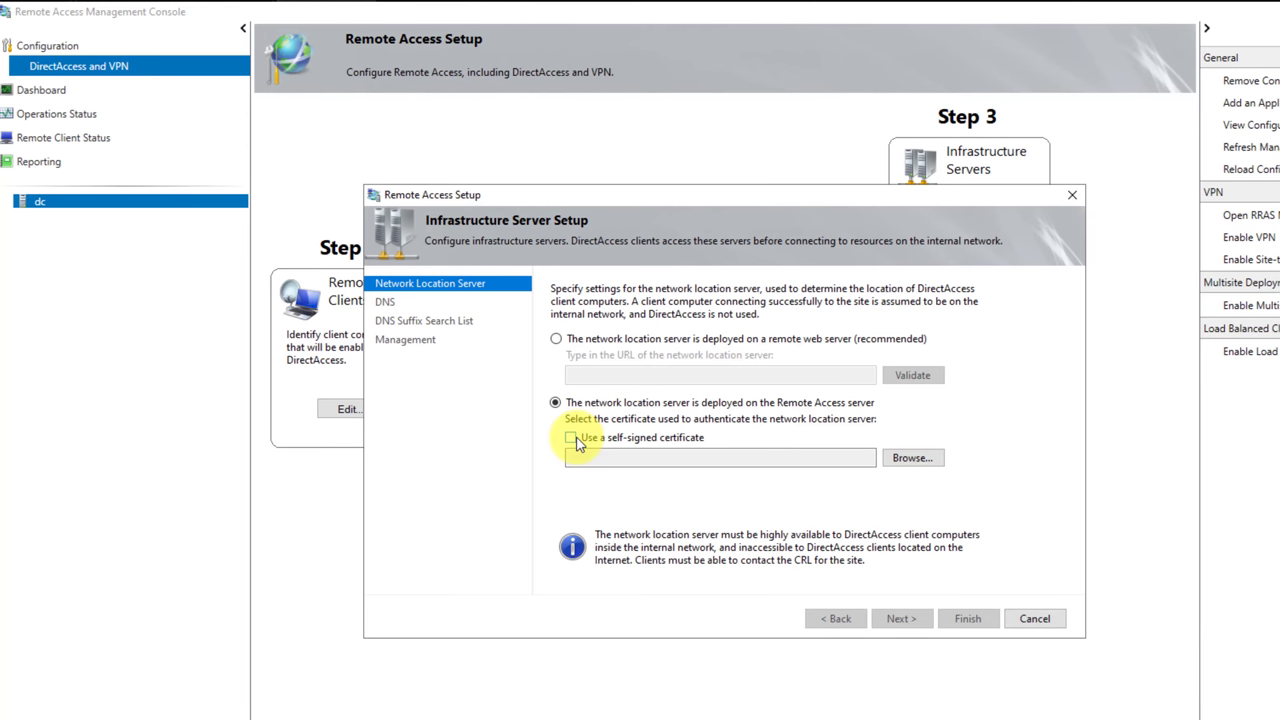
pyautogui.click(571, 438)
# Step through the DNS, suffix search list and management pages and finish the infrastructure setup.
pyautogui.click(917, 619)
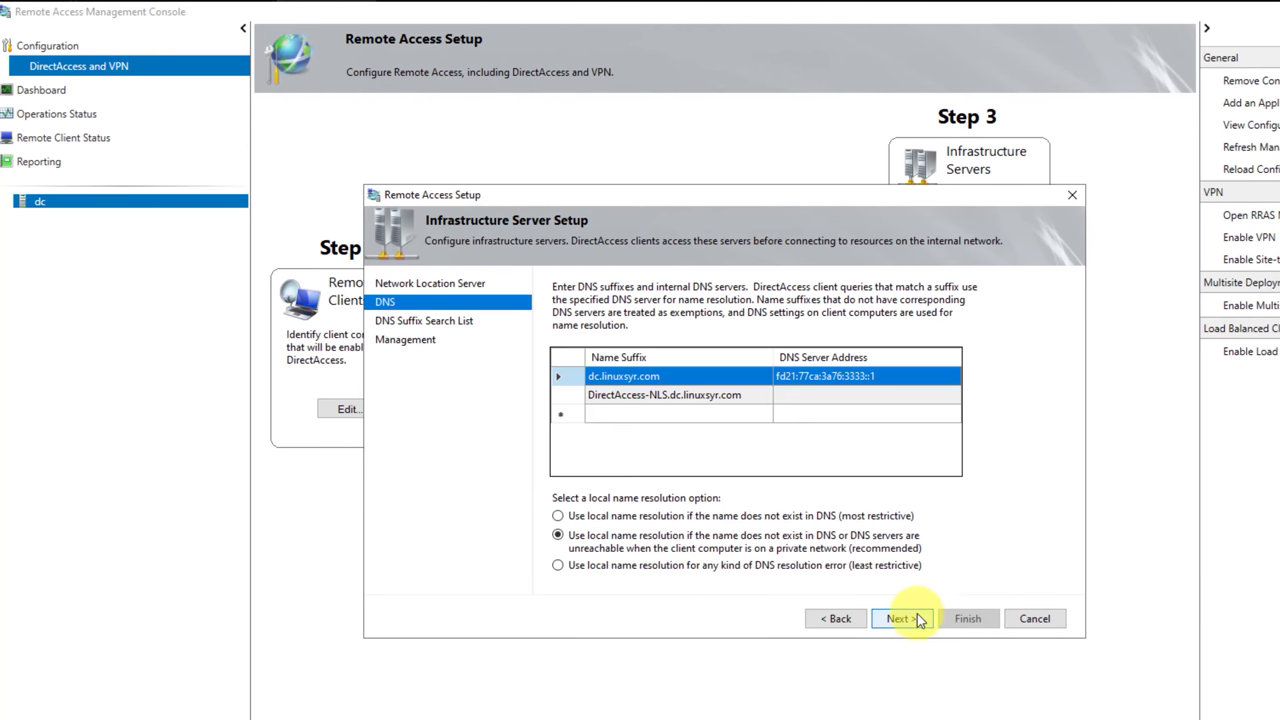
pyautogui.click(917, 619)
pyautogui.click(917, 619)
pyautogui.click(840, 618)
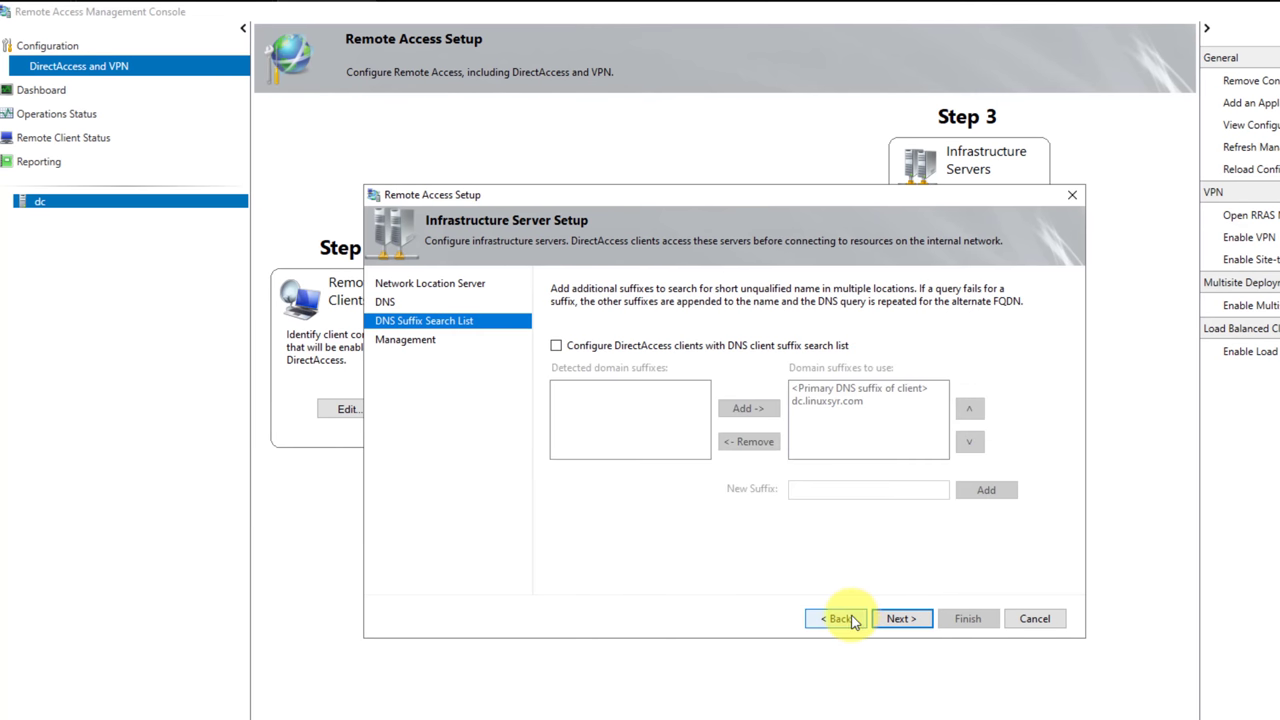
pyautogui.click(922, 621)
pyautogui.click(955, 618)
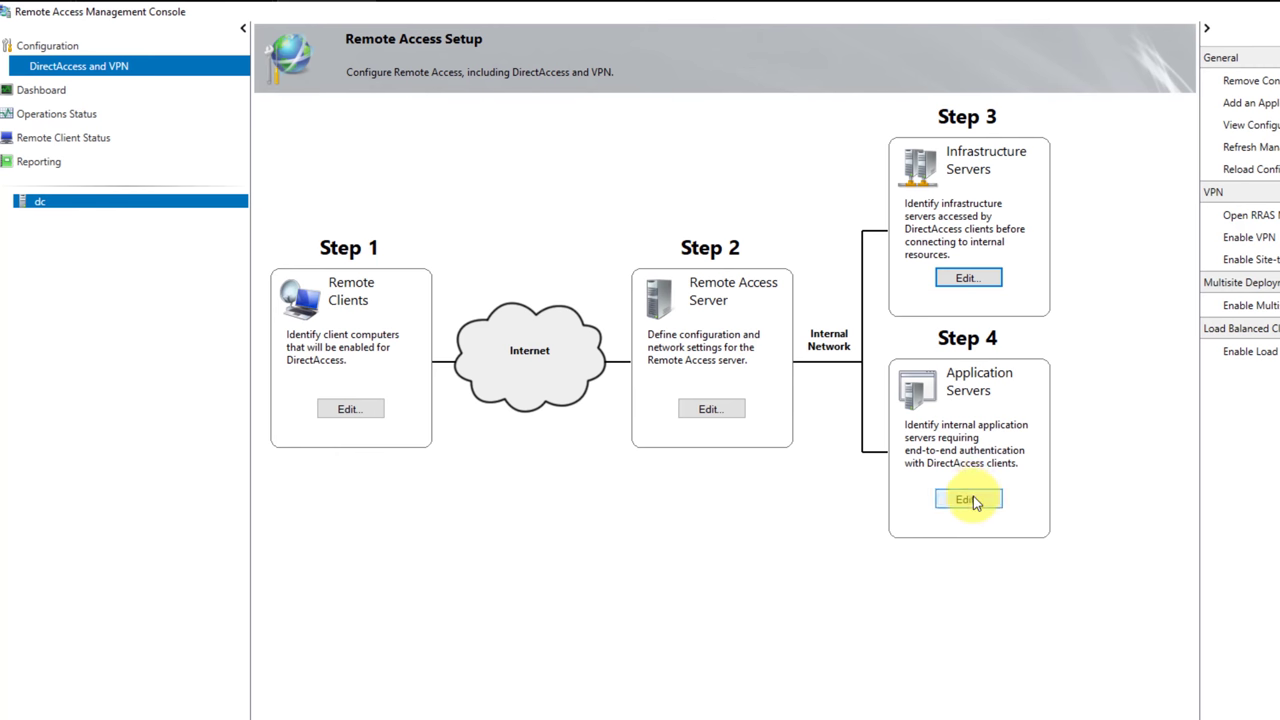
# Finish the application server setup and apply the whole DirectAccess configuration.
pyautogui.click(970, 498)
pyautogui.click(925, 628)
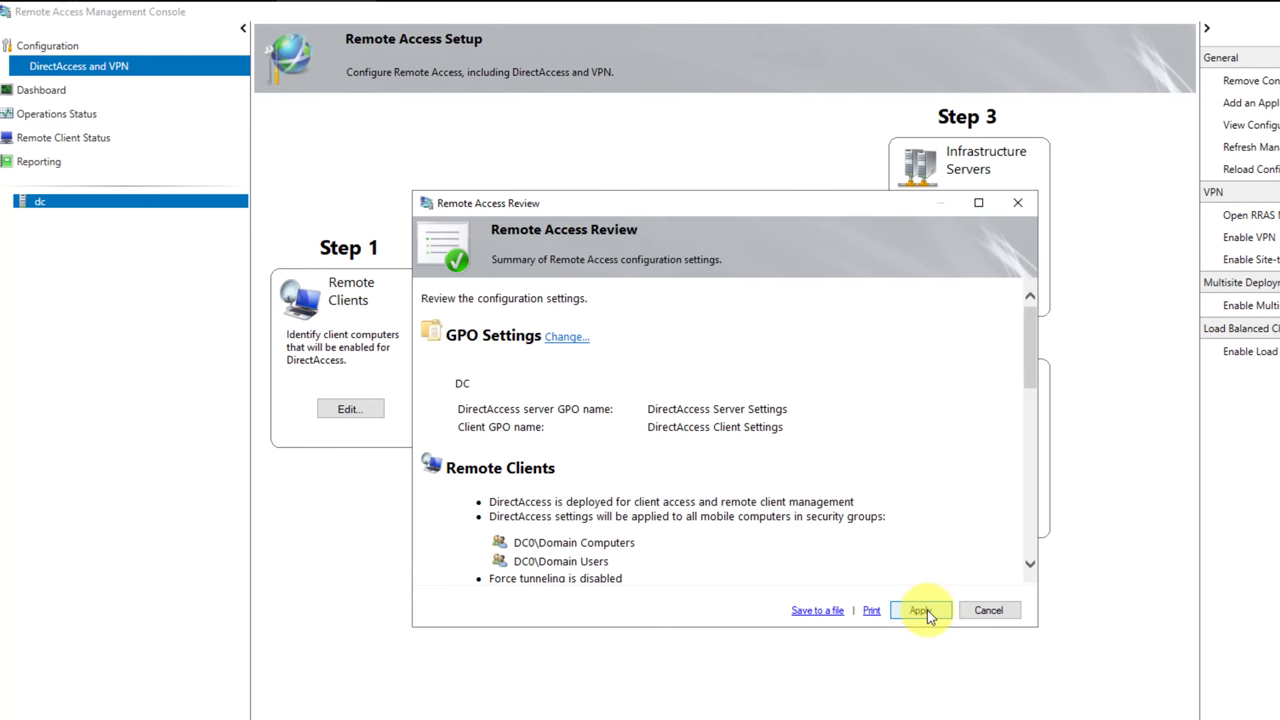
pyautogui.click(927, 610)
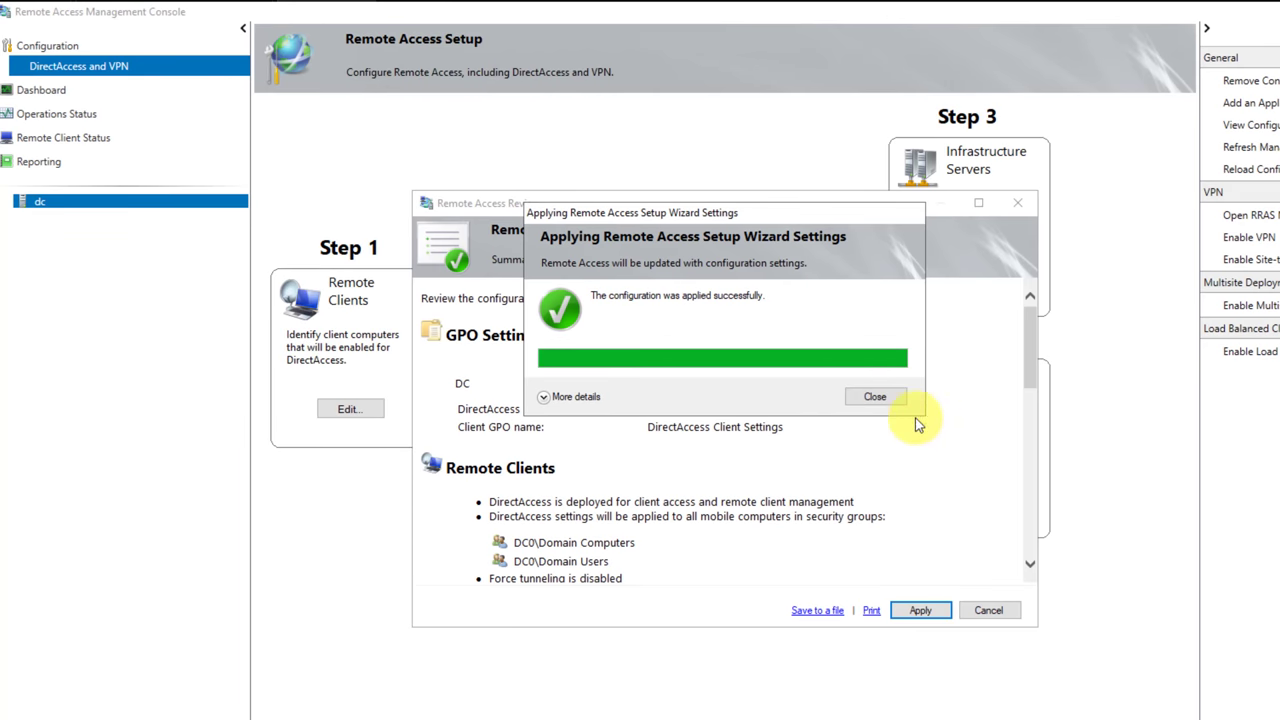
pyautogui.click(873, 397)
# On the Dashboard, open the Operations Status for dc.dc.linuxsyr.com's components.
pyautogui.click(70, 89)
pyautogui.click(68, 69)
pyautogui.click(69, 93)
pyautogui.doubleClick(337, 149)
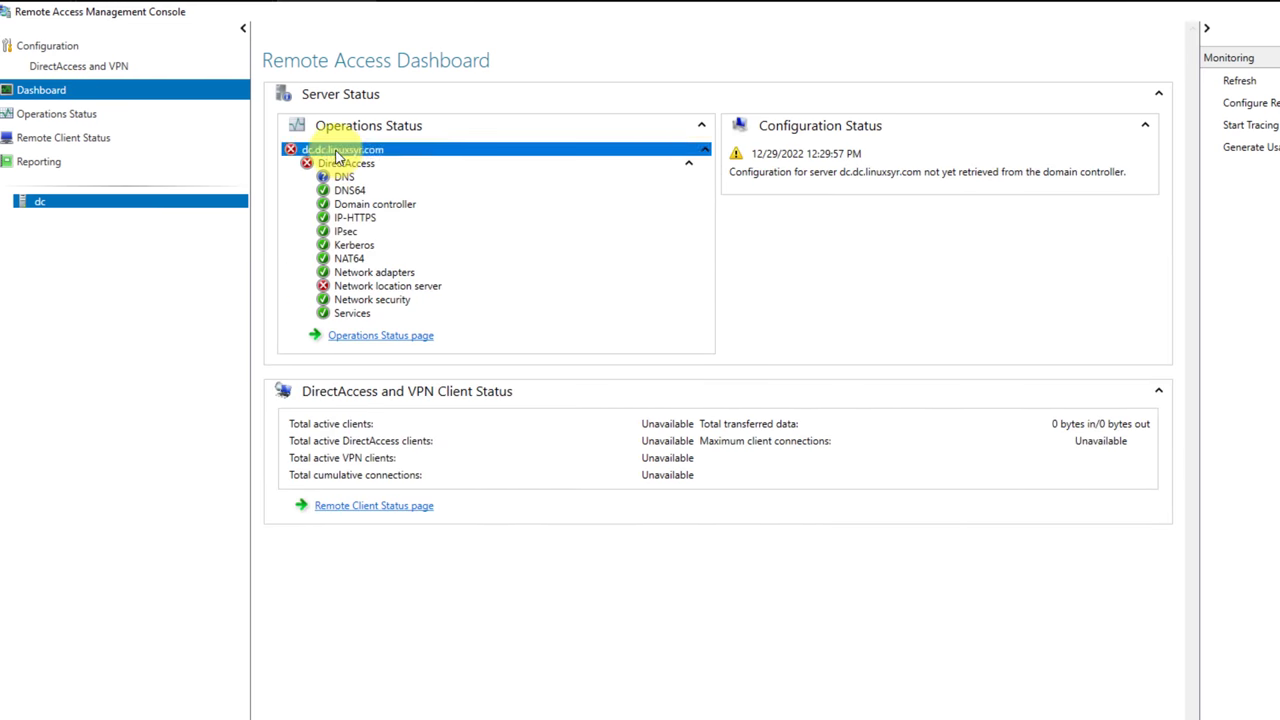
pyautogui.doubleClick(320, 149)
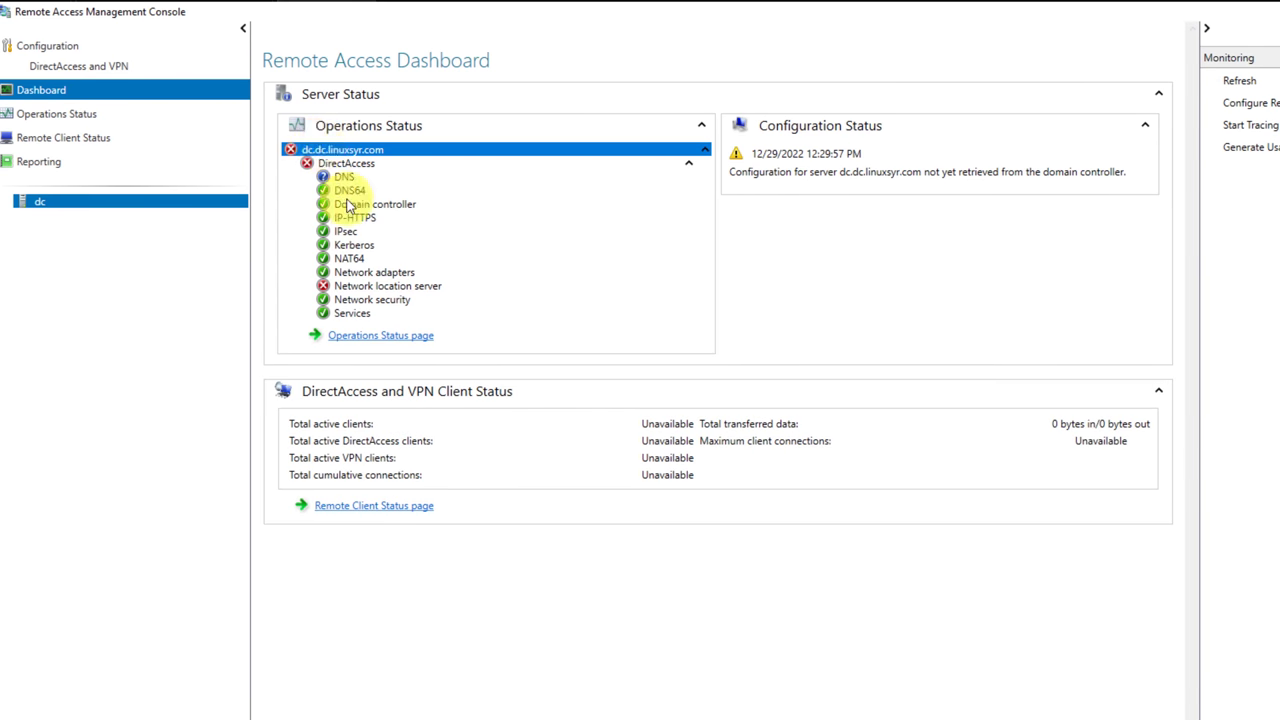
pyautogui.doubleClick(366, 288)
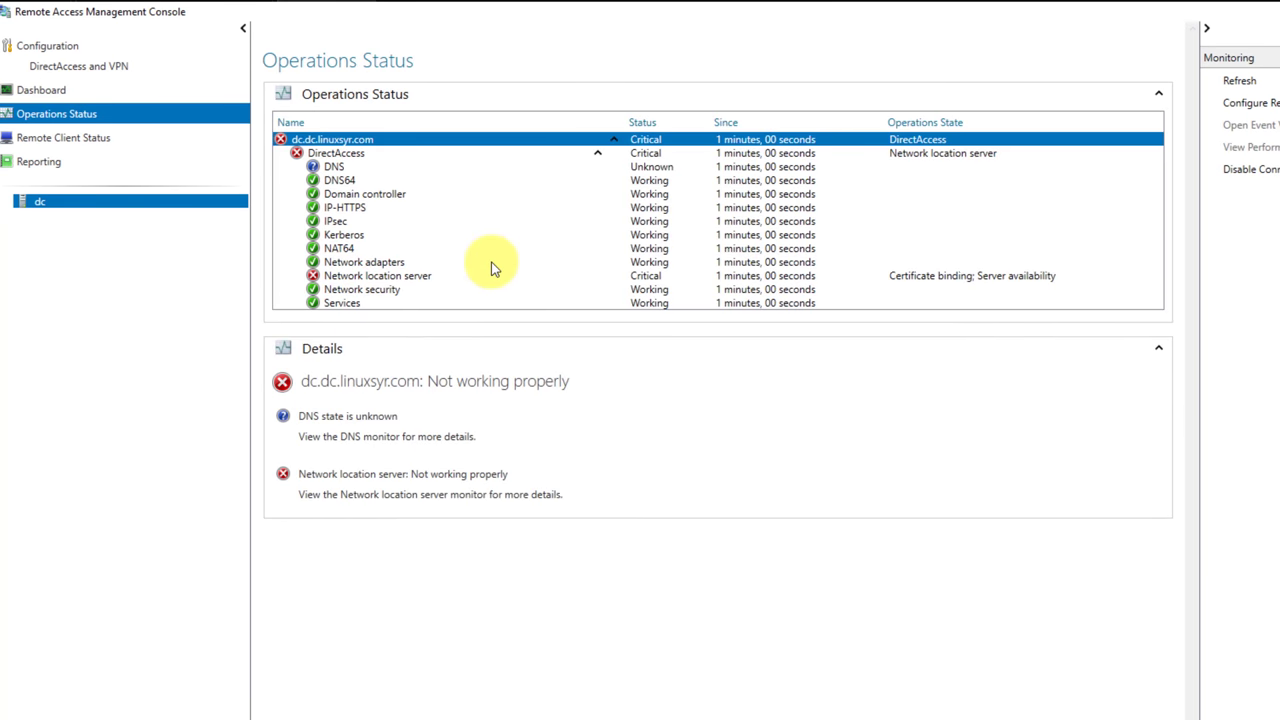
# Check the network location server, refresh statuses, and read the DNS 1.1.1.1 not-responding warning.
pyautogui.click(386, 275)
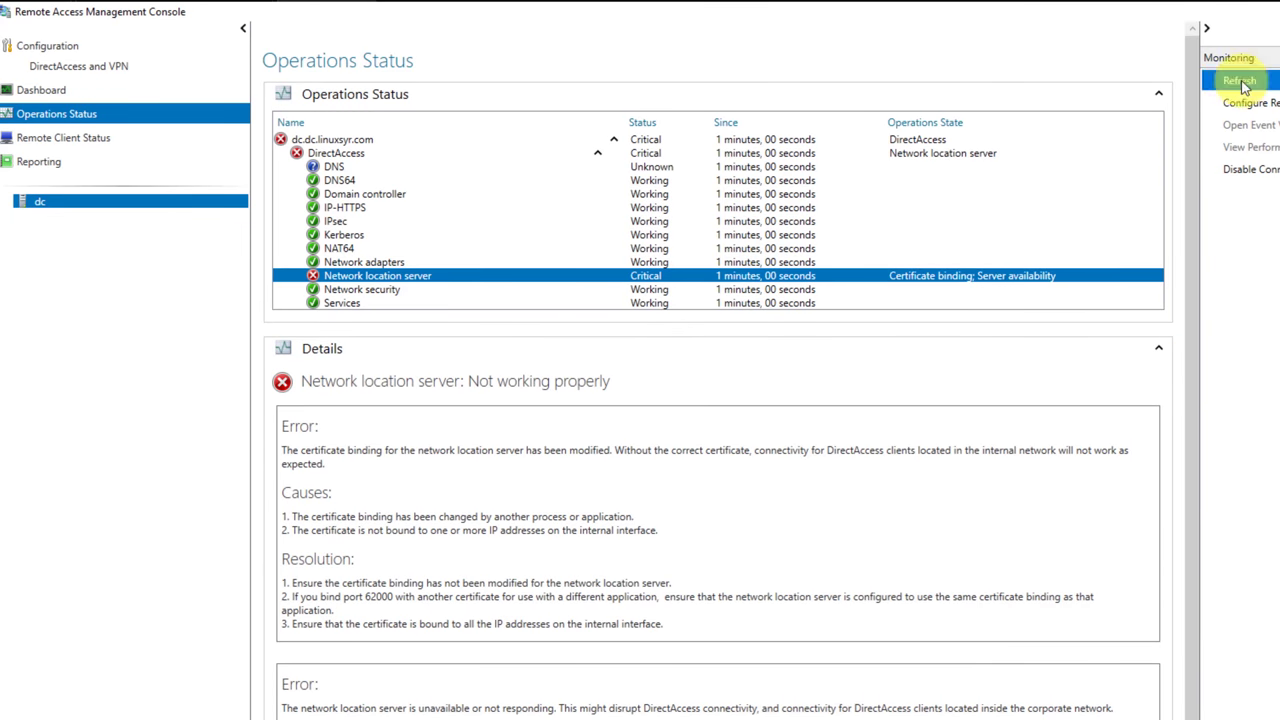
pyautogui.click(1239, 80)
pyautogui.click(330, 166)
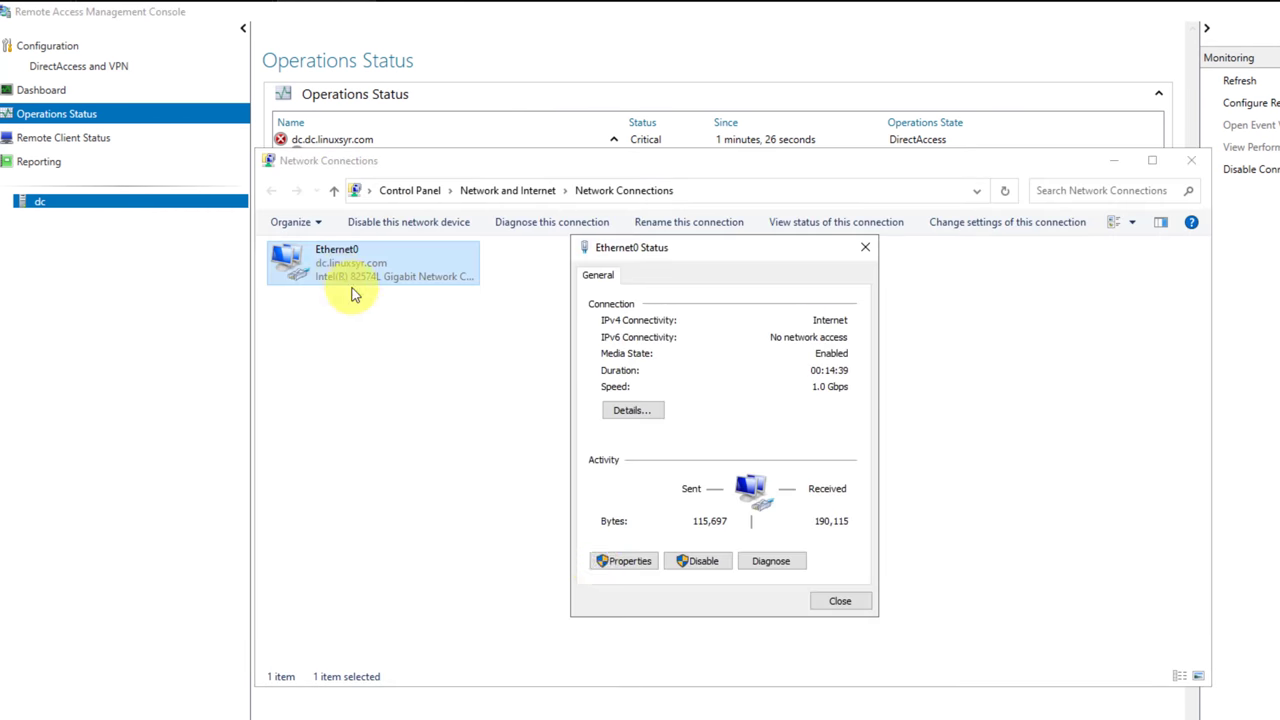
pyautogui.click(630, 558)
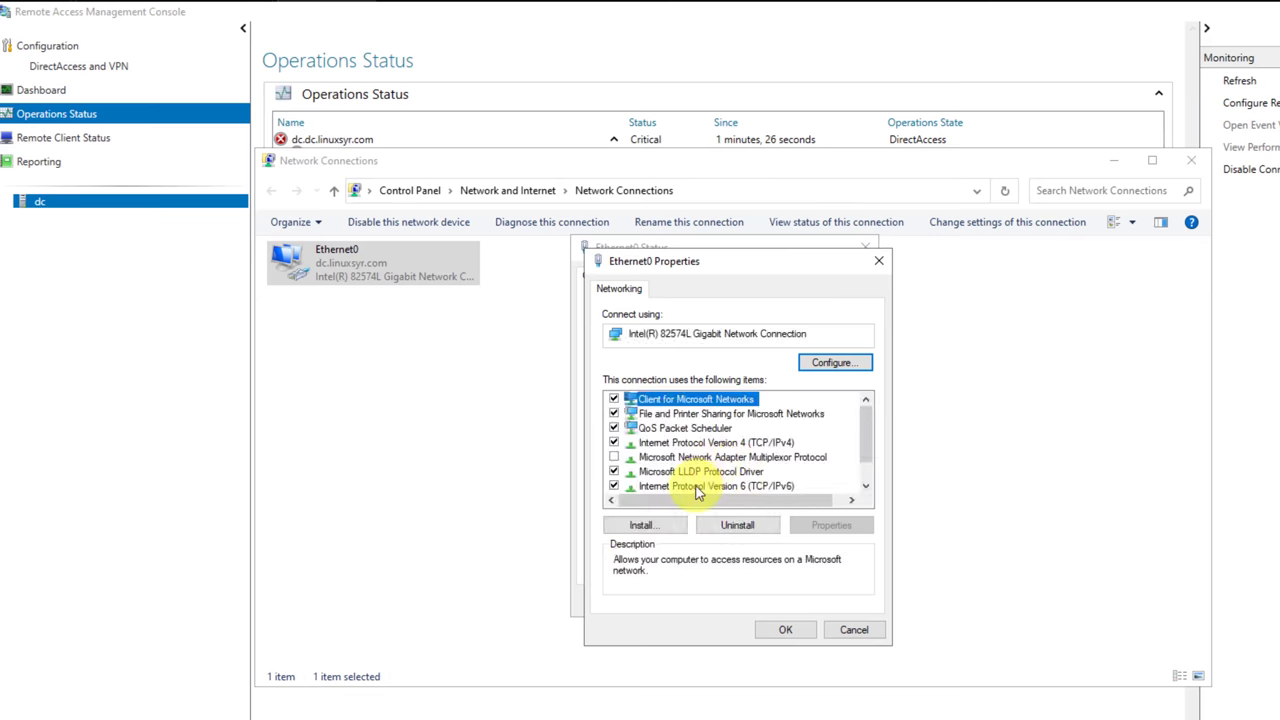
# Review Ethernet0's IPv4 DNS servers (8.8.8.8, 192.168.192.97), close its dialogs, and refresh statuses.
pyautogui.doubleClick(716, 442)
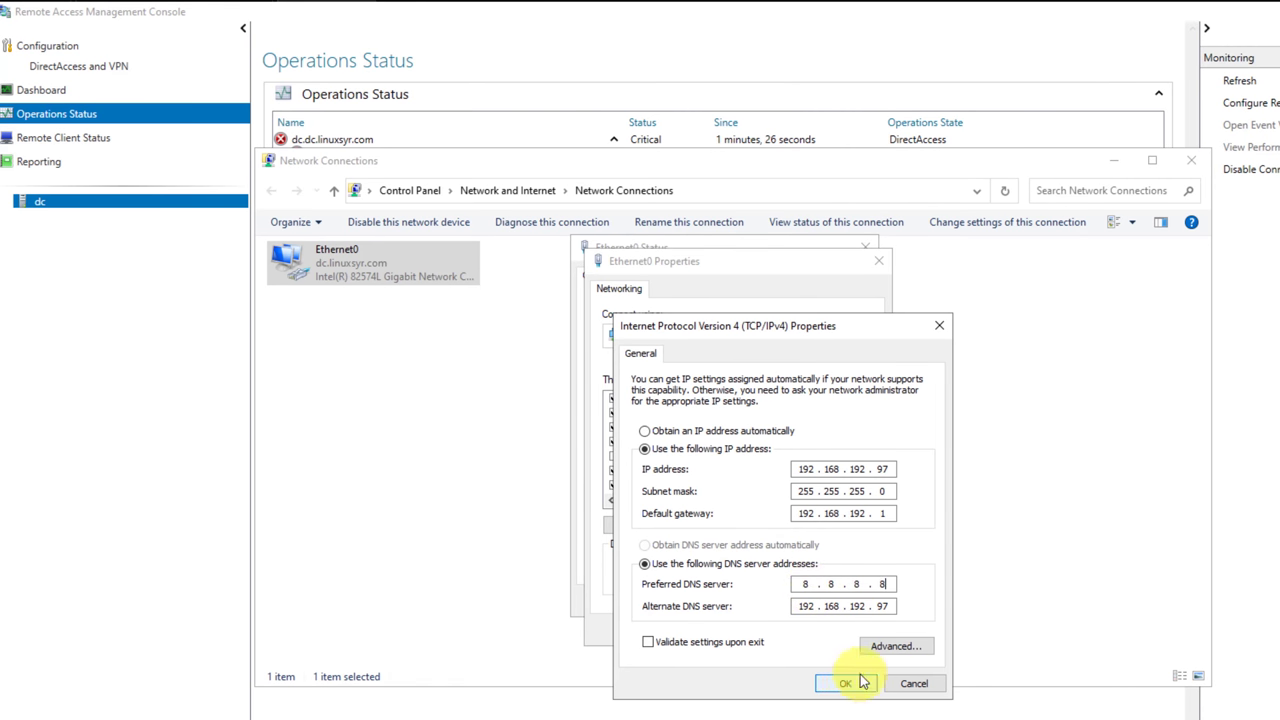
pyautogui.click(893, 646)
pyautogui.click(703, 369)
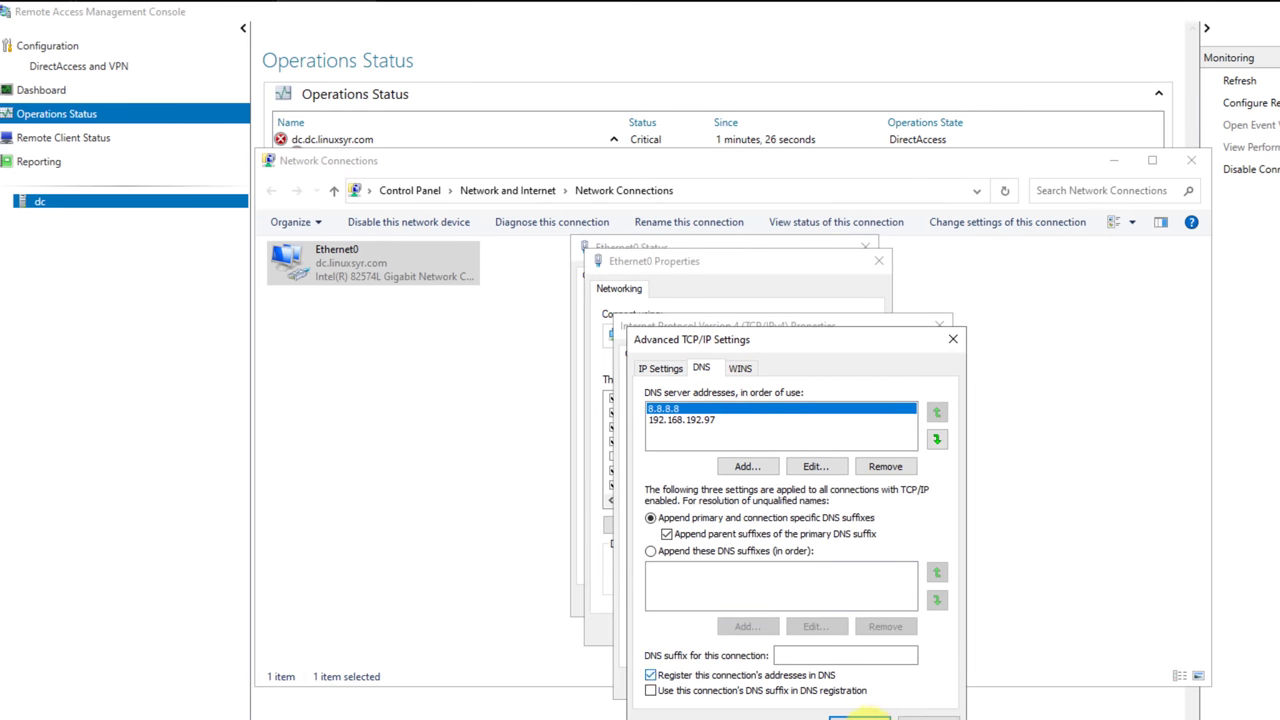
pyautogui.click(860, 712)
pyautogui.click(845, 688)
pyautogui.click(785, 630)
pyautogui.click(835, 600)
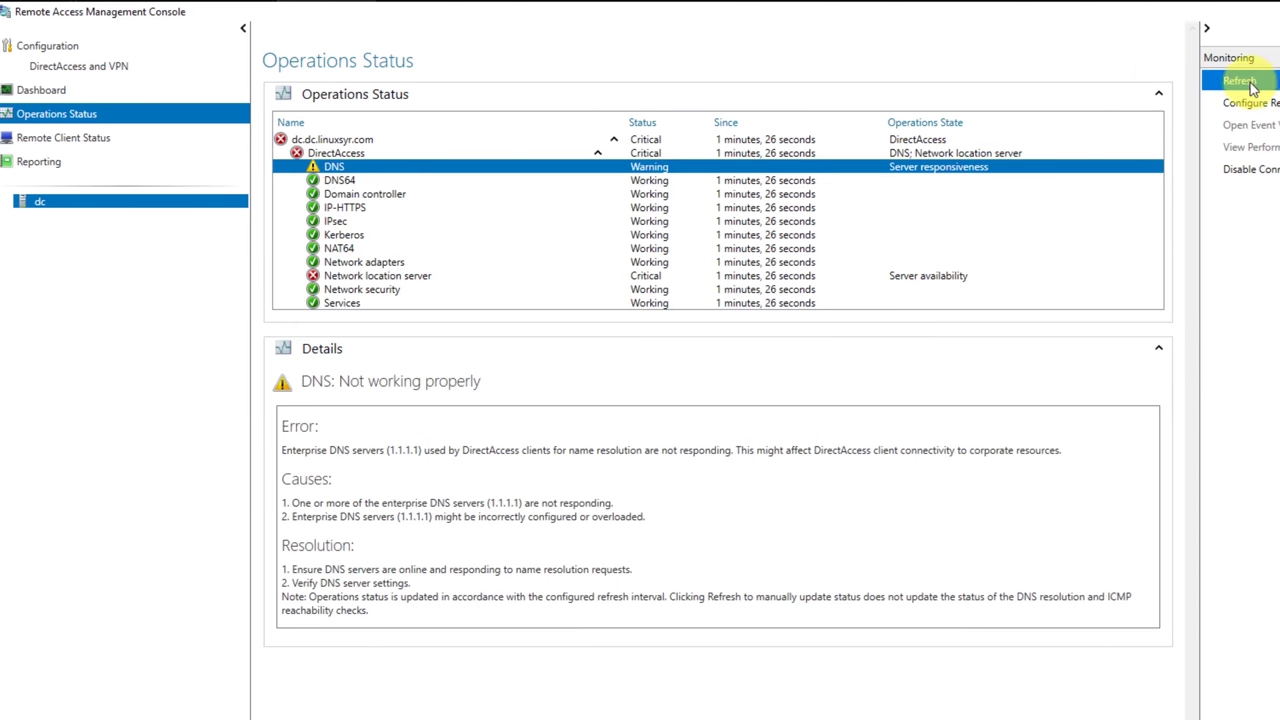
pyautogui.click(1248, 84)
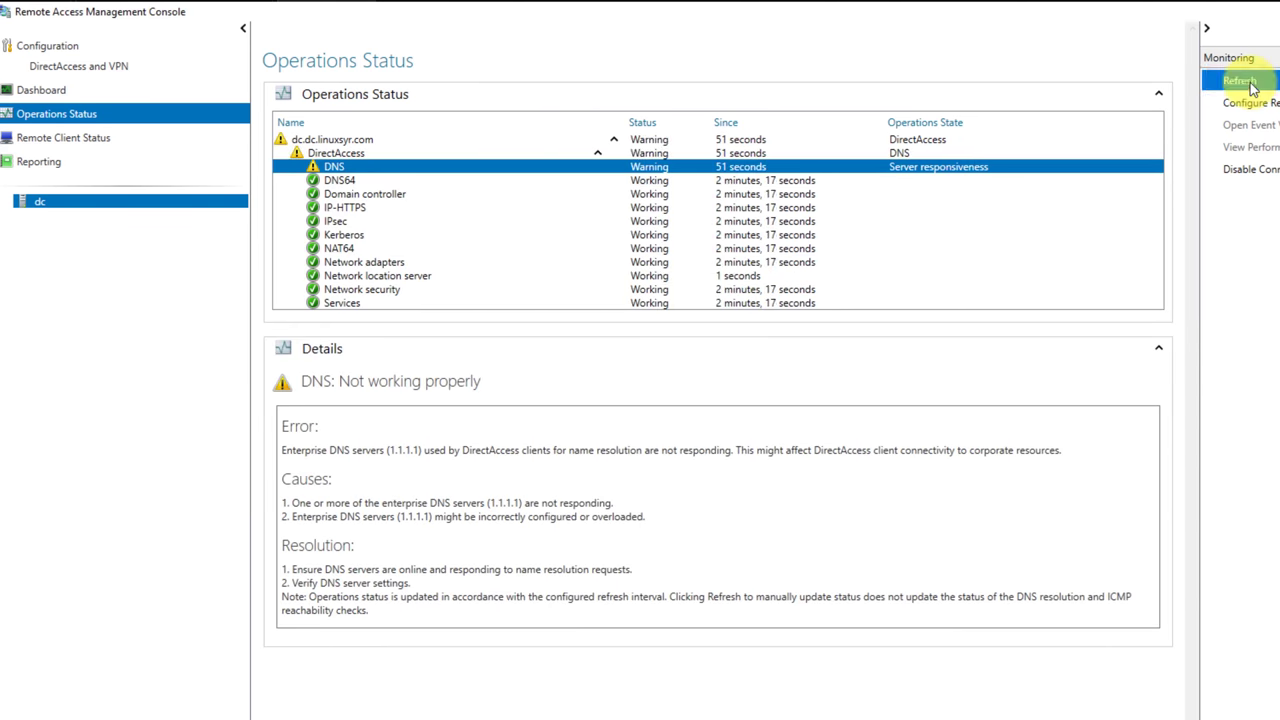
# Launch DNS Manager from the system search.
pyautogui.press('super')
pyautogui.write('dns')
pyautogui.press('Return')
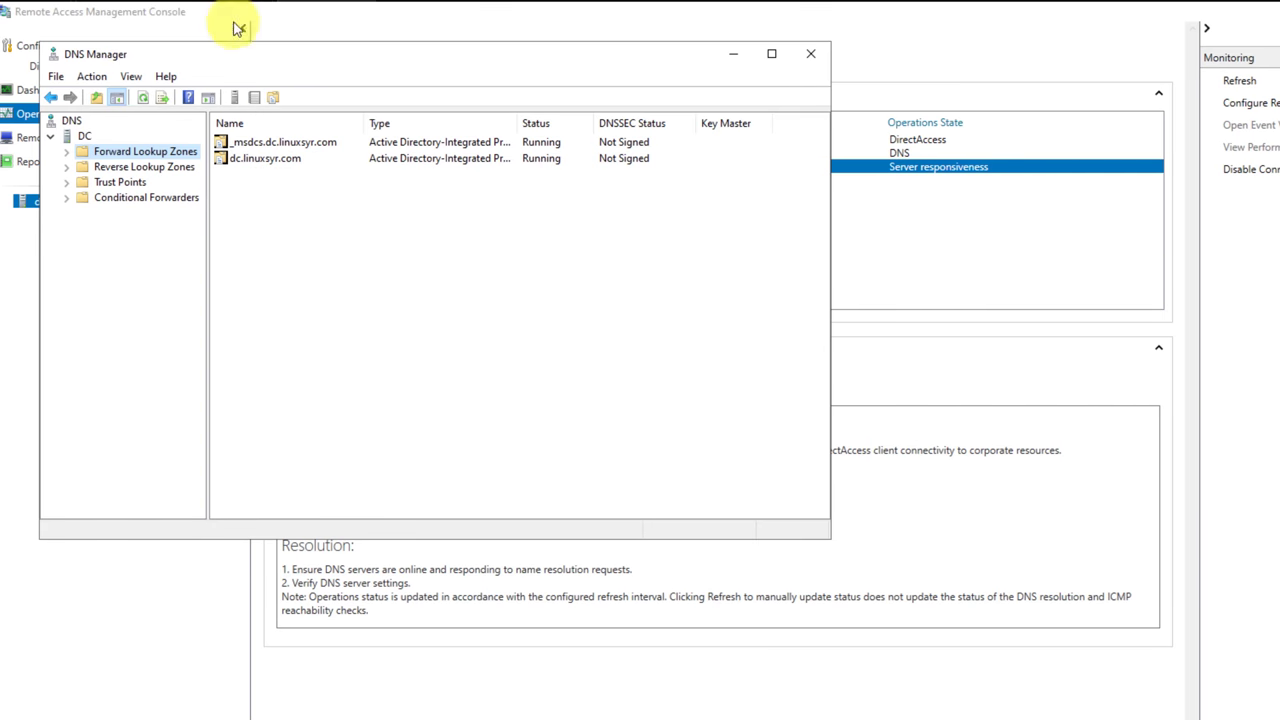
# Open the dc.linuxsyr.com WINS Lookup record and try replacing its address with 192.168.192.1.
pyautogui.doubleClick(100, 158)
pyautogui.doubleClick(104, 182)
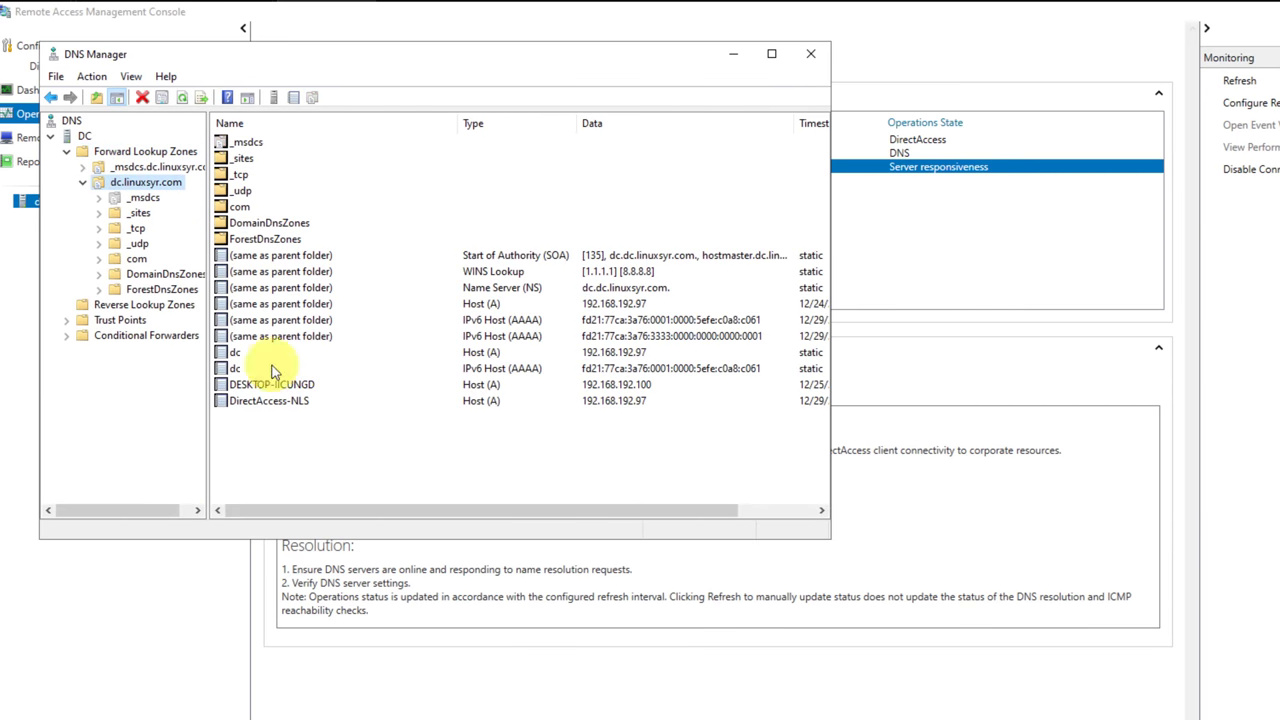
pyautogui.doubleClick(597, 272)
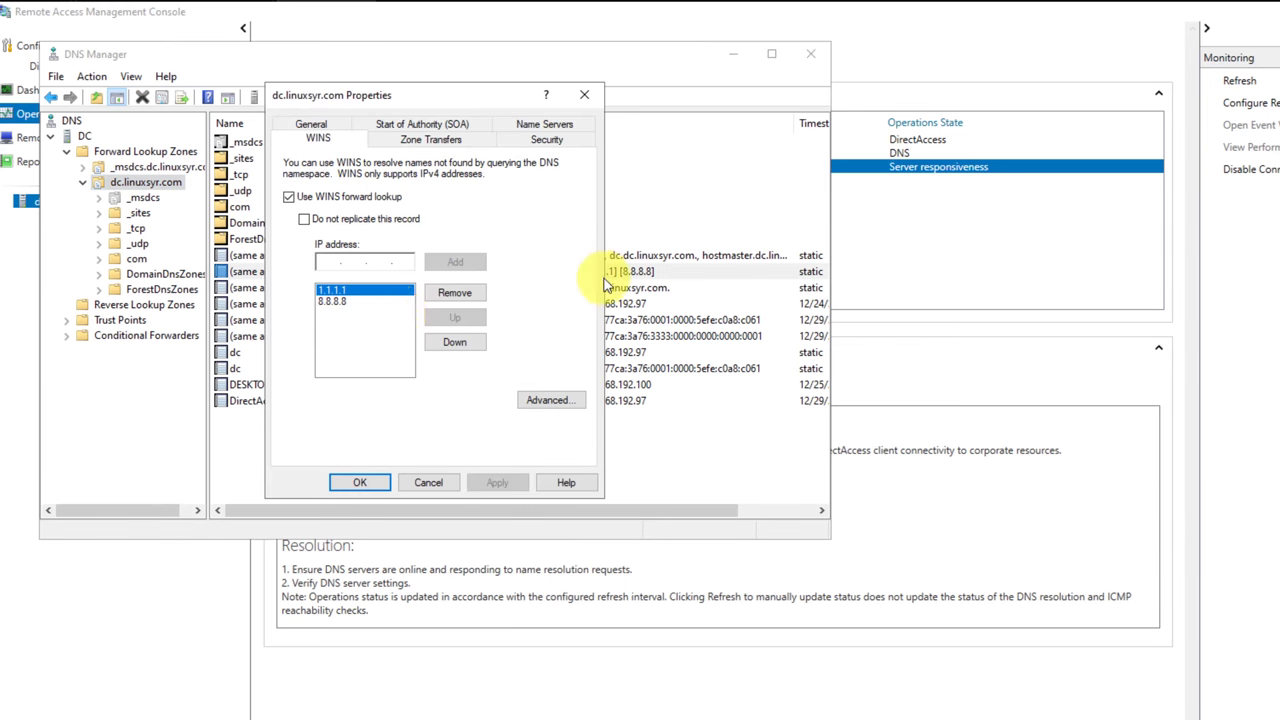
pyautogui.click(492, 486)
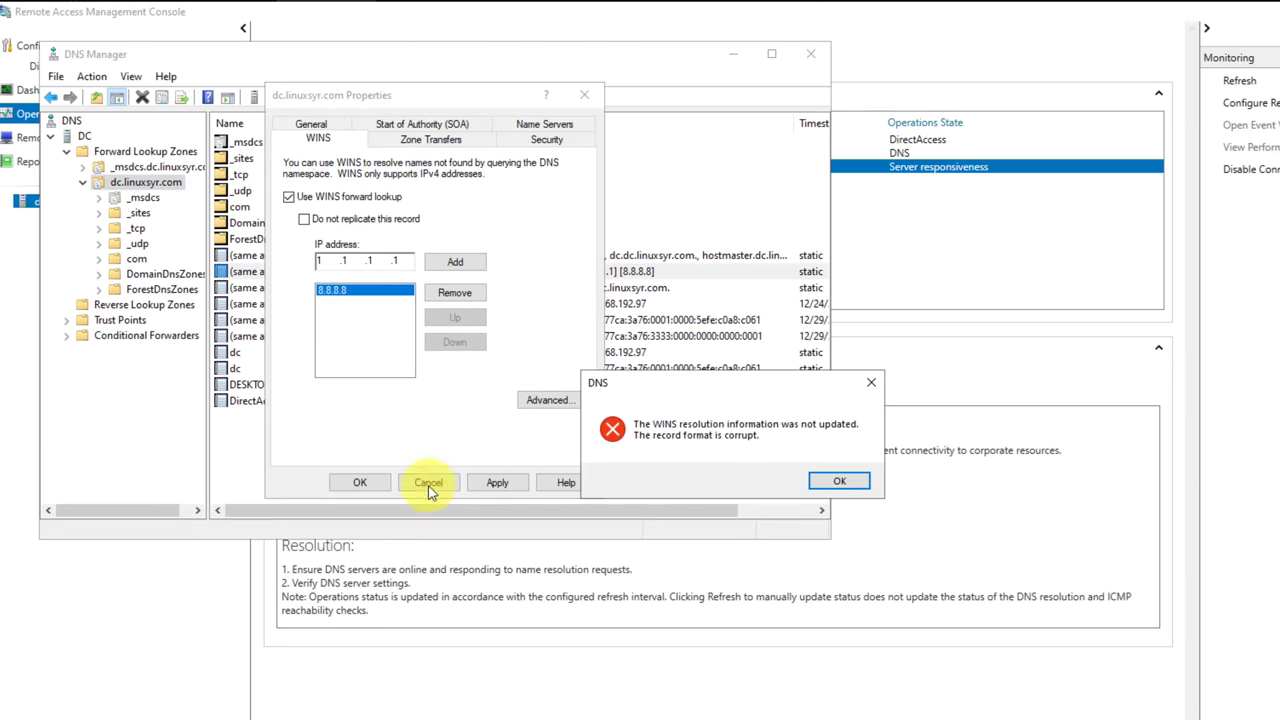
pyautogui.click(831, 481)
pyautogui.press('BackSpace')
pyautogui.press('BackSpace')
pyautogui.press('BackSpace')
pyautogui.press('BackSpace')
pyautogui.press('BackSpace')
pyautogui.press('BackSpace')
pyautogui.press('BackSpace')
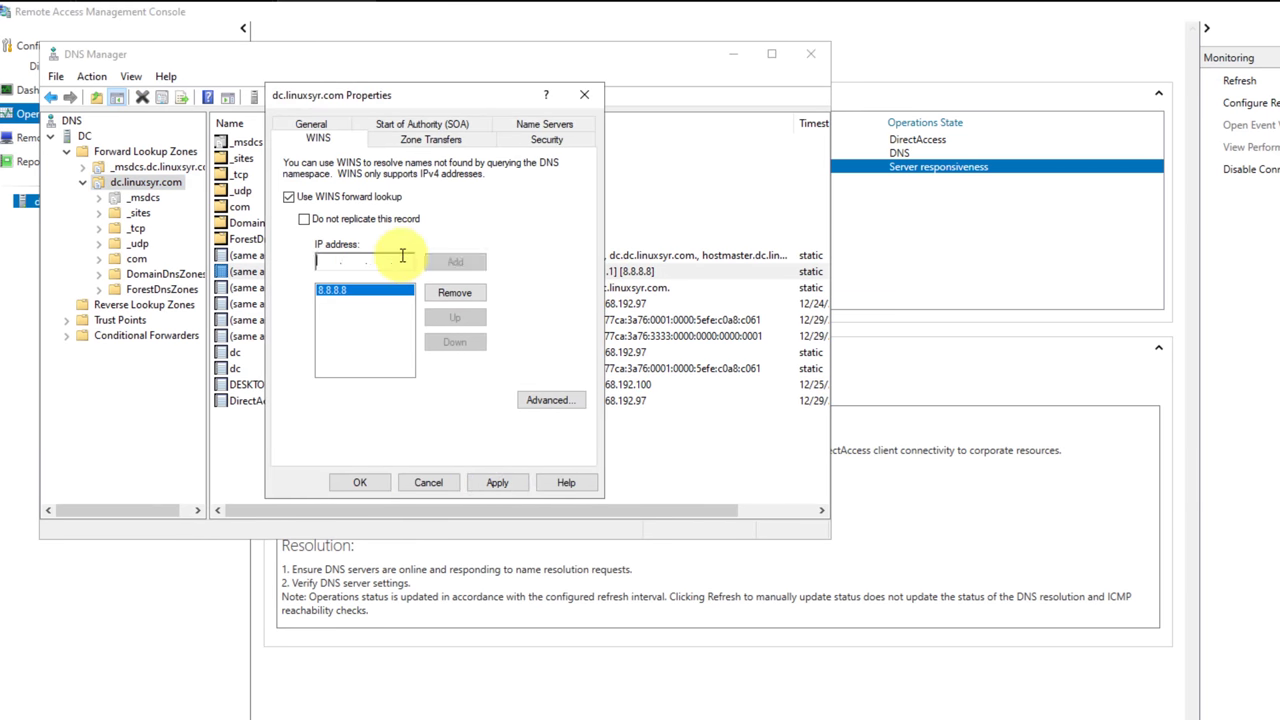
pyautogui.write('192.168.192.')
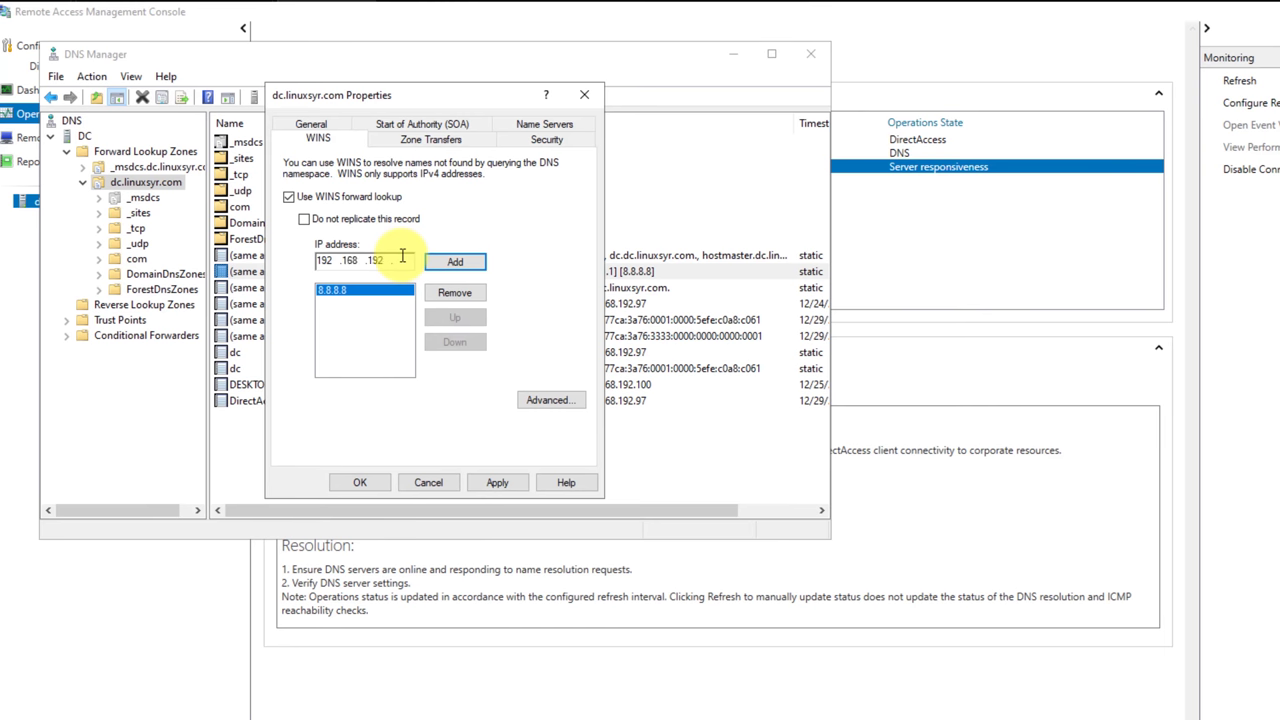
pyautogui.write('1')
pyautogui.click(497, 482)
pyautogui.click(848, 482)
# Add 192.168.192.100 to the WINS server list and apply, hitting a corrupt-record error.
pyautogui.click(403, 260)
pyautogui.write('00')
pyautogui.click(447, 263)
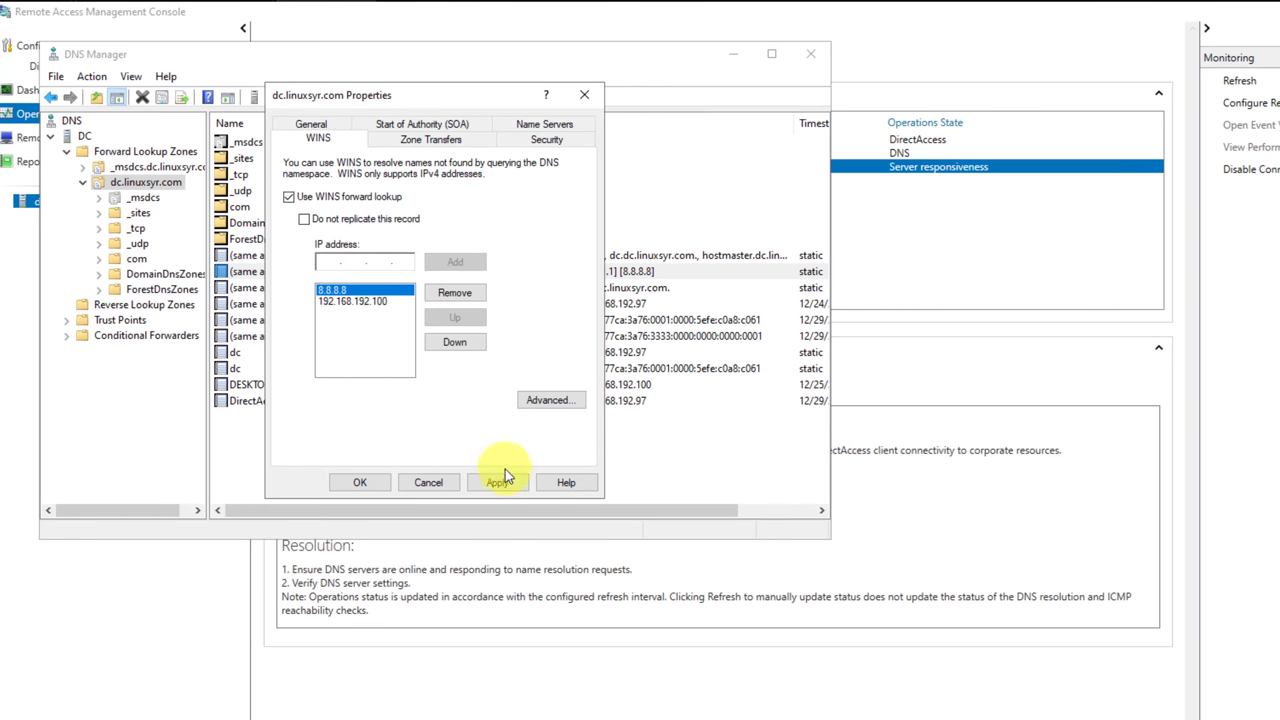
pyautogui.click(500, 480)
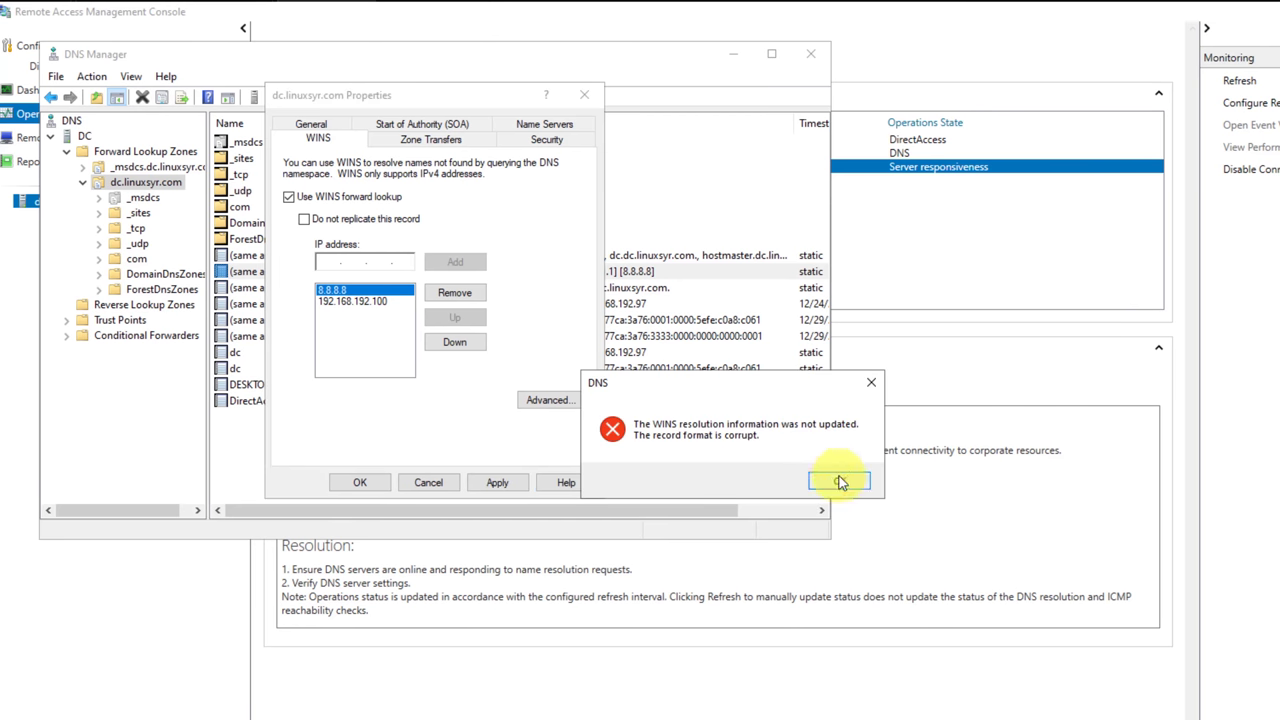
pyautogui.click(840, 483)
# Toggle WINS forward lookup, remove 192.168.192.100, and retry applying without success.
pyautogui.click(289, 197)
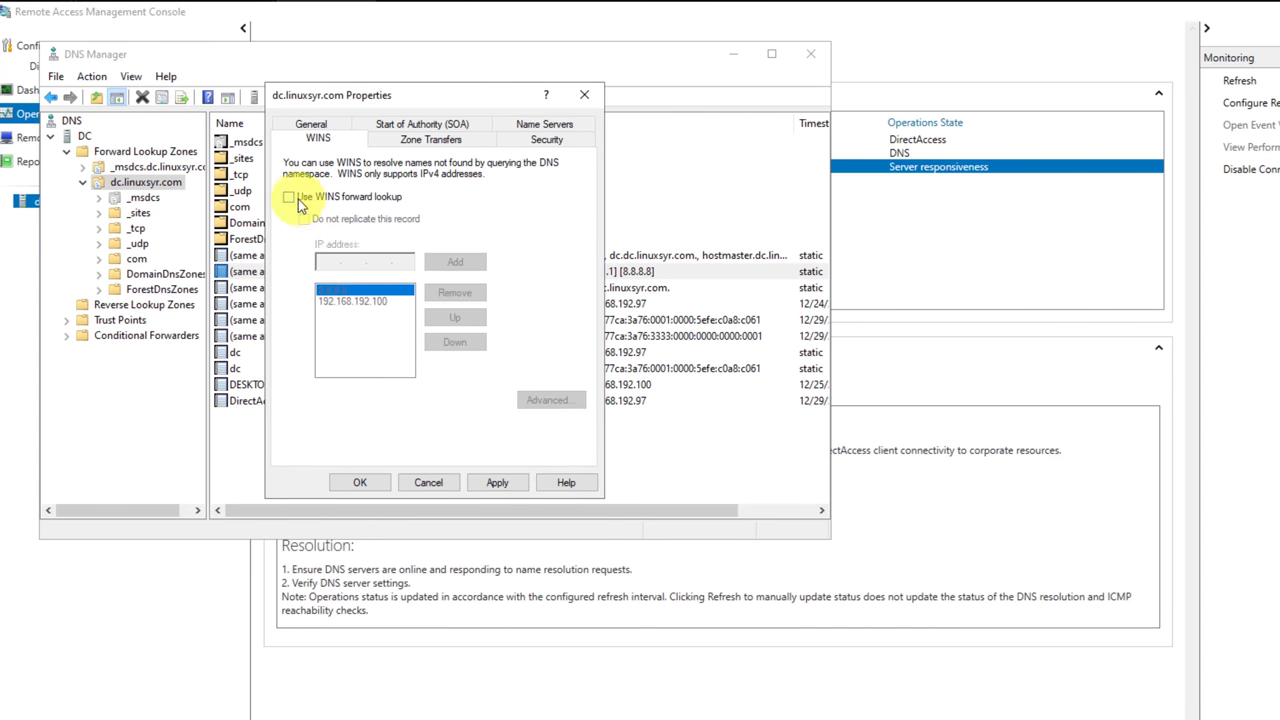
pyautogui.click(362, 481)
pyautogui.click(836, 480)
pyautogui.click(289, 197)
pyautogui.click(380, 302)
pyautogui.click(452, 293)
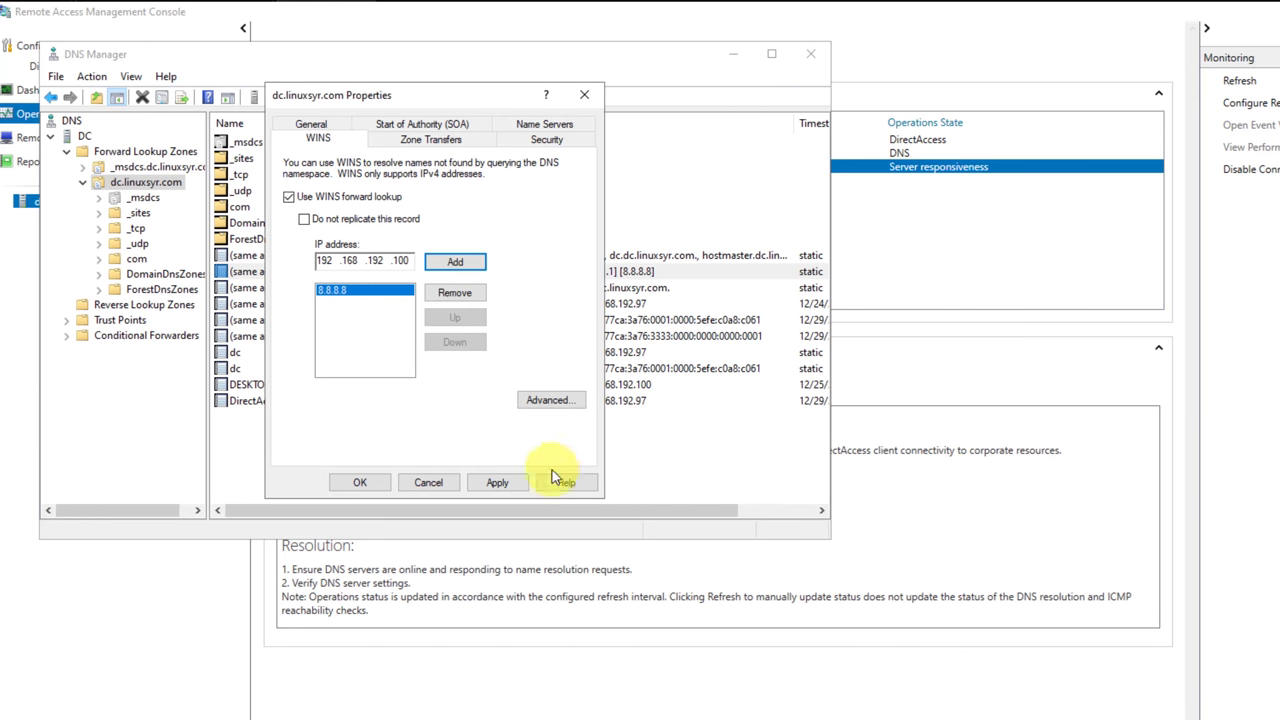
pyautogui.click(425, 140)
pyautogui.click(318, 138)
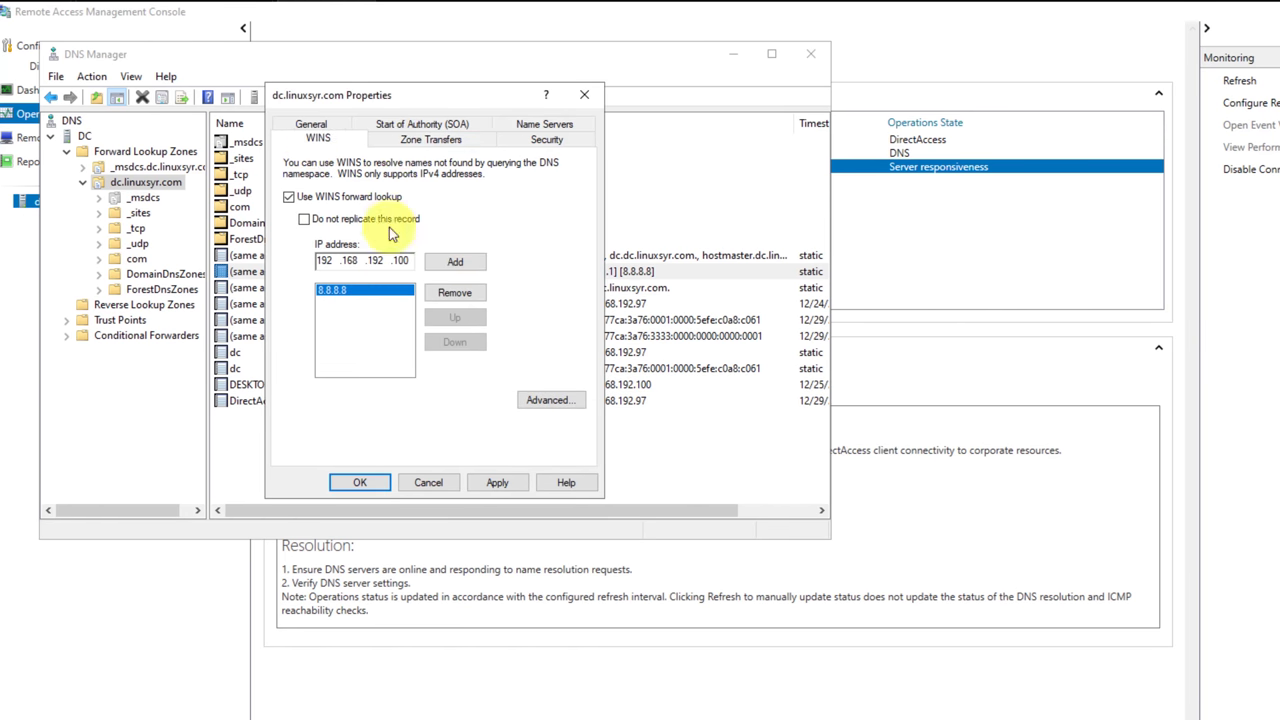
pyautogui.click(497, 482)
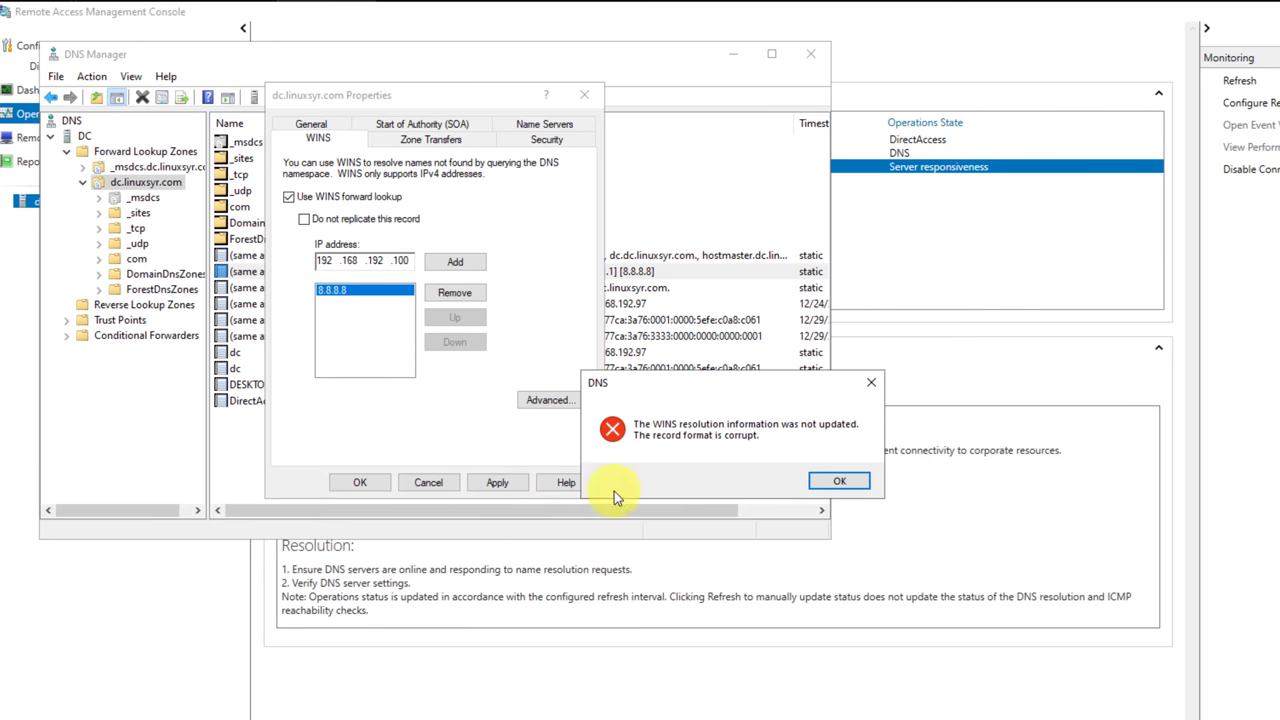
pyautogui.click(836, 482)
pyautogui.press('Escape')
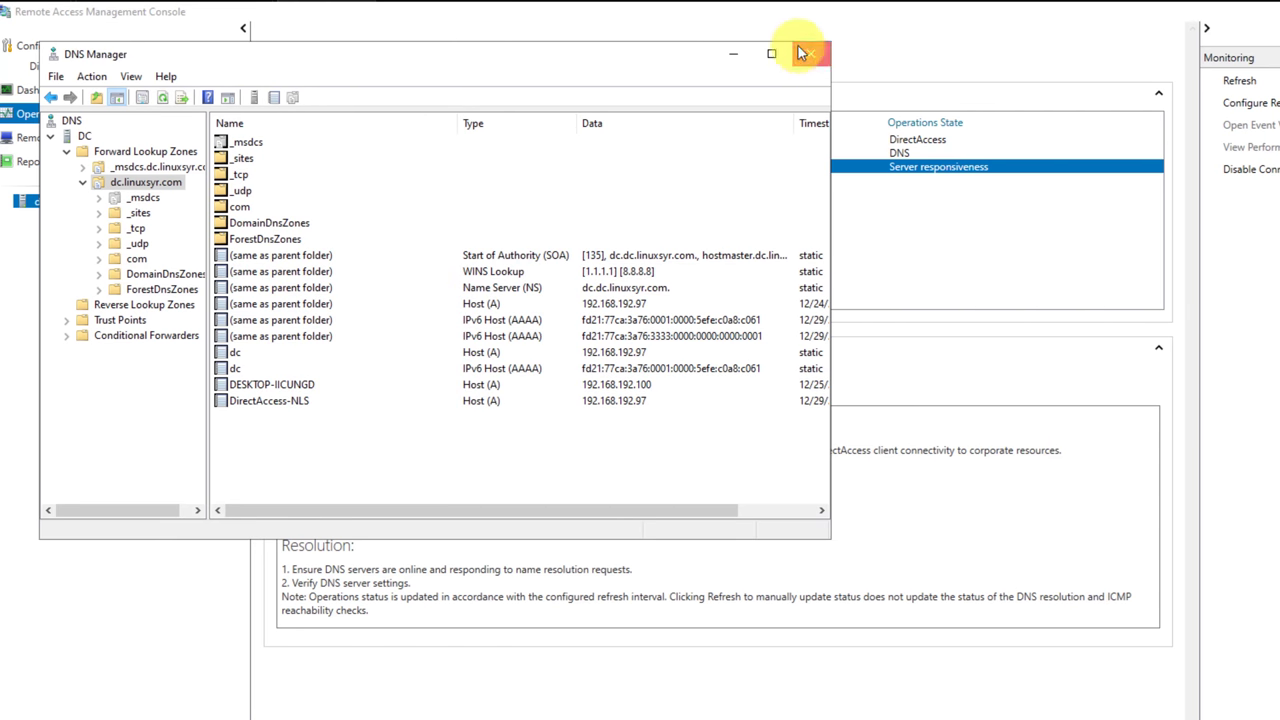
# Close DNS Manager discarding the zone changes and return to the Remote Access dashboard.
pyautogui.click(810, 53)
pyautogui.click(554, 338)
pyautogui.click(428, 482)
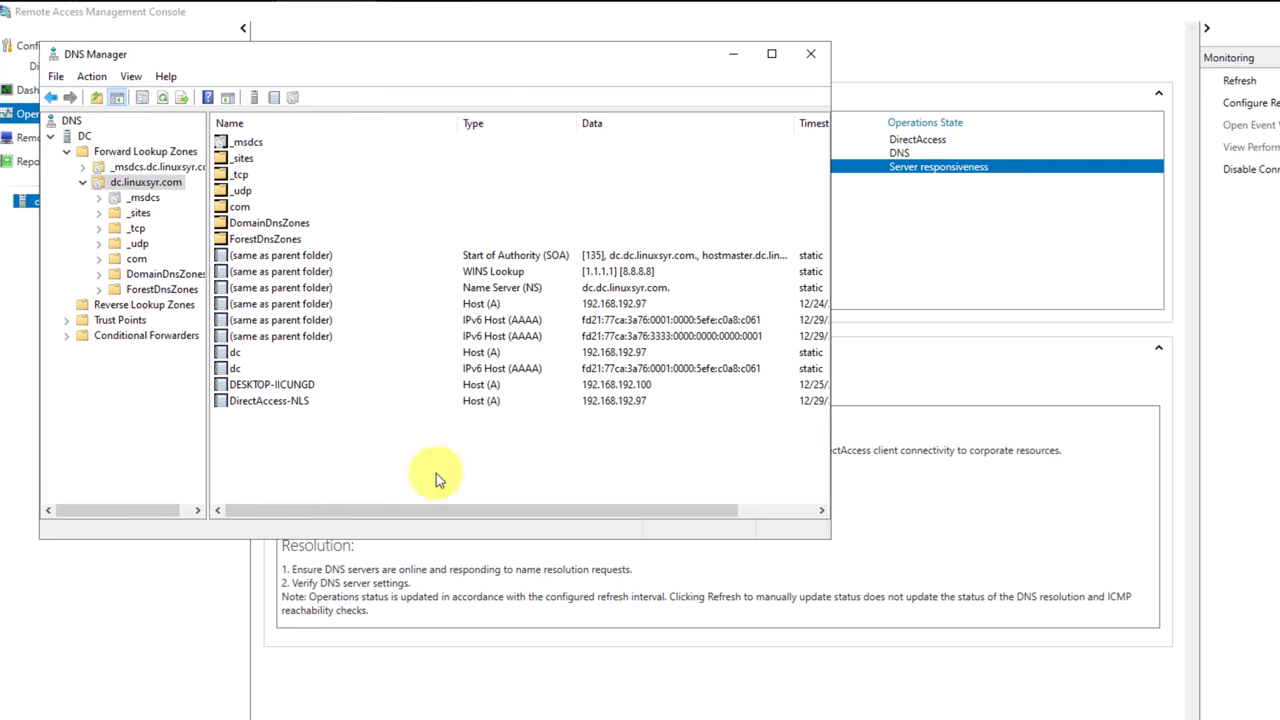
pyautogui.click(810, 53)
pyautogui.click(98, 86)
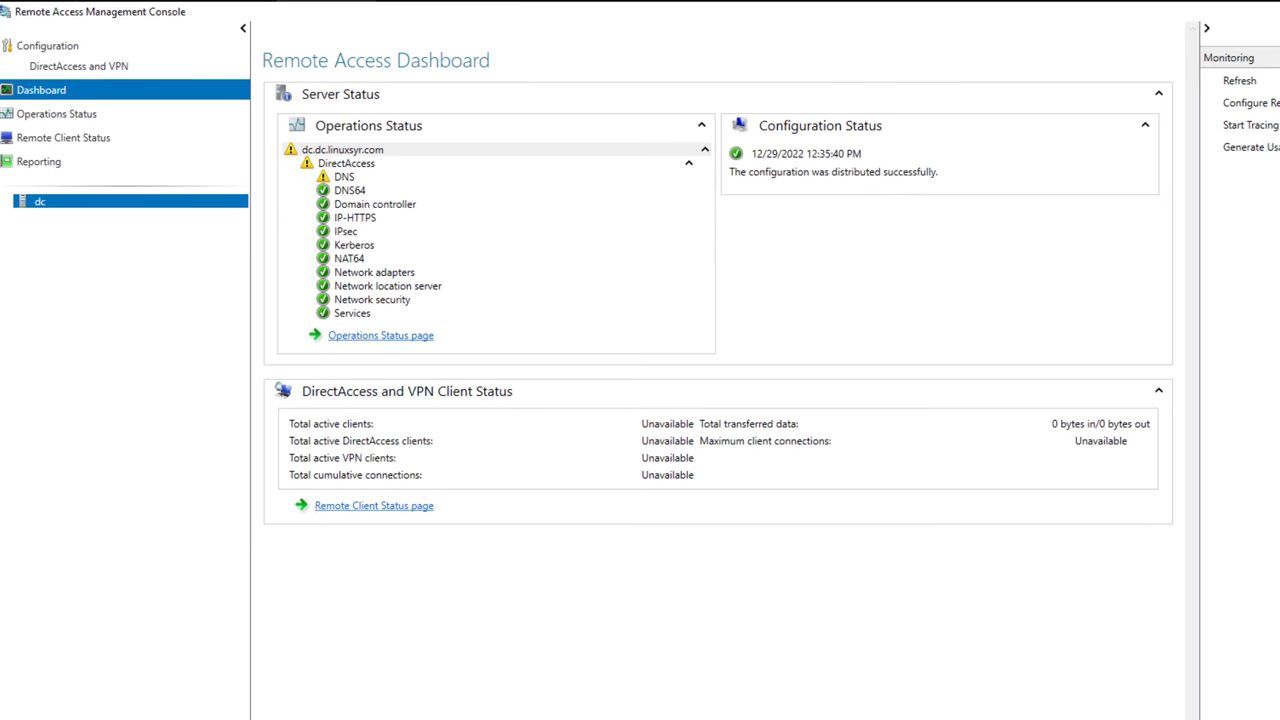
pyautogui.click(651, 712)
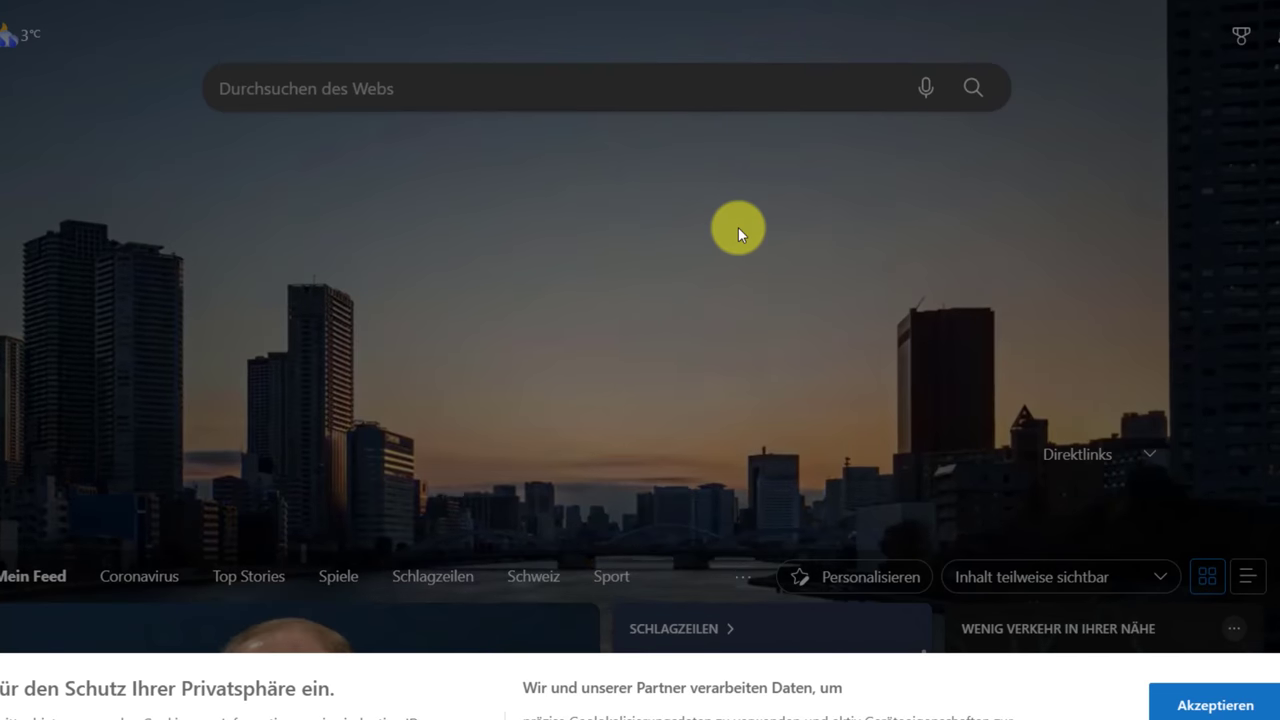
# Search the web for bluehost.
pyautogui.hotkey('ctrl', 'l')
pyautogui.write('luehost')
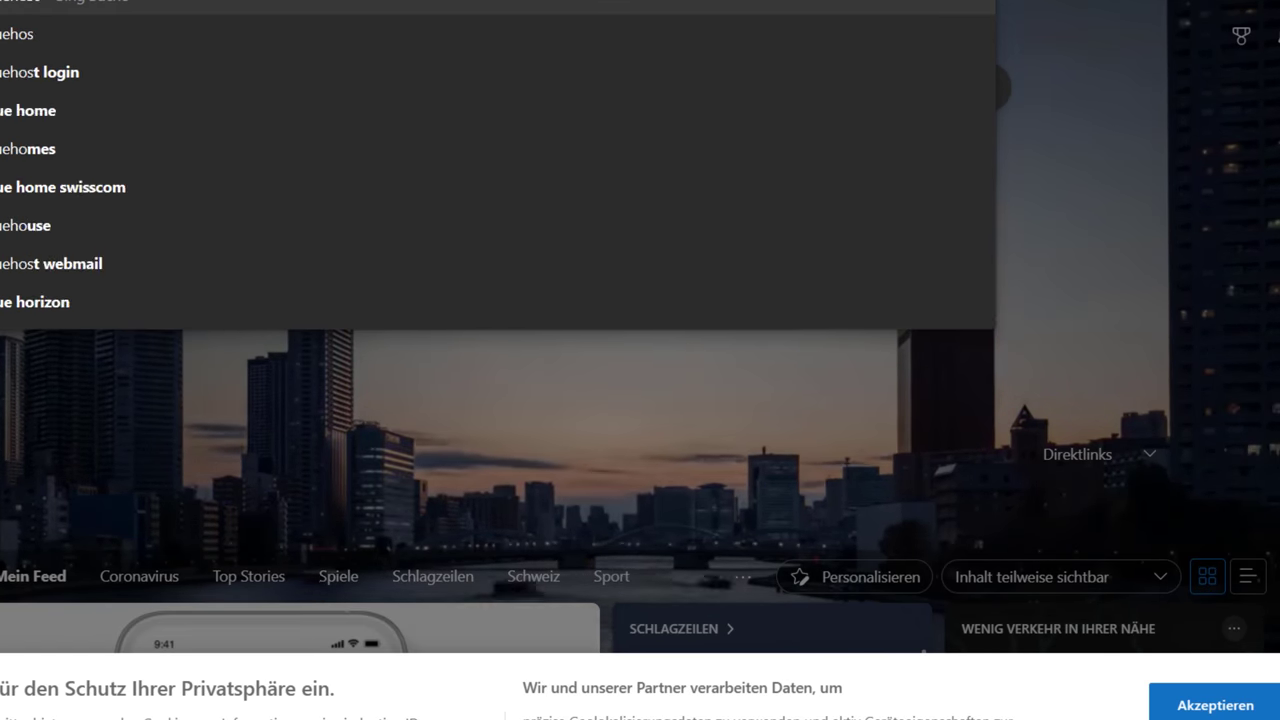
pyautogui.press('Return')
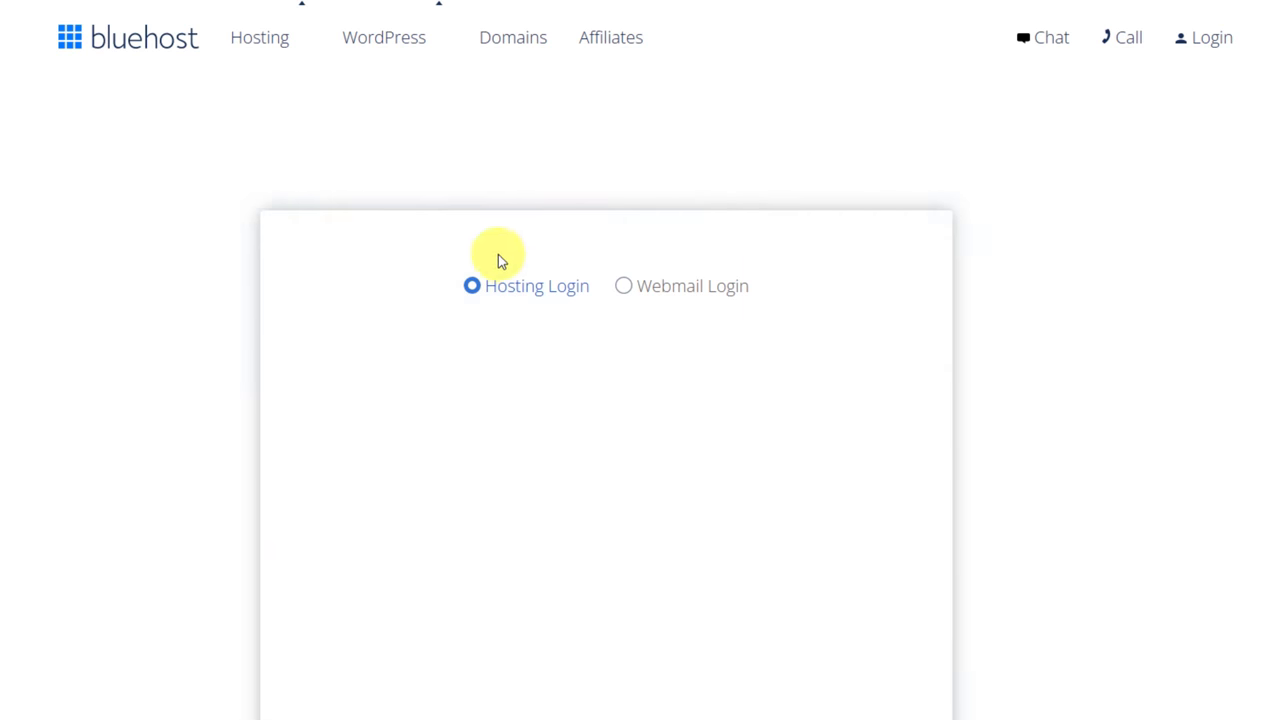
# Sign in to the Bluehost hosting account with username, password and the two-factor token.
pyautogui.click(543, 457)
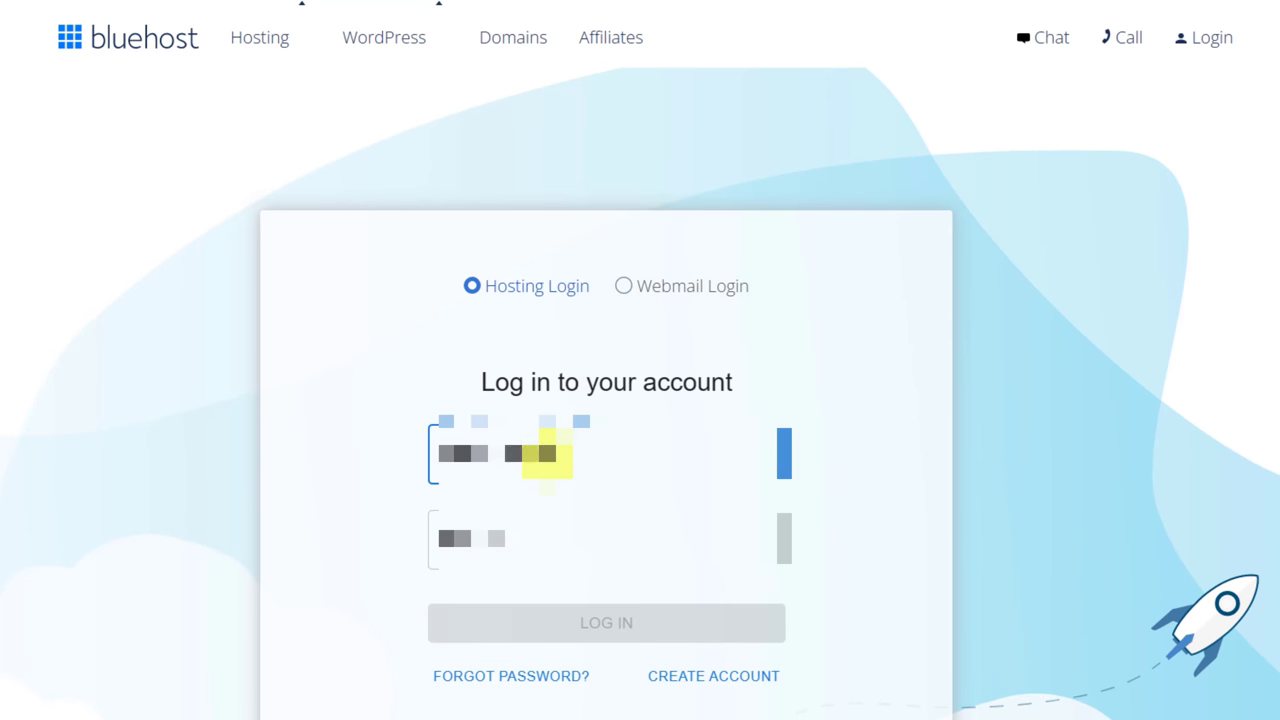
pyautogui.click(513, 521)
pyautogui.write('password')
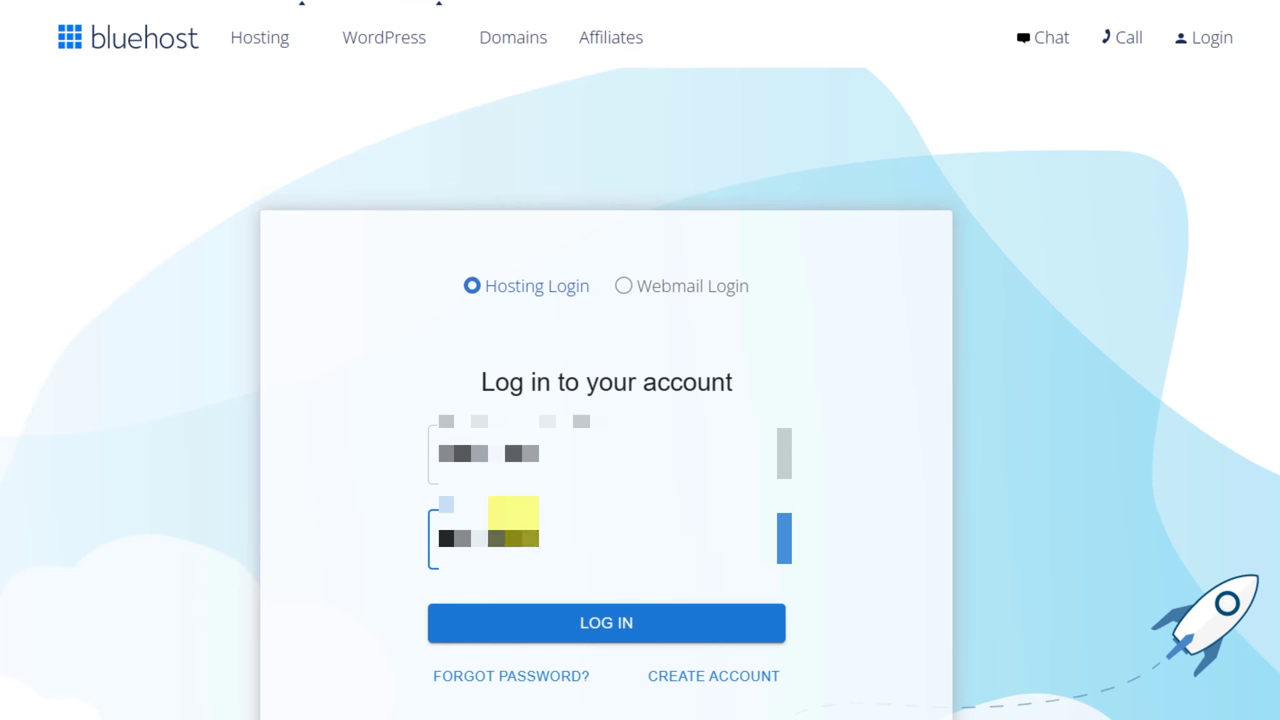
pyautogui.press('Return')
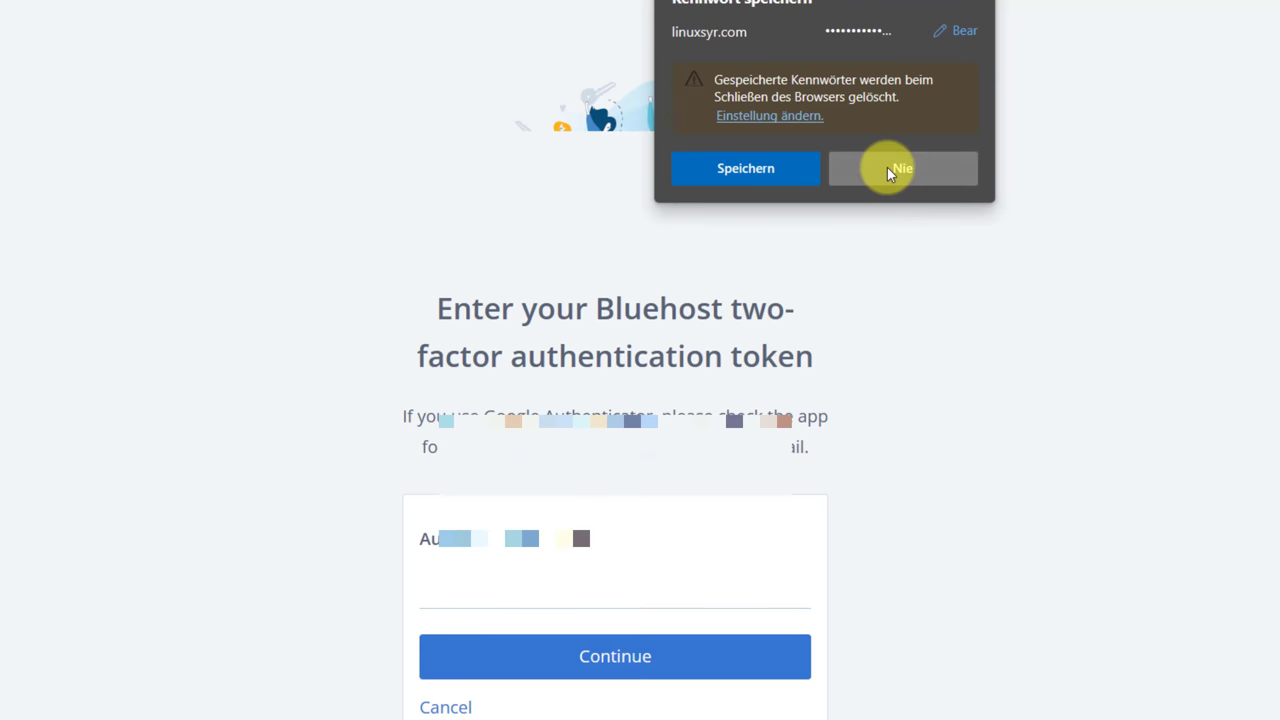
pyautogui.click(891, 169)
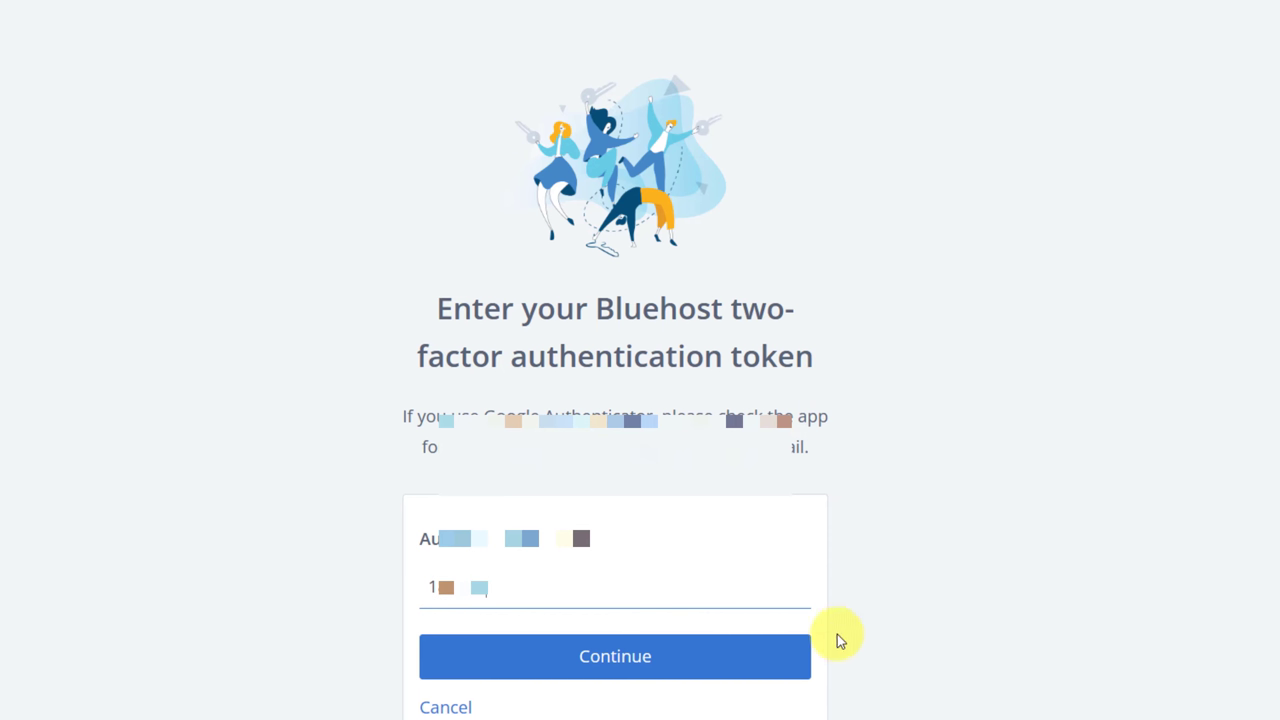
pyautogui.press('Return')
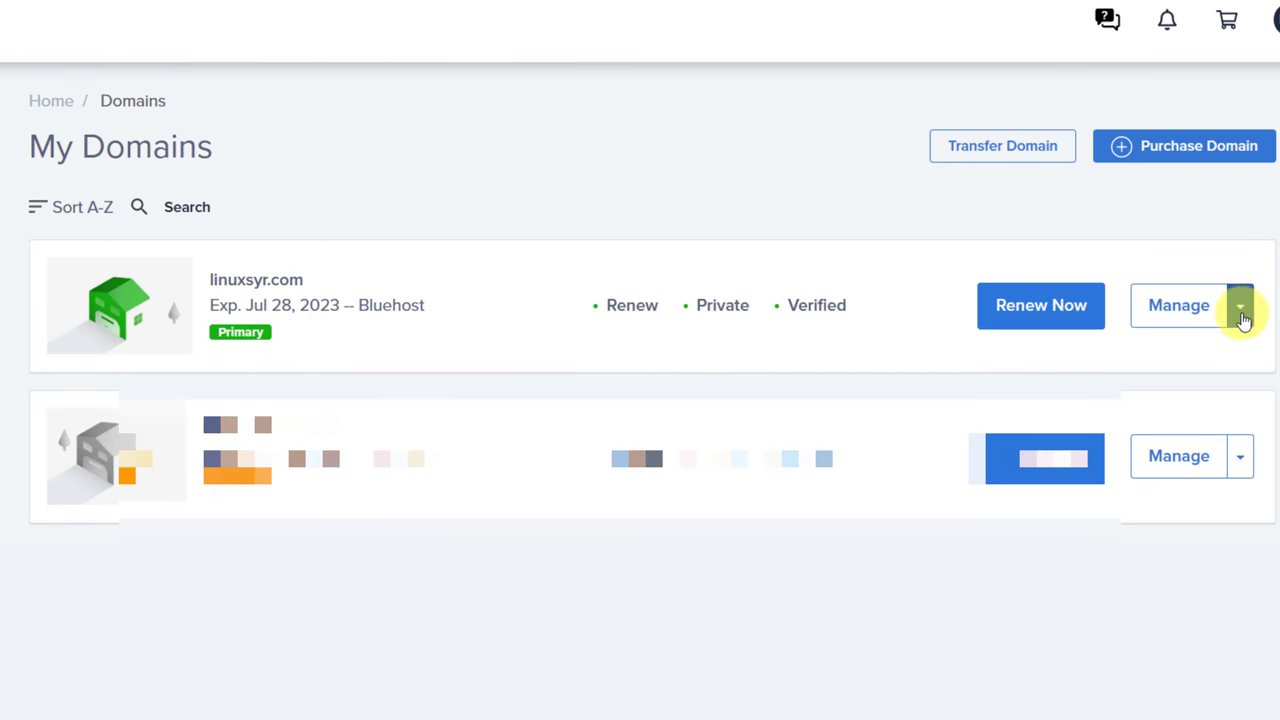
# Open linuxsyr.com's Subdomains page and add the dc subdomain under linuxsyr.com.
pyautogui.click(1240, 308)
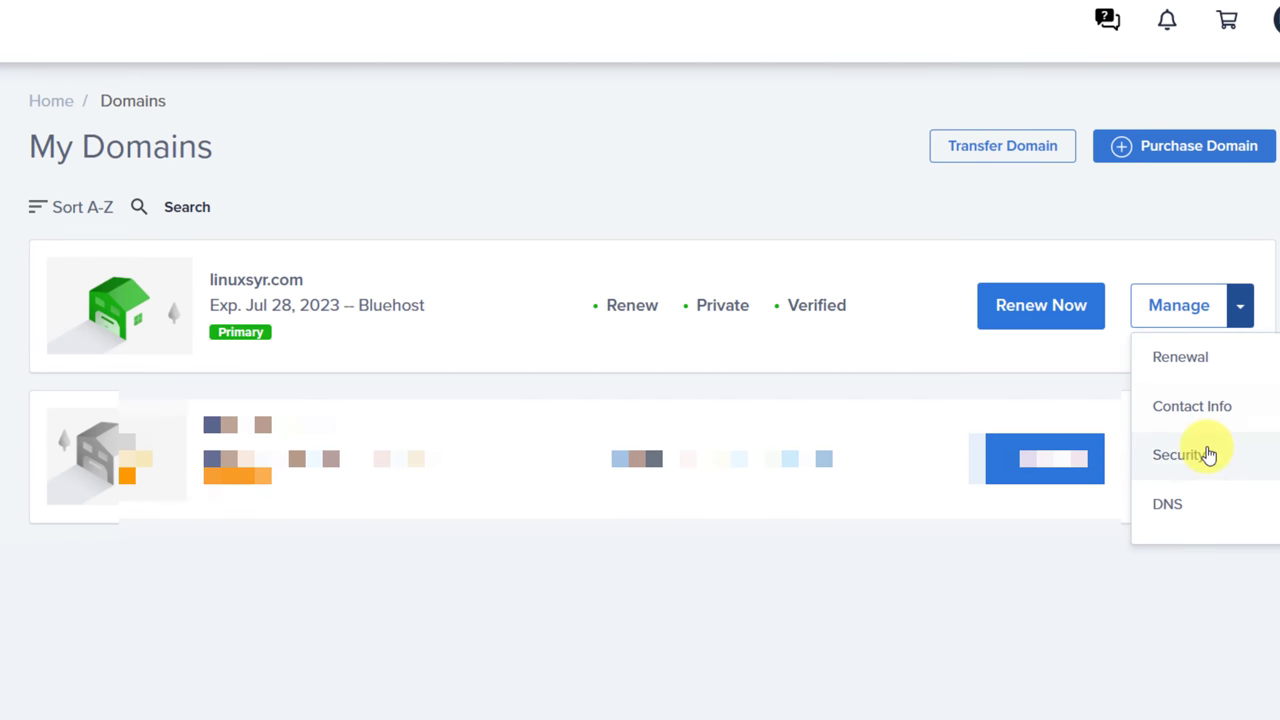
pyautogui.scroll(-2, 1209, 455)
pyautogui.click(1189, 519)
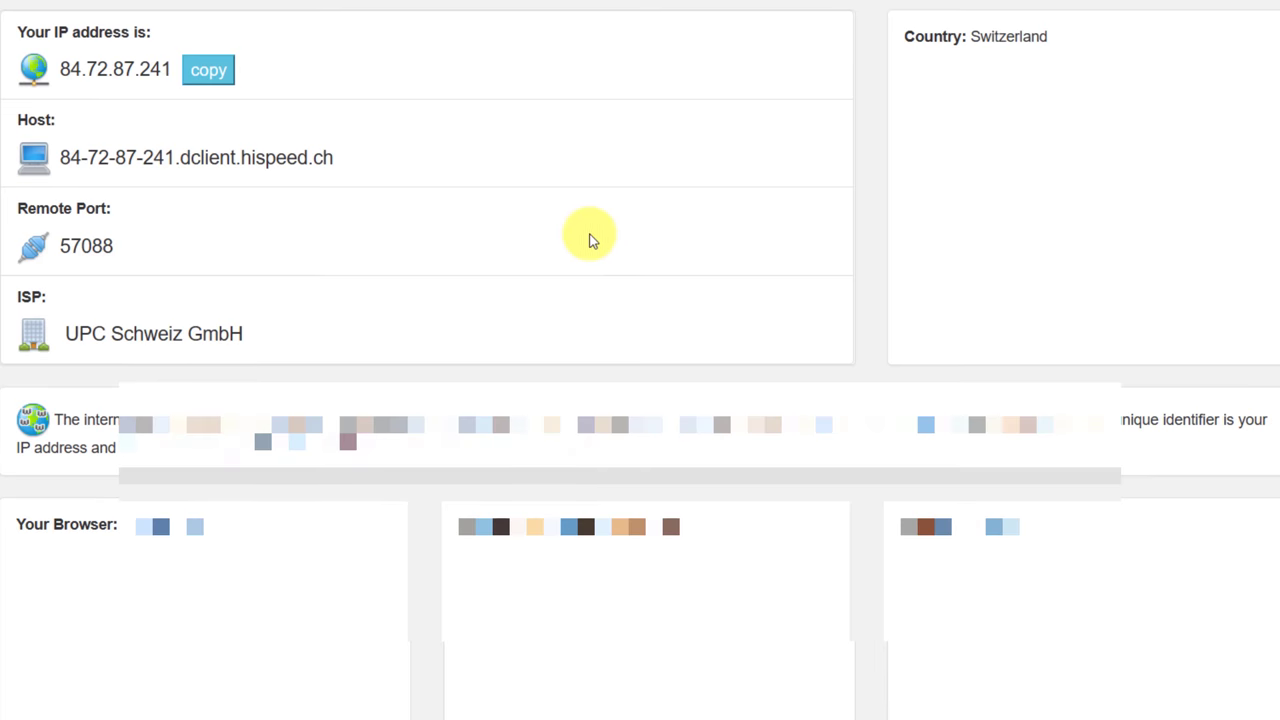
pyautogui.click(220, 76)
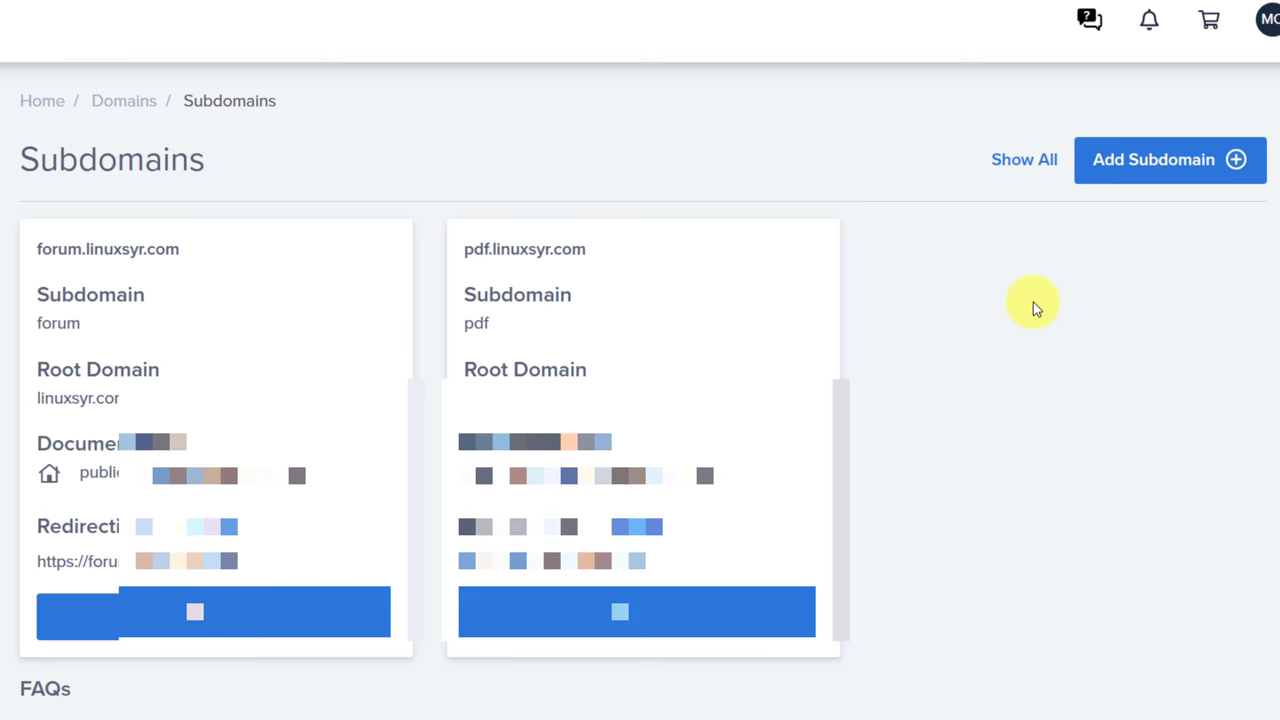
pyautogui.click(1175, 184)
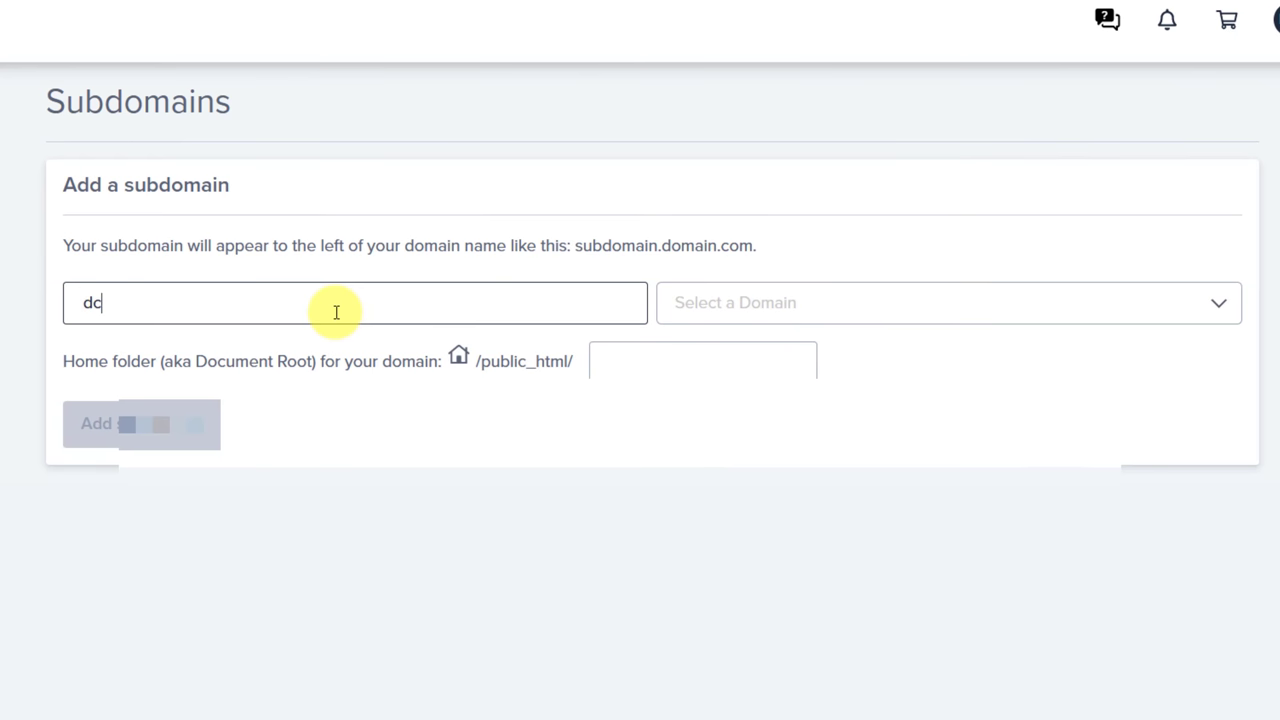
pyautogui.press('Tab')
pyautogui.click(685, 357)
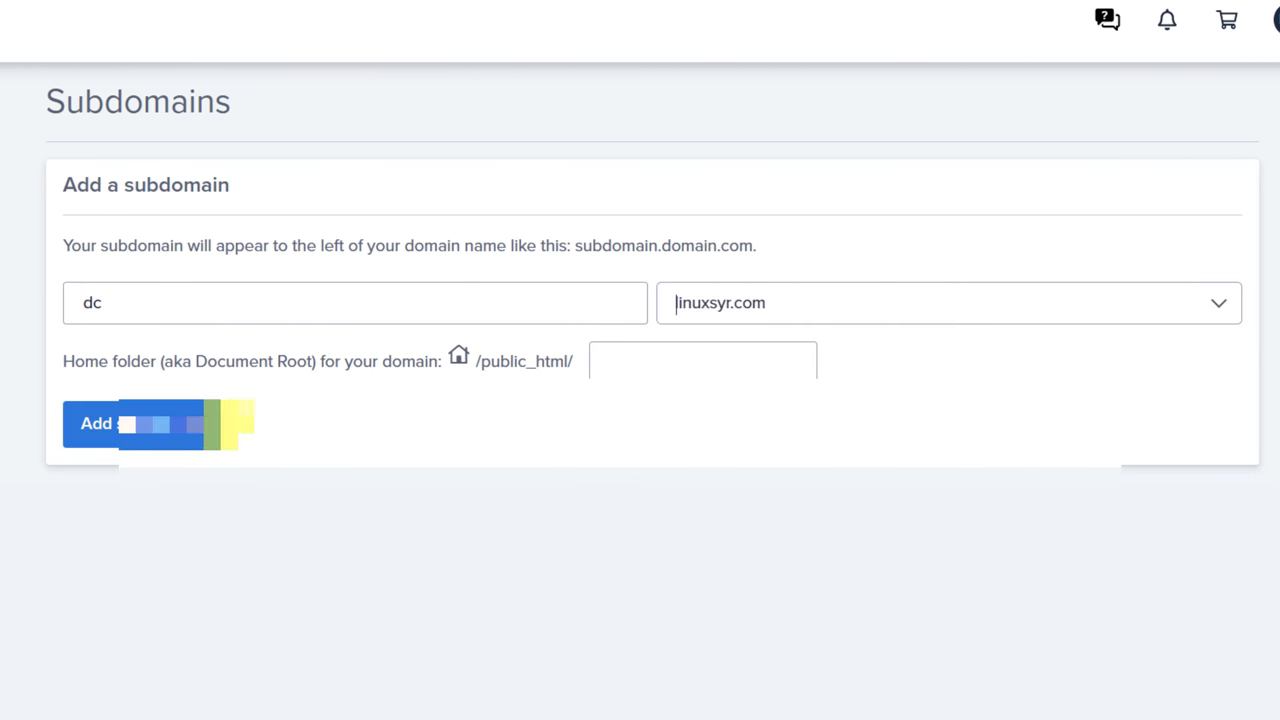
pyautogui.click(229, 424)
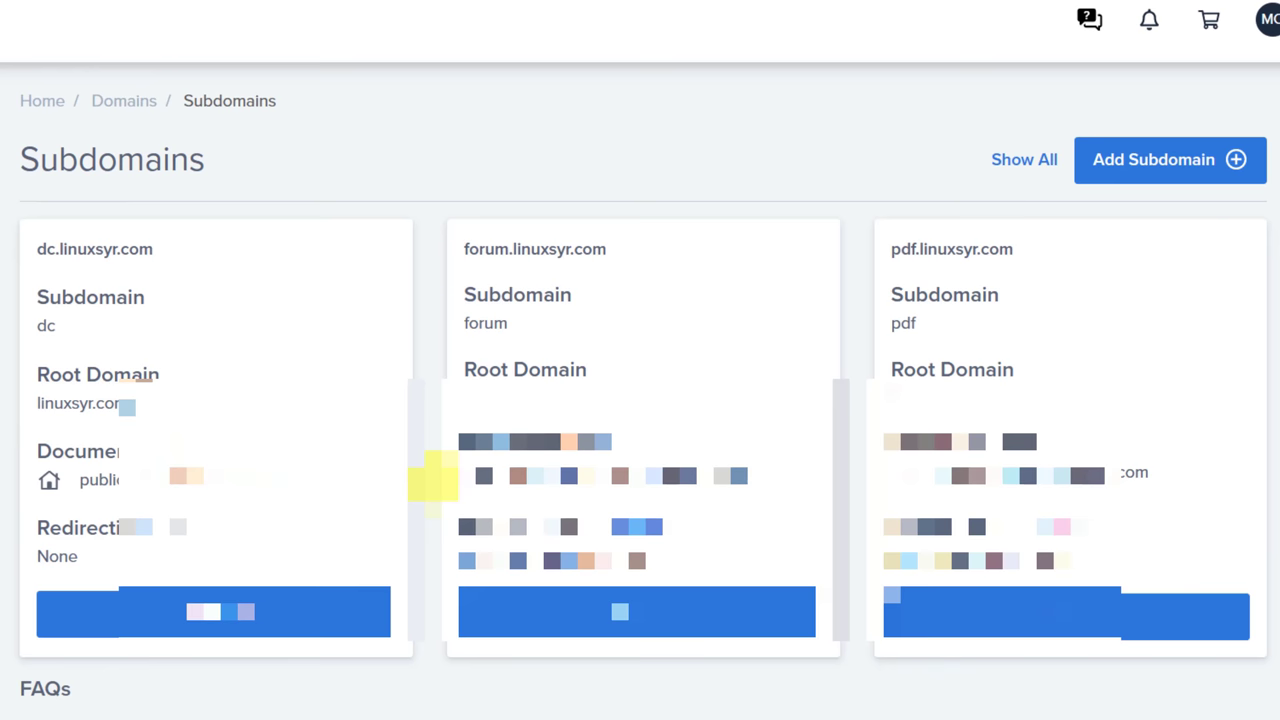
# Add another dc subdomain with dc.linuxsyr.com as the parent domain.
pyautogui.click(1165, 144)
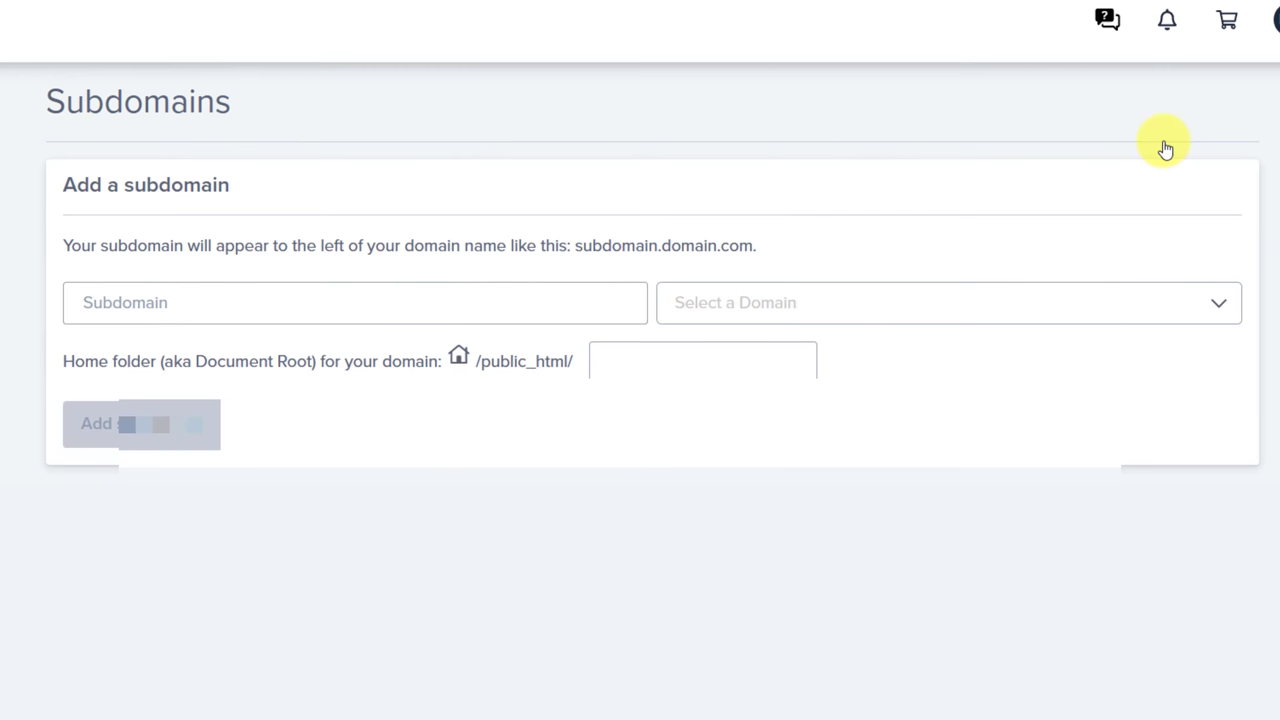
pyautogui.write('dc.dc')
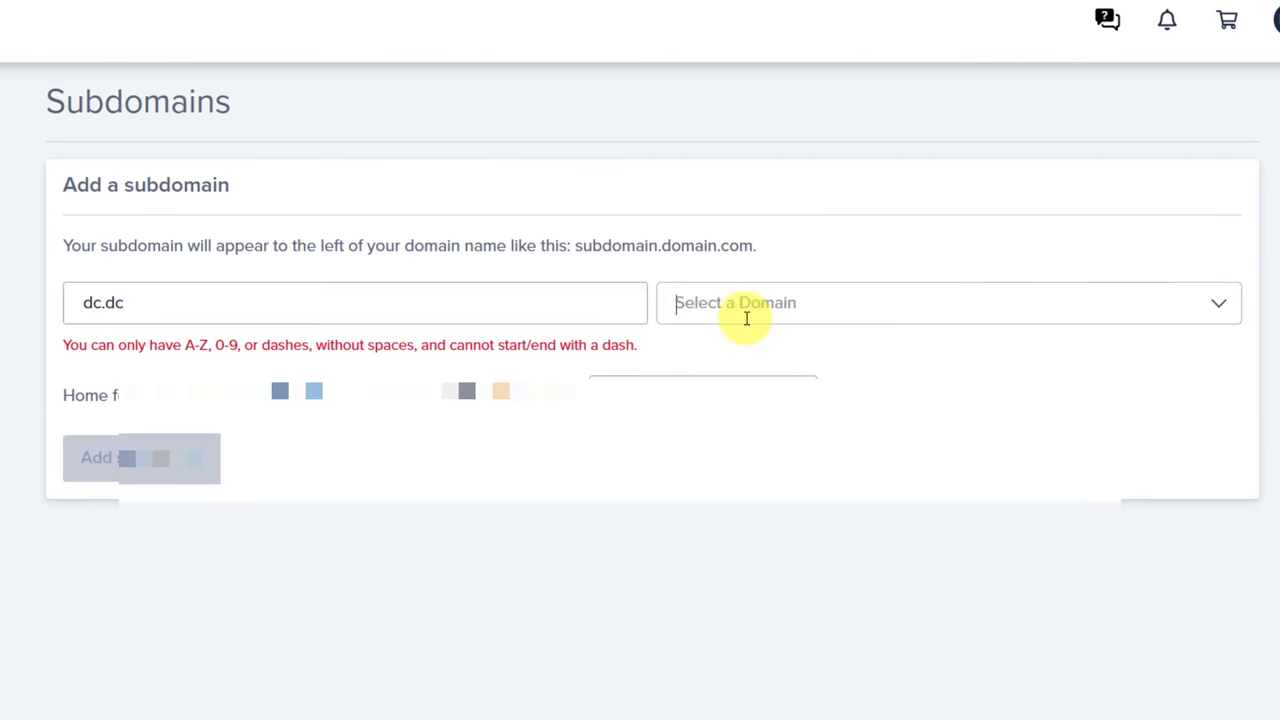
pyautogui.click(743, 312)
pyautogui.click(225, 317)
pyautogui.press('BackSpace')
pyautogui.press('BackSpace')
pyautogui.press('BackSpace')
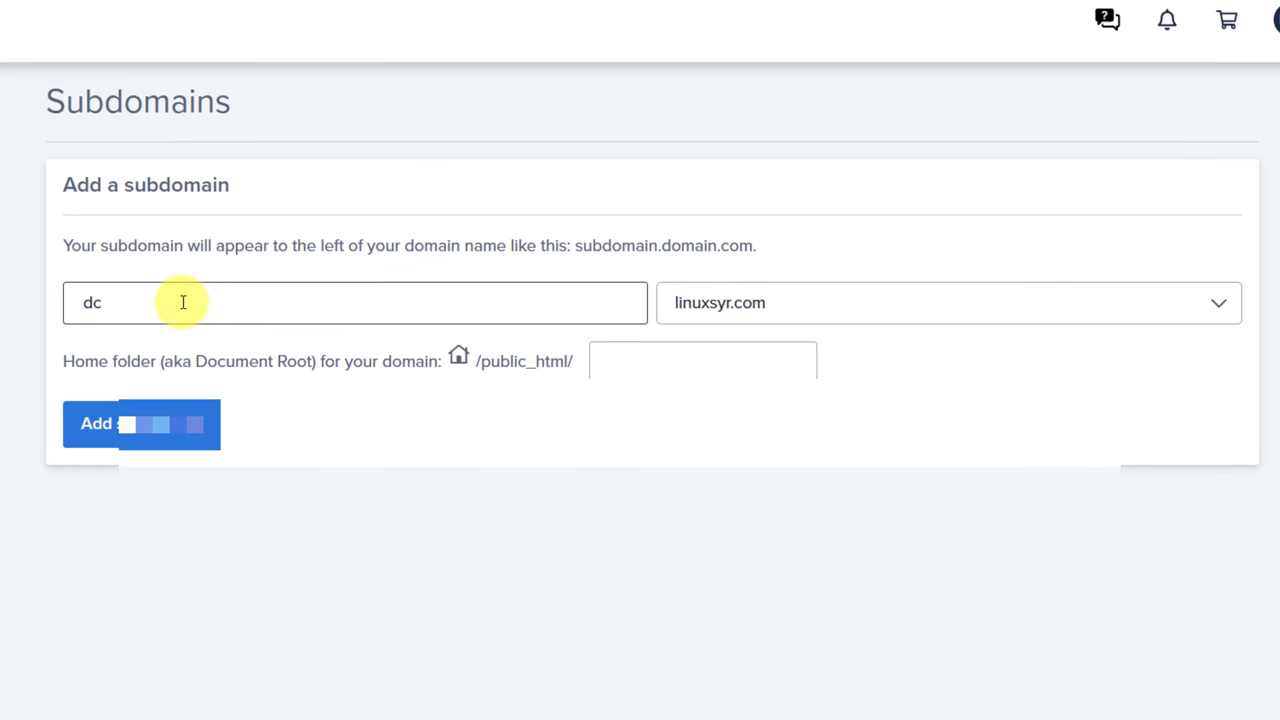
pyautogui.click(803, 300)
pyautogui.click(738, 476)
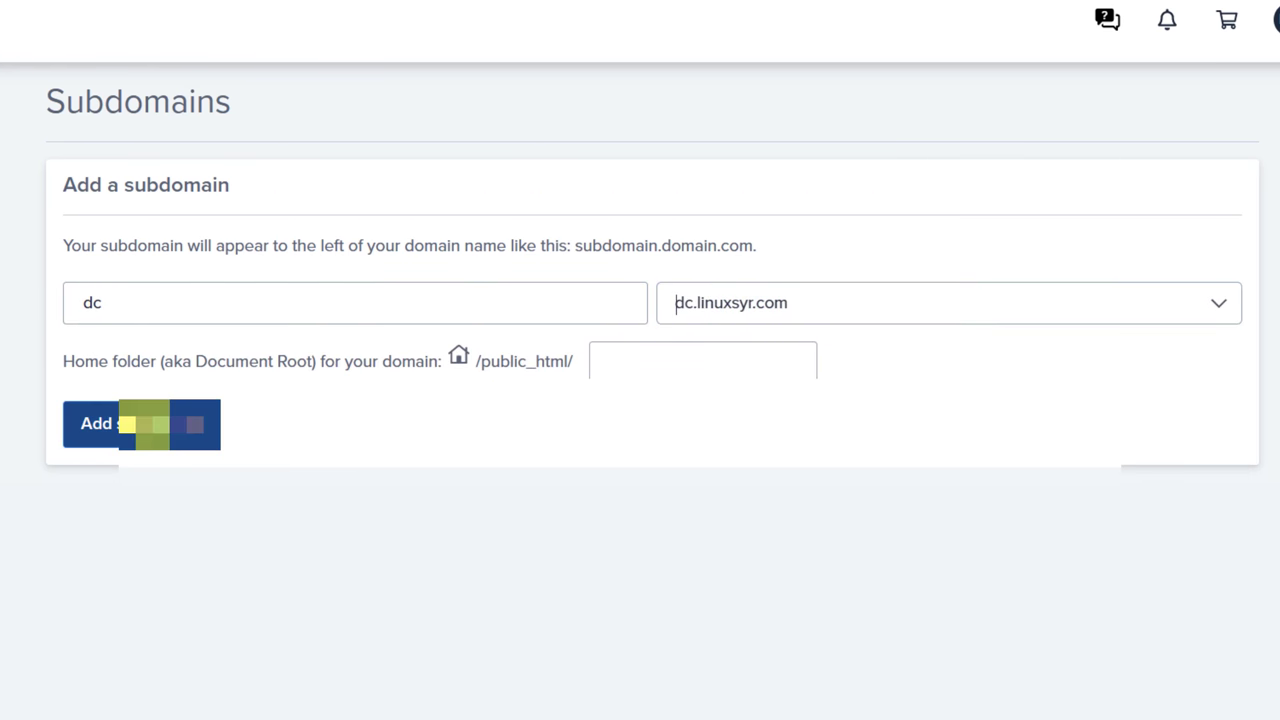
pyautogui.click(143, 423)
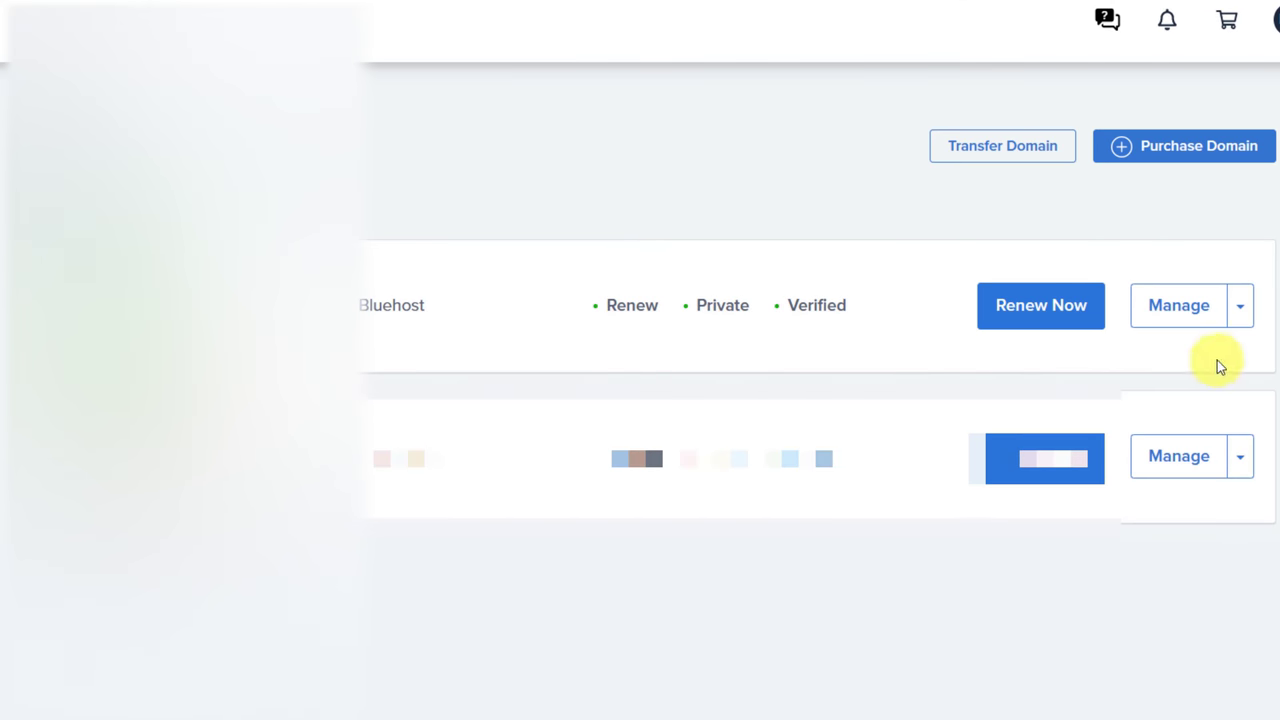
# Open the domain's DNS records page in Bluehost and show all records.
pyautogui.click(1240, 306)
pyautogui.click(1172, 505)
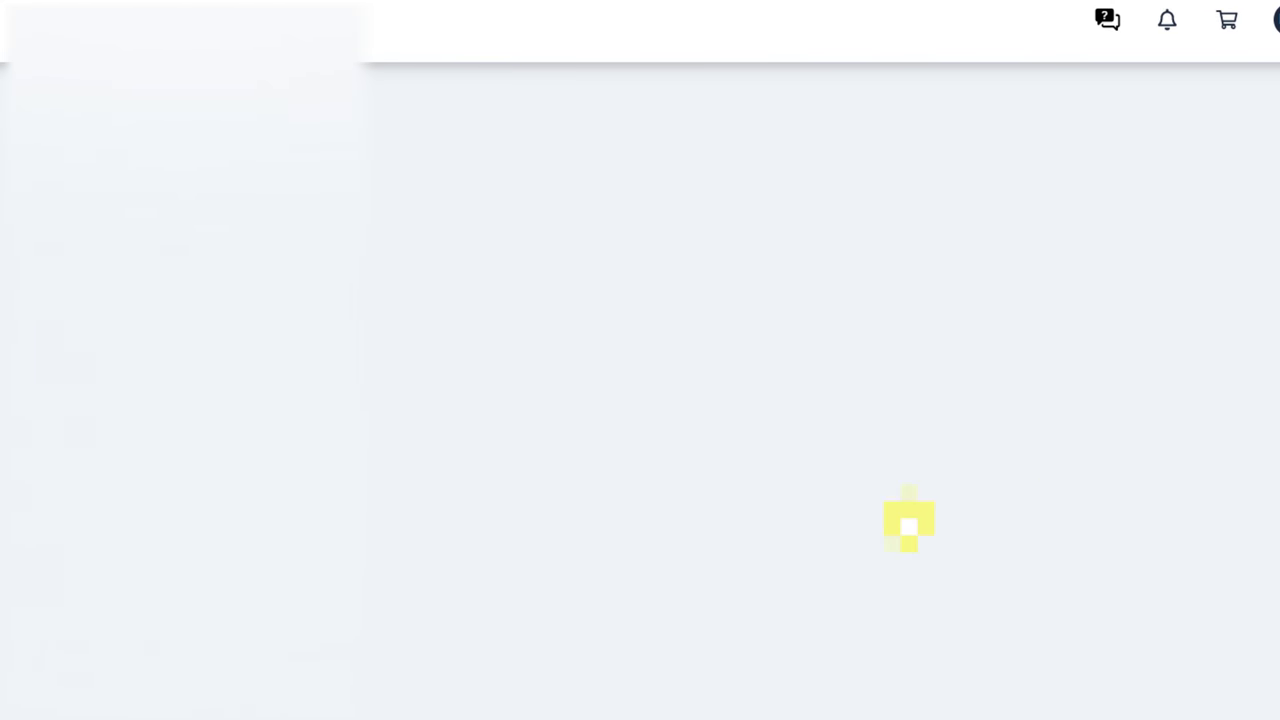
pyautogui.scroll(-10, 500, 660)
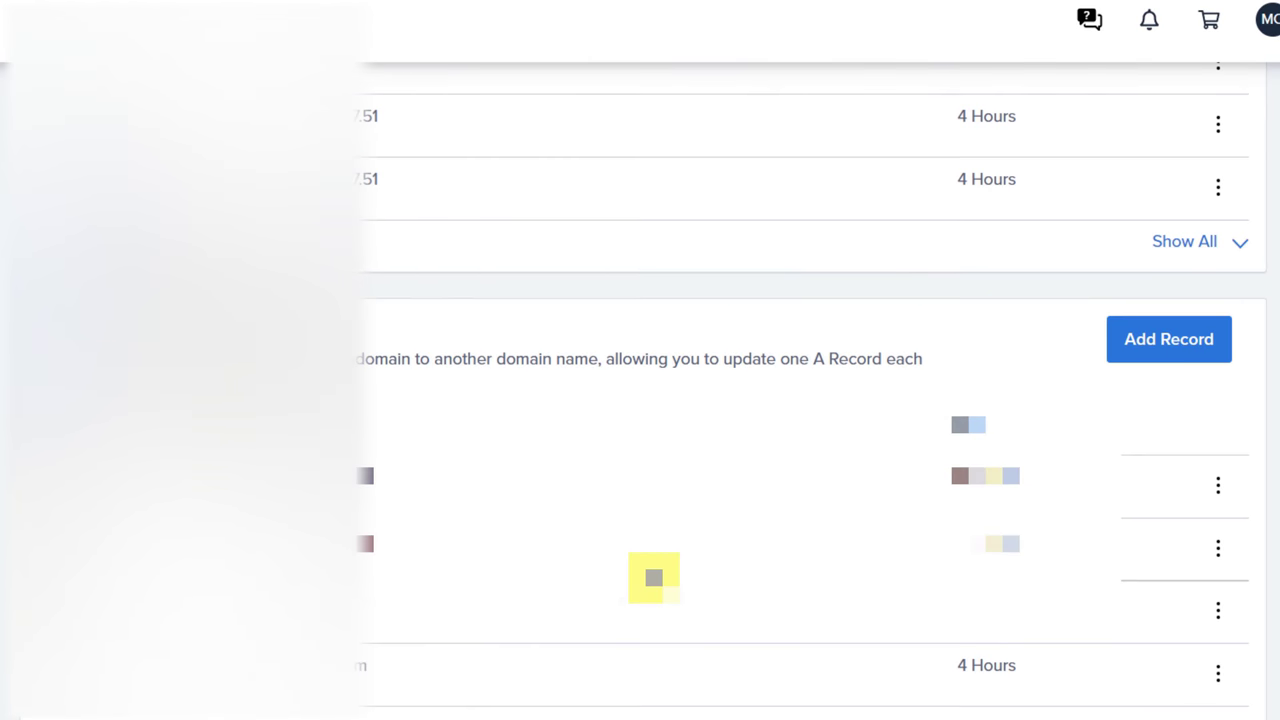
pyautogui.scroll(-5, 971, 603)
pyautogui.scroll(-10, 800, 400)
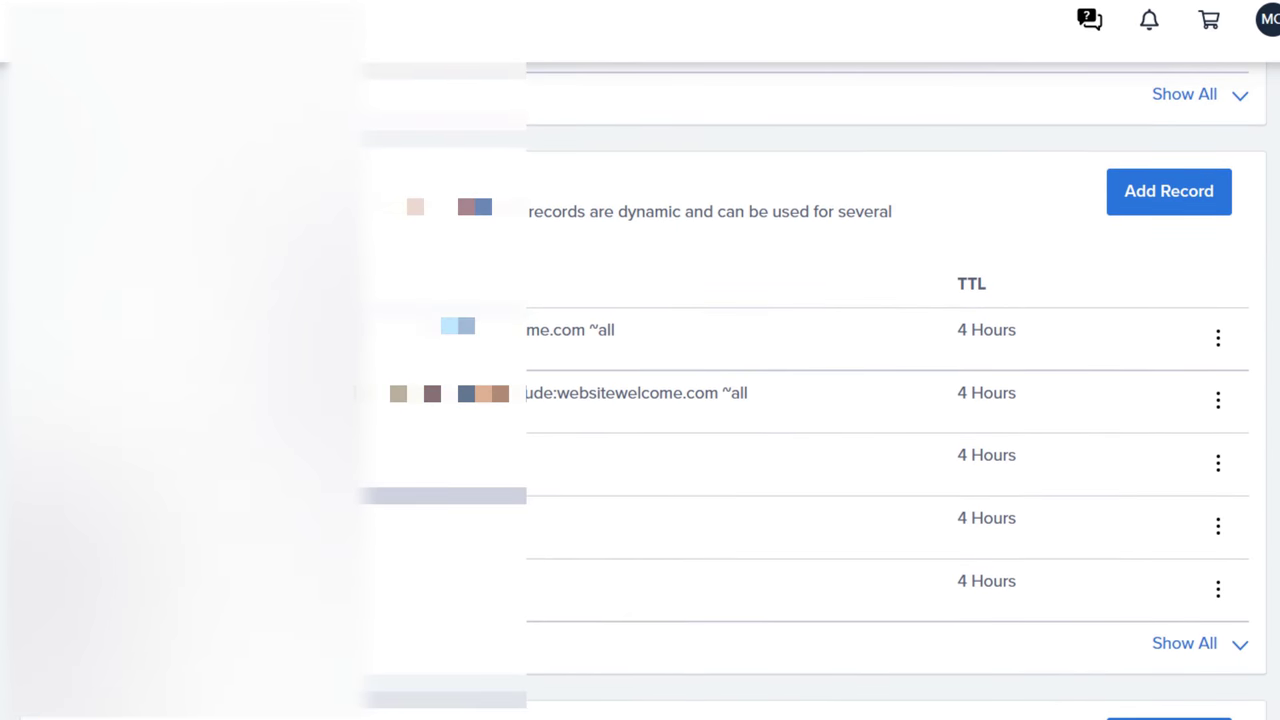
pyautogui.scroll(-6, 800, 400)
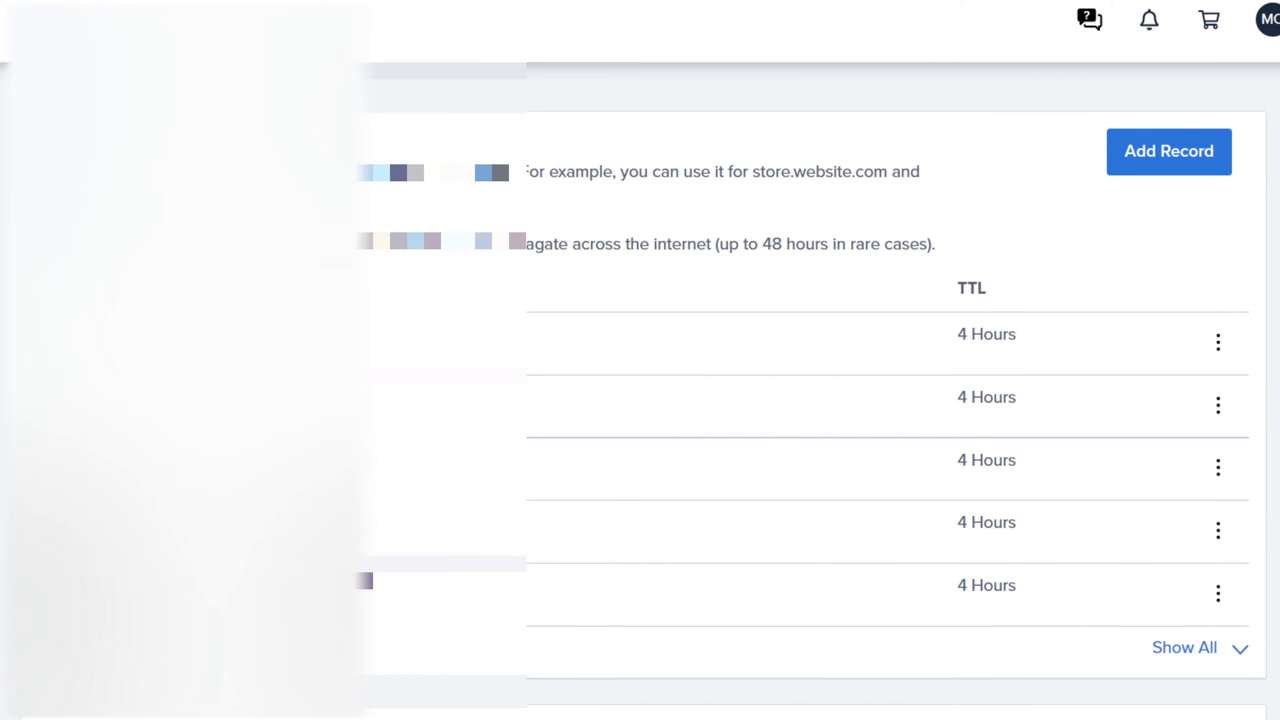
pyautogui.click(1224, 650)
pyautogui.scroll(-5, 1224, 660)
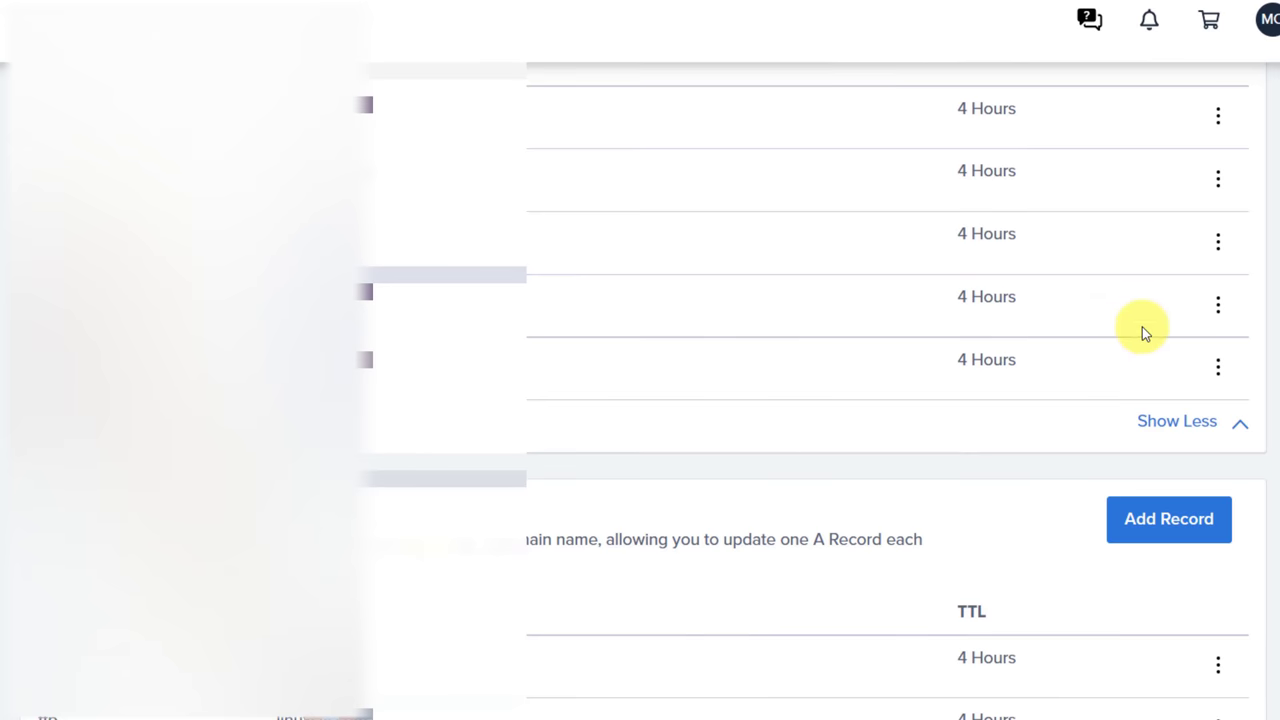
pyautogui.scroll(-3, 1142, 325)
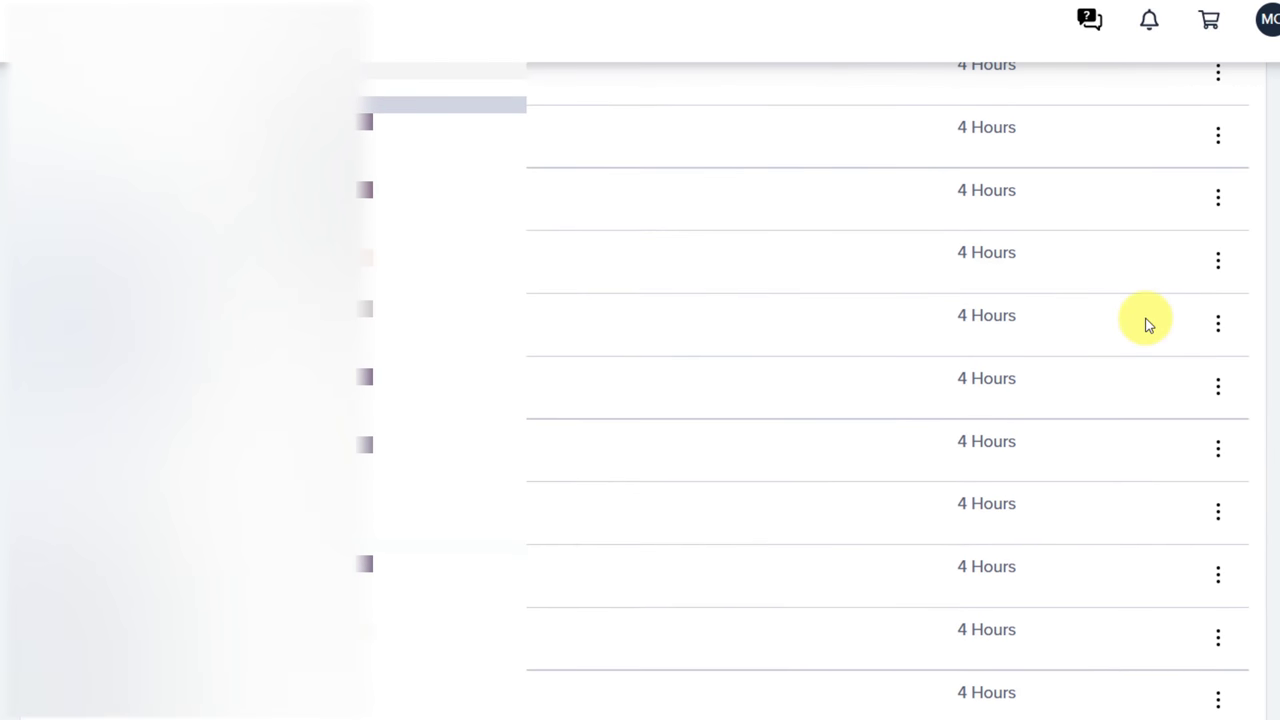
# Edit and save the third DNS record, then edit and save it again.
pyautogui.click(1218, 197)
pyautogui.click(1150, 246)
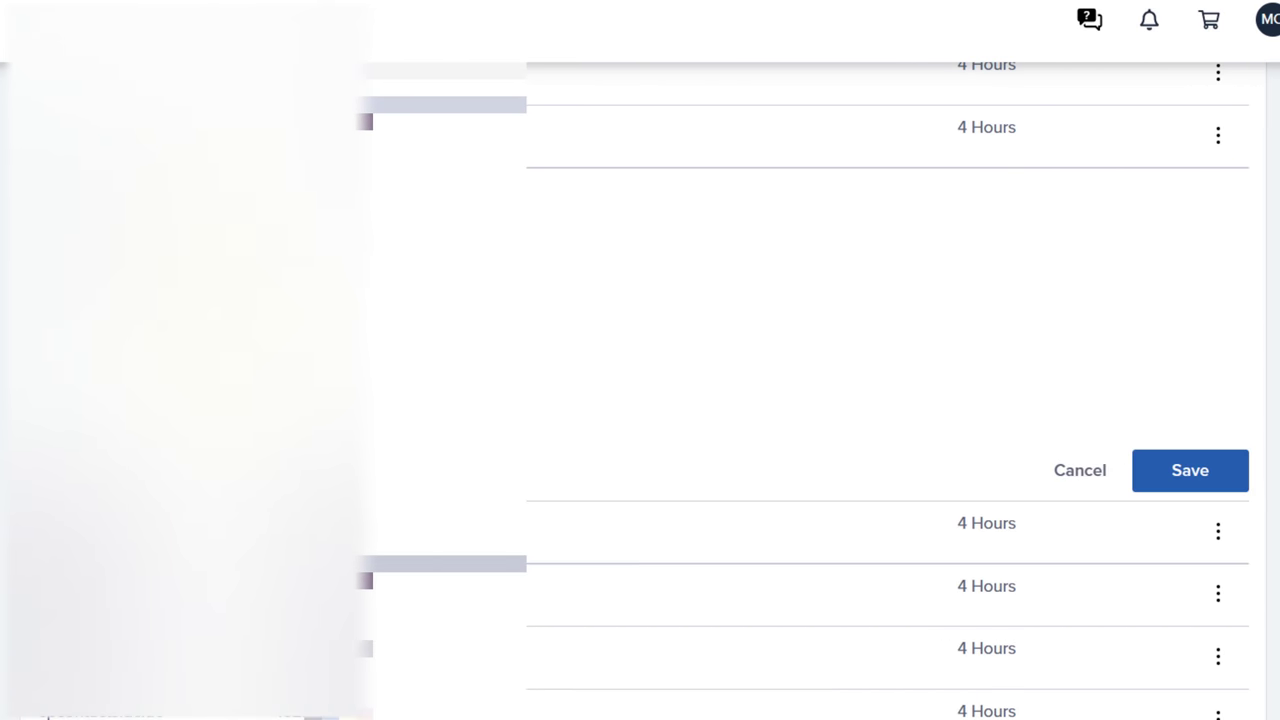
pyautogui.click(1159, 477)
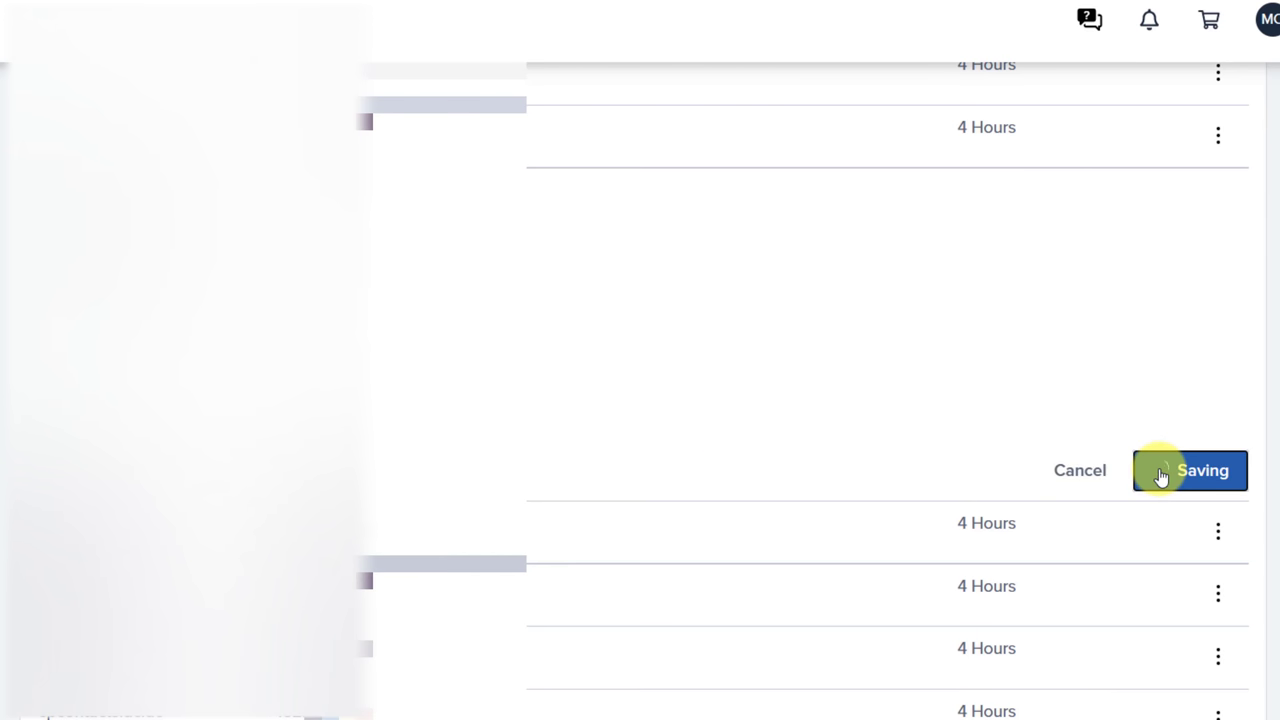
pyautogui.scroll(2, 1090, 440)
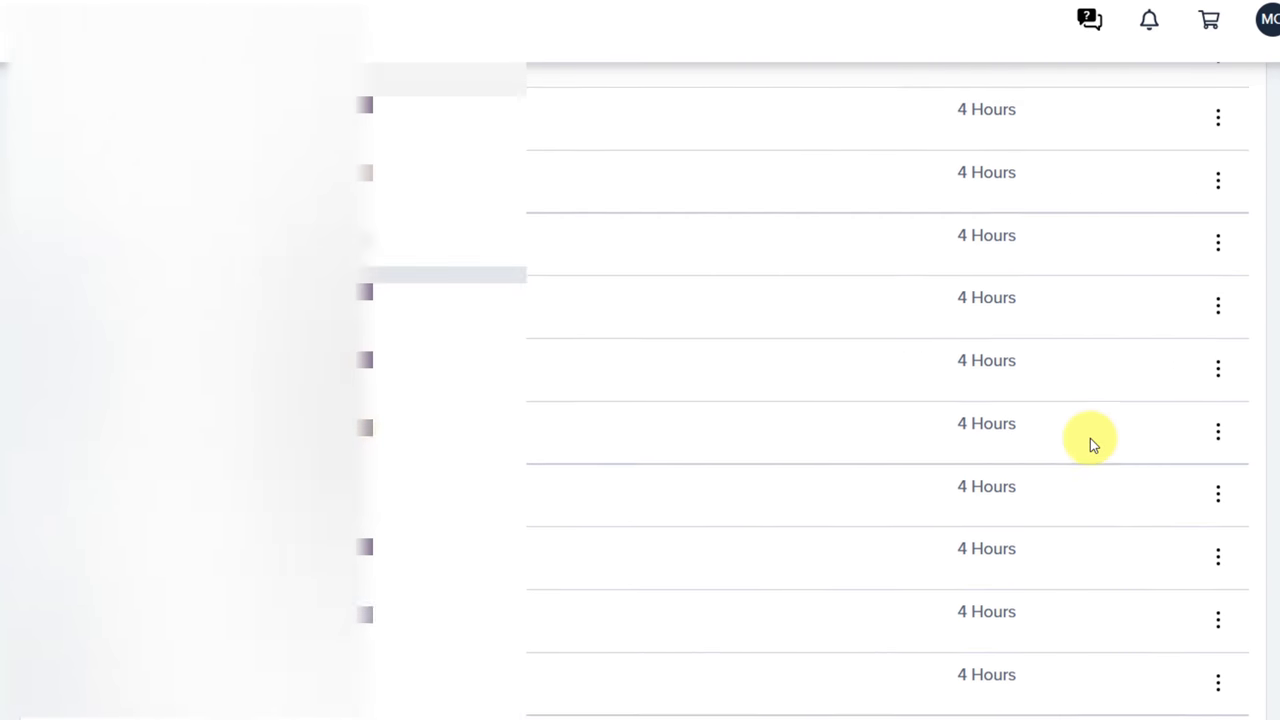
pyautogui.scroll(-2, 1092, 445)
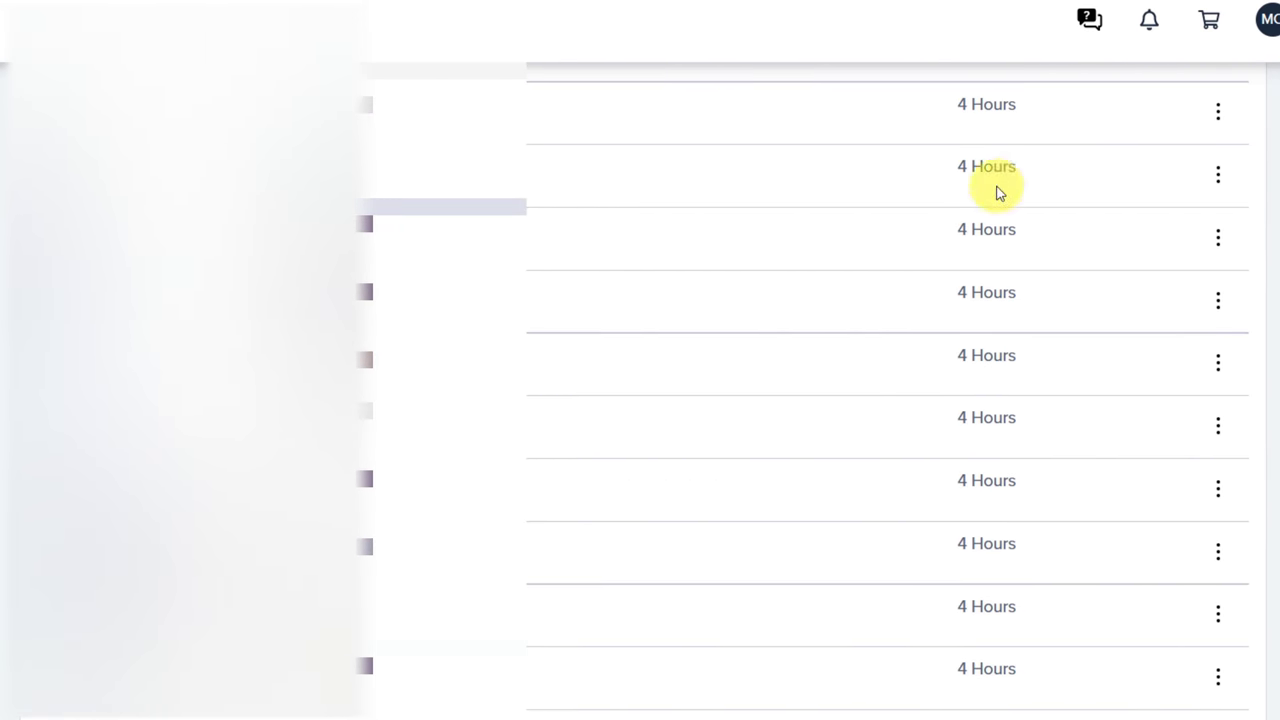
pyautogui.click(1218, 240)
pyautogui.click(1150, 288)
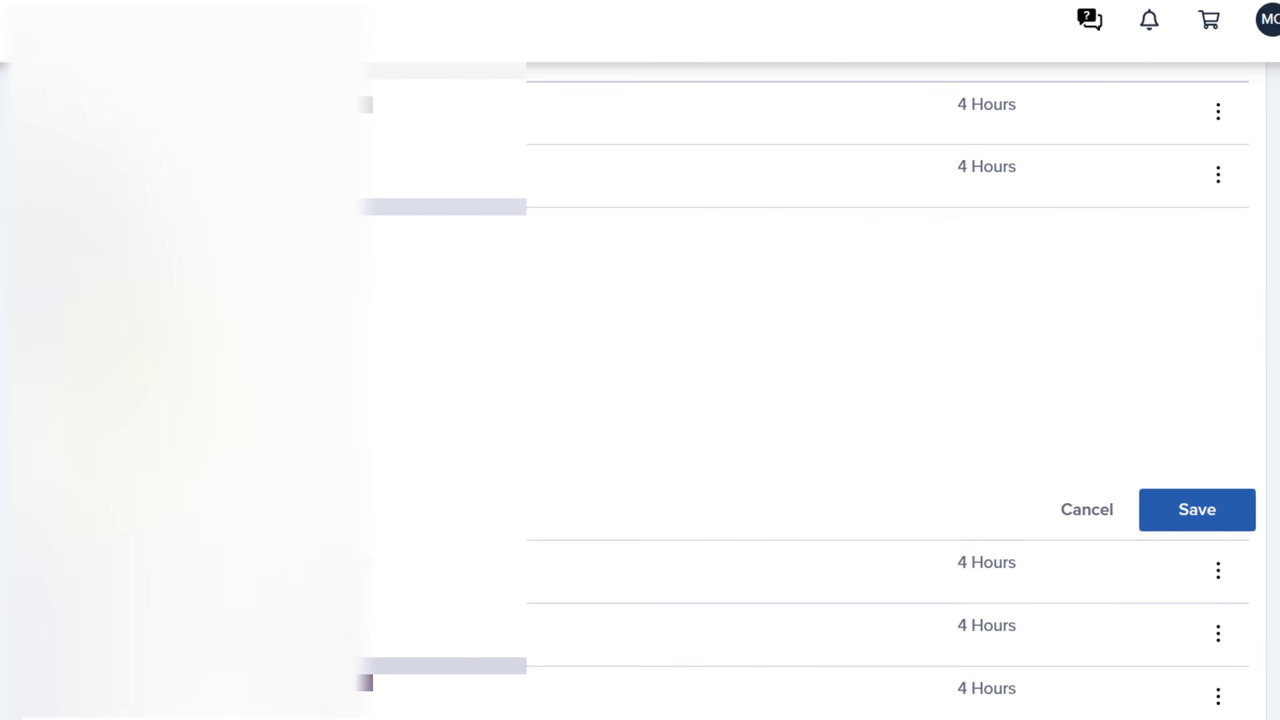
pyautogui.click(1172, 515)
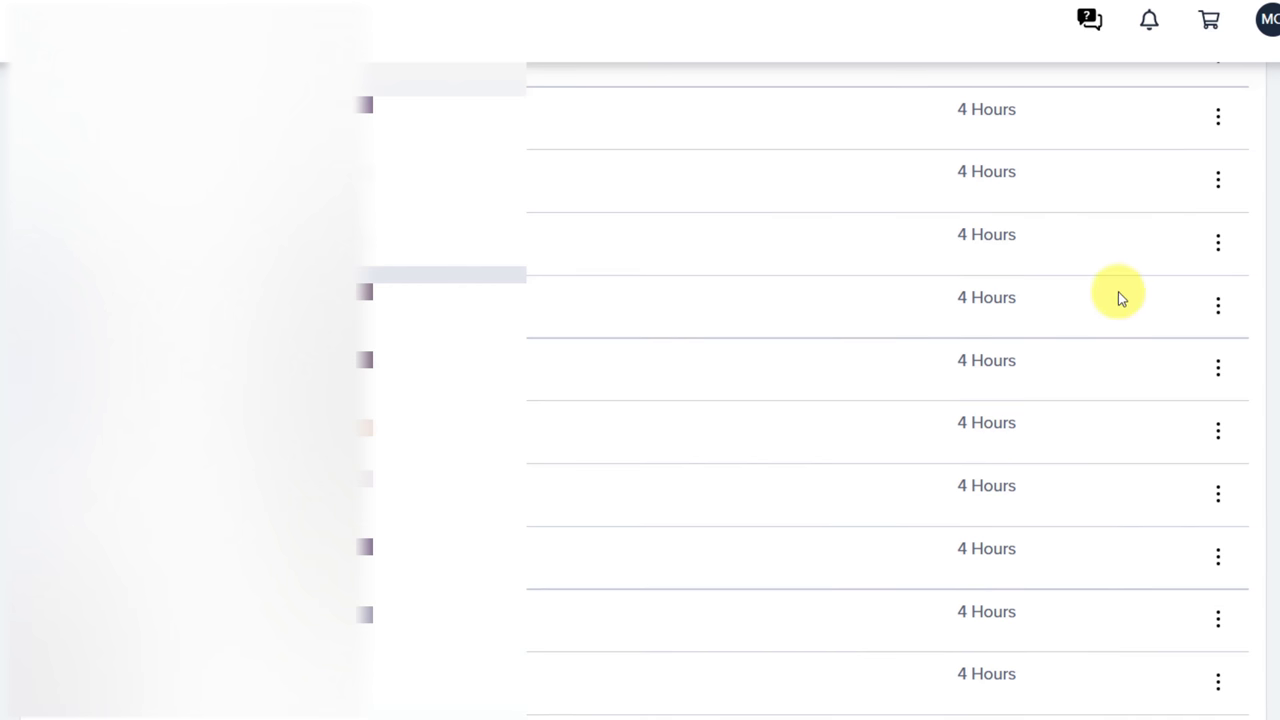
# Edit and save the second DNS record and one further down the list.
pyautogui.click(1218, 183)
pyautogui.click(1165, 226)
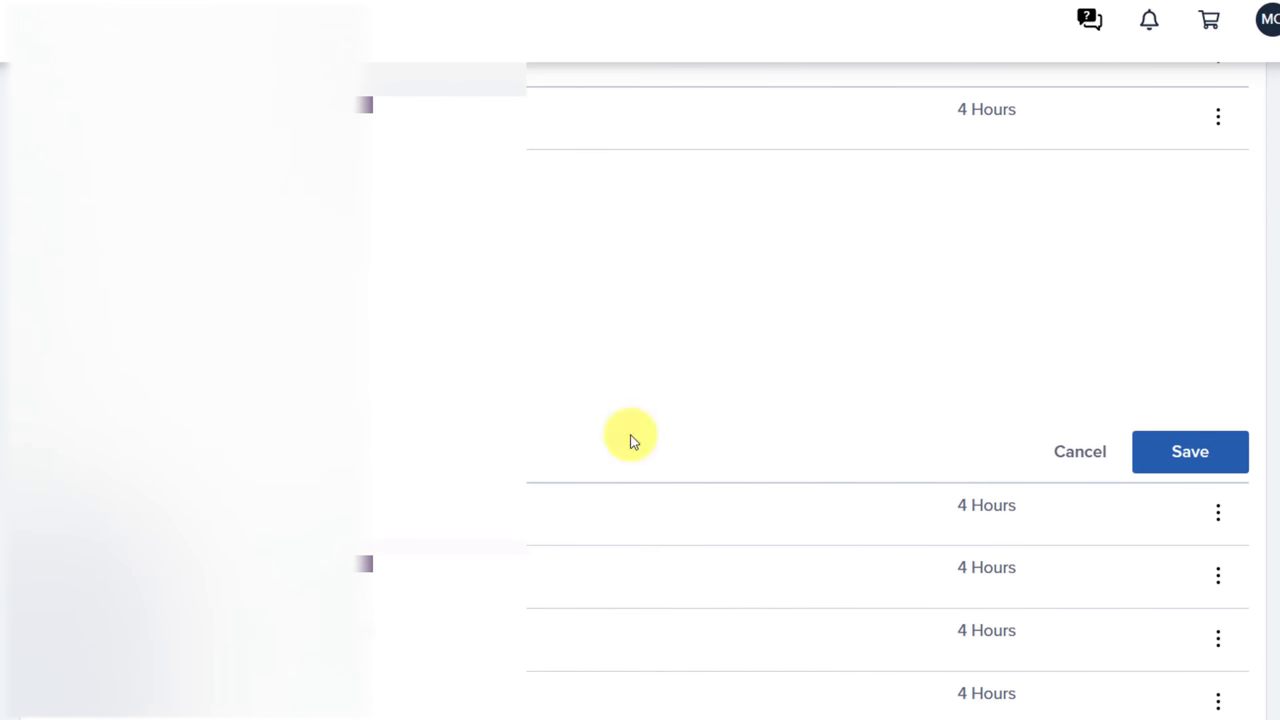
pyautogui.click(1172, 462)
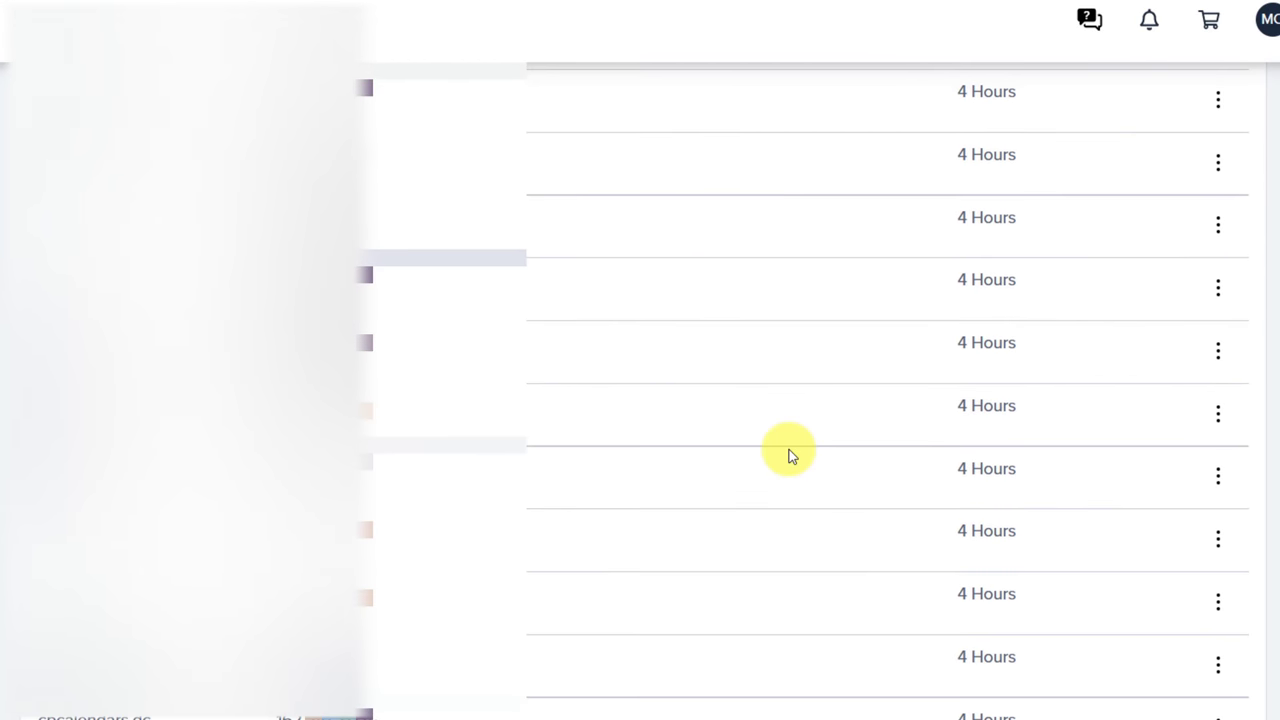
pyautogui.scroll(-1, 790, 455)
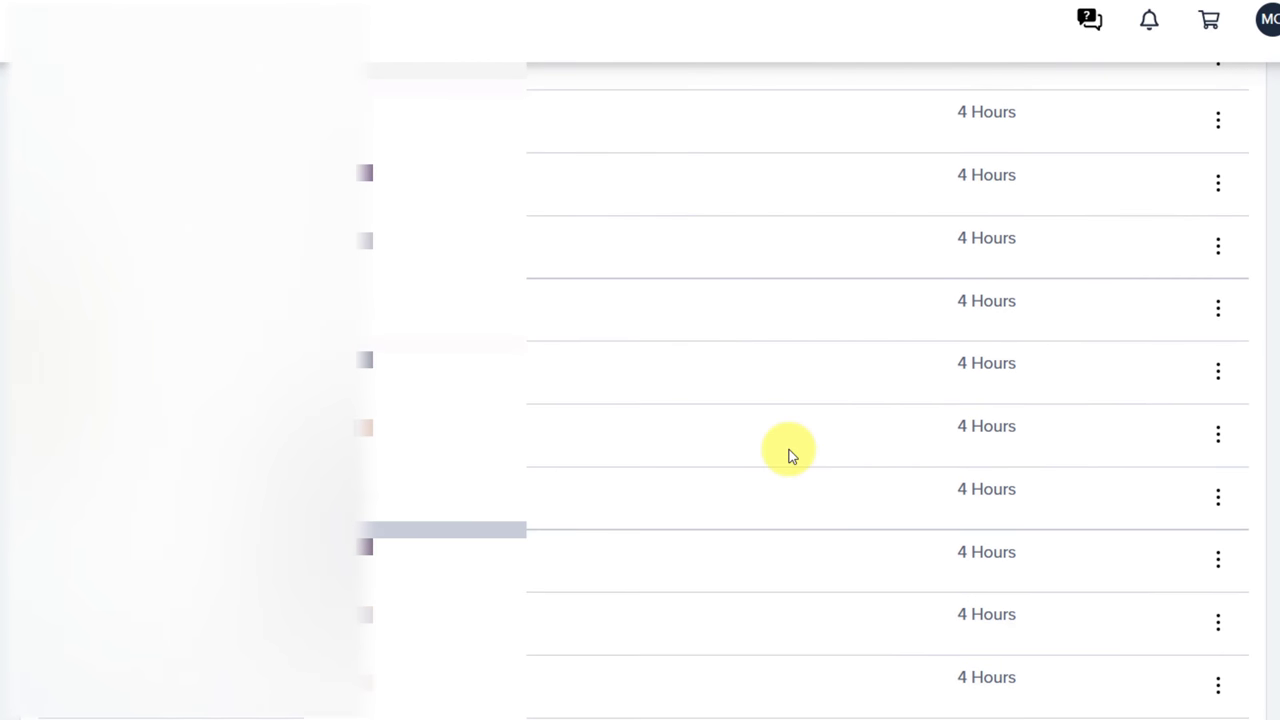
pyautogui.scroll(-2, 790, 455)
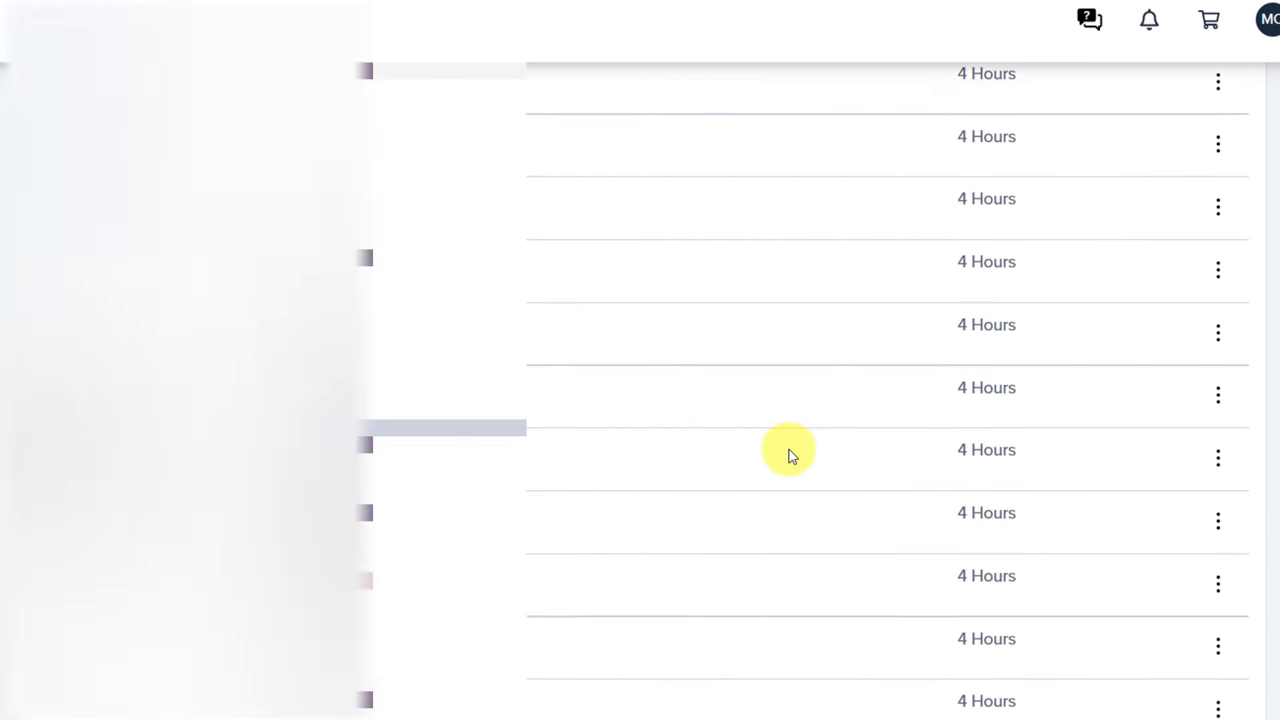
pyautogui.click(1218, 442)
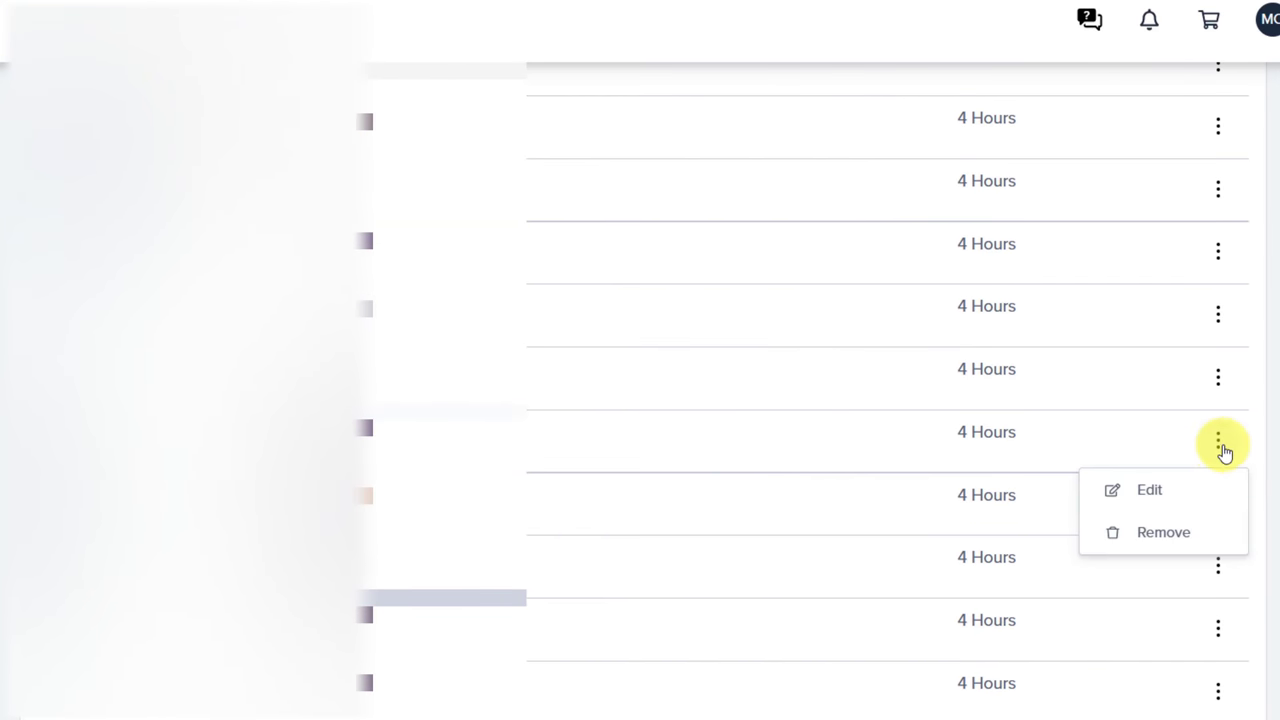
pyautogui.click(1152, 490)
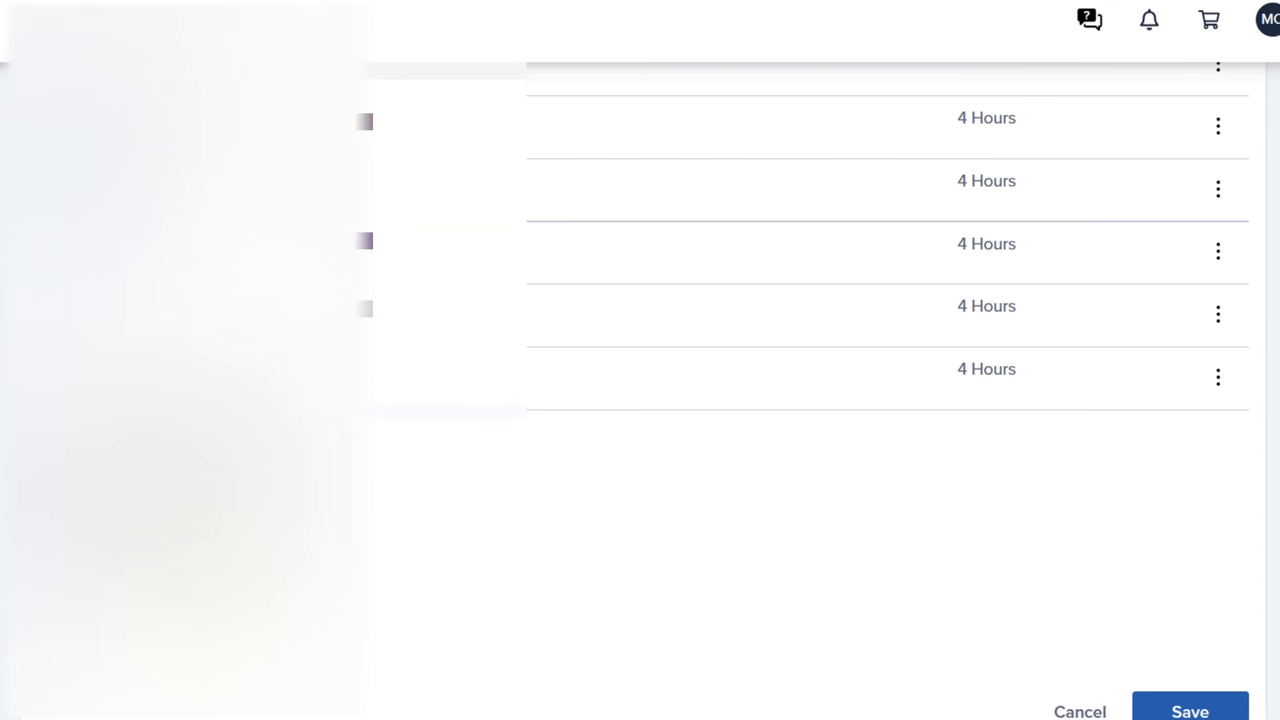
pyautogui.click(1183, 706)
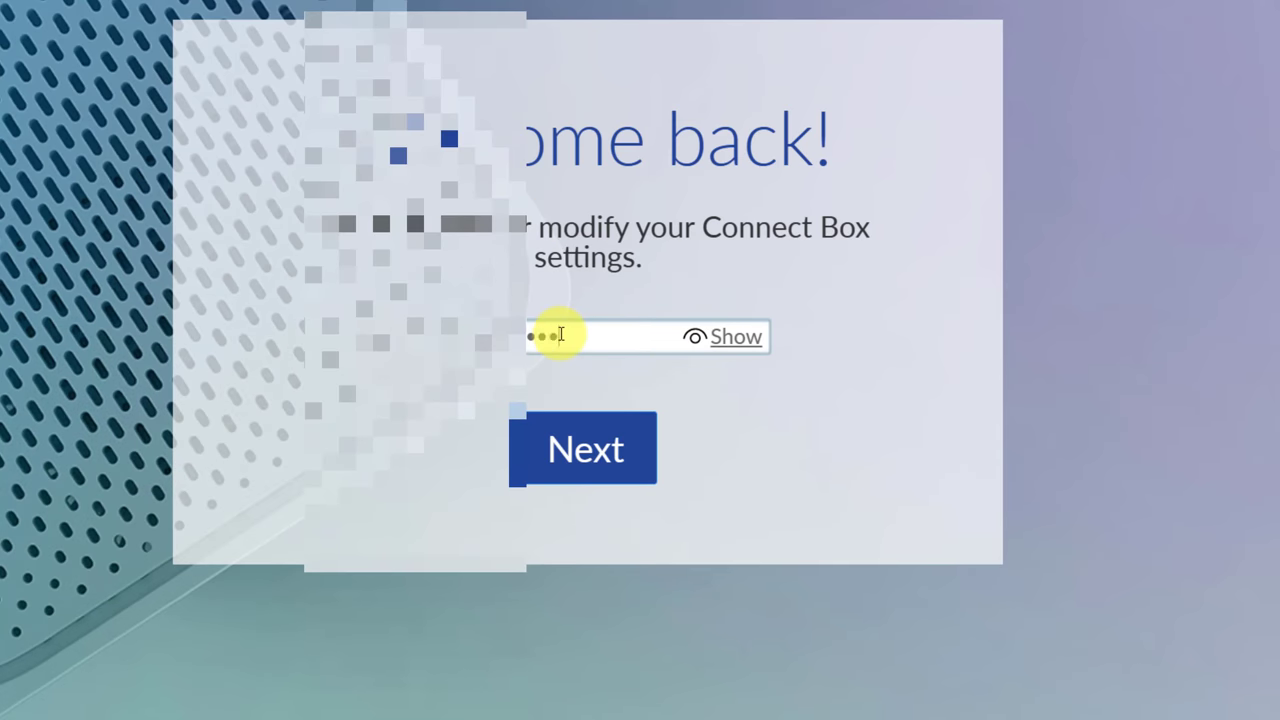
# Sign in to the Connect Box router admin with the router password, declining to save it.
pyautogui.write('••••')
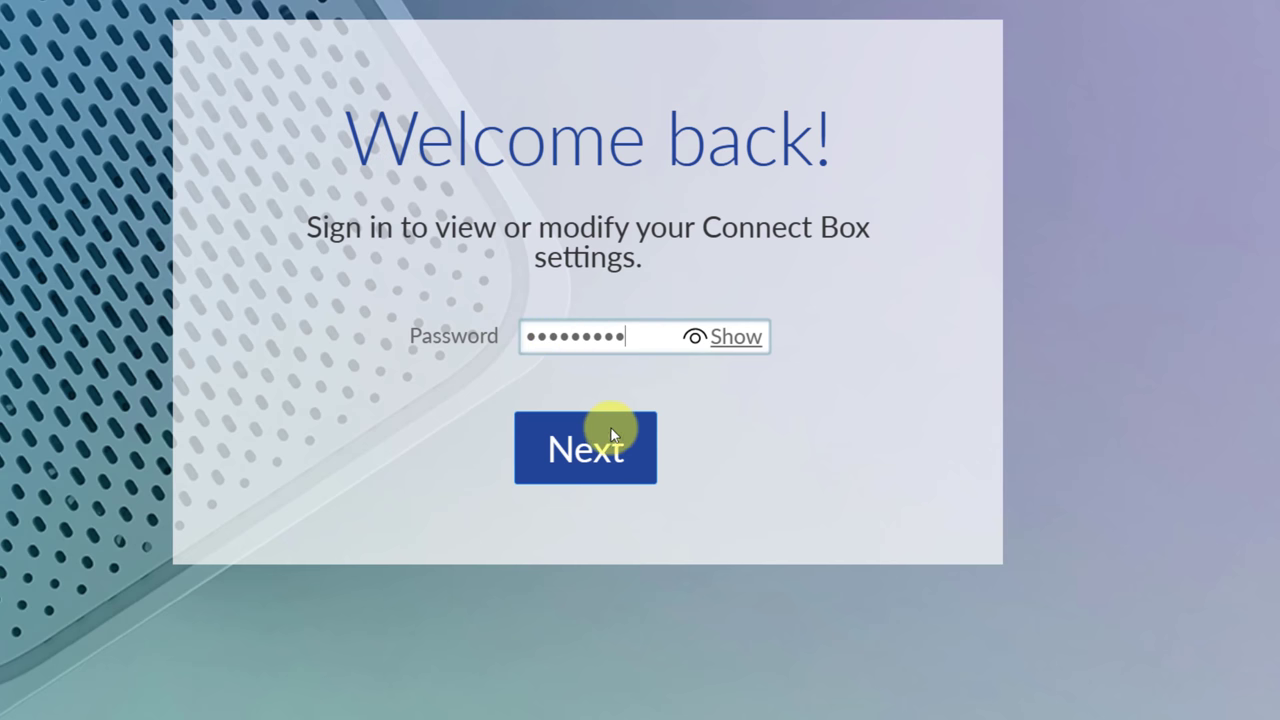
pyautogui.click(610, 430)
pyautogui.click(816, 209)
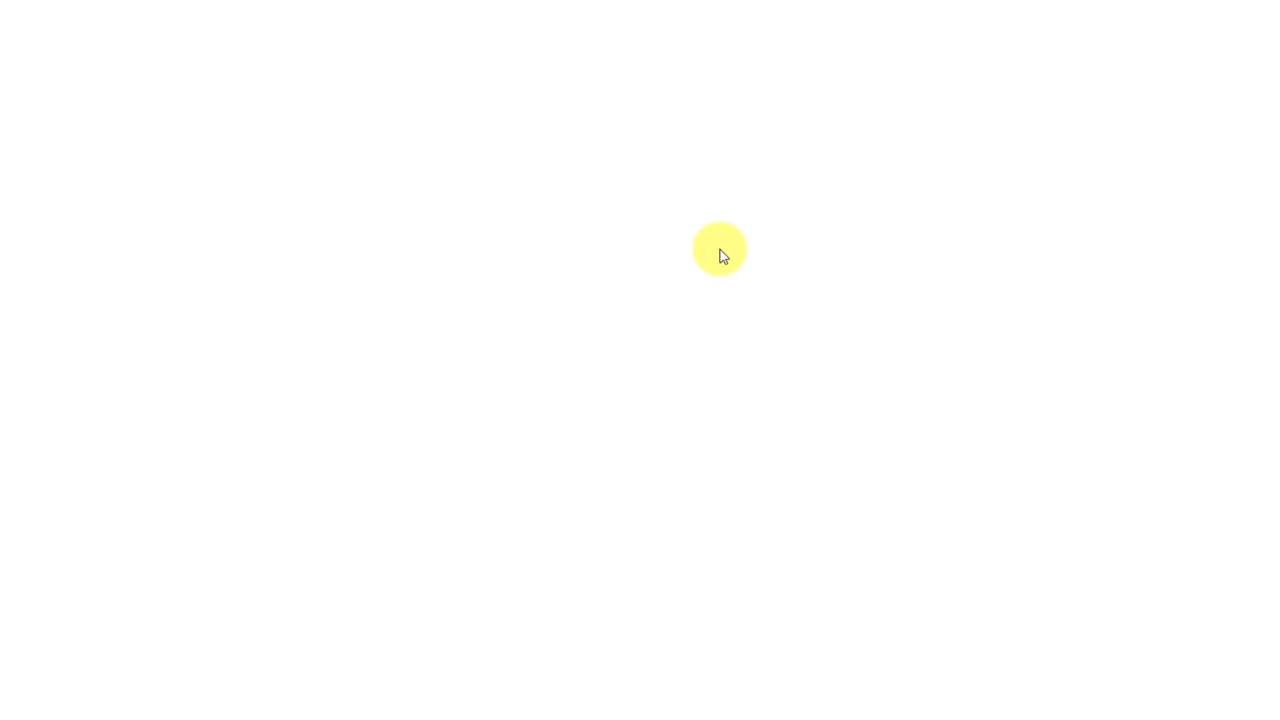
# Enable the DMZ under Advanced settings > Security for host 192.168.192.97 and apply the changes.
pyautogui.click(150, 355)
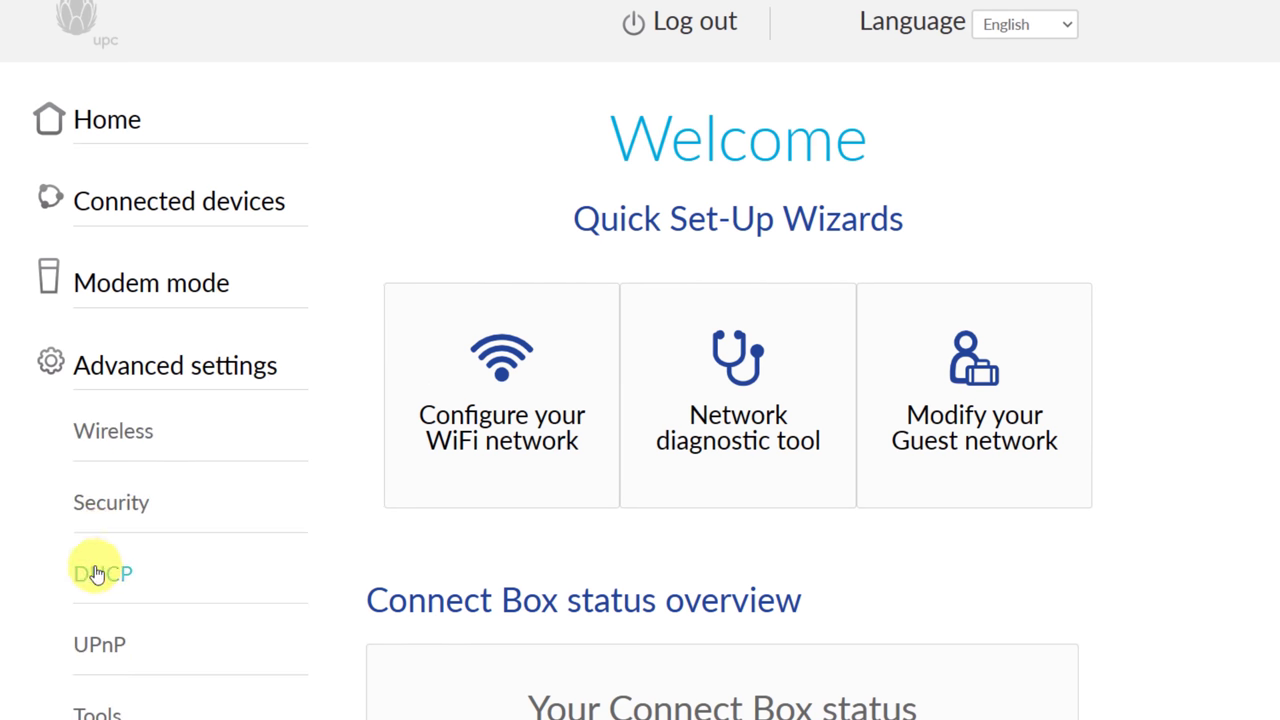
pyautogui.click(94, 510)
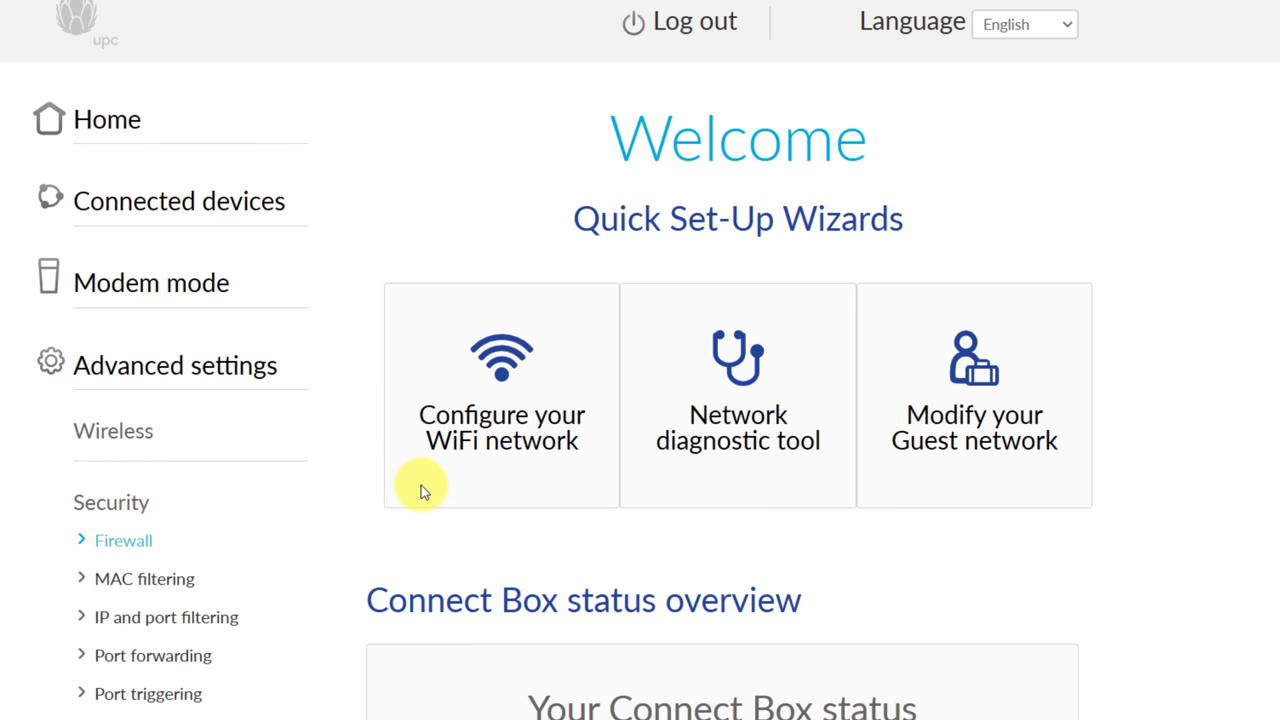
pyautogui.click(122, 658)
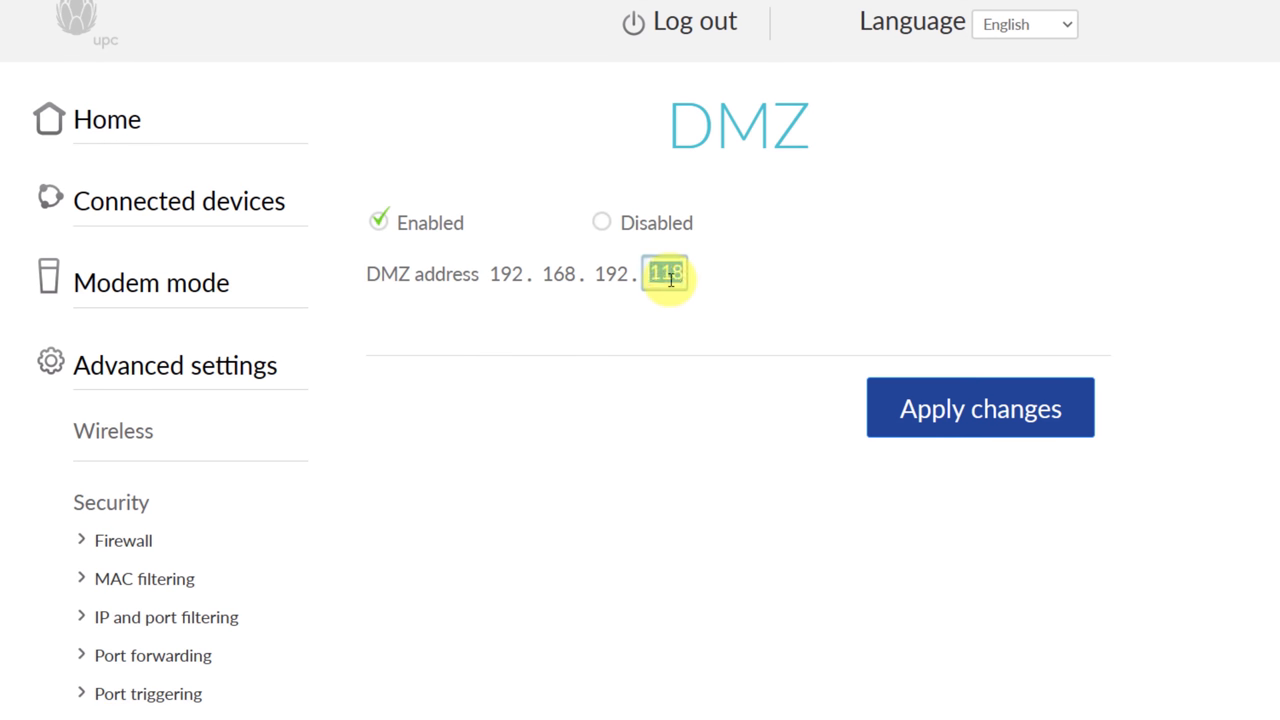
pyautogui.click(957, 406)
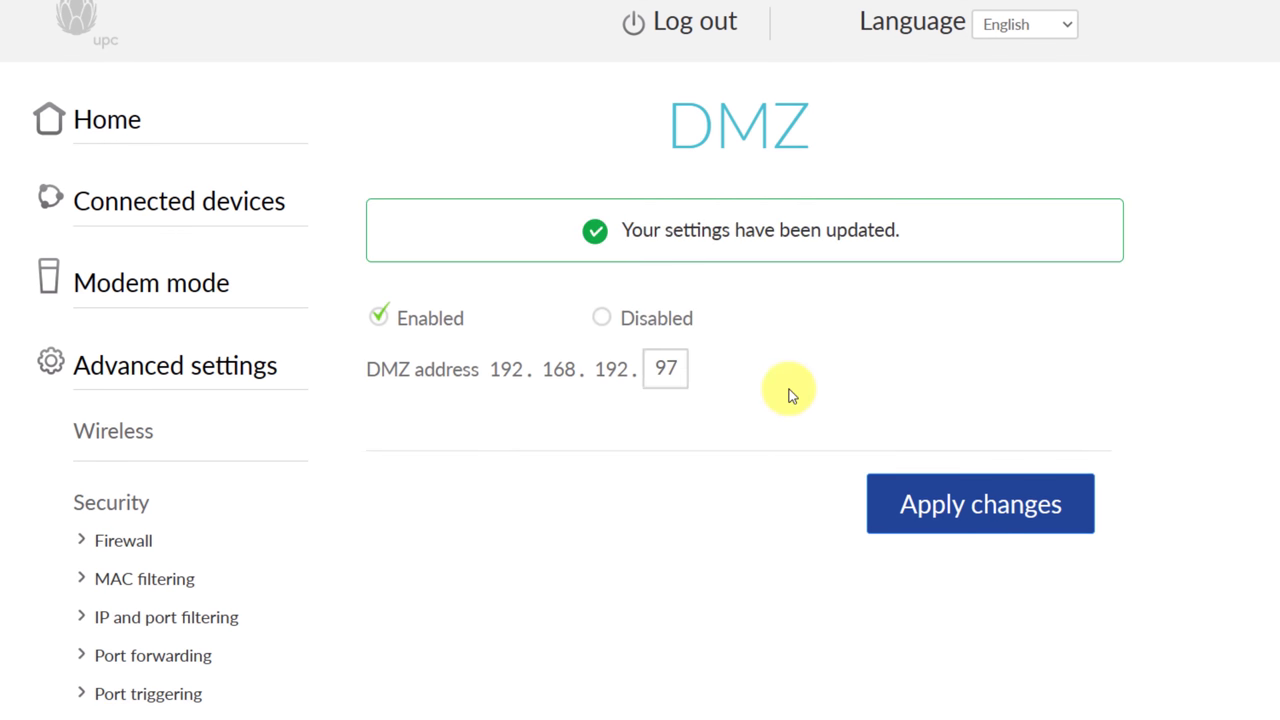
pyautogui.scroll(-3, 626, 182)
pyautogui.scroll(3, 626, 176)
pyautogui.click(123, 540)
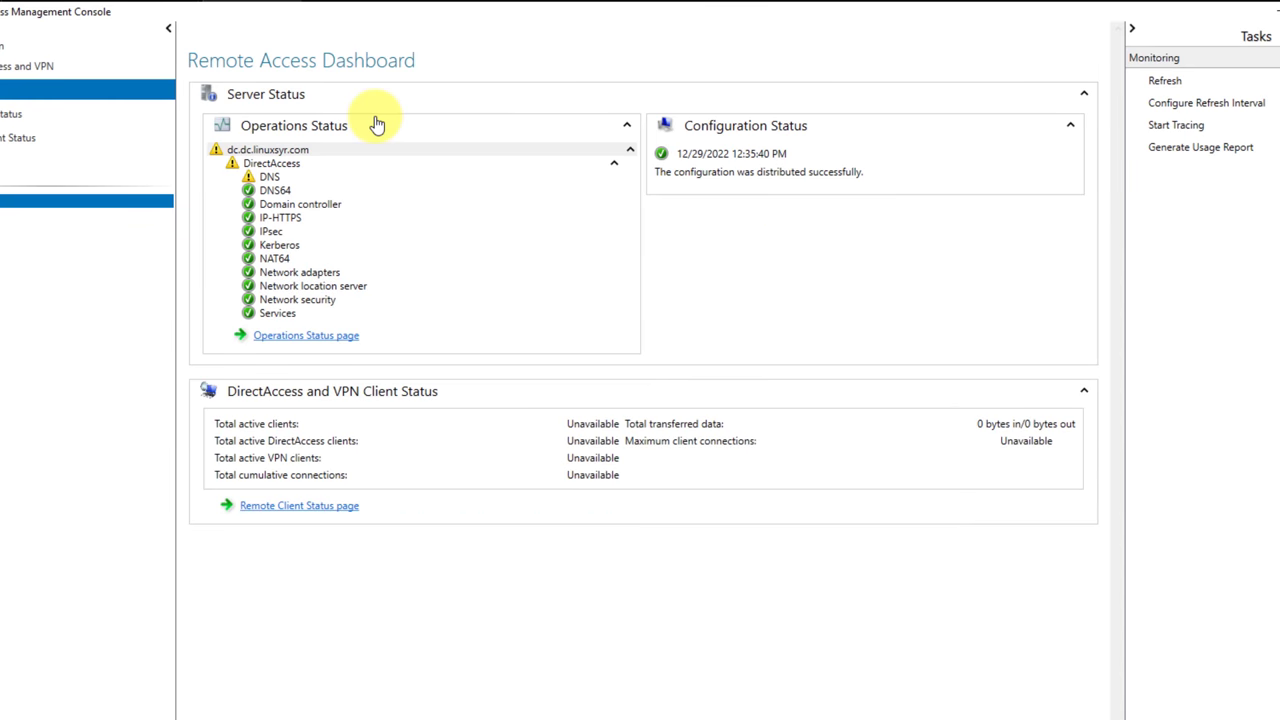
# Refresh the Remote Access server status, collapse DirectAccess, and view the Operations Status page.
pyautogui.click(1160, 82)
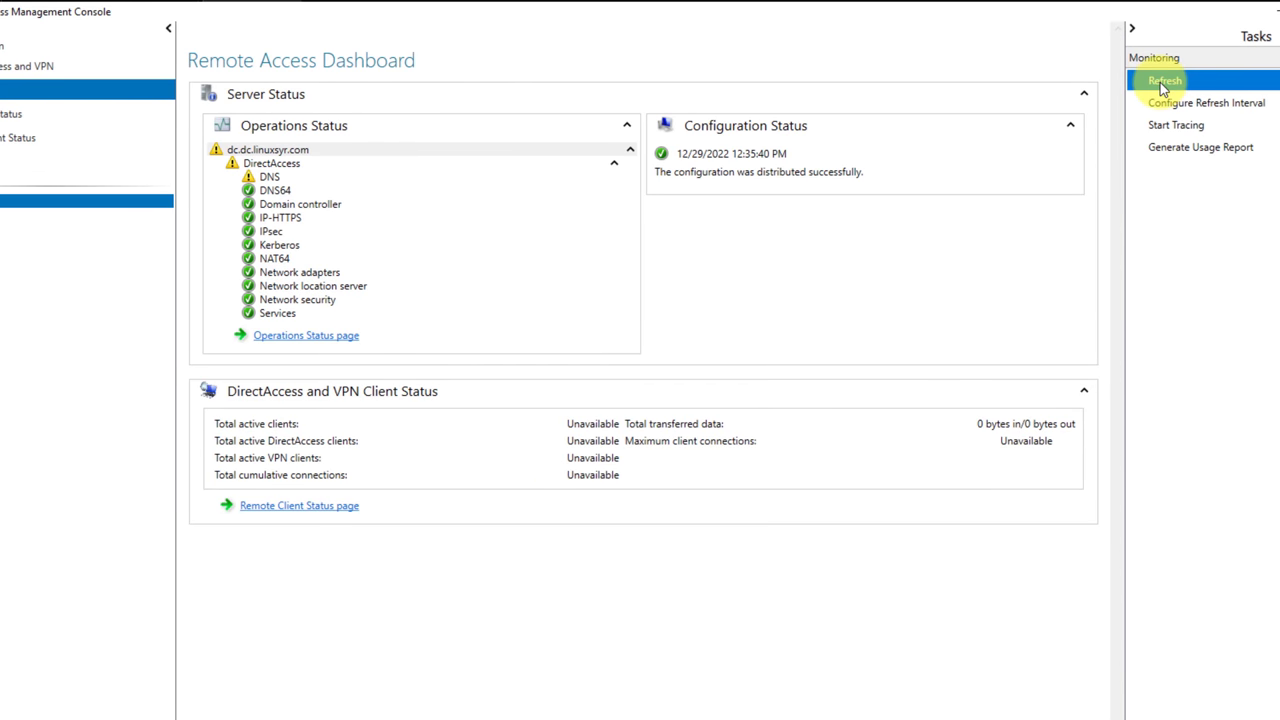
pyautogui.click(250, 165)
pyautogui.click(250, 166)
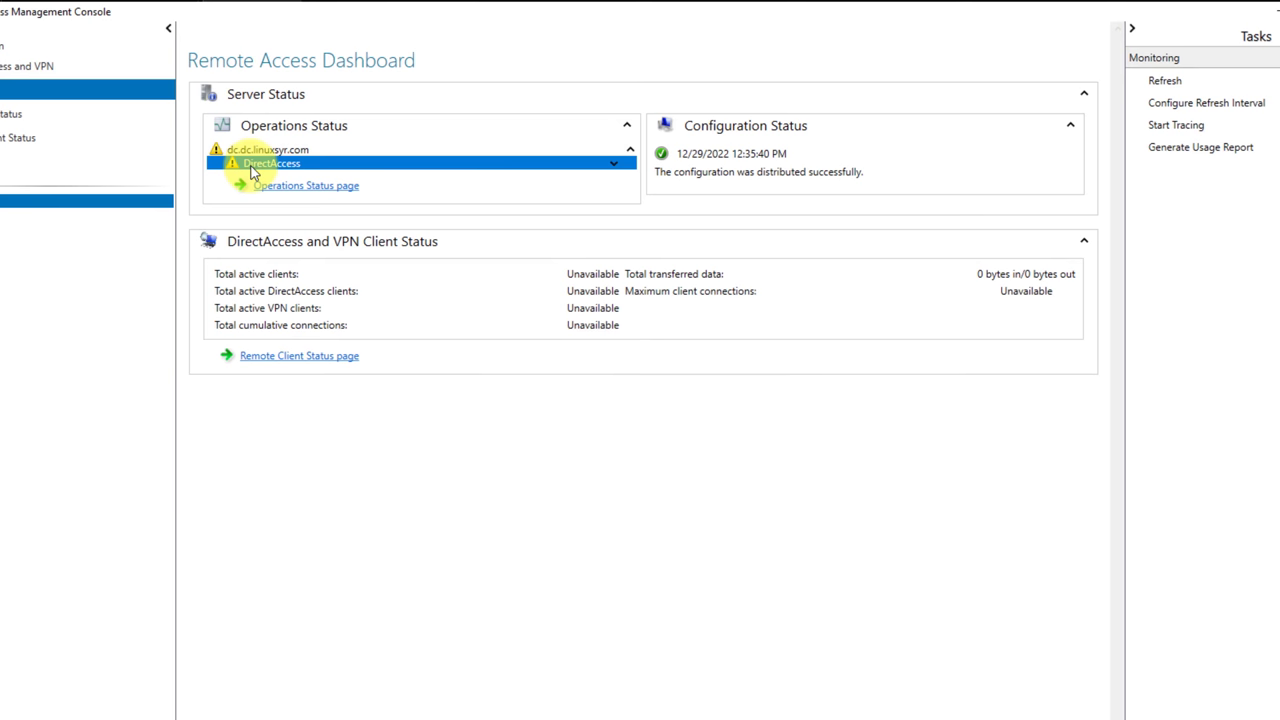
pyautogui.click(300, 186)
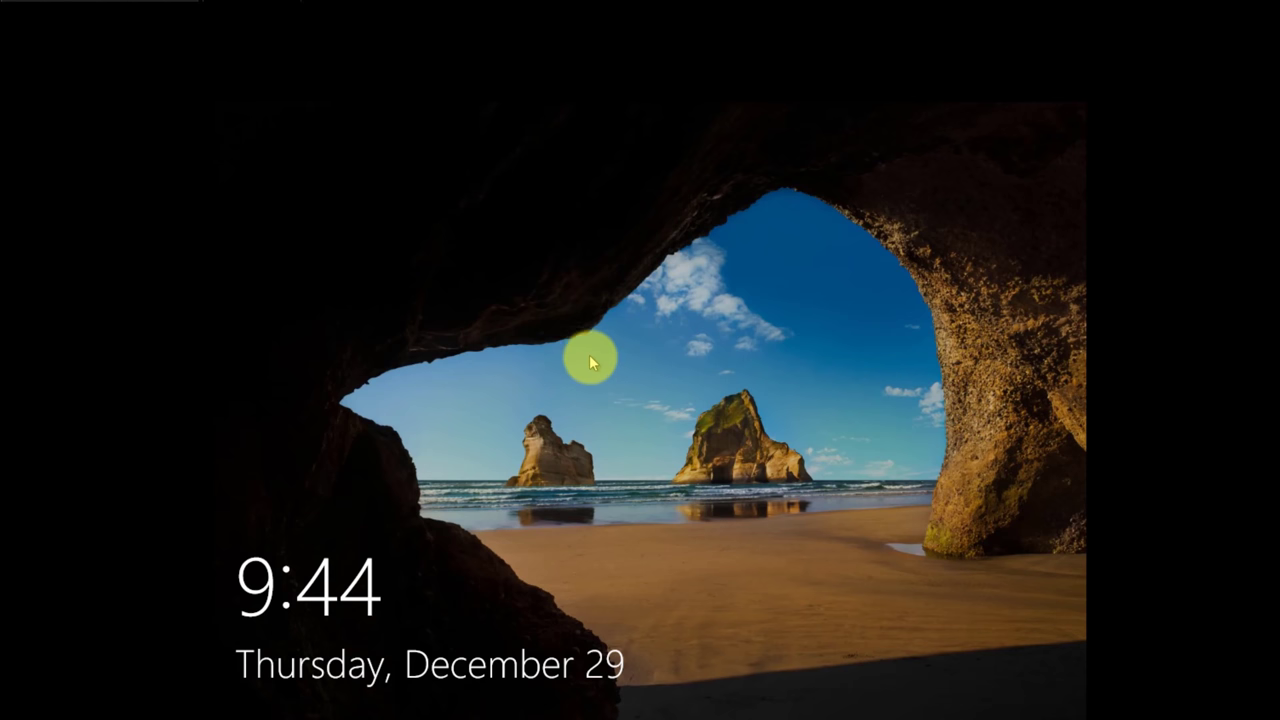
# Sign in to the Windows 10 client with the test account's password.
pyautogui.click(699, 581)
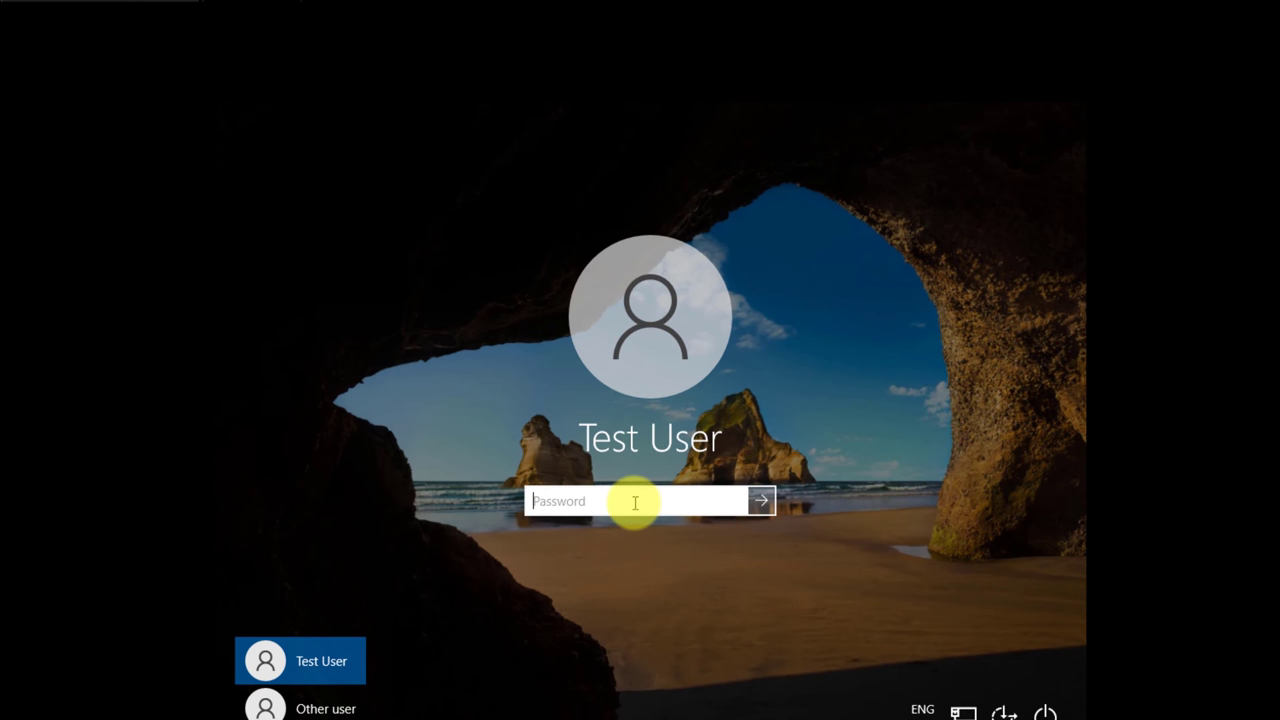
pyautogui.write('•••')
pyautogui.press('Return')
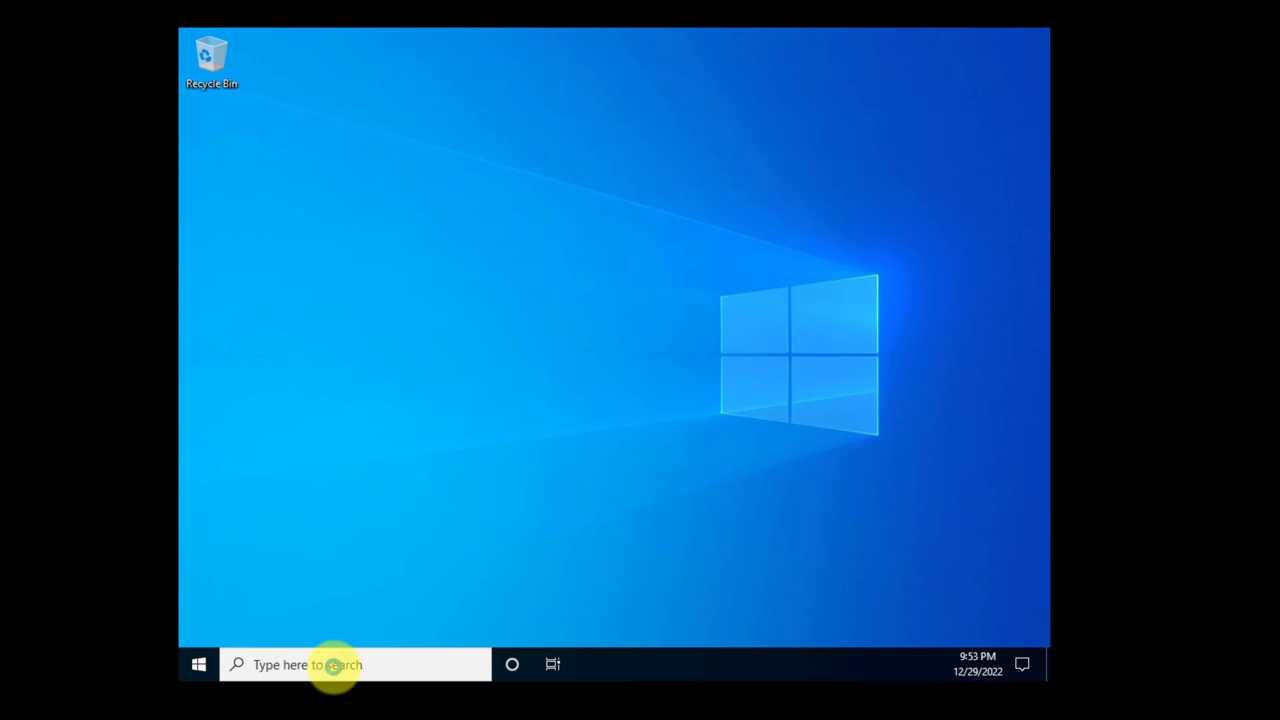
# Open Command Prompt, run ipconfig to check the client's IPv4 address, then run gpupdate /force.
pyautogui.click(333, 667)
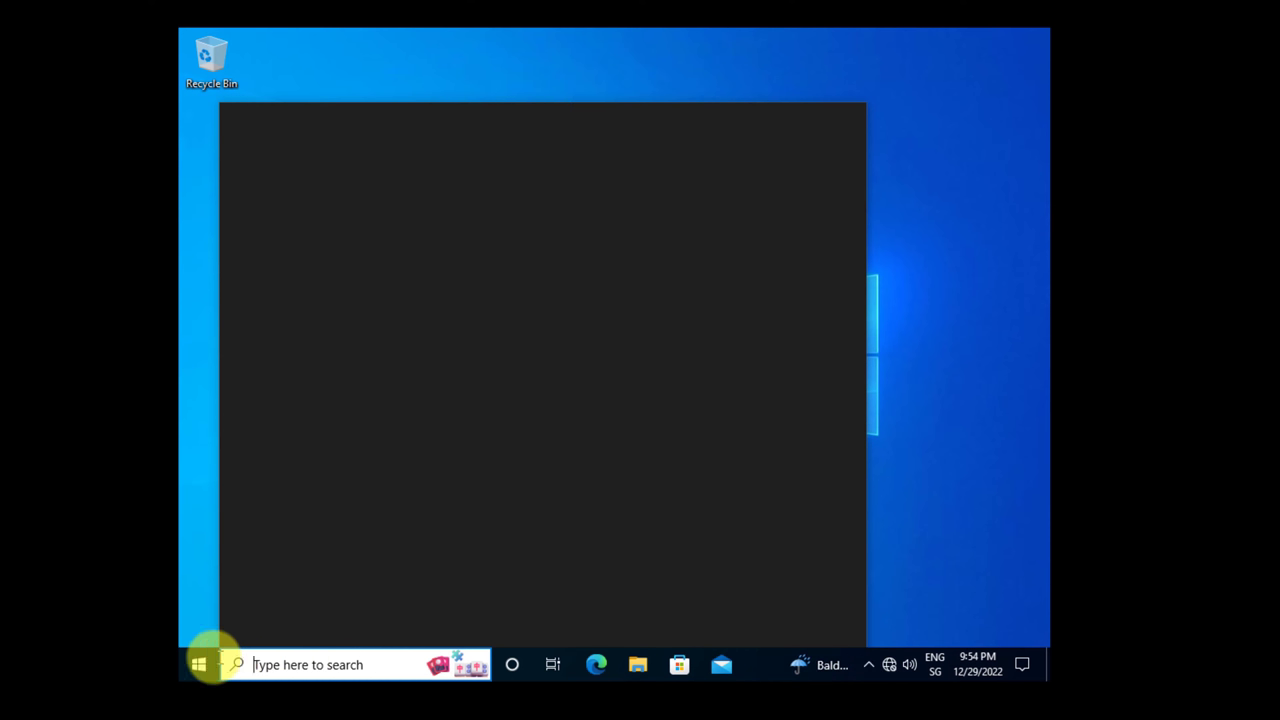
pyautogui.click(200, 663)
pyautogui.click(262, 658)
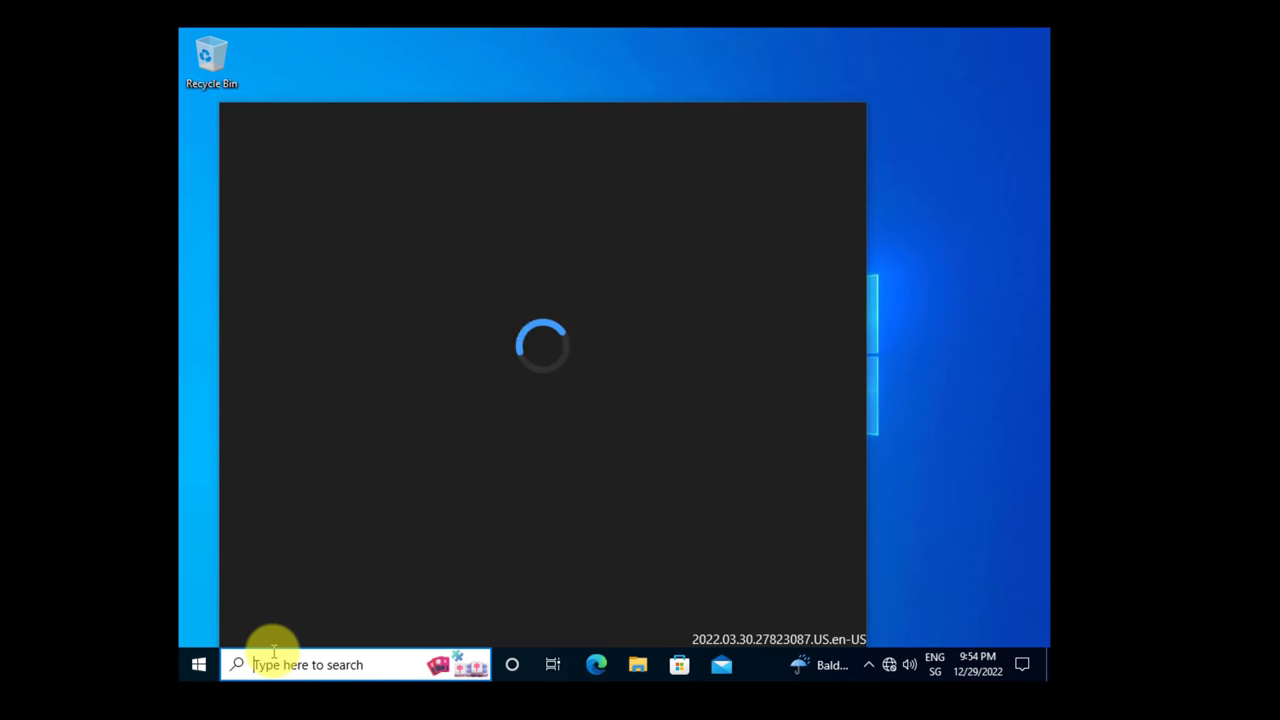
pyautogui.write('cmd')
pyautogui.press('Return')
pyautogui.write('i')
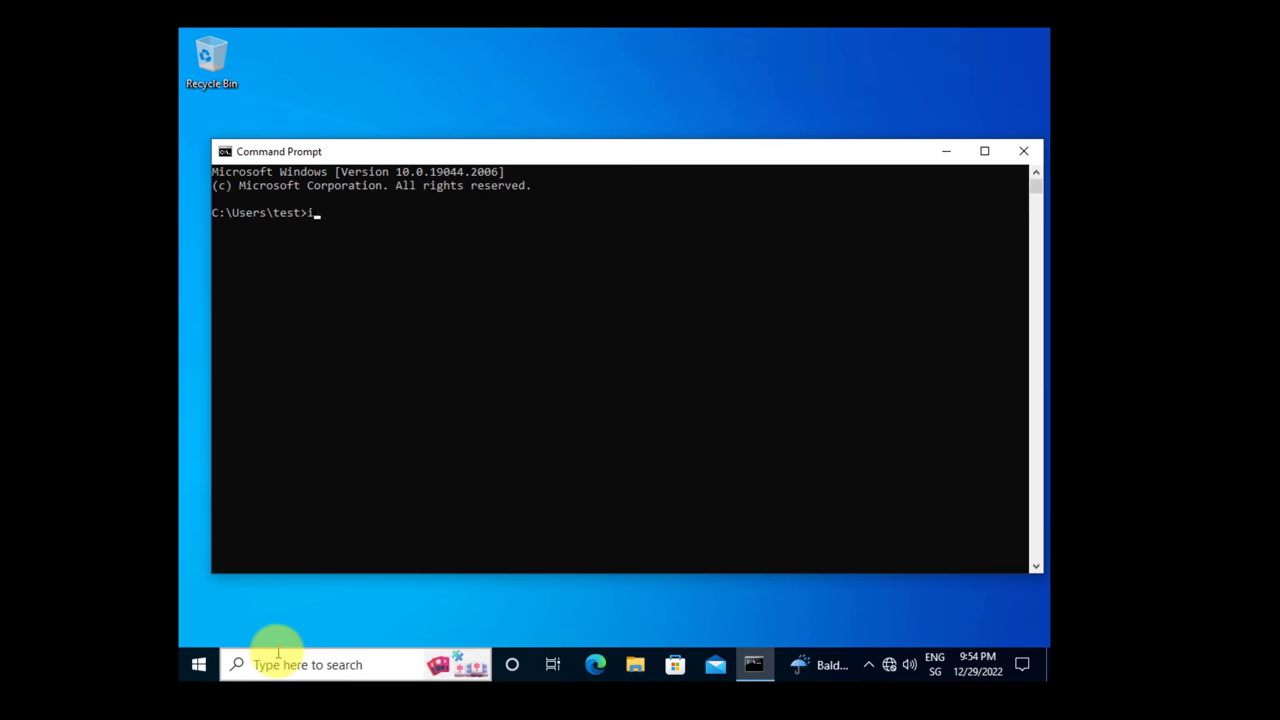
pyautogui.write('pconfig')
pyautogui.press('Return')
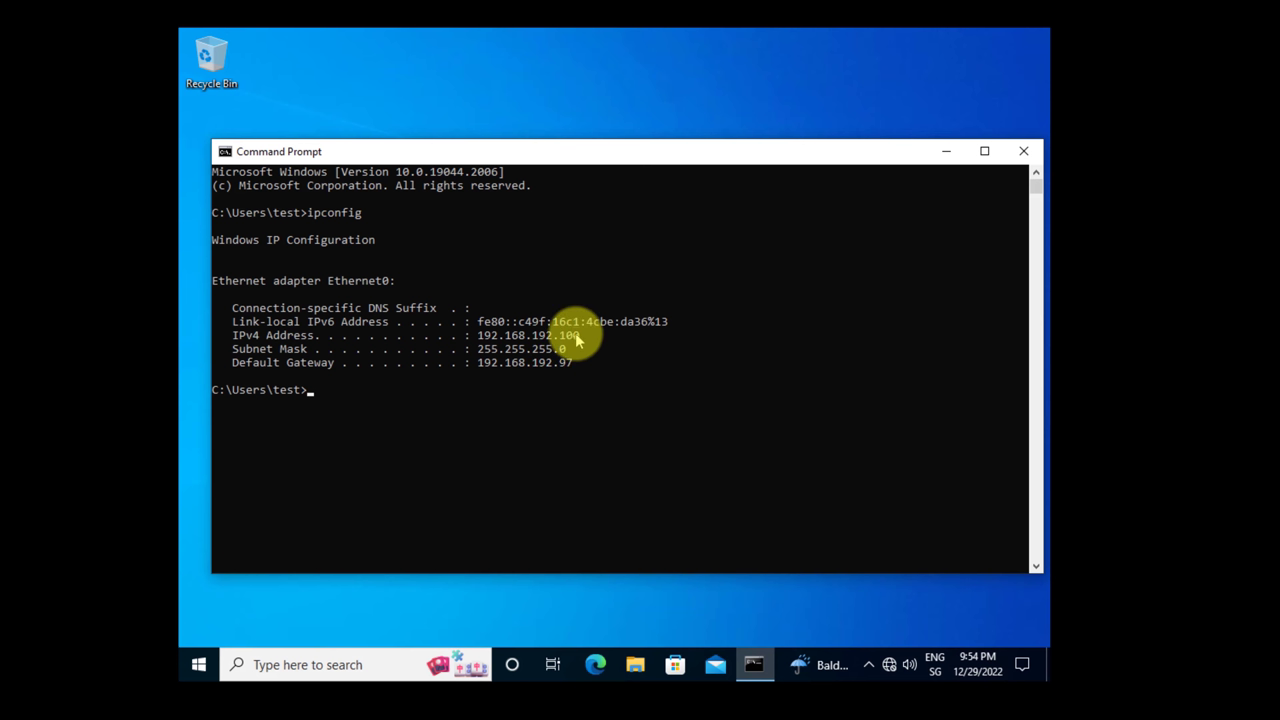
pyautogui.click(575, 335)
pyautogui.click(534, 393)
pyautogui.write('gp')
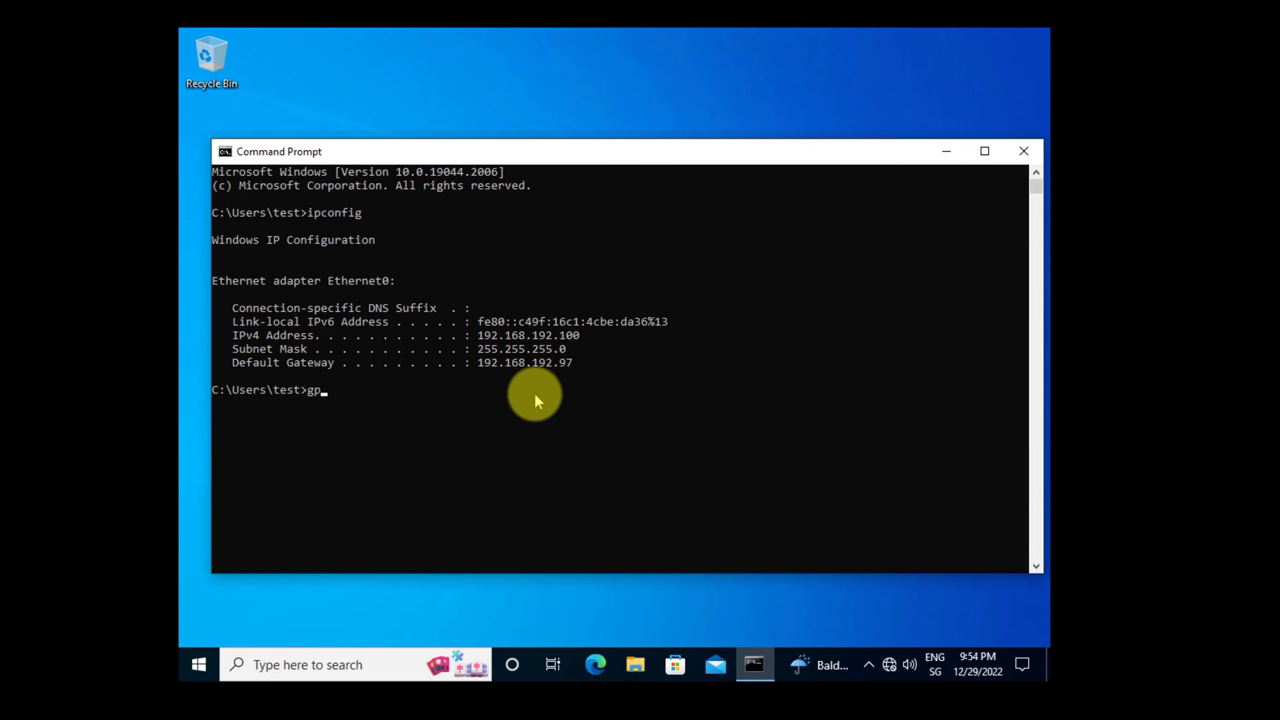
pyautogui.write('update /force')
pyautogui.press('Return')
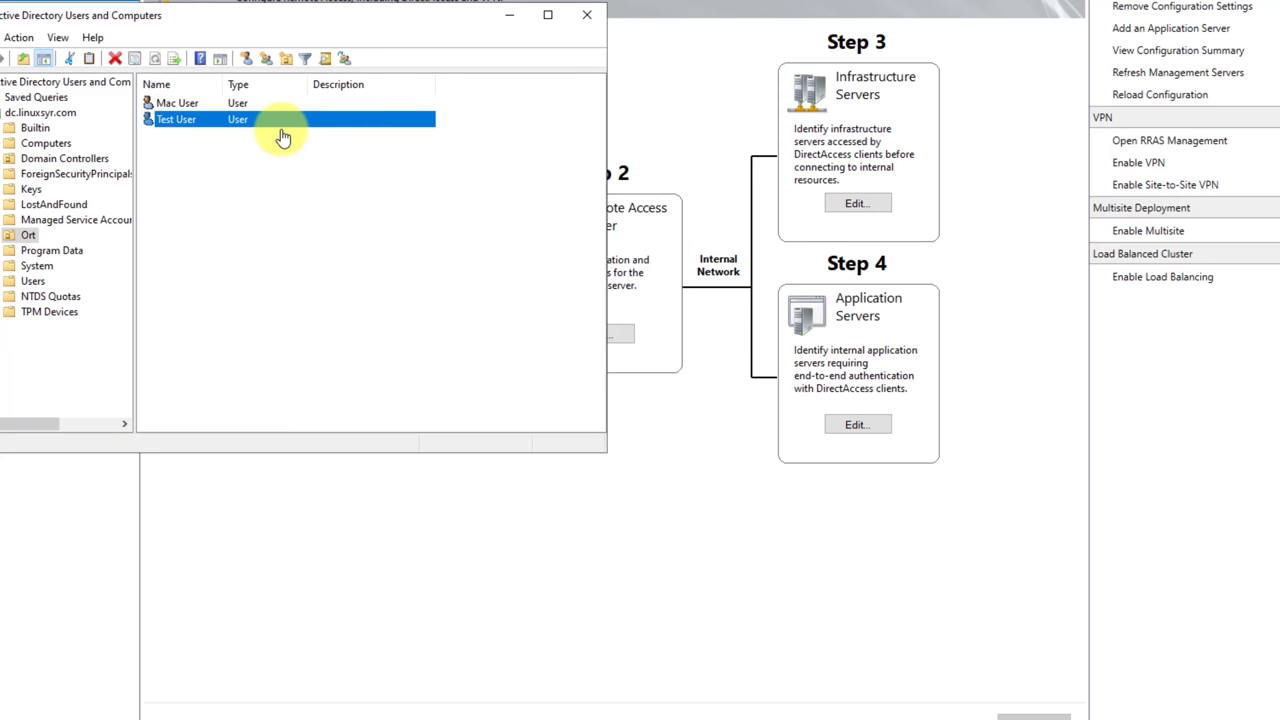
# Add the group entered as 'dmo' to Test User's Member Of list and close the properties.
pyautogui.doubleClick(277, 131)
pyautogui.click(258, 79)
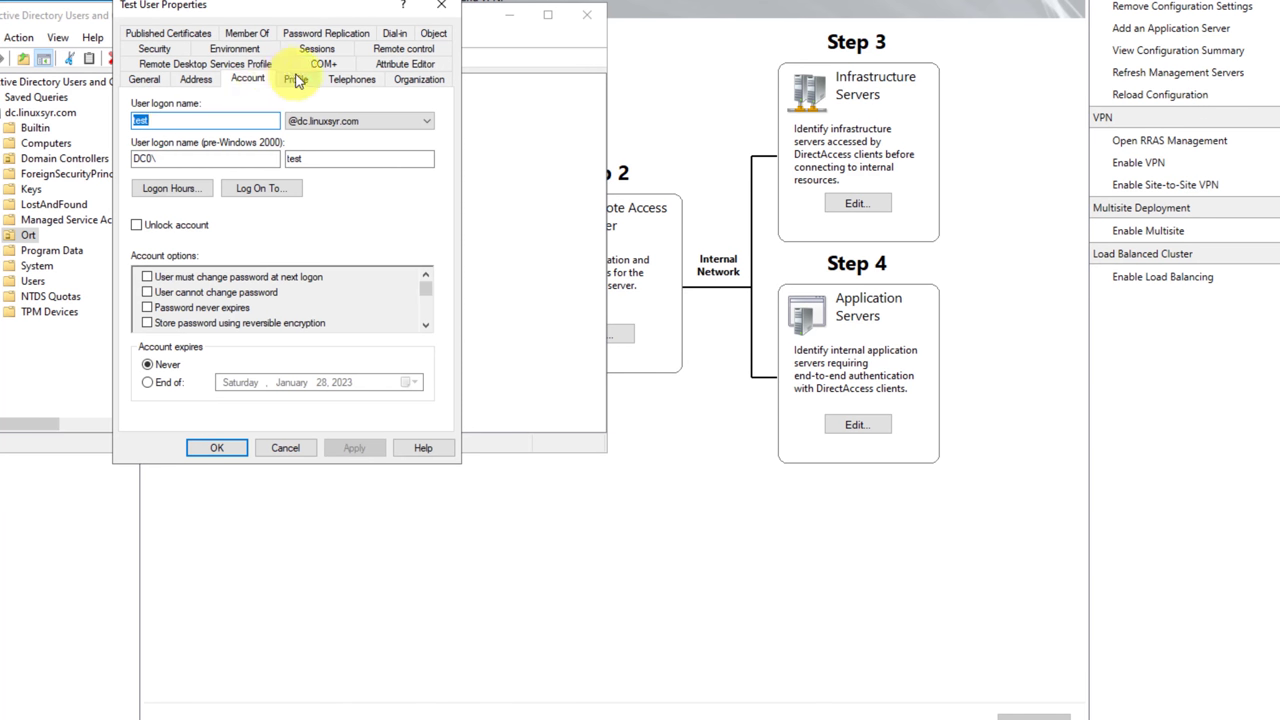
pyautogui.click(258, 34)
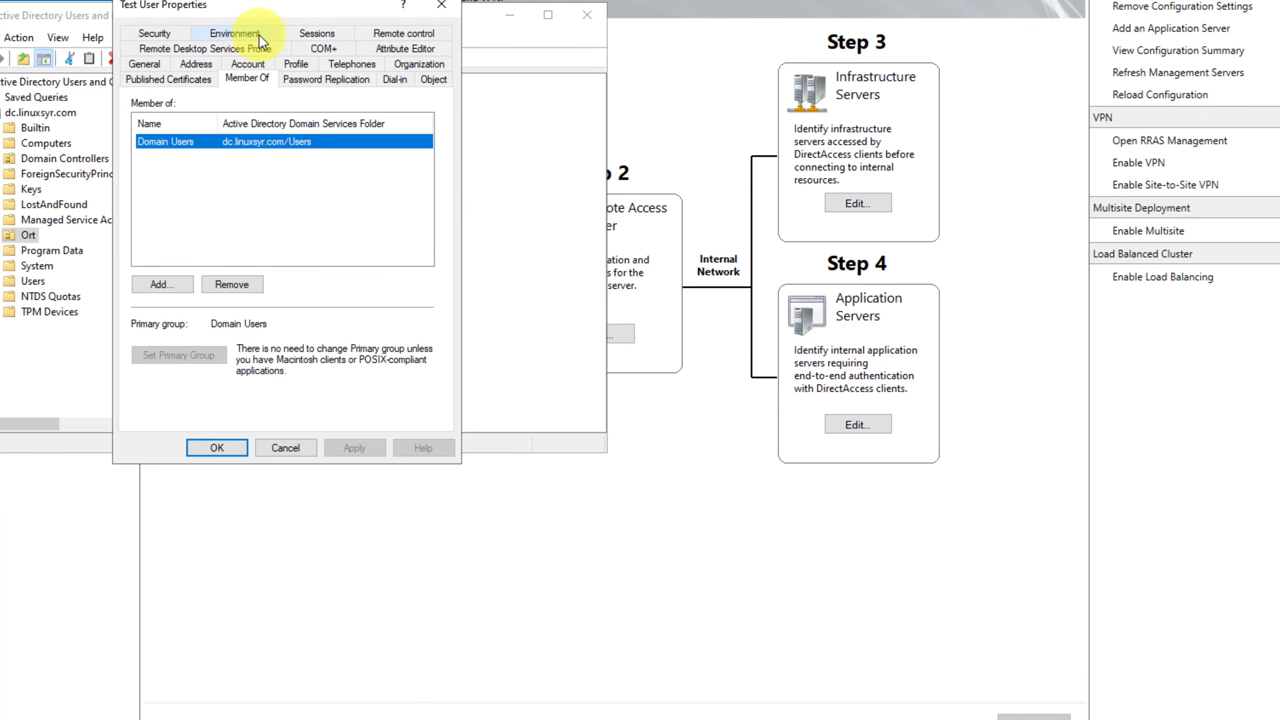
pyautogui.click(189, 284)
pyautogui.write('dmo')
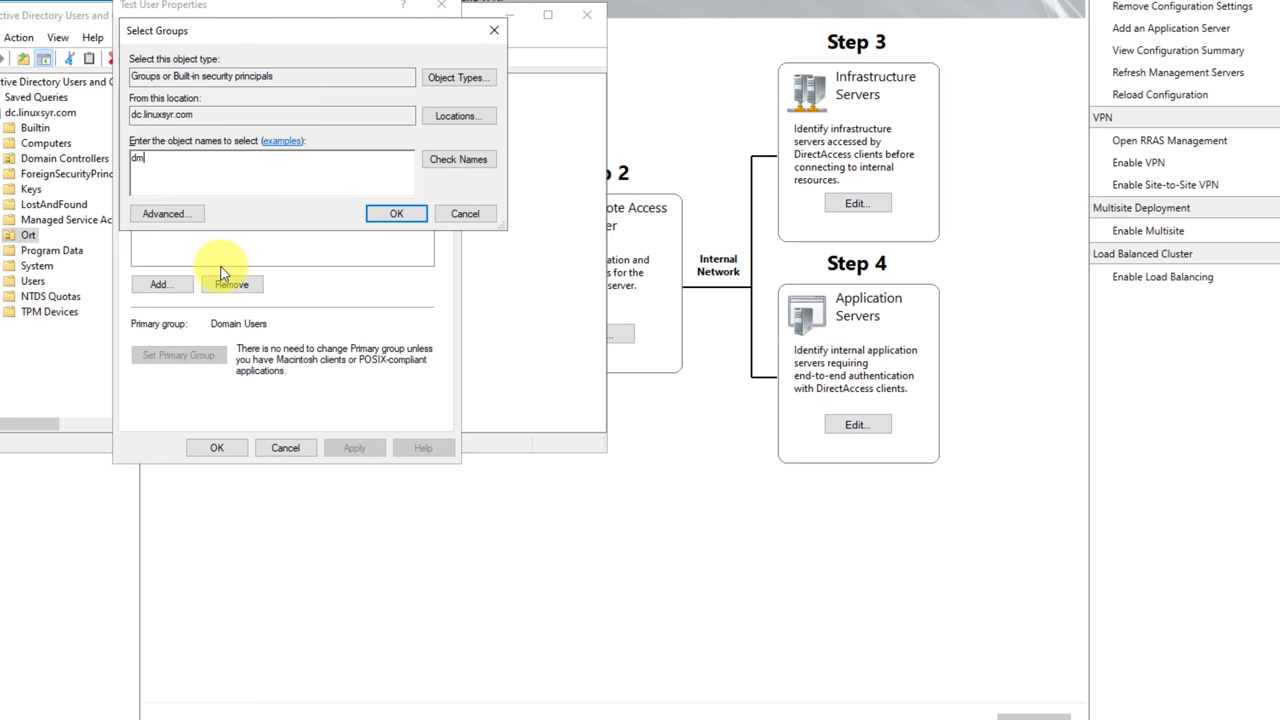
pyautogui.click(396, 213)
pyautogui.click(441, 6)
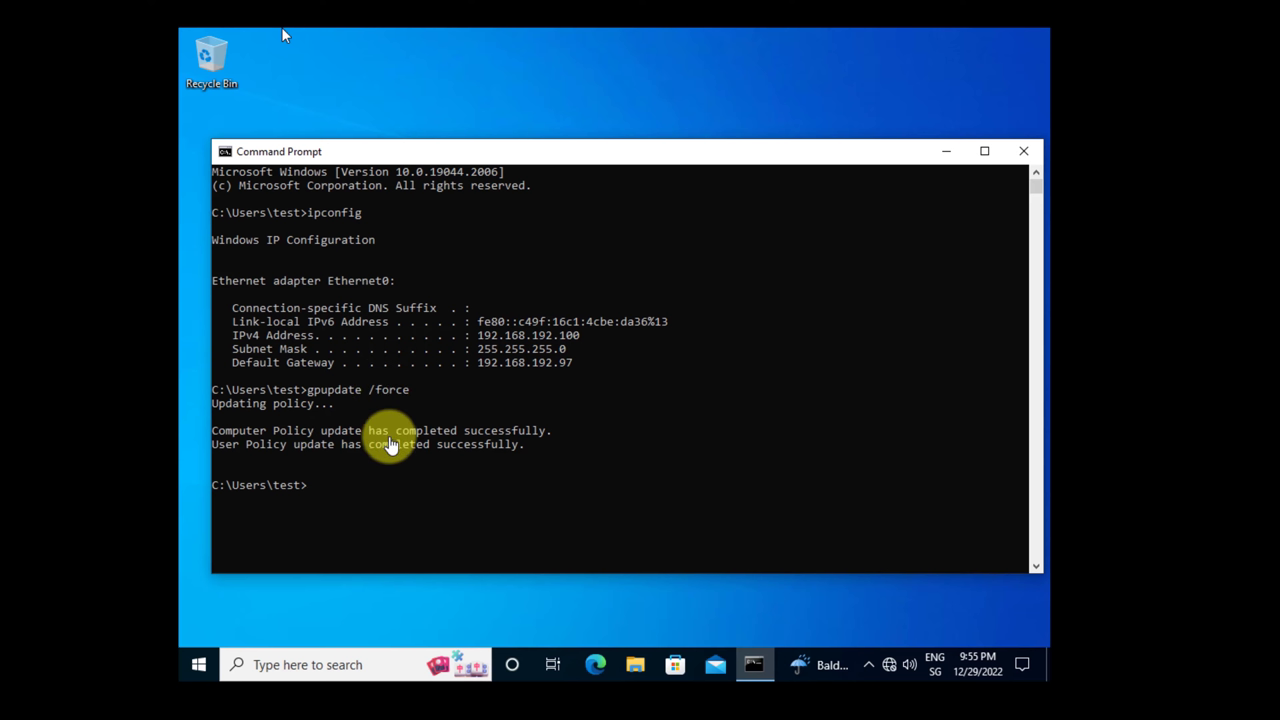
# Let gpupdate /force finish, then choose Switch user to return to the sign-in screen.
pyautogui.press('Up')
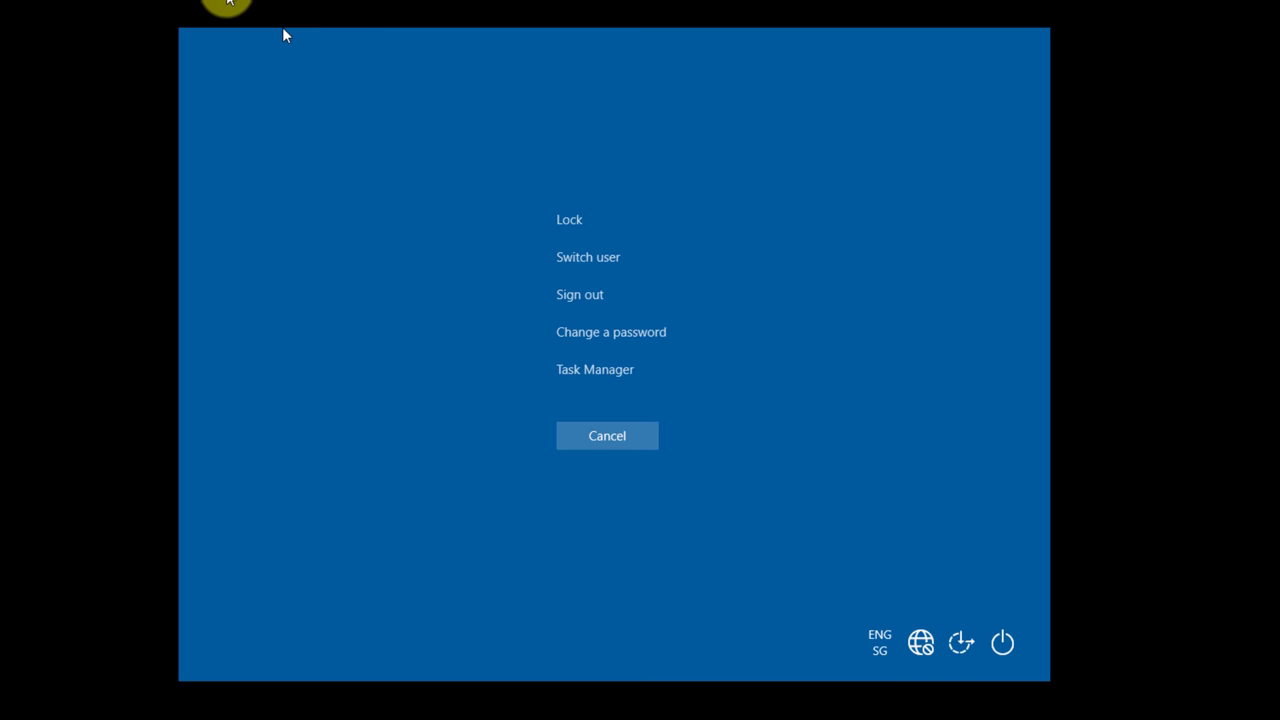
pyautogui.click(580, 260)
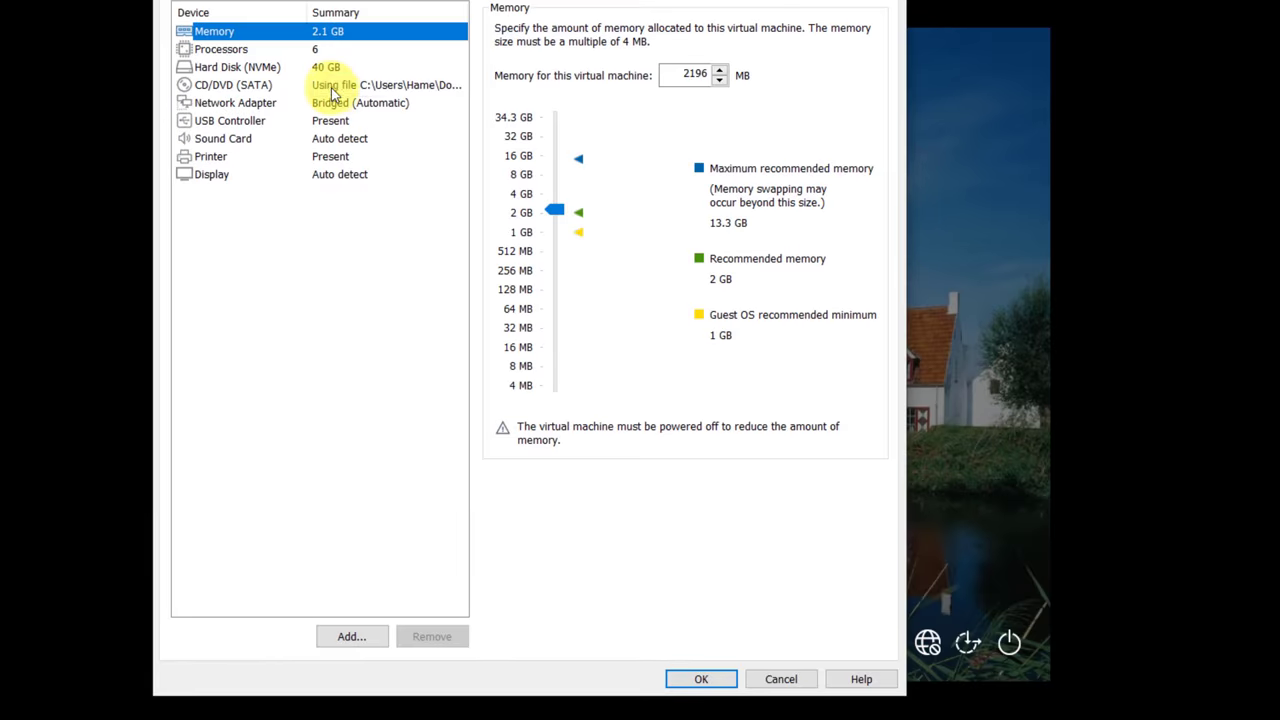
# Set the client VM's network adapter to NAT, save the settings, and choose Other user at sign-in.
pyautogui.click(322, 87)
pyautogui.click(333, 105)
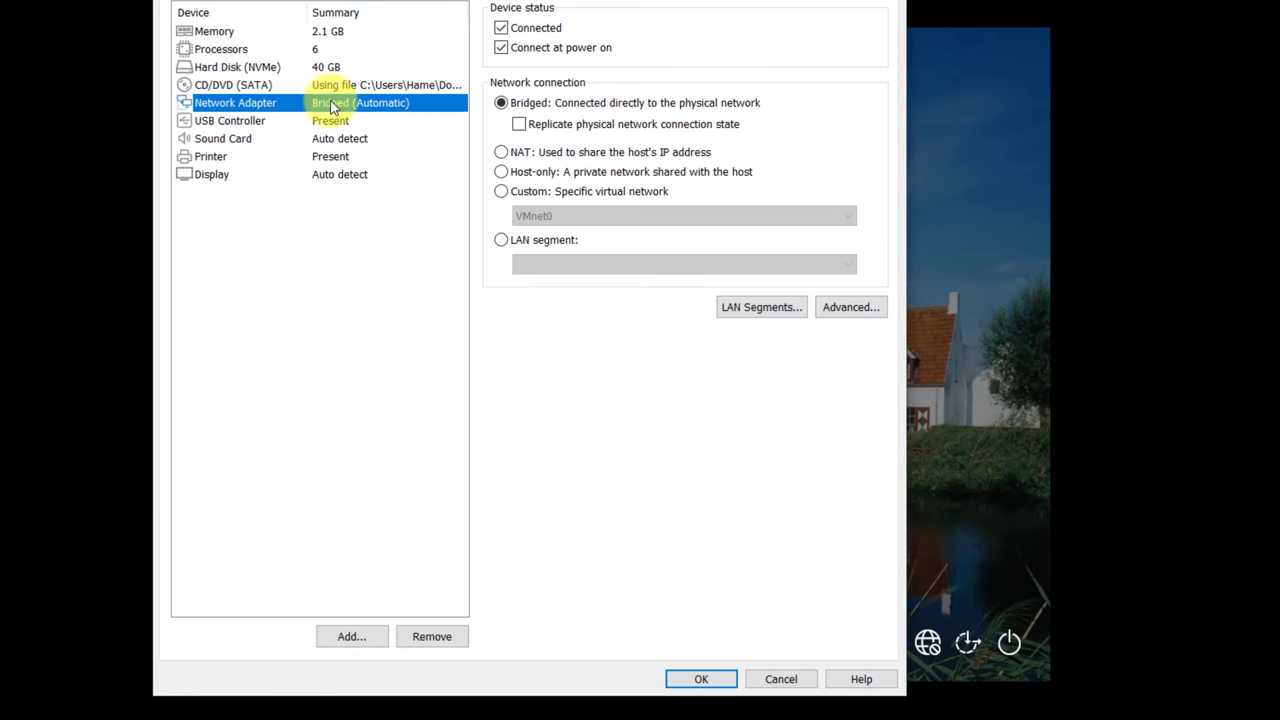
pyautogui.click(501, 152)
pyautogui.click(775, 307)
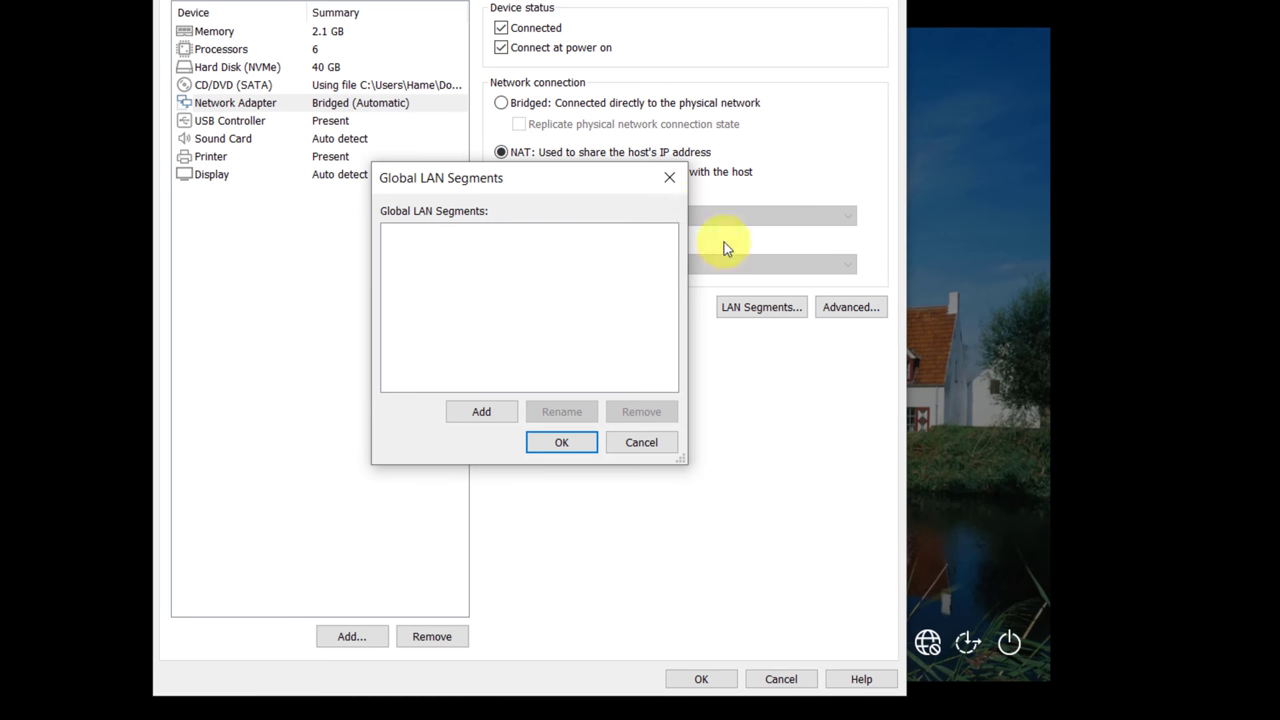
pyautogui.click(670, 178)
pyautogui.click(848, 306)
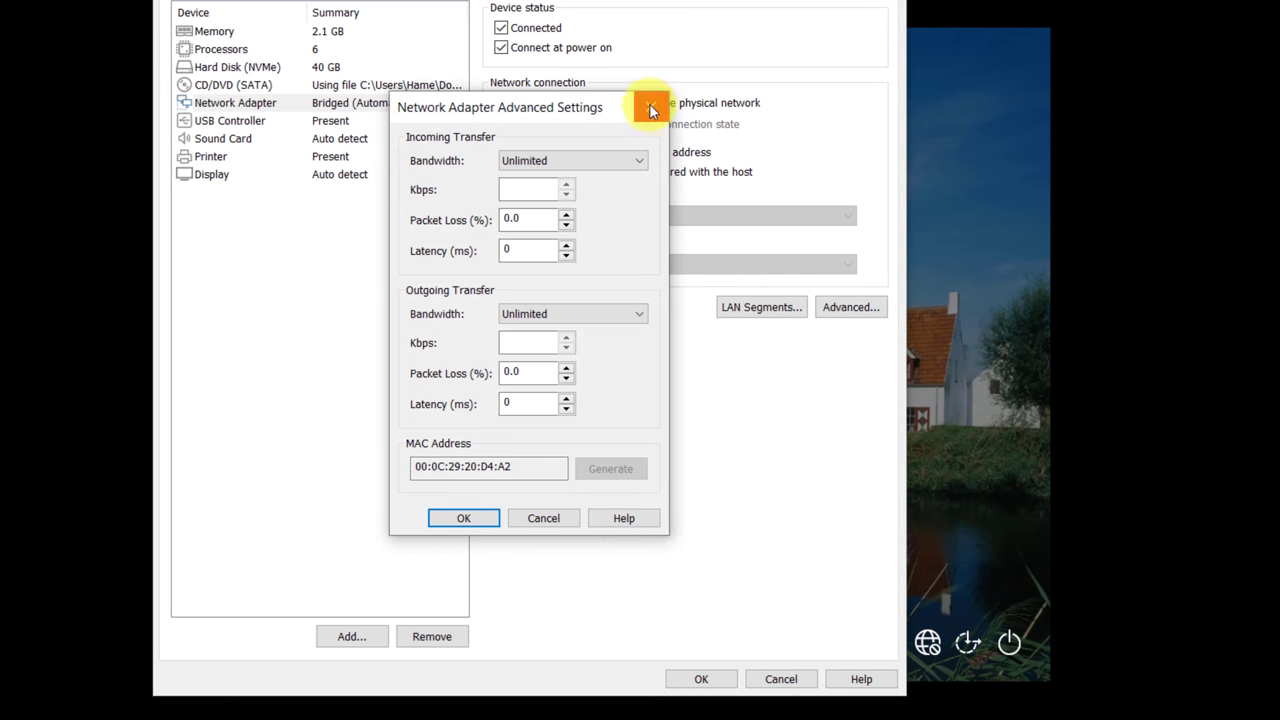
pyautogui.click(650, 107)
pyautogui.click(701, 679)
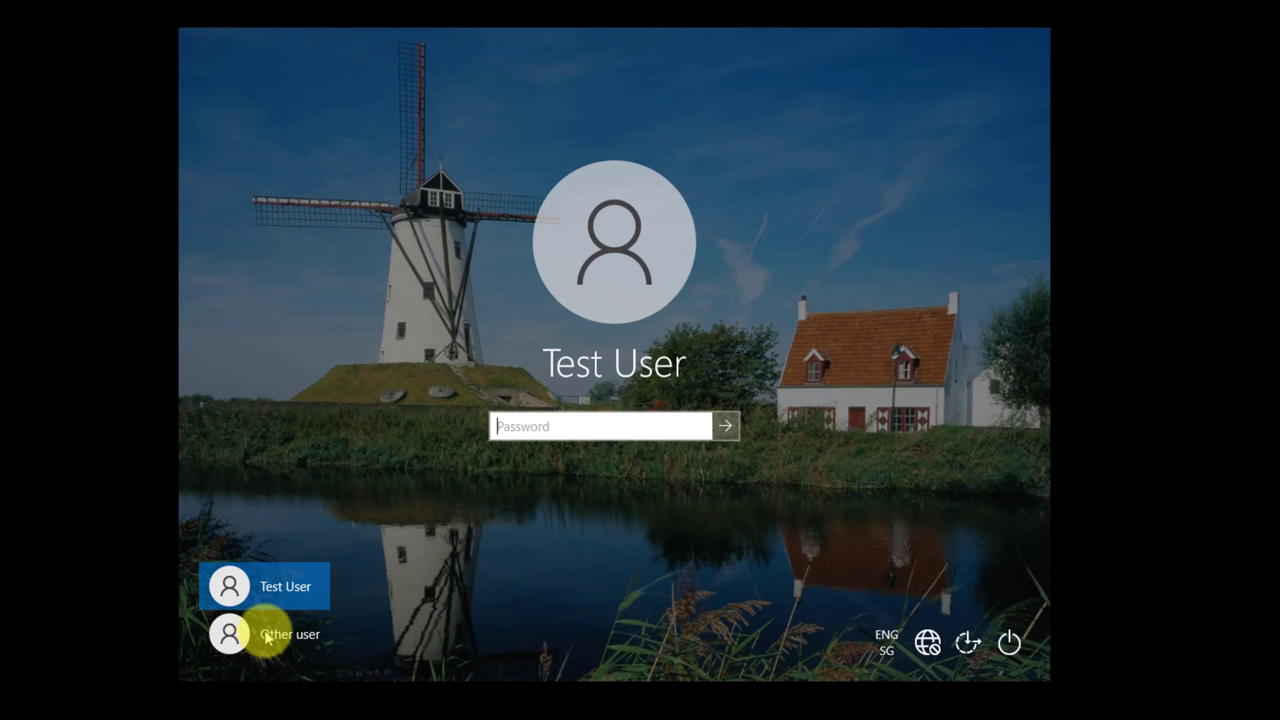
pyautogui.click(266, 636)
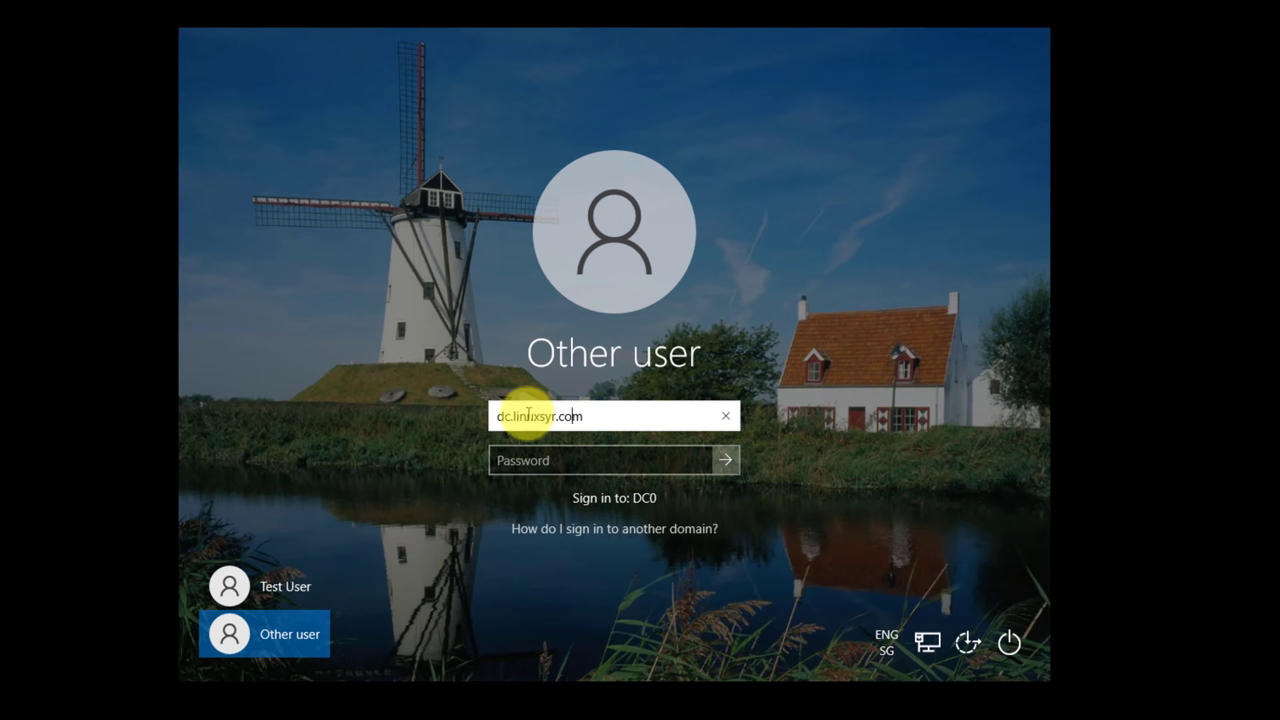
# Sign in as the domain test user and type cmd into the taskbar search.
pyautogui.write('test@')
pyautogui.press('Tab')
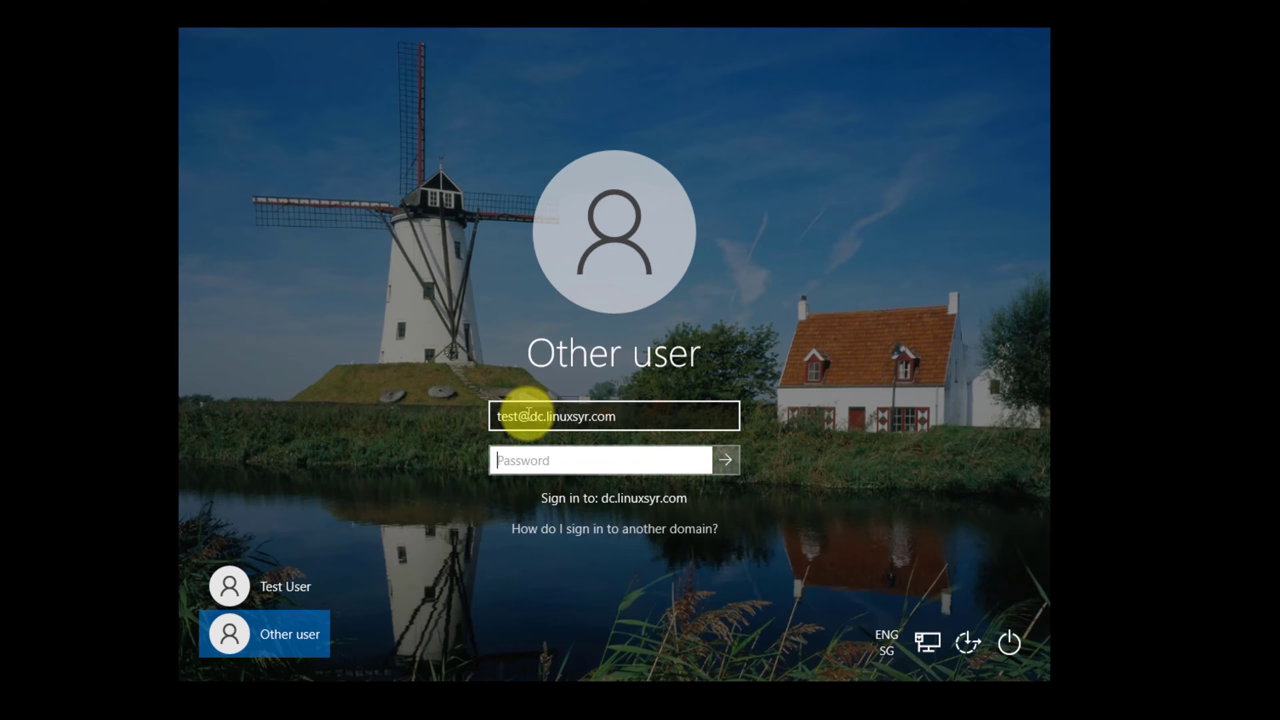
pyautogui.write('P')
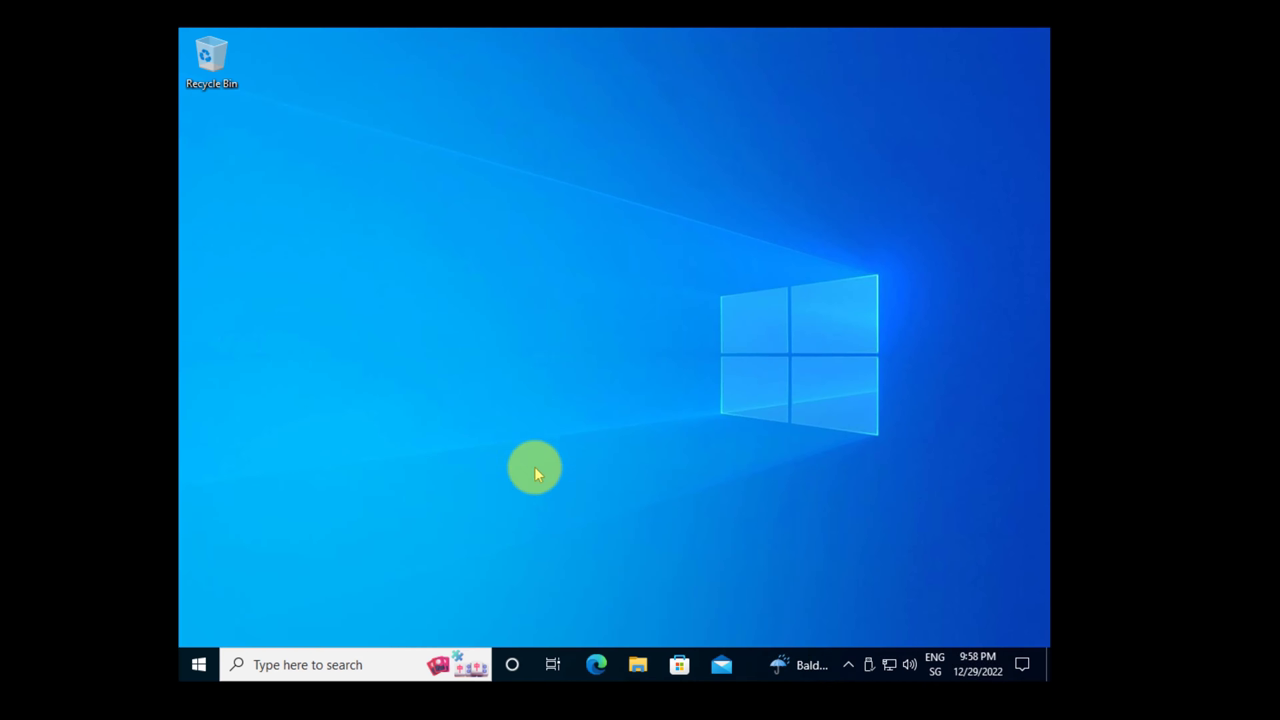
pyautogui.click(343, 662)
pyautogui.write('m')
pyautogui.press('BackSpace')
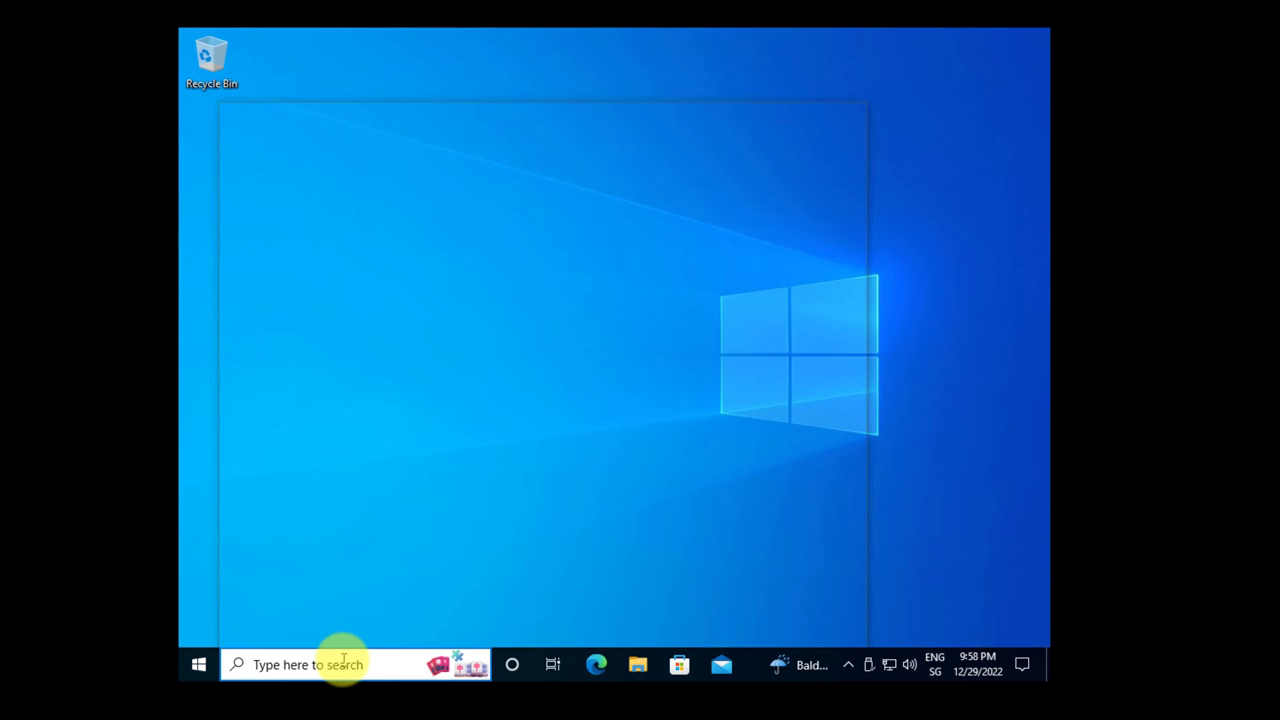
pyautogui.write('cmd')
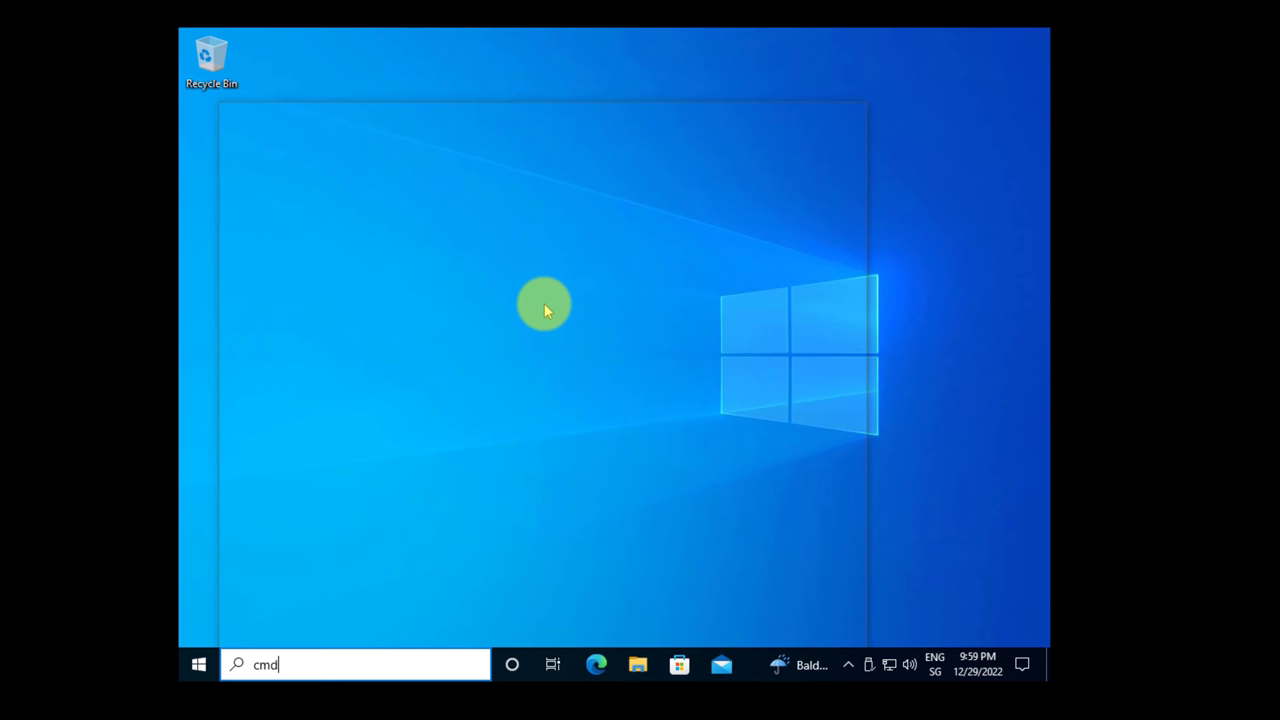
# Open Command Prompt from the search results and run gpupdate /force.
pyautogui.click(200, 662)
pyautogui.click(277, 663)
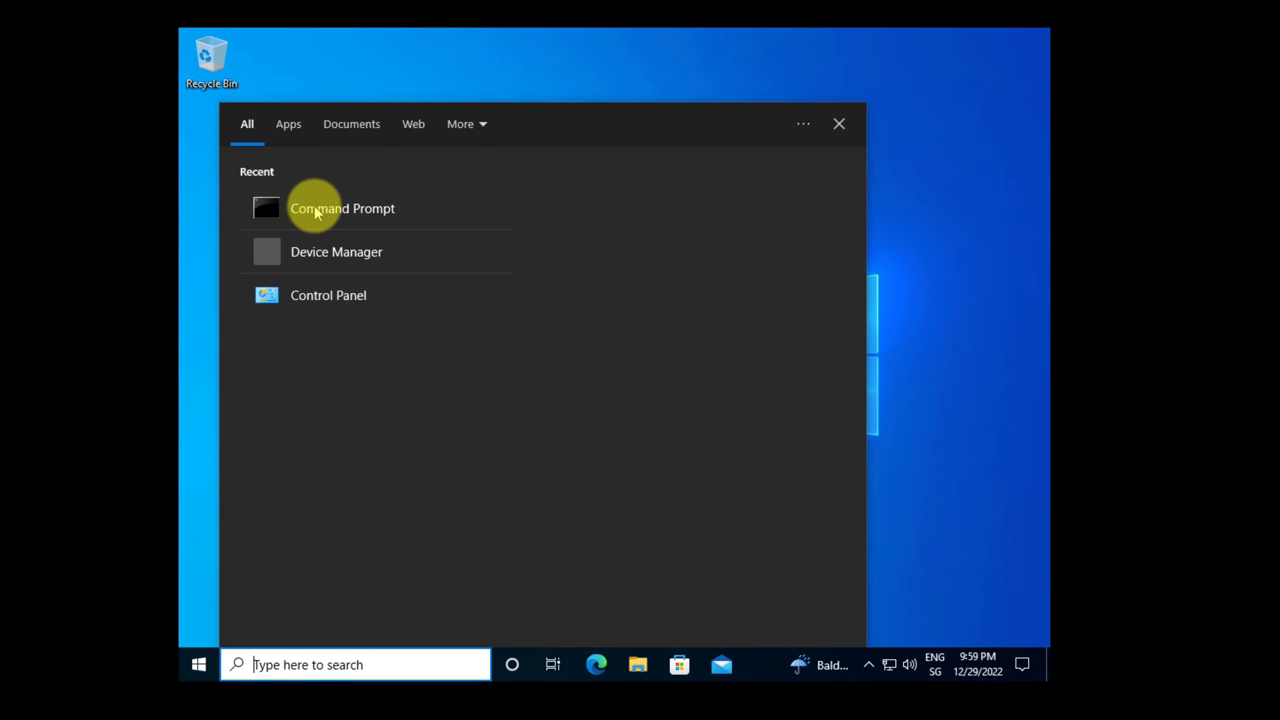
pyautogui.click(314, 210)
pyautogui.write('g')
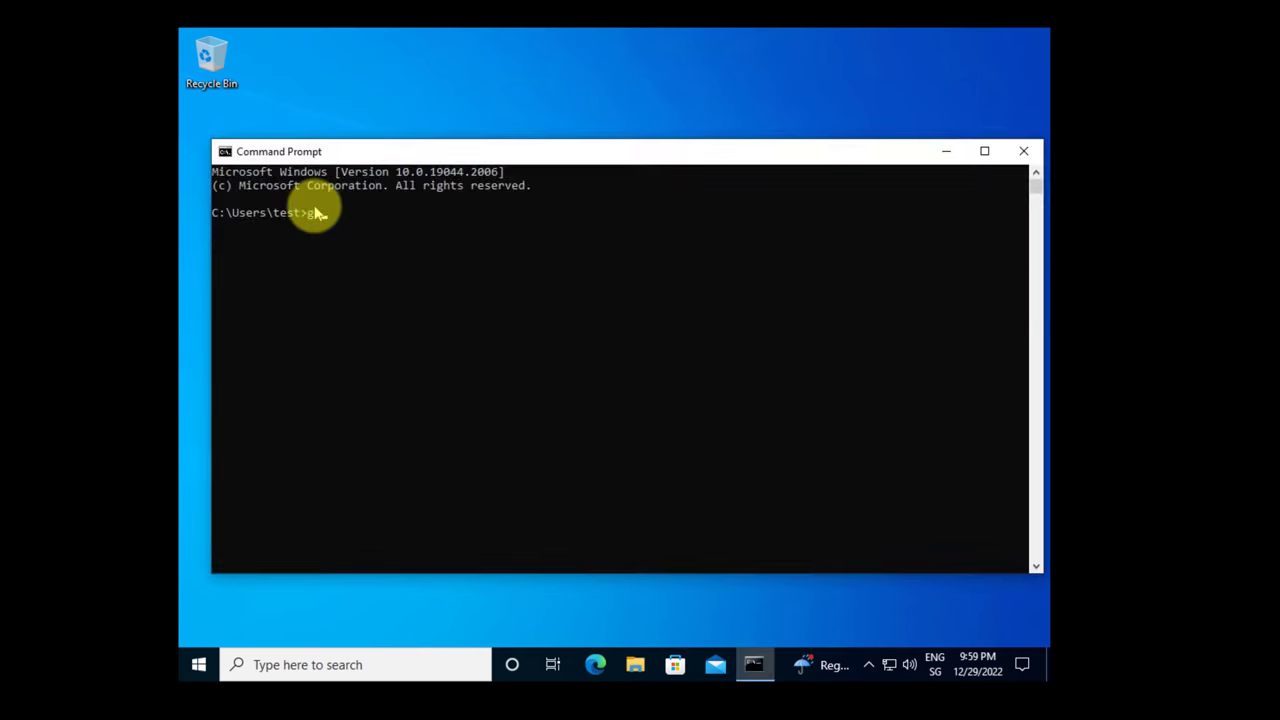
pyautogui.write('pupdate /force')
pyautogui.press('Return')
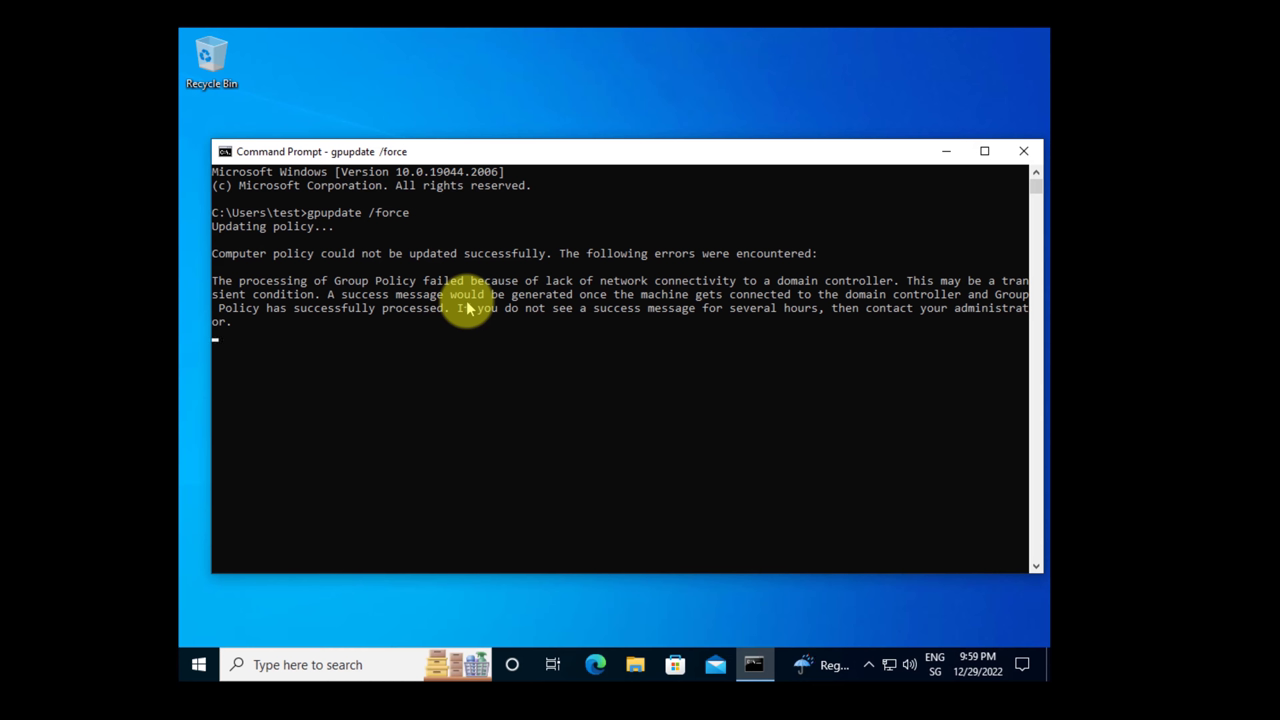
# Run ipconfig to check the IP details, then ping dc.linuxsyr.com and stop it.
pyautogui.write('ipconfig')
pyautogui.press('Return')
pyautogui.click(630, 525)
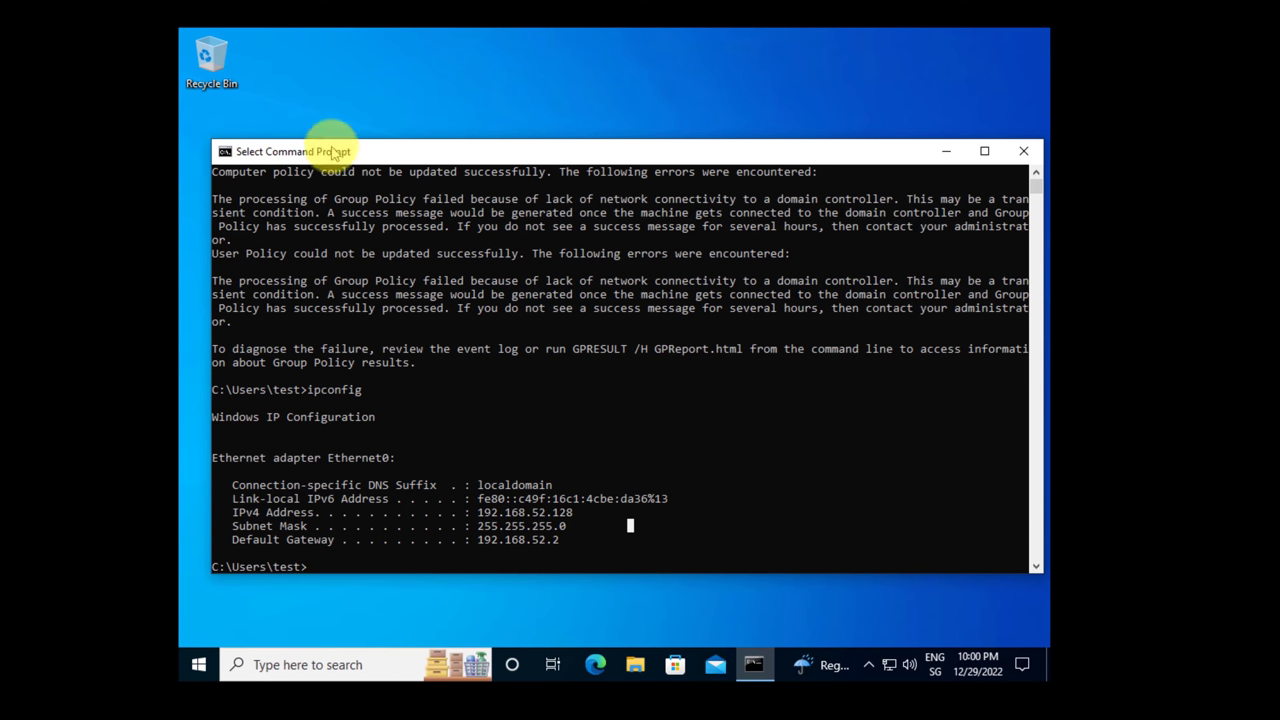
pyautogui.write('ping dc.linuxsyr.com')
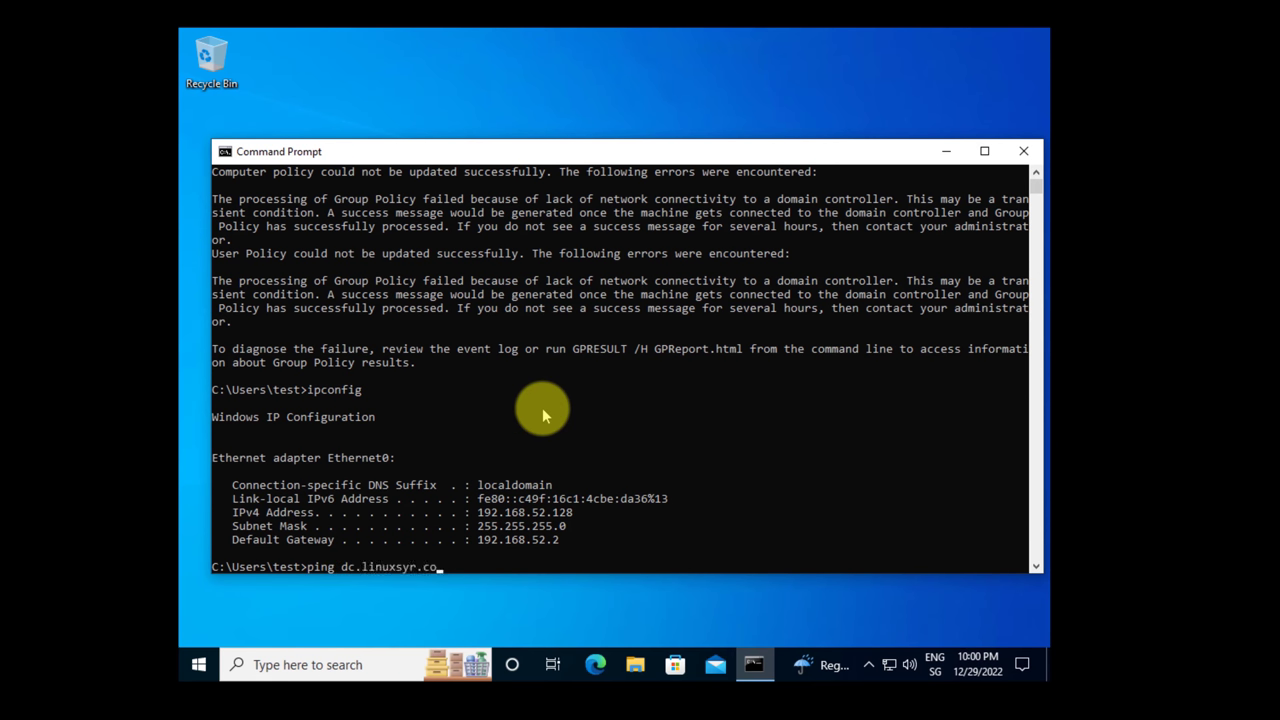
pyautogui.press('Return')
pyautogui.hotkey('ctrl', 'c')
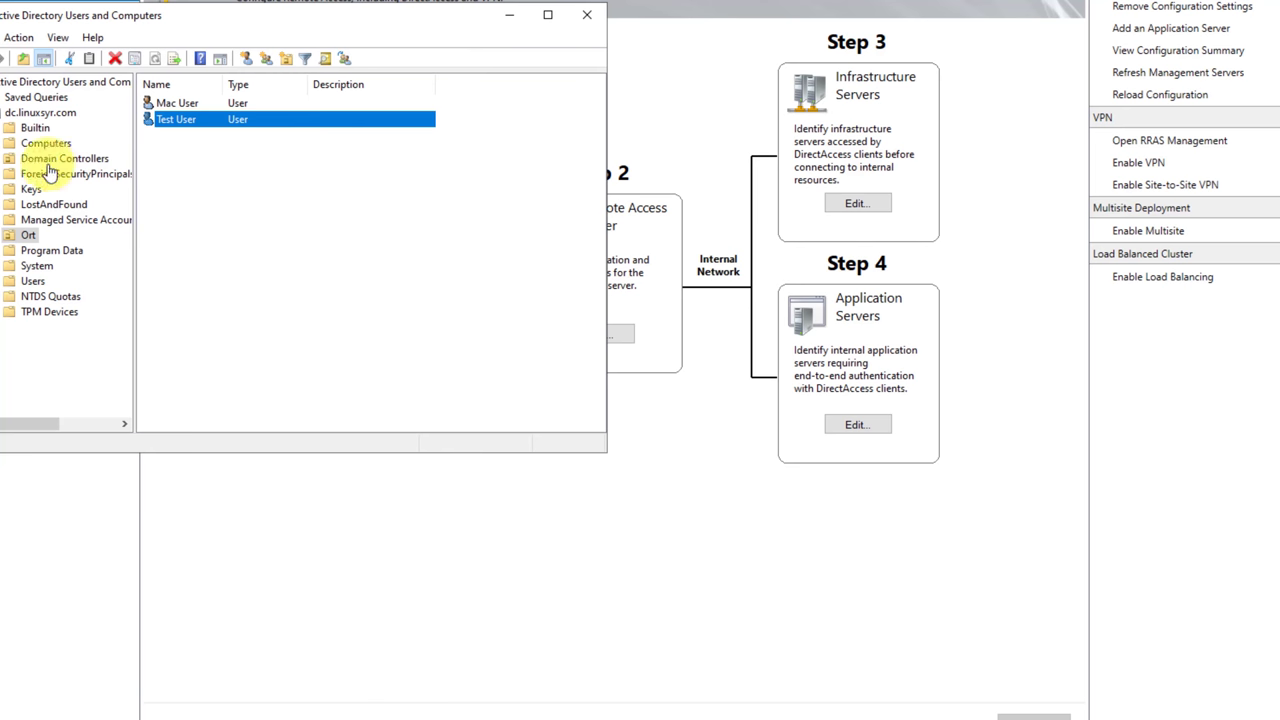
# Show the Computers container, then run ipconfig and mark the server's IPv4 address 192.168.192.97.
pyautogui.click(40, 145)
pyautogui.press('super')
pyautogui.write('cmd')
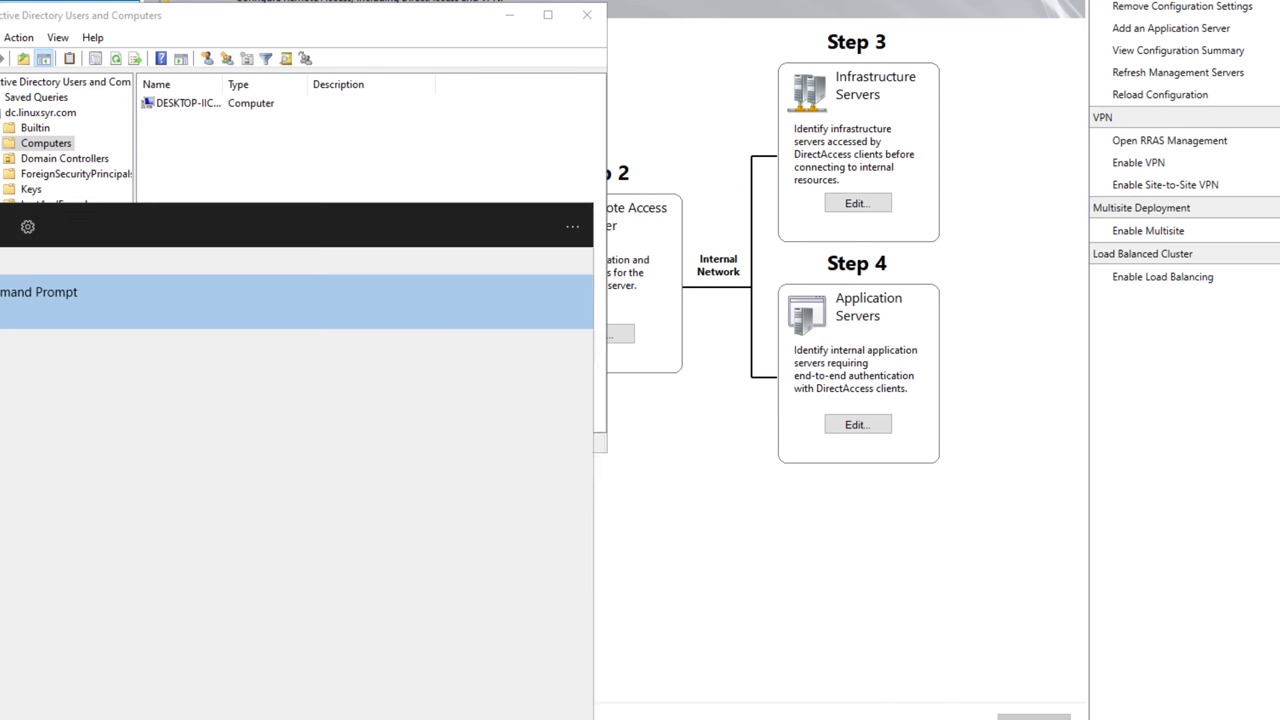
pyautogui.press('Return')
pyautogui.write('ipconfig')
pyautogui.press('Return')
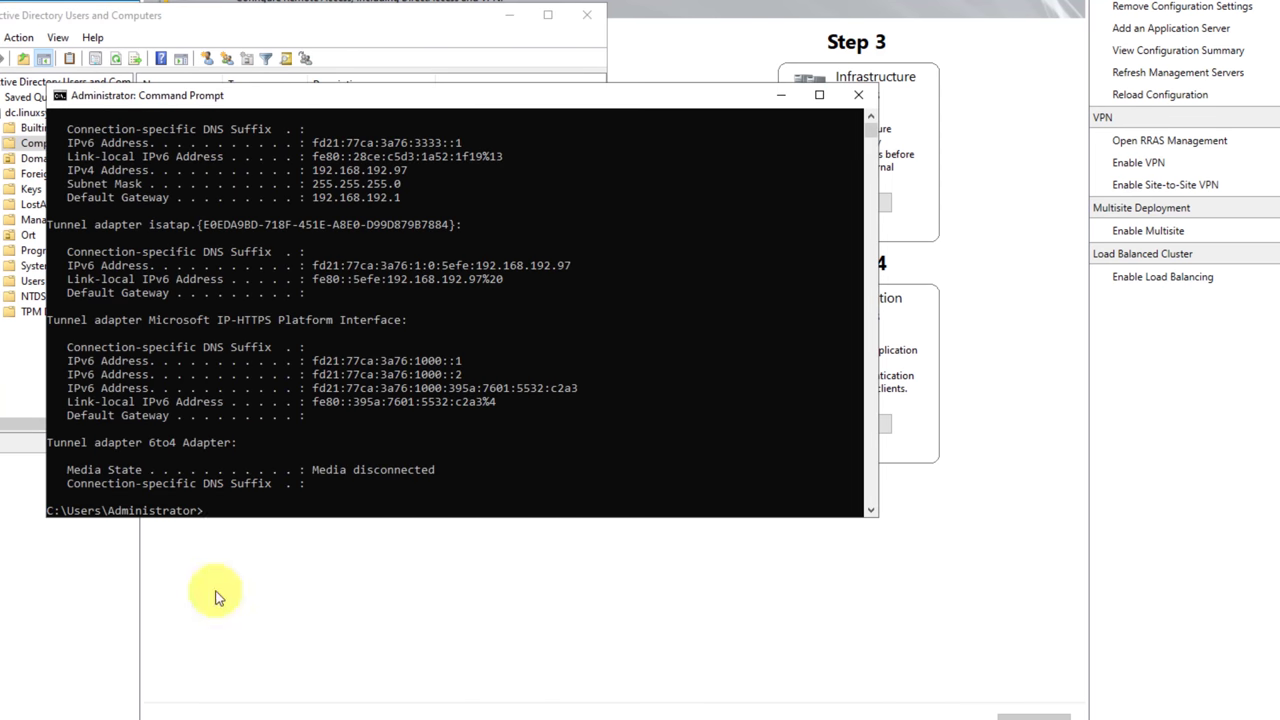
pyautogui.moveTo(406, 170); pyautogui.dragTo(371, 174)
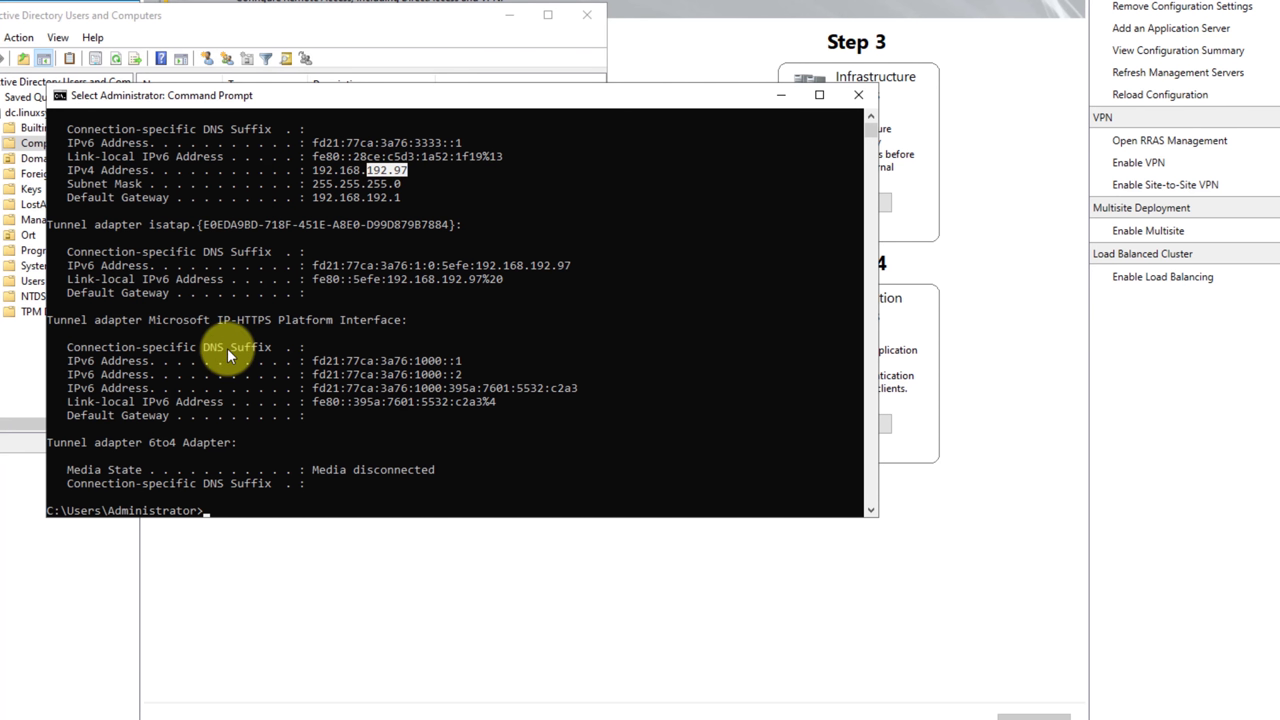
pyautogui.scroll(3, 227, 348)
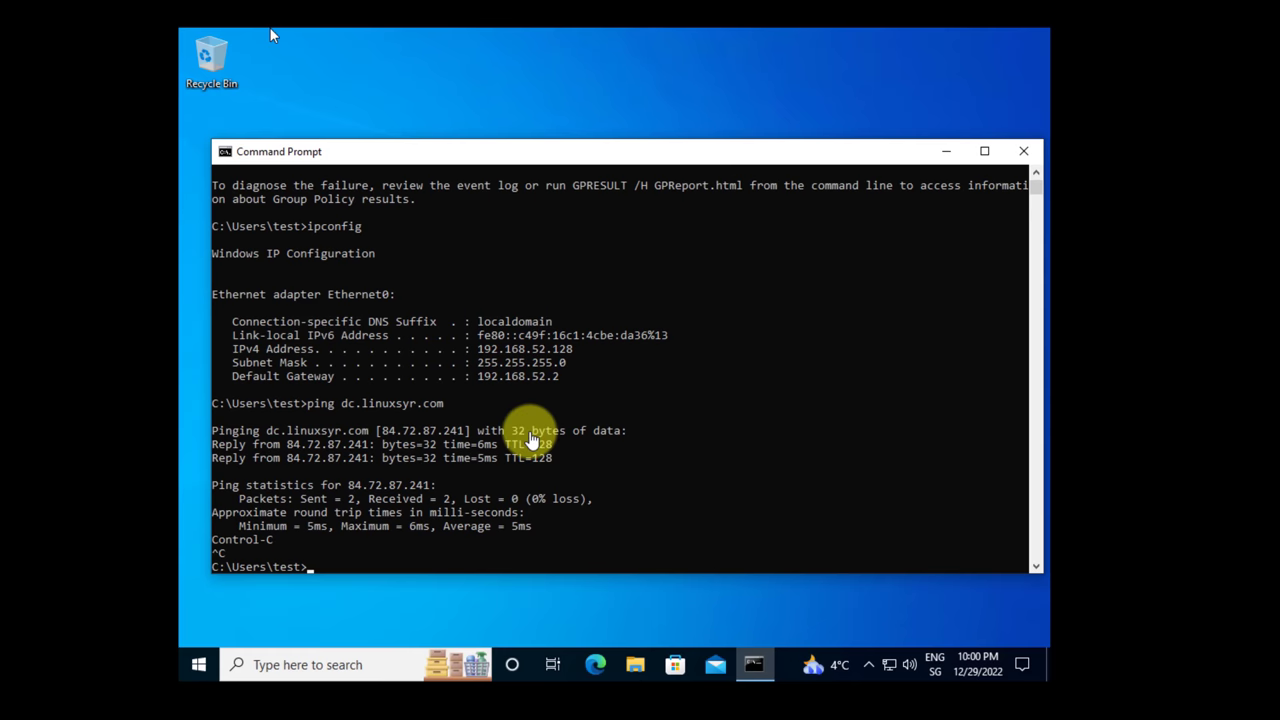
# Ping 192.168.192.97 from the client and confirm four replies with 0% loss.
pyautogui.doubleClick(522, 431)
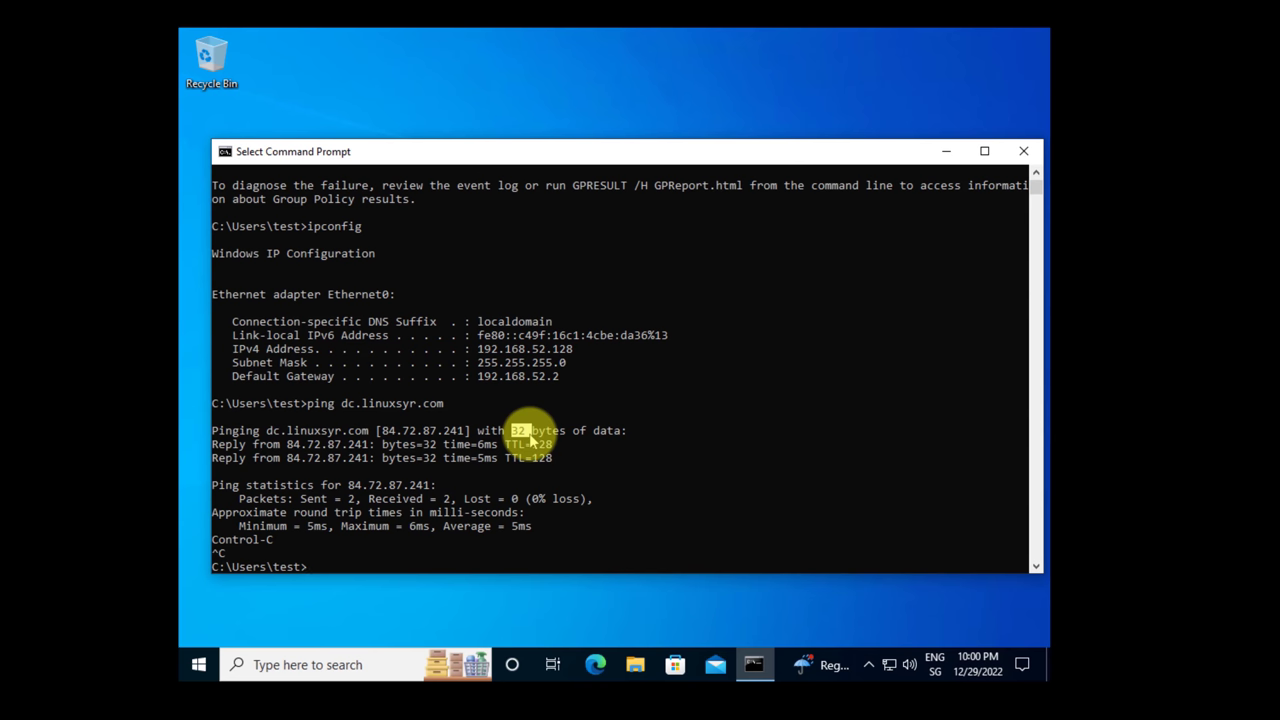
pyautogui.write('ping 192.168.192.97')
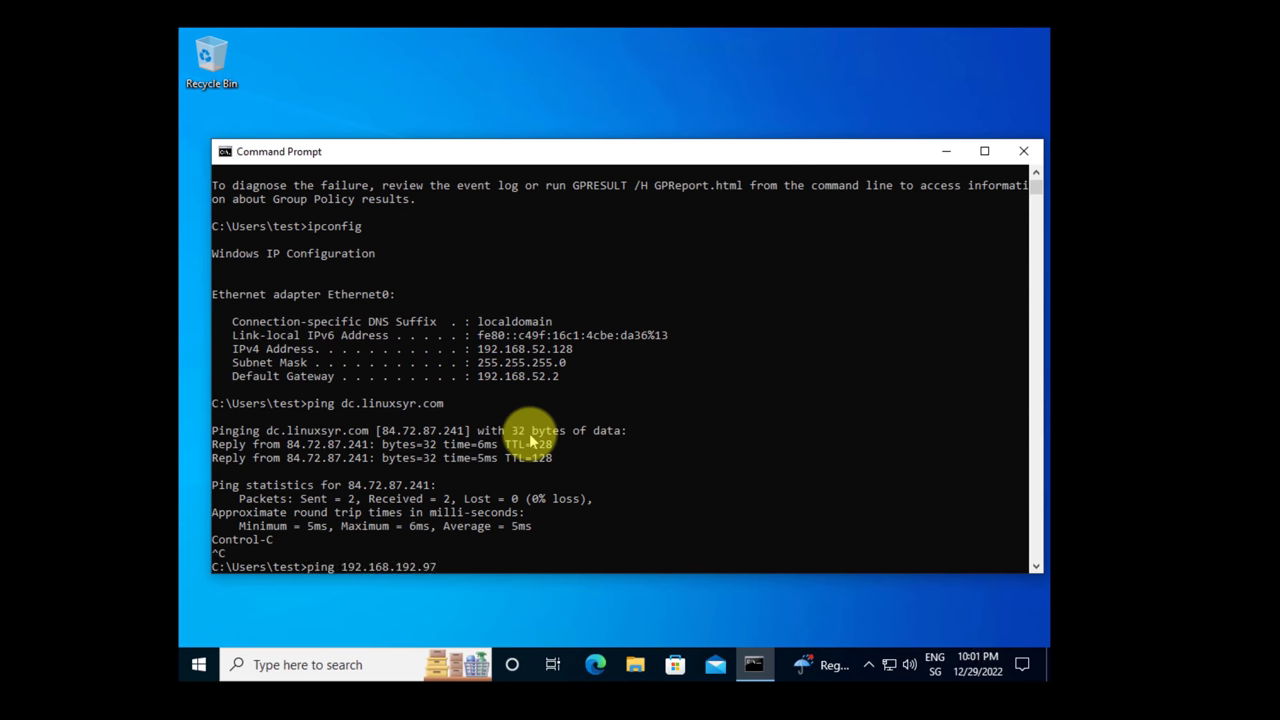
pyautogui.press('Return')
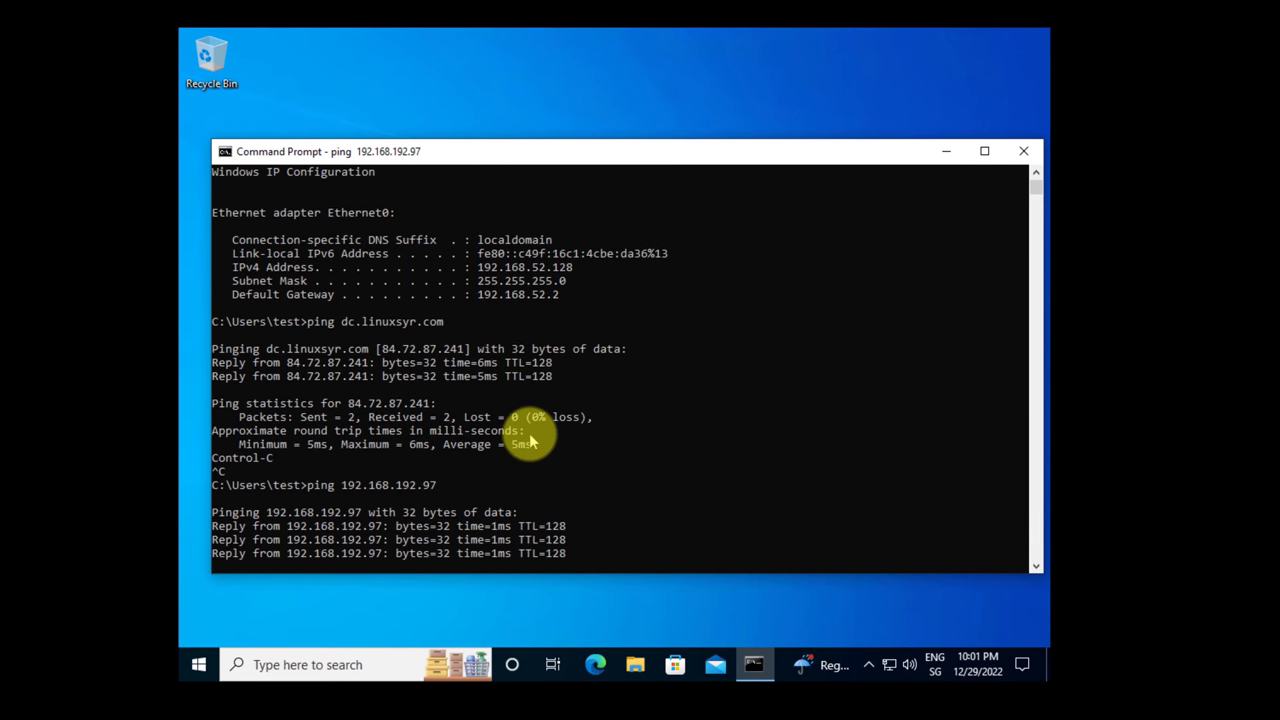
pyautogui.moveTo(378, 389)
pyautogui.mouseDown()
pyautogui.moveTo(340, 403)
pyautogui.moveTo(377, 390)
pyautogui.mouseUp()
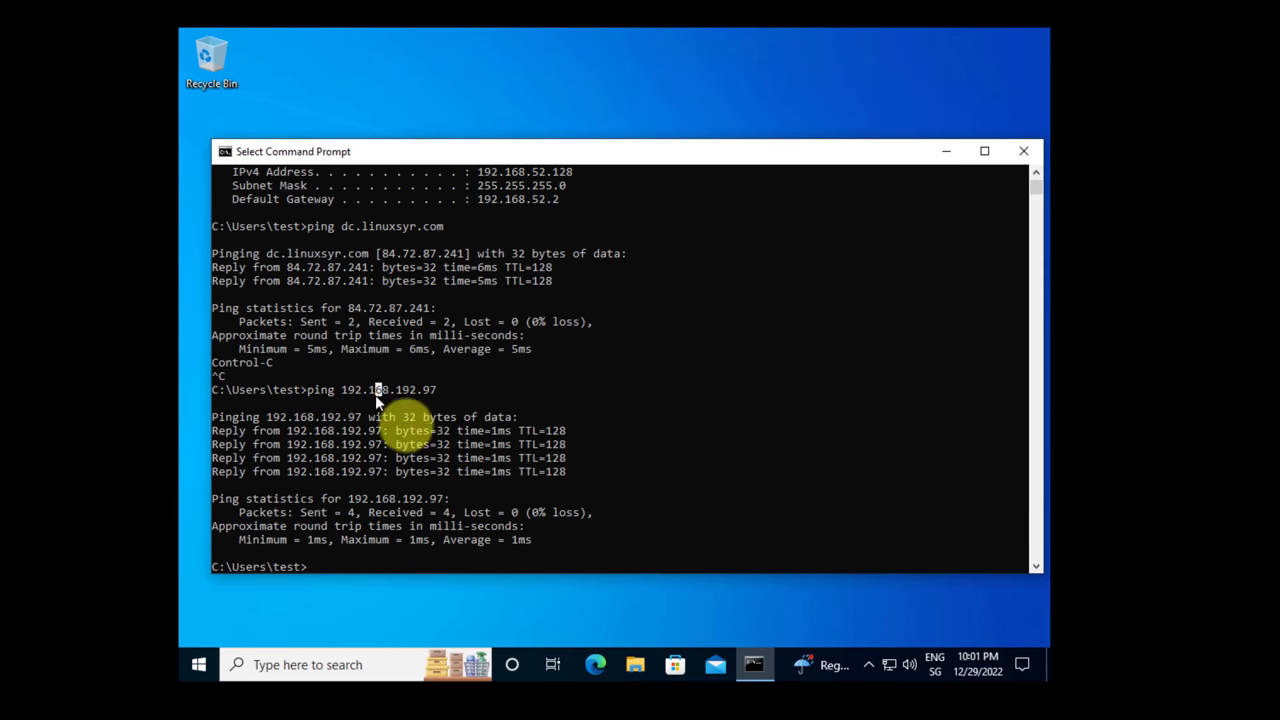
pyautogui.scroll(1, 467, 362)
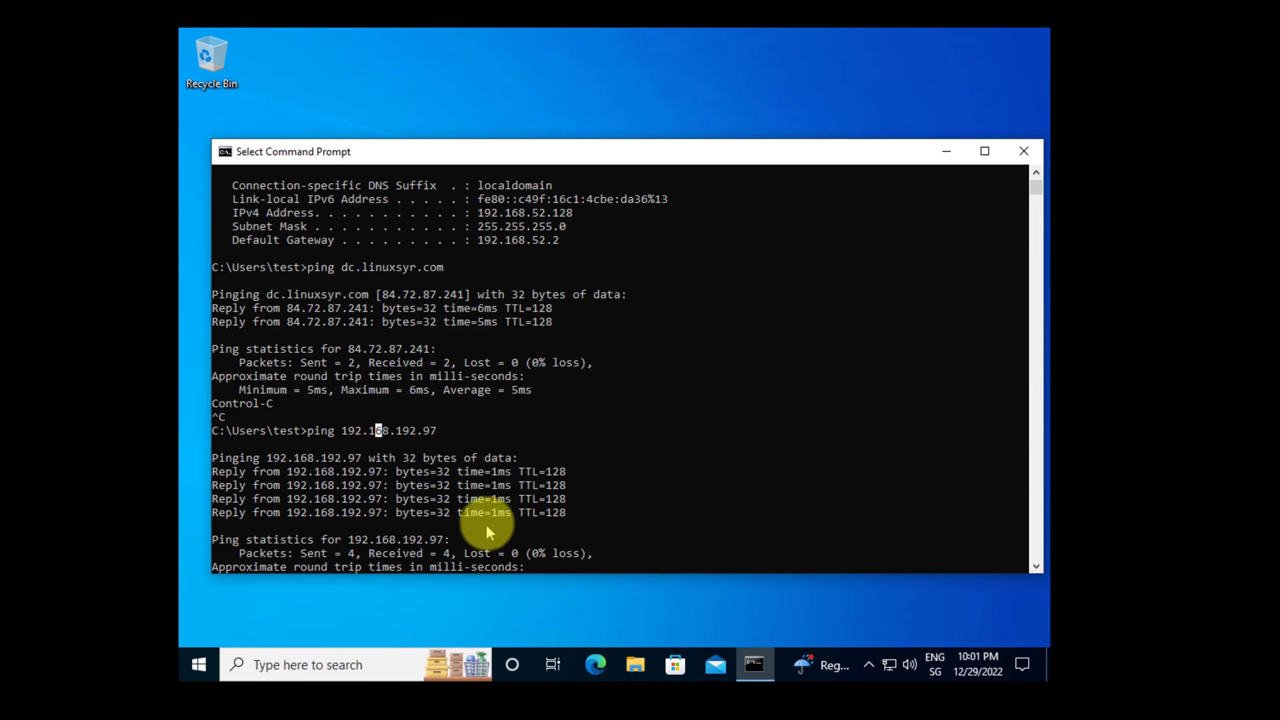
# Check the client's network connection status from the taskbar network icon.
pyautogui.click(890, 665)
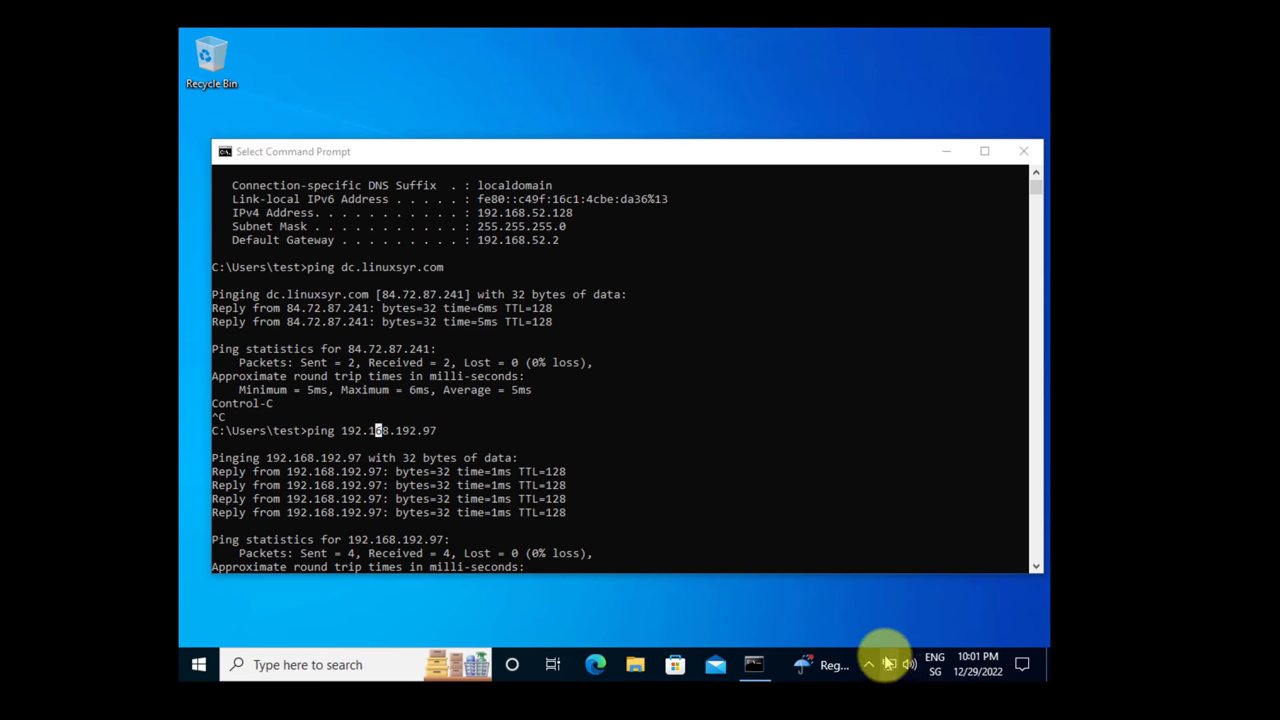
pyautogui.rightClick(886, 663)
pyautogui.press('Escape')
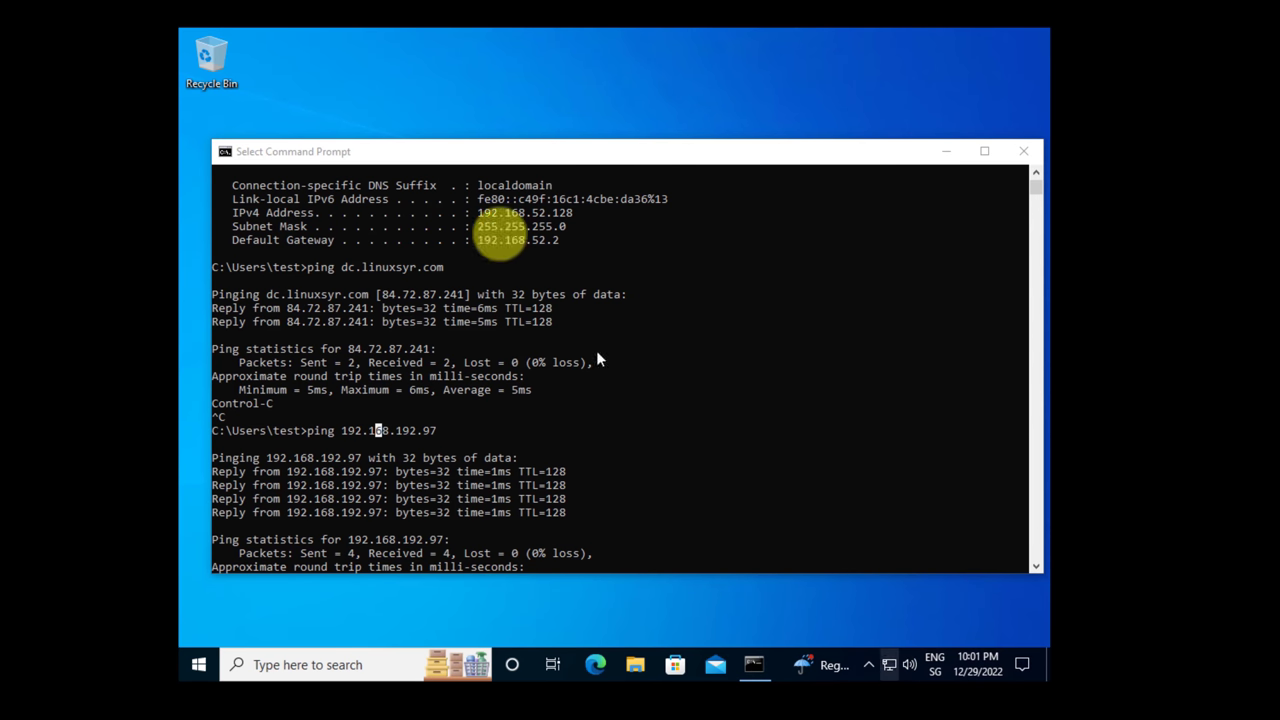
# Use ncpa.cpl to review Ethernet0's details (IPv4 192.168.52.128, DNS 192.168.52.2), then close the windows.
pyautogui.press('super+r')
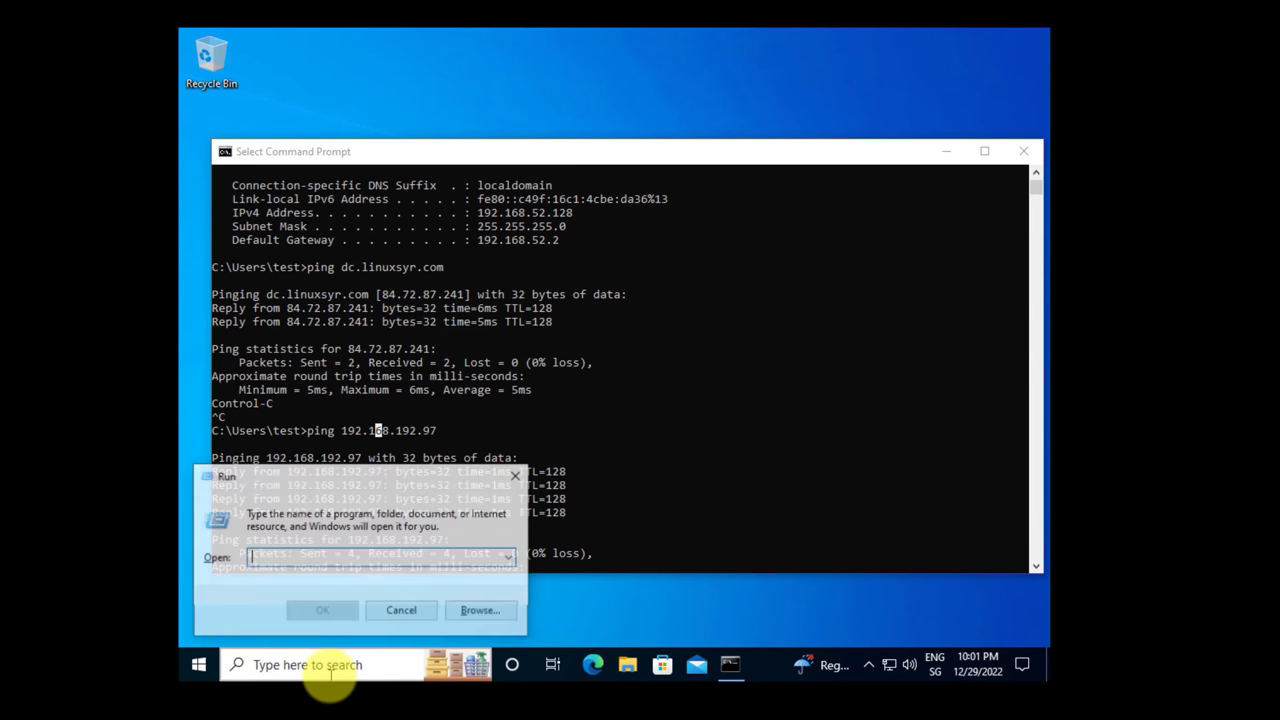
pyautogui.write('ncpa.cpl')
pyautogui.press('Return')
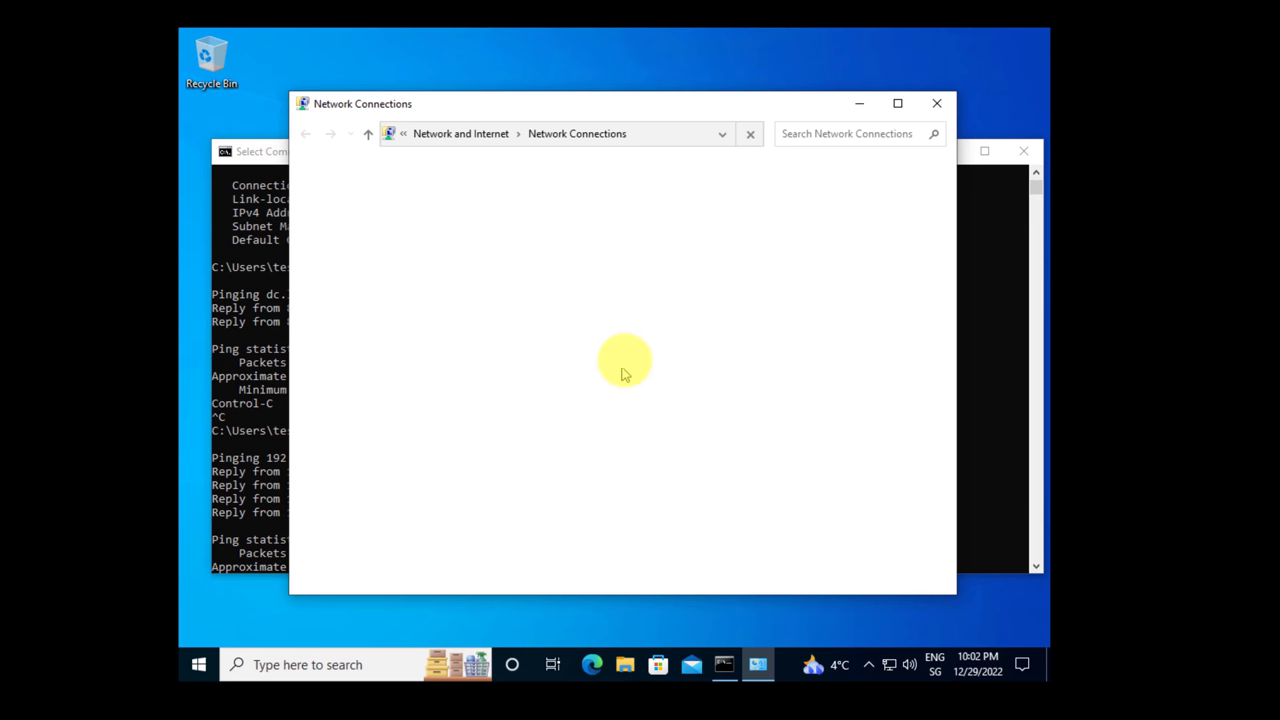
pyautogui.click(462, 229)
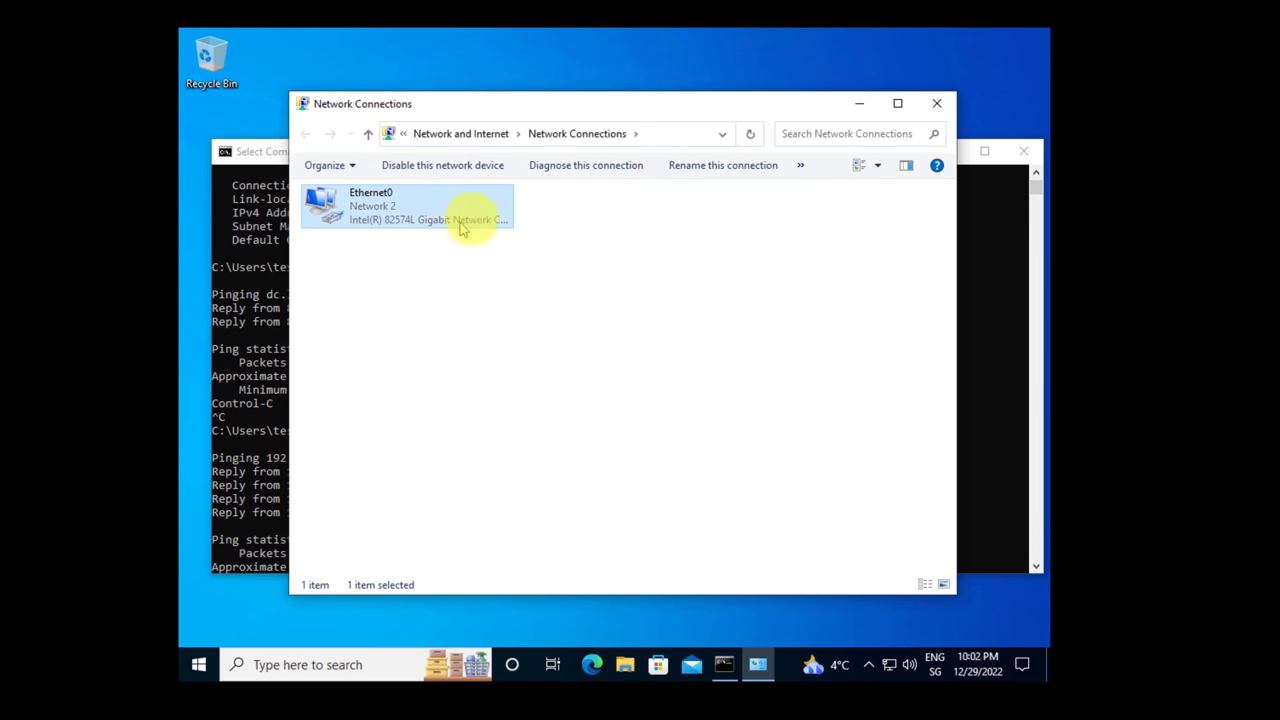
pyautogui.doubleClick(398, 215)
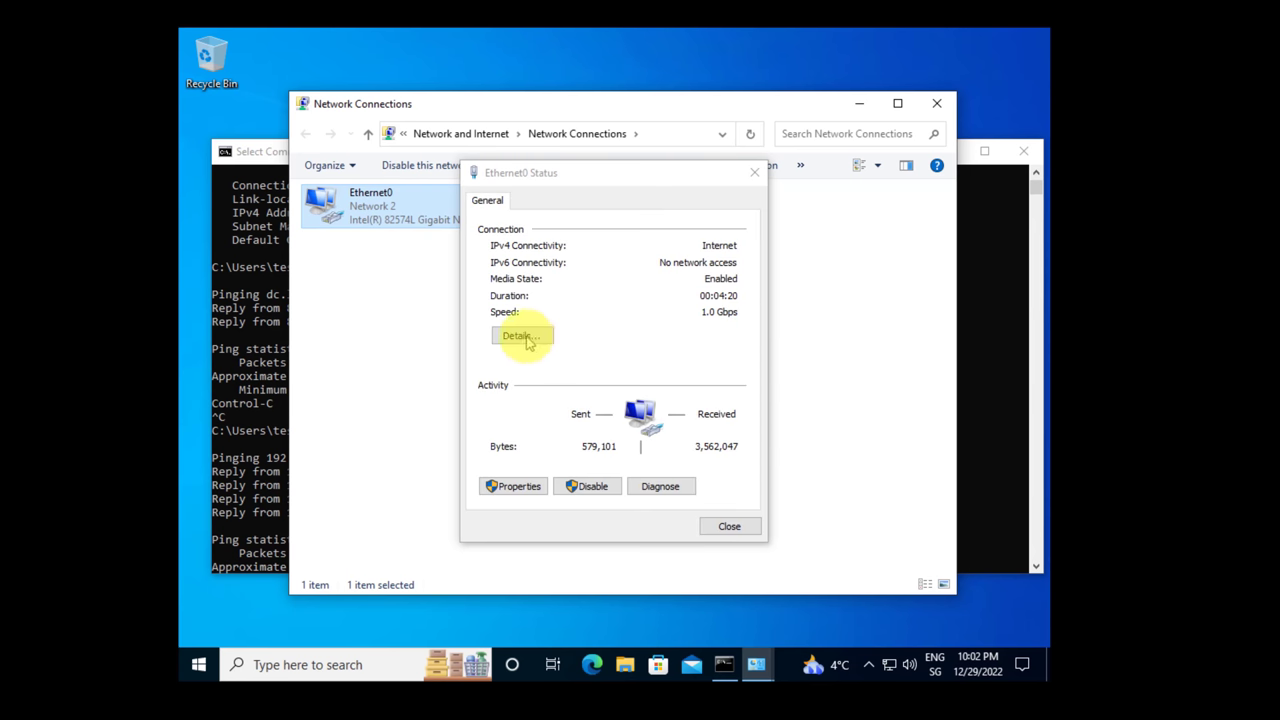
pyautogui.click(520, 335)
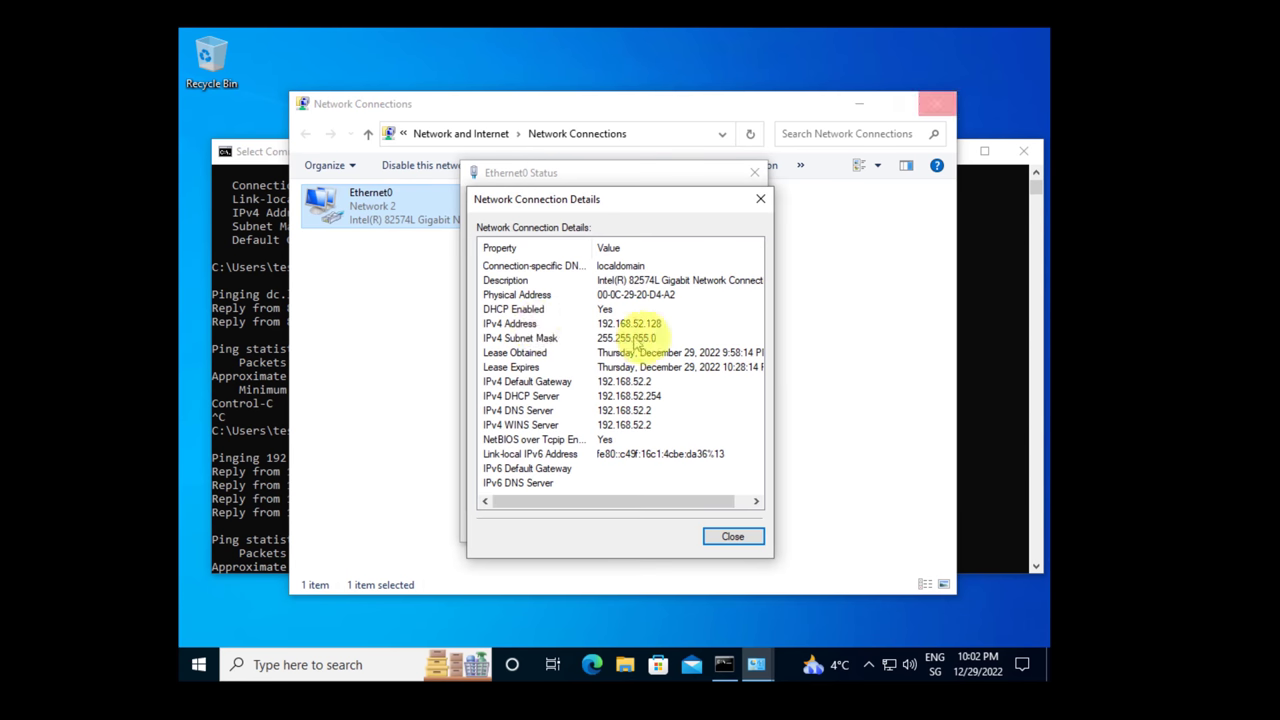
pyautogui.hotkey('shift', 'F10')
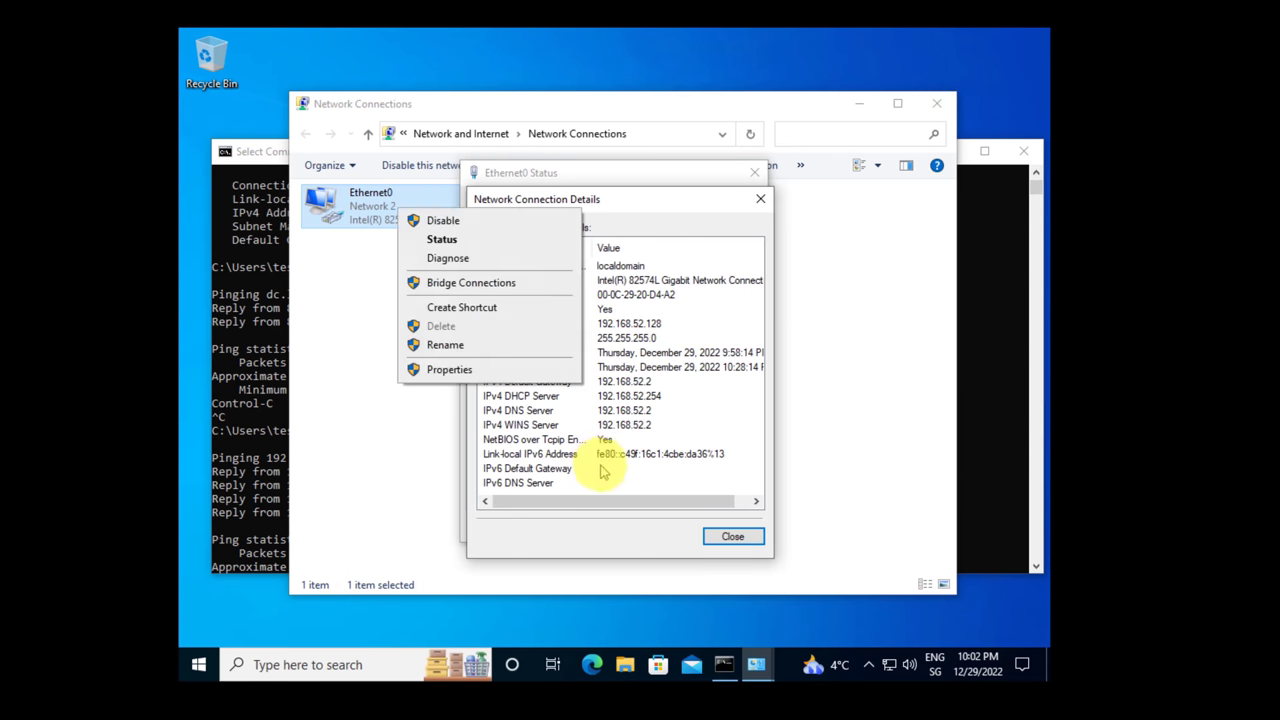
pyautogui.click(755, 173)
pyautogui.click(935, 104)
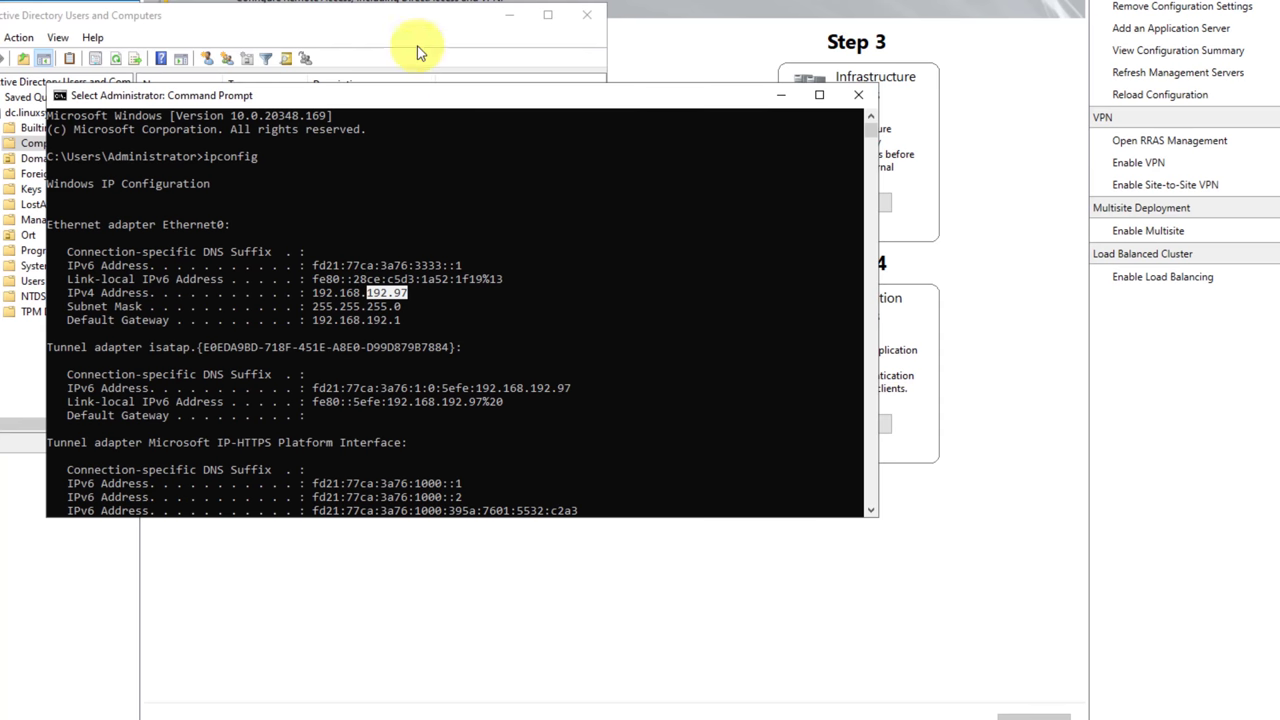
pyautogui.click(296, 14)
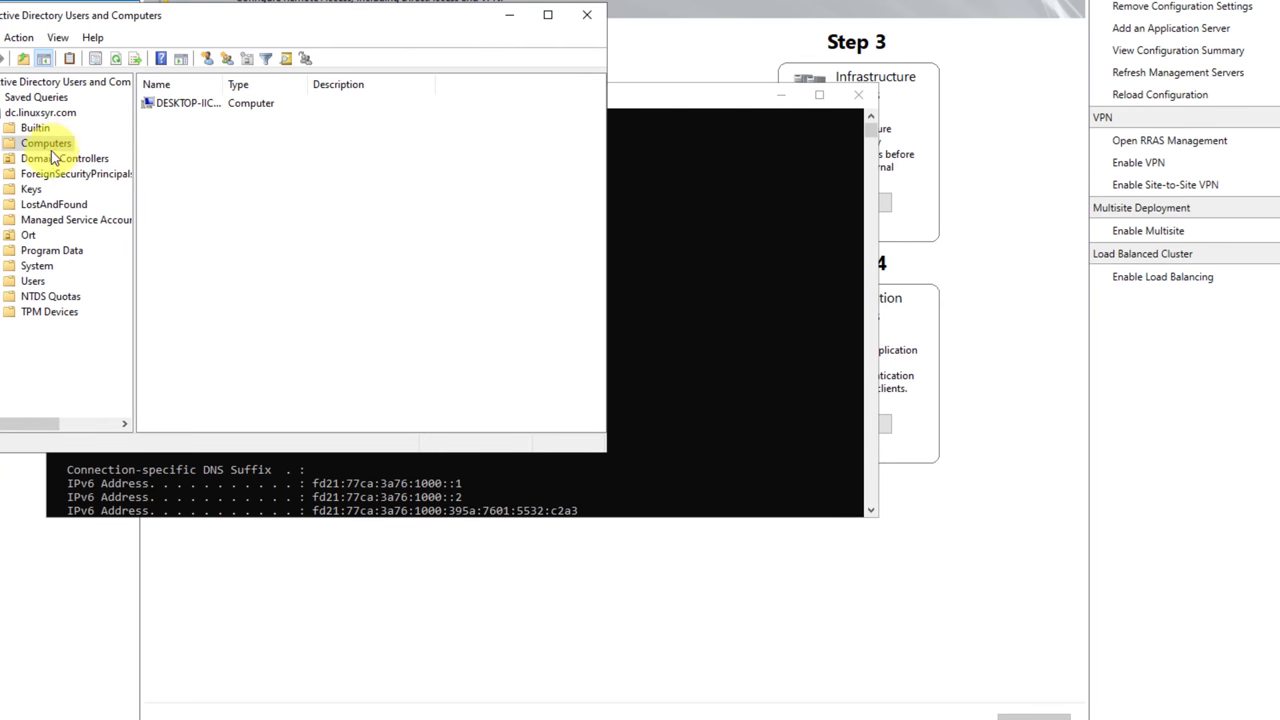
pyautogui.click(216, 107)
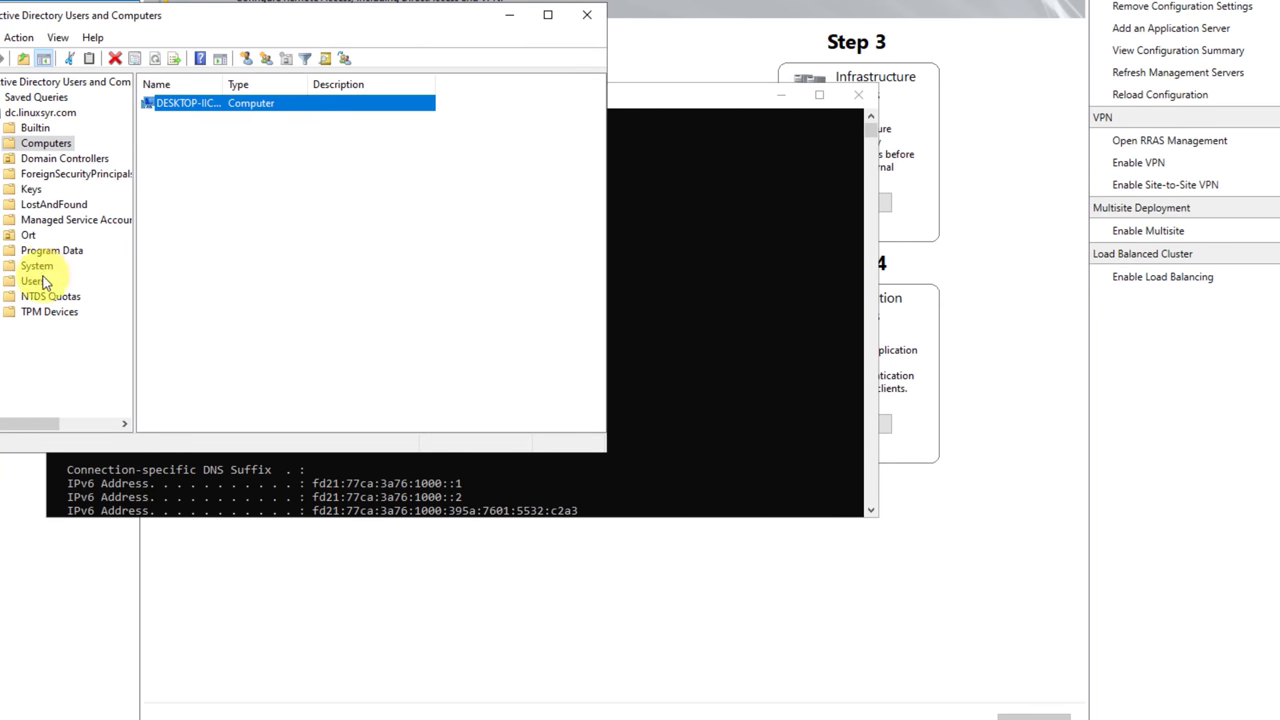
pyautogui.click(40, 236)
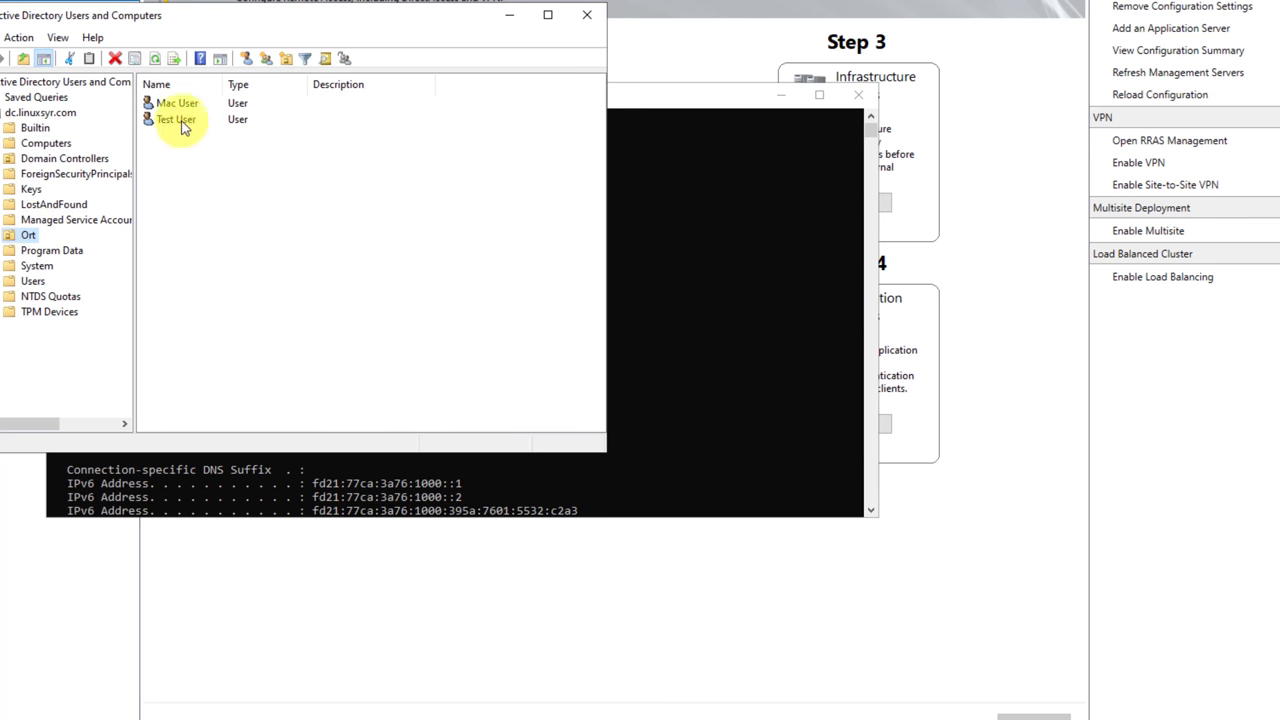
pyautogui.doubleClick(165, 105)
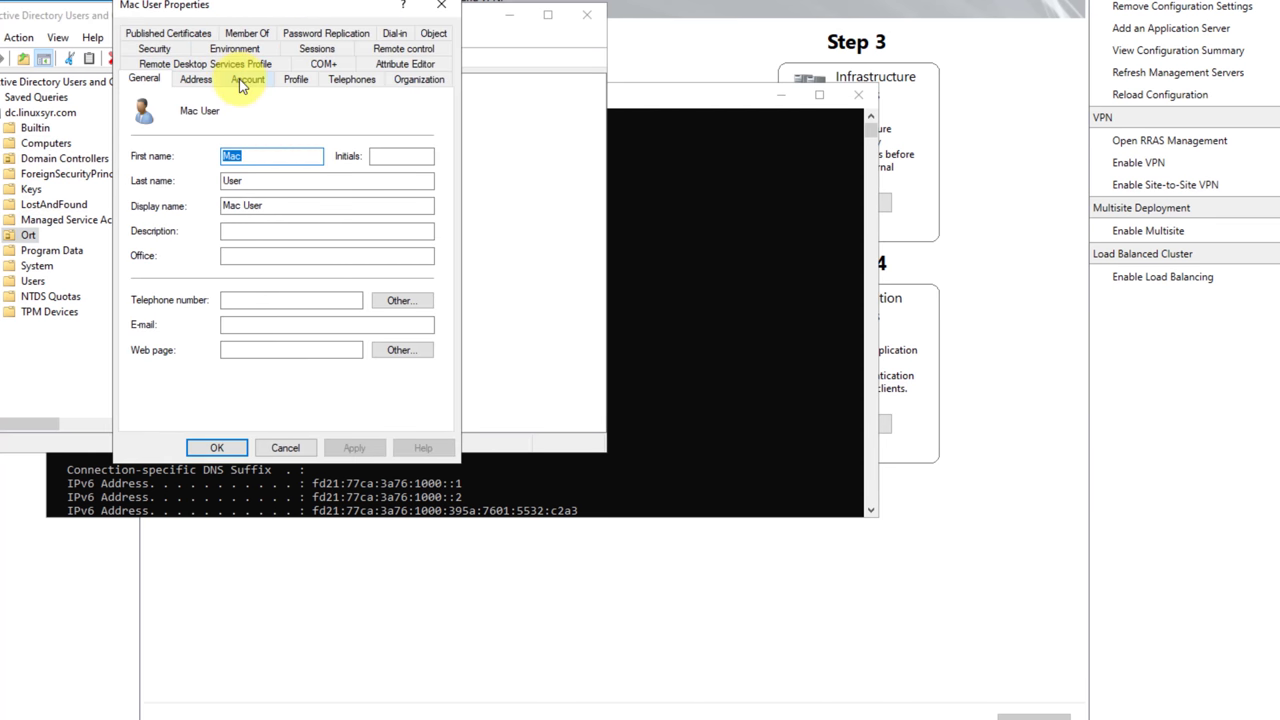
pyautogui.click(247, 79)
pyautogui.click(441, 5)
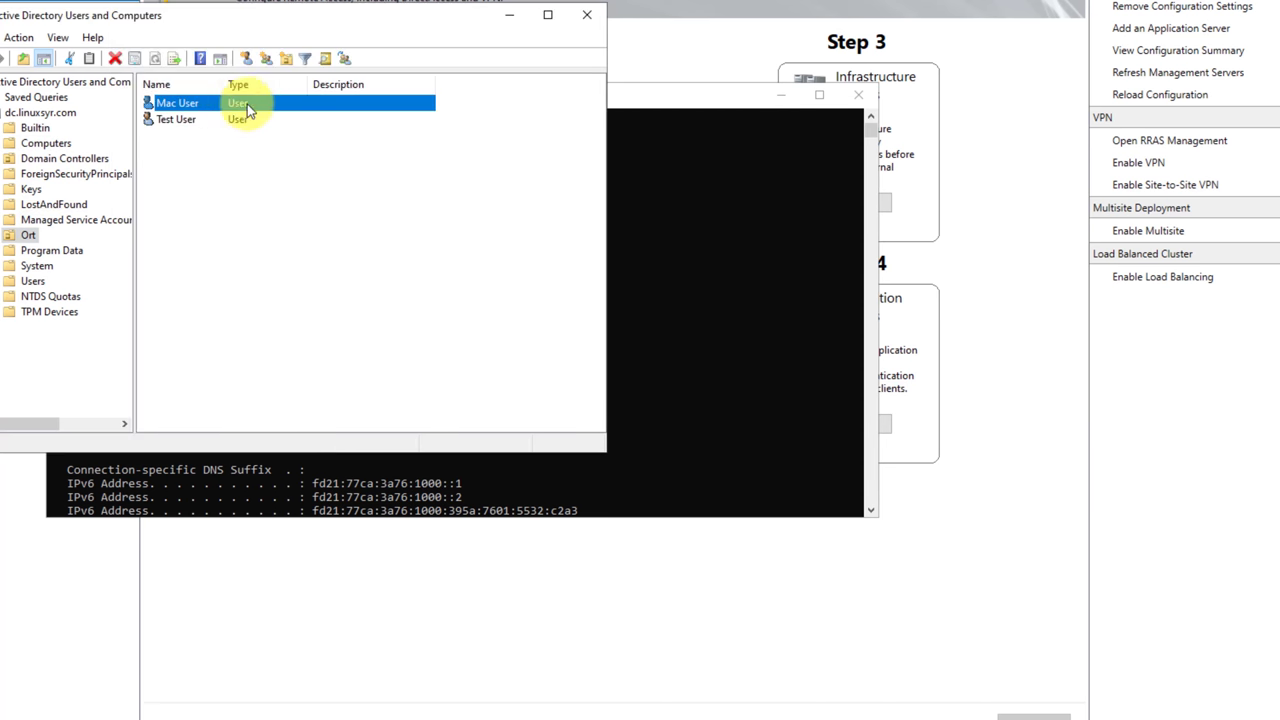
# Reset Mac User's password, entered twice, without requiring a change at next logon.
pyautogui.rightClick(237, 105)
pyautogui.click(310, 188)
pyautogui.write('P')
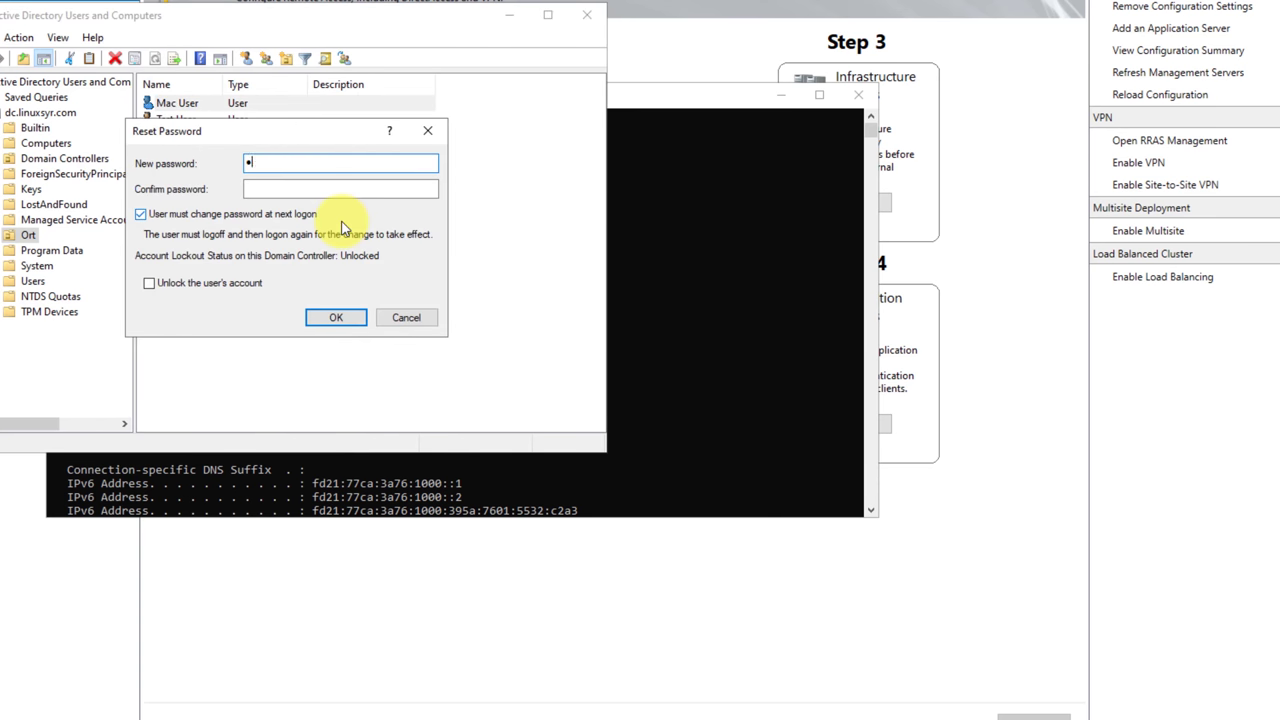
pyautogui.write('@ssw0rd')
pyautogui.press('Tab')
pyautogui.write('P@ssw0r')
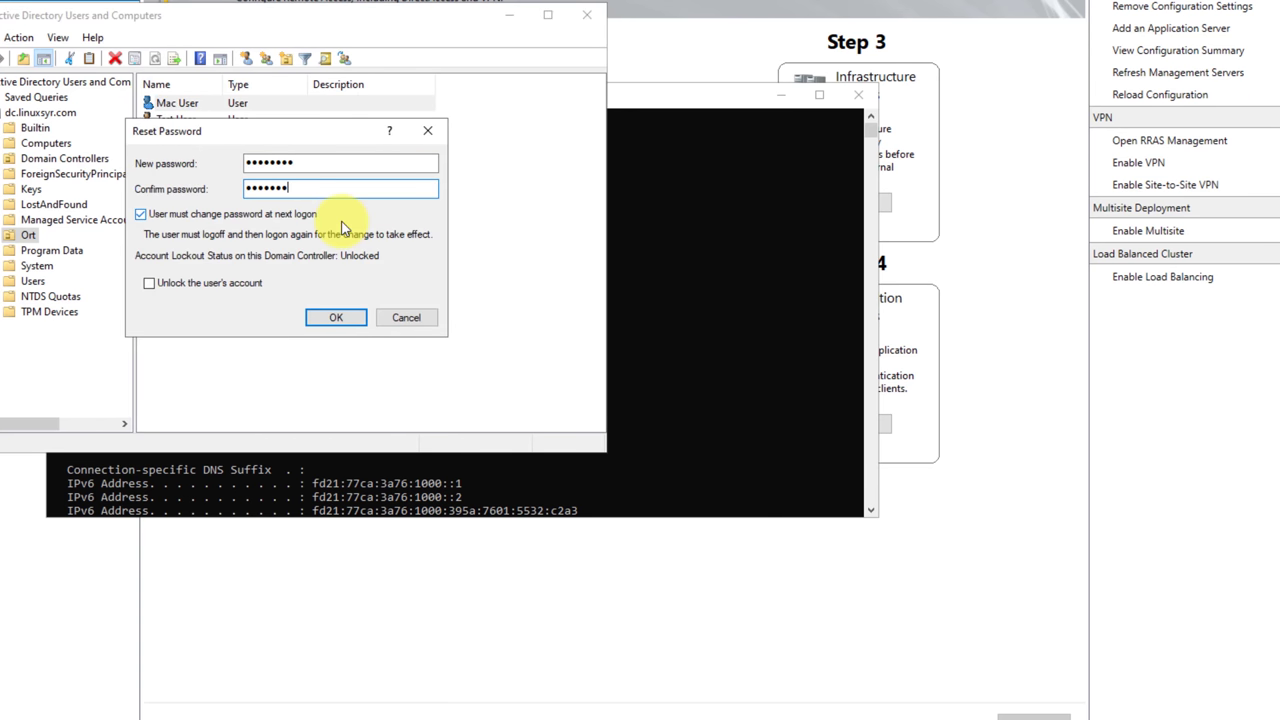
pyautogui.write('d')
pyautogui.click(160, 214)
pyautogui.click(336, 317)
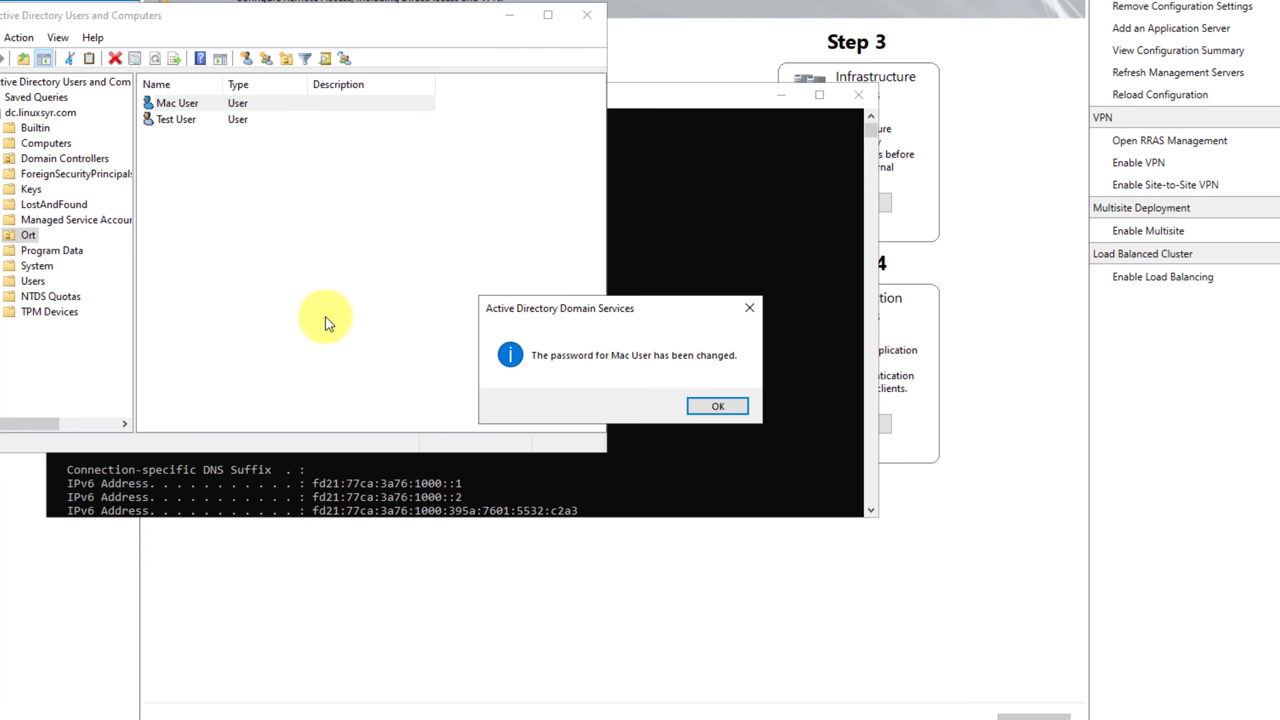
pyautogui.click(710, 406)
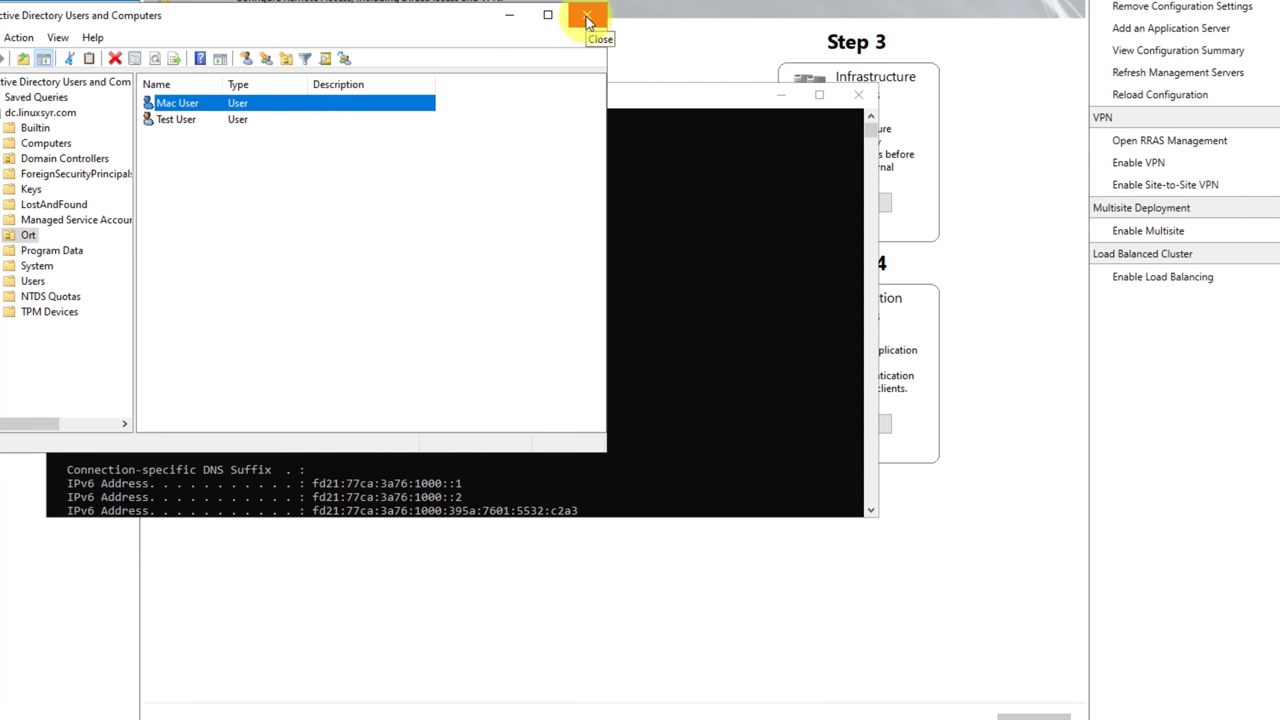
# Check Mac User's group memberships, then bring the Command Prompt forward.
pyautogui.doubleClick(275, 104)
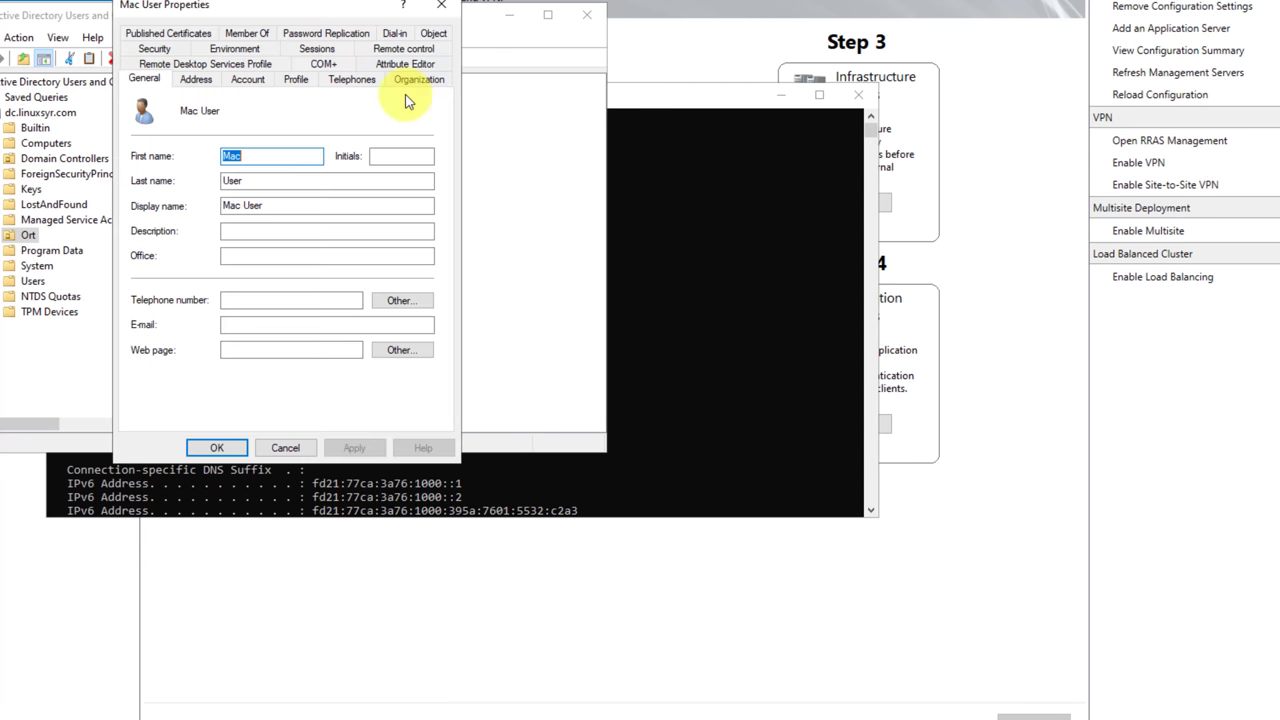
pyautogui.click(247, 33)
pyautogui.click(441, 5)
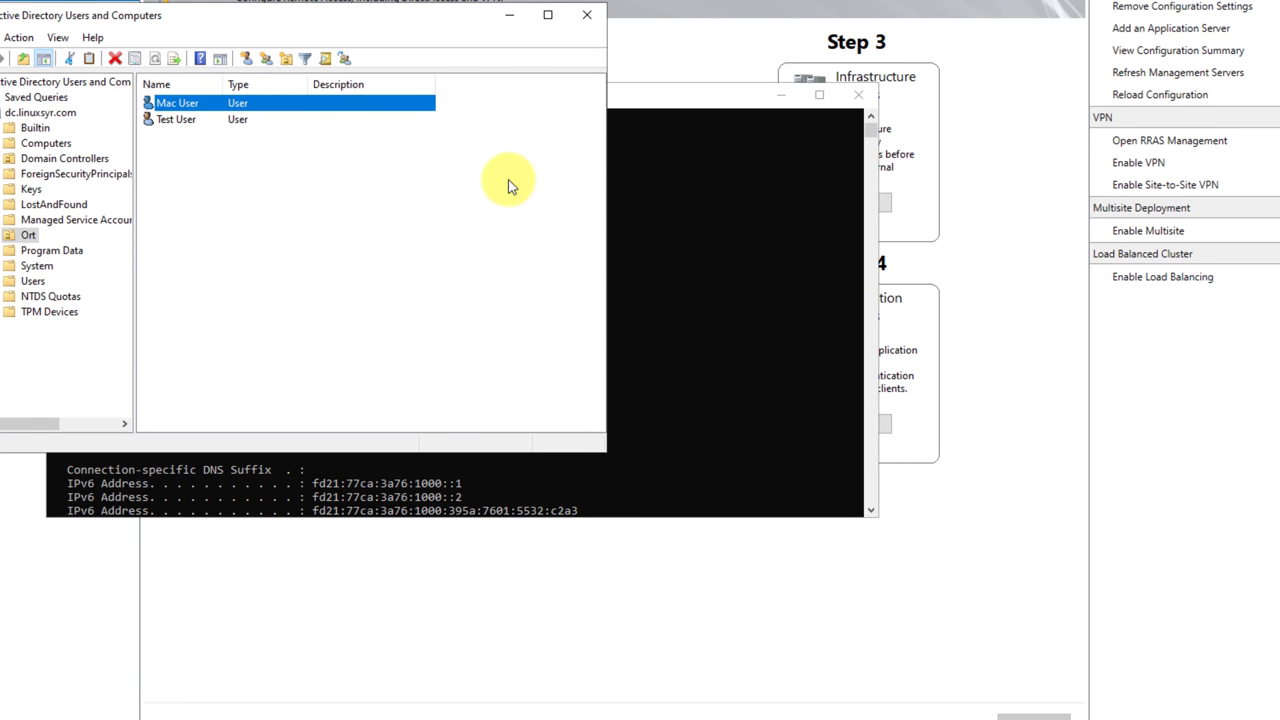
pyautogui.click(469, 476)
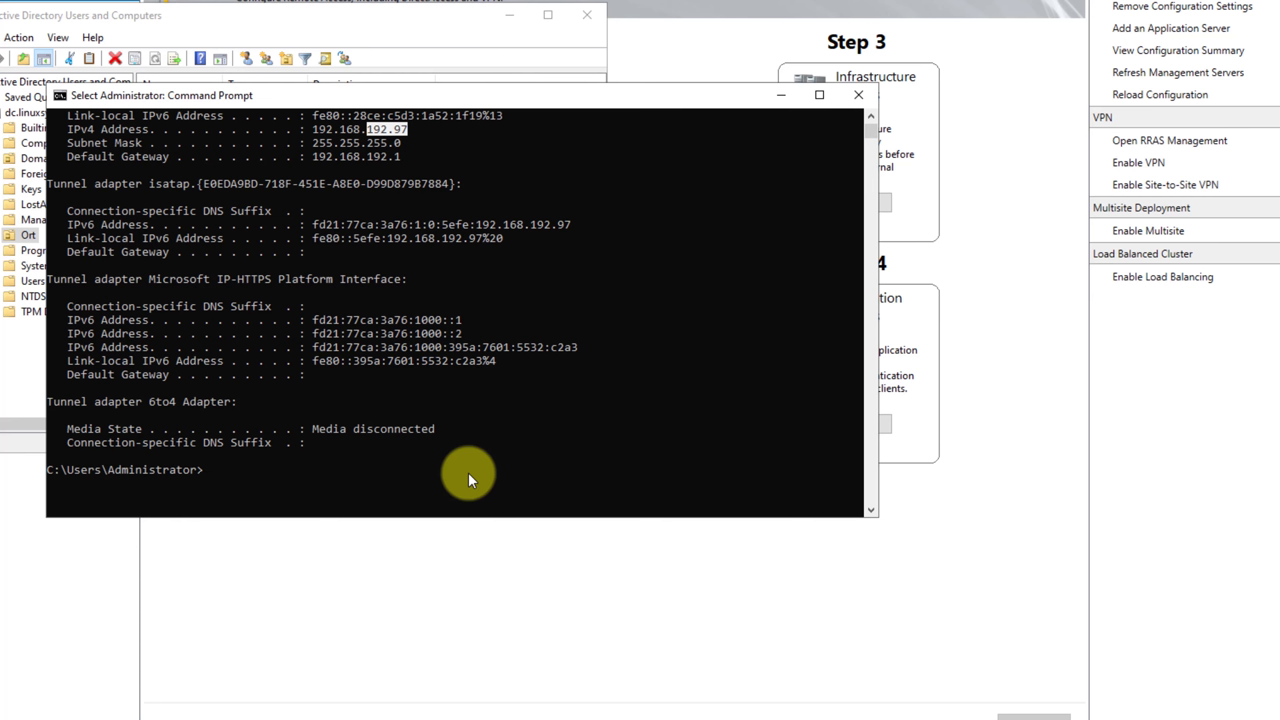
# Review the Remote Client Status, Reporting, Operations Status and Dashboard pages.
pyautogui.scroll(4, 468, 472)
pyautogui.scroll(-4, 472, 427)
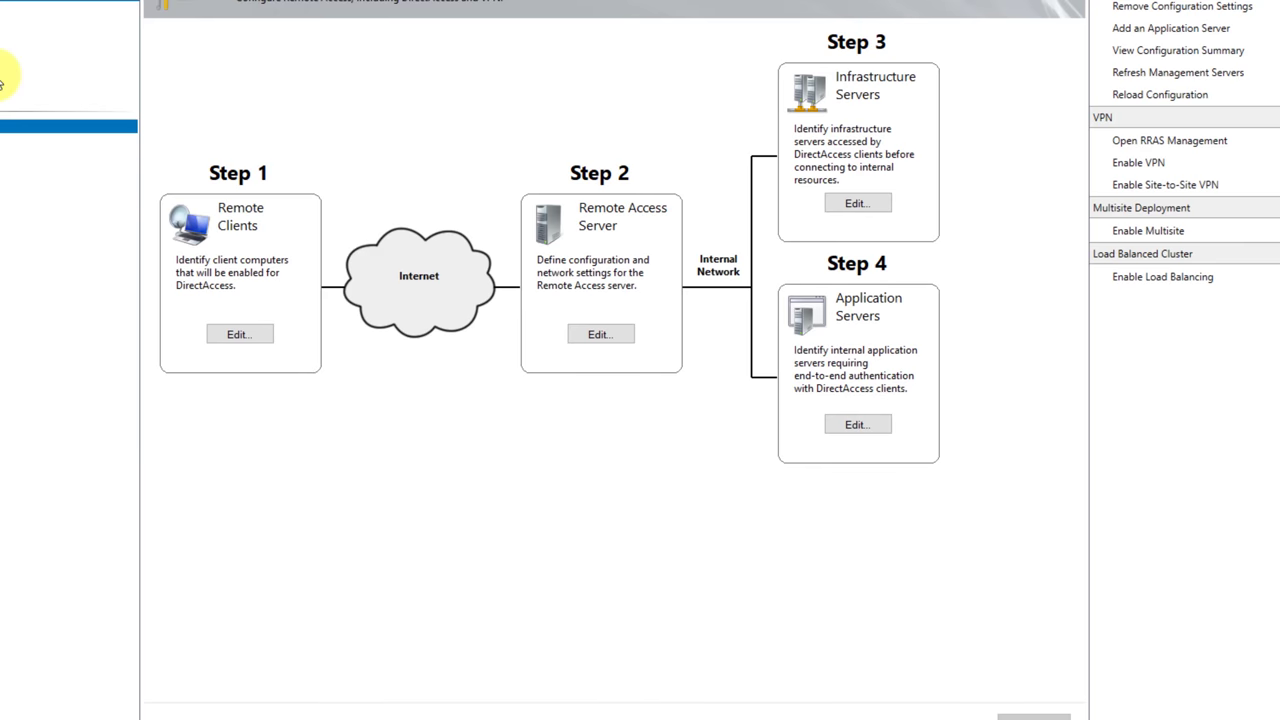
pyautogui.click(10, 60)
pyautogui.click(10, 86)
pyautogui.click(70, 38)
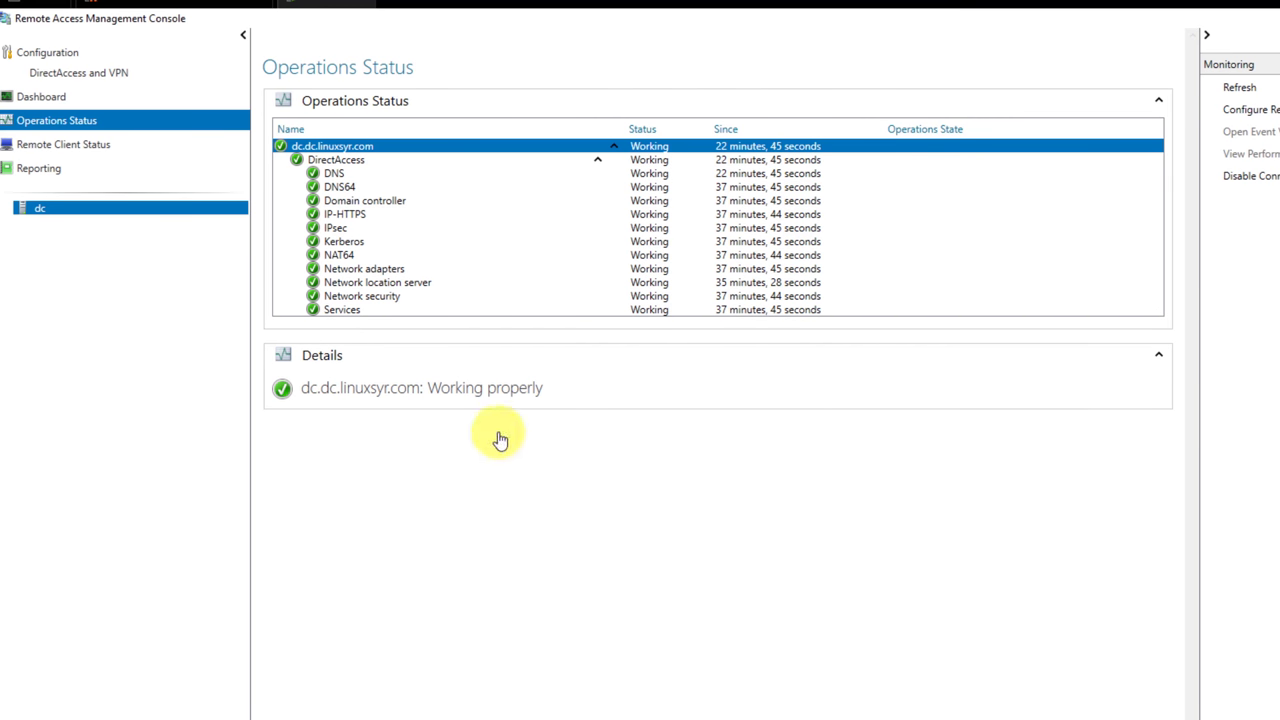
pyautogui.click(38, 96)
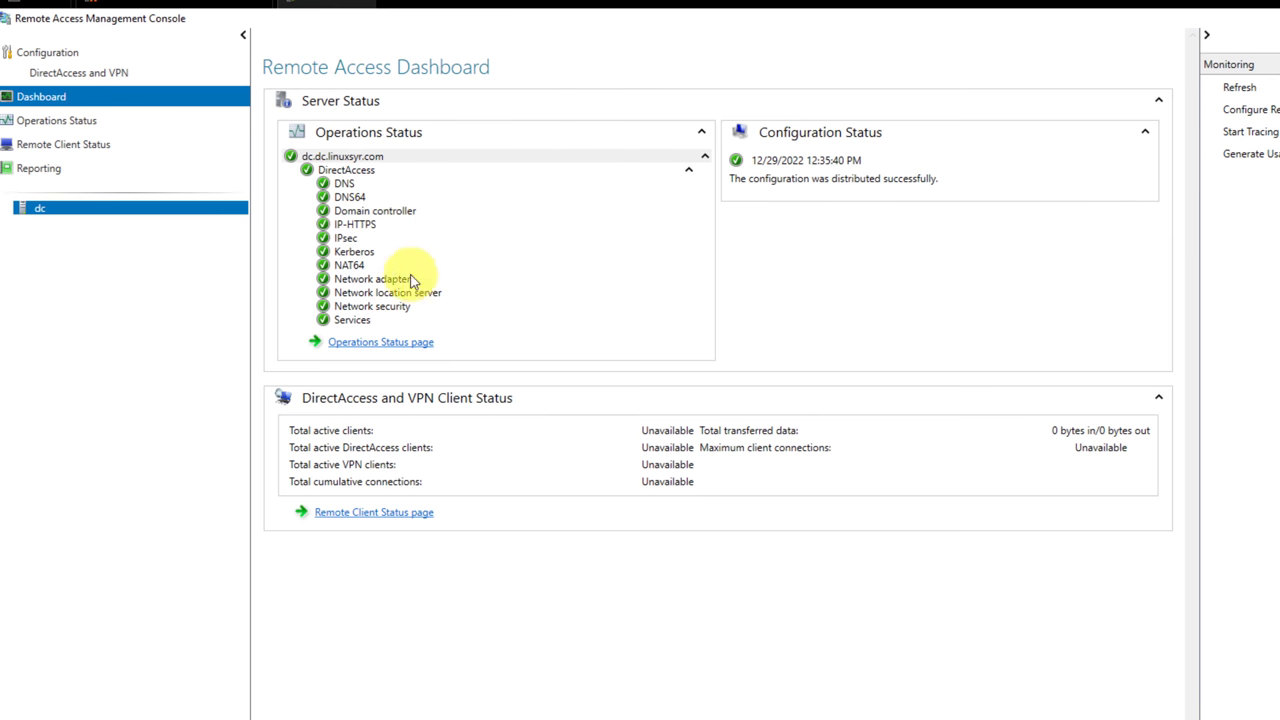
pyautogui.click(60, 70)
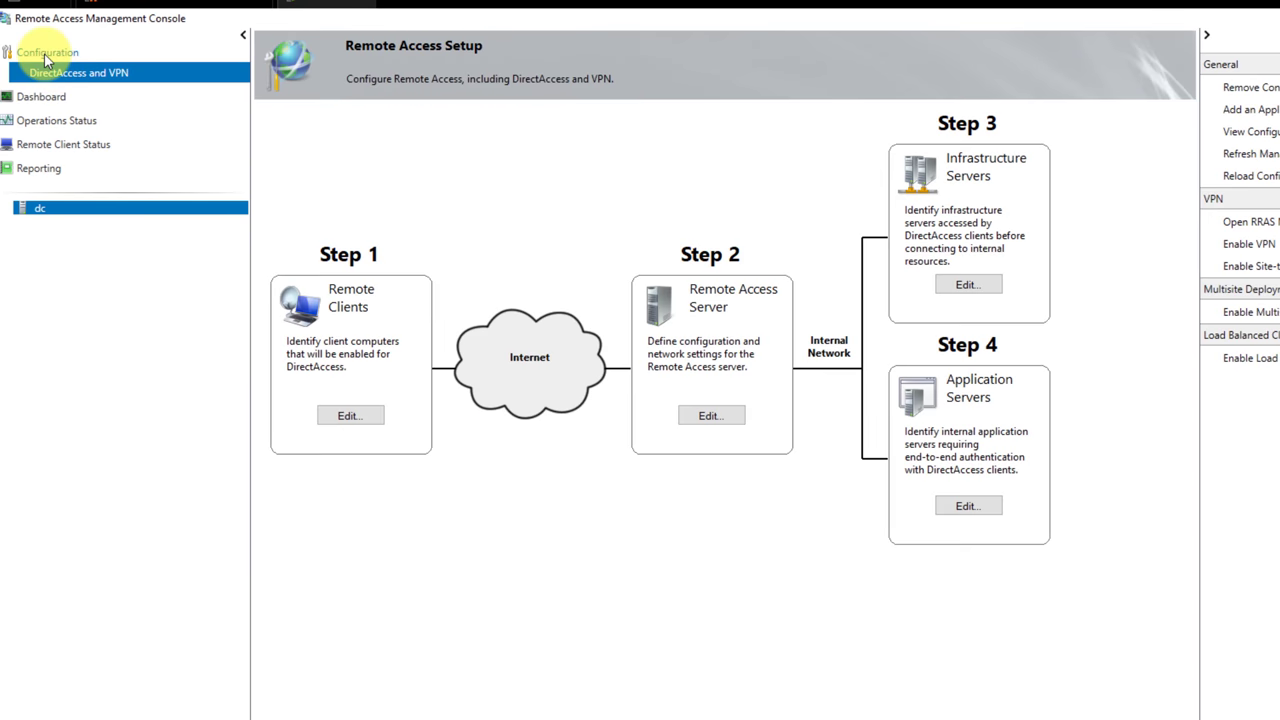
pyautogui.click(42, 51)
pyautogui.click(43, 98)
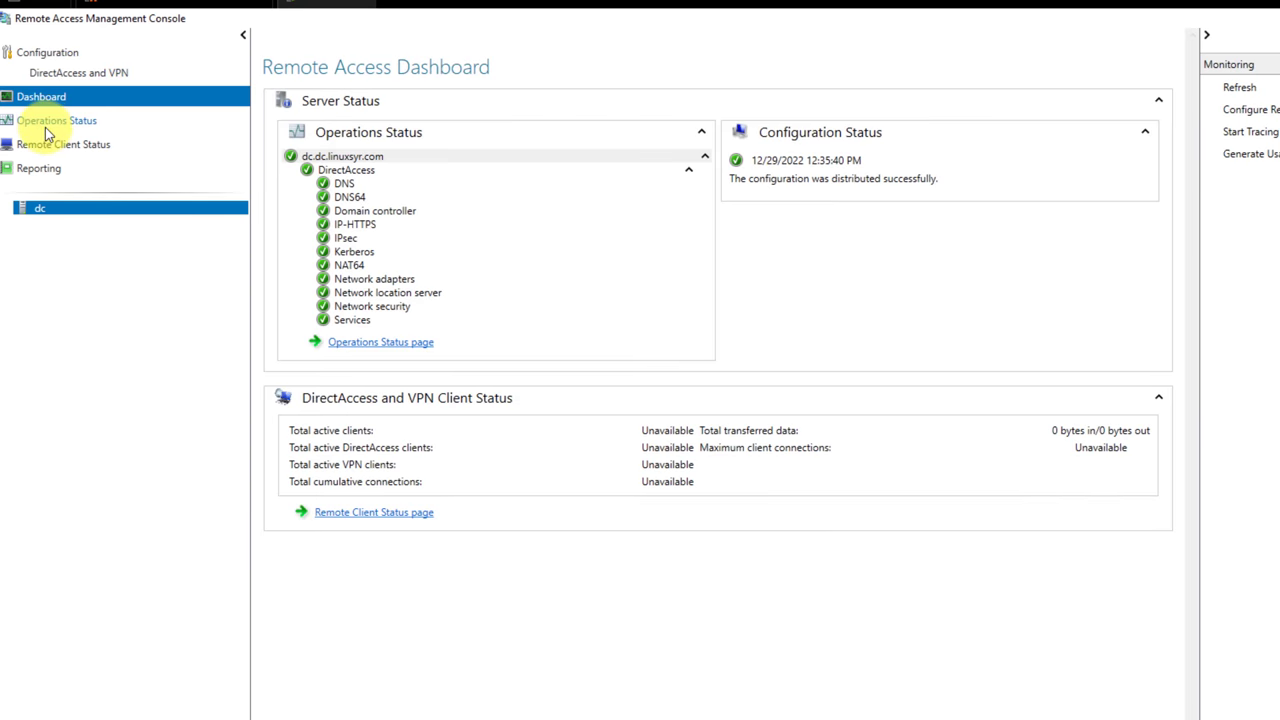
# Confirm each DirectAccess component shows Working in the operations status table.
pyautogui.click(45, 124)
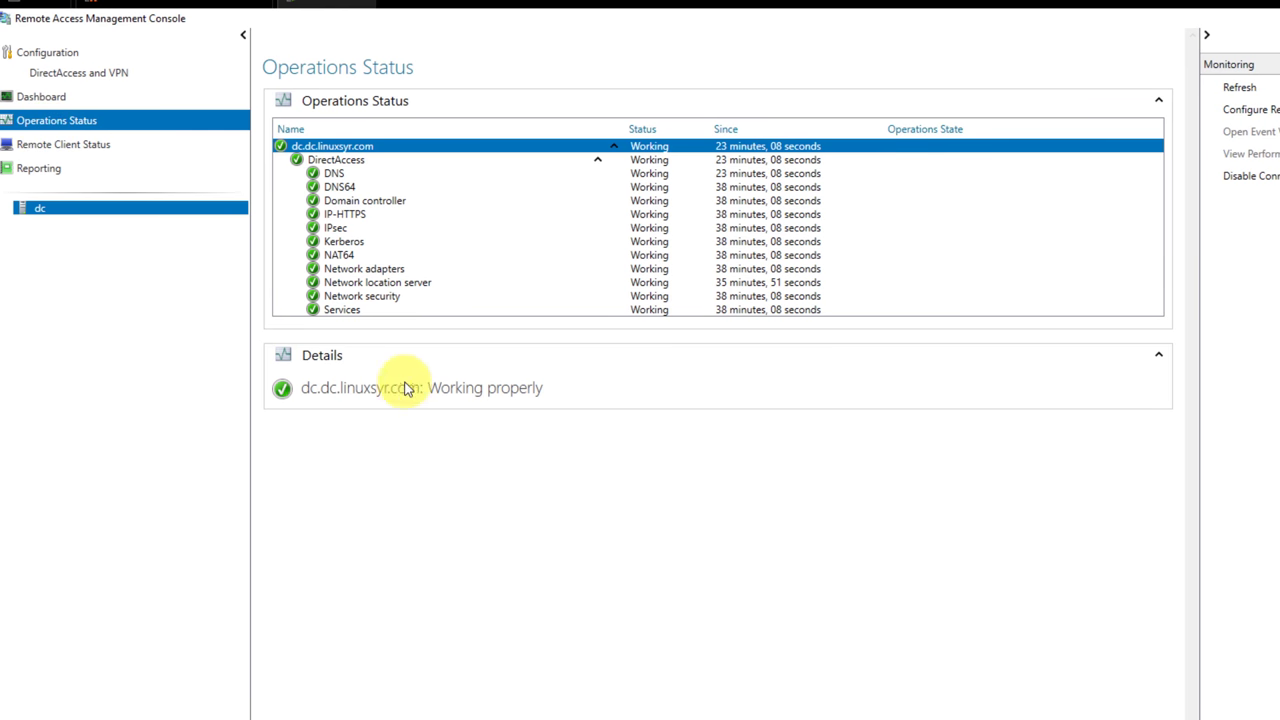
pyautogui.click(50, 148)
pyautogui.click(40, 172)
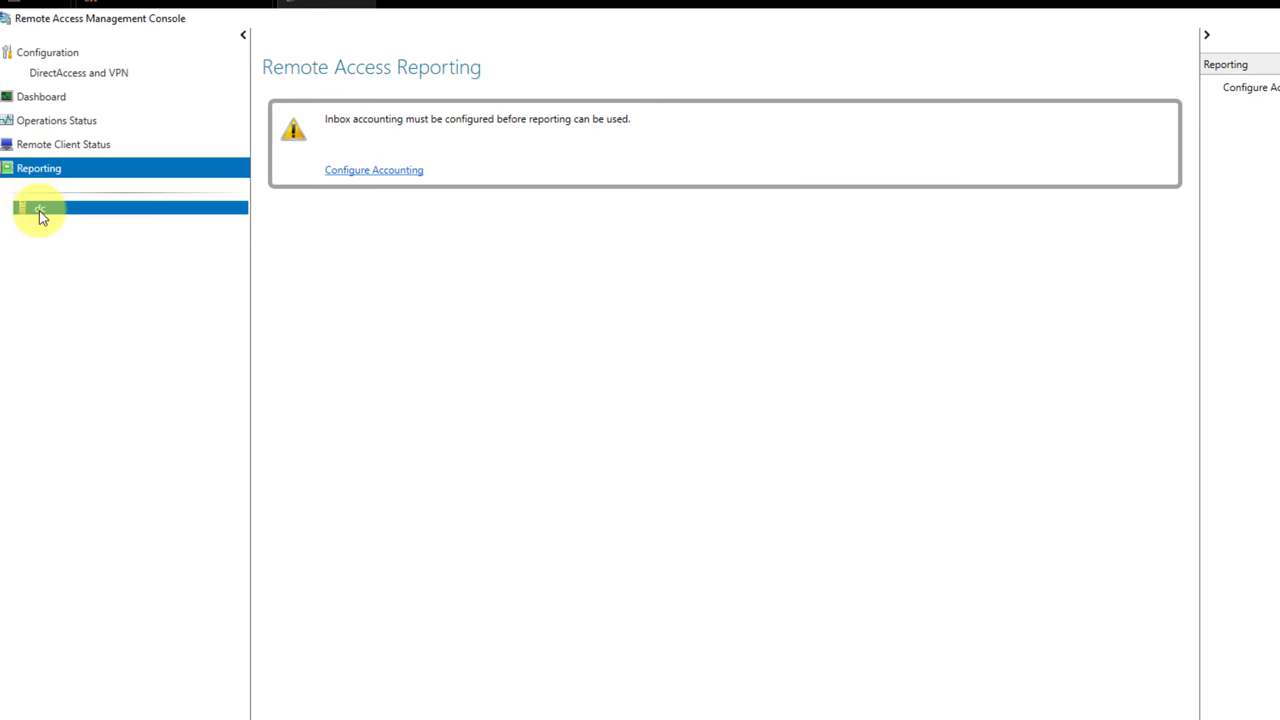
pyautogui.click(51, 143)
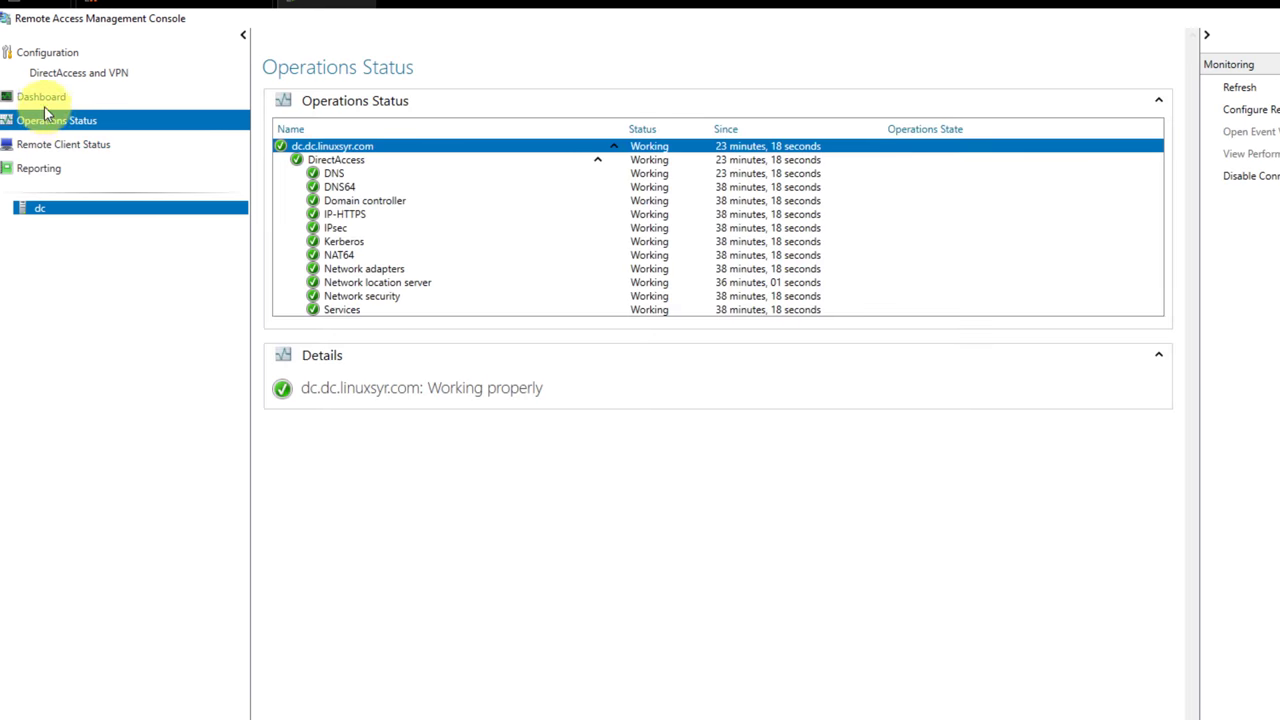
pyautogui.click(30, 144)
pyautogui.click(60, 116)
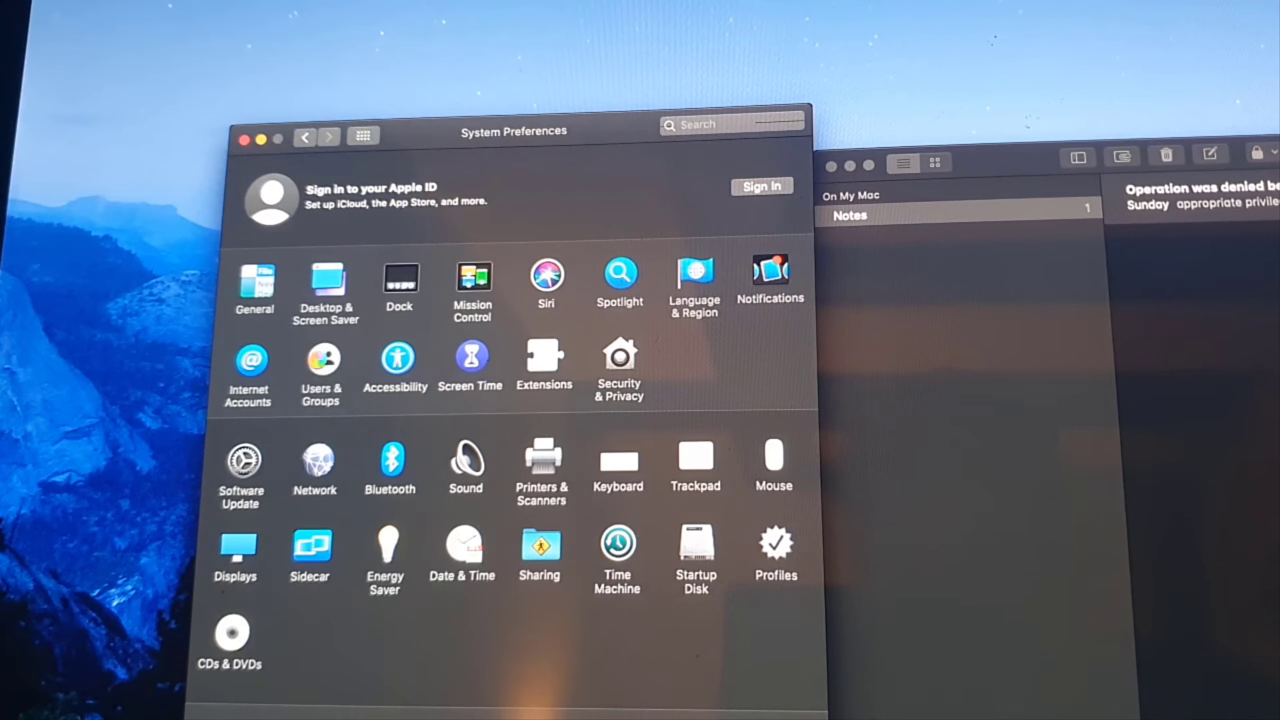
# Unlock Users & Groups with the admin password and show Login Options.
pyautogui.click(320, 360)
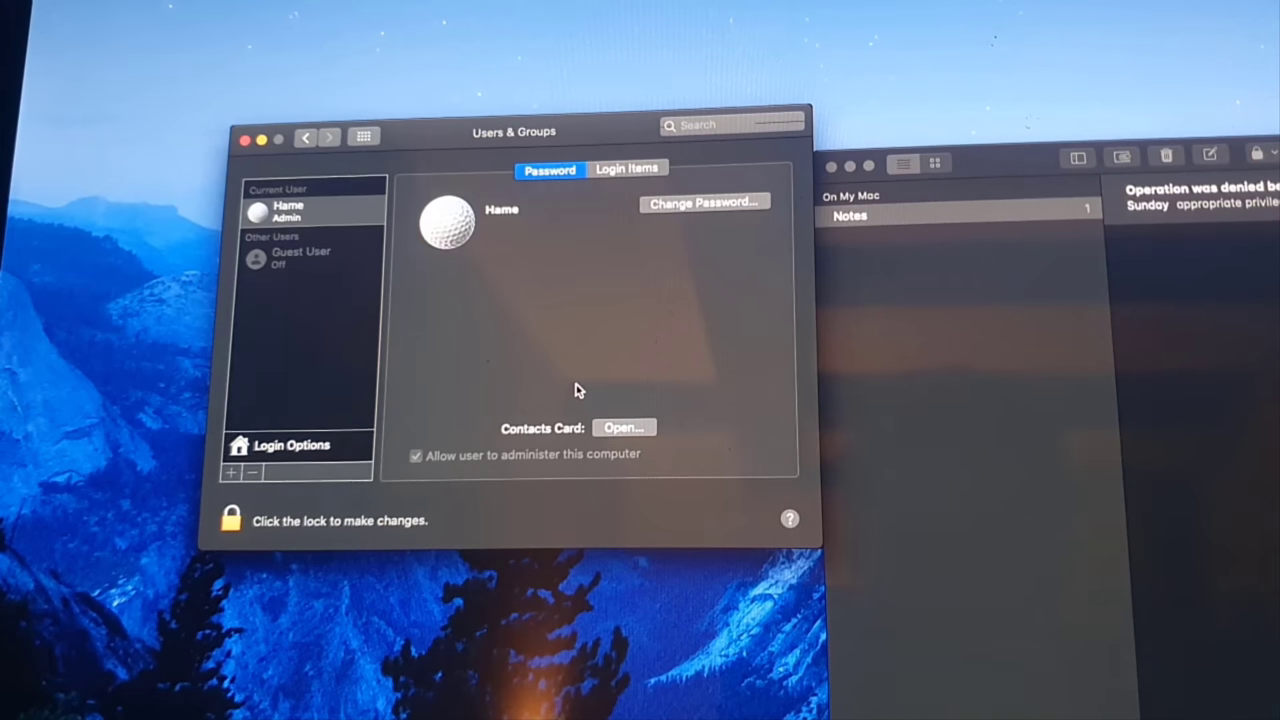
pyautogui.click(231, 517)
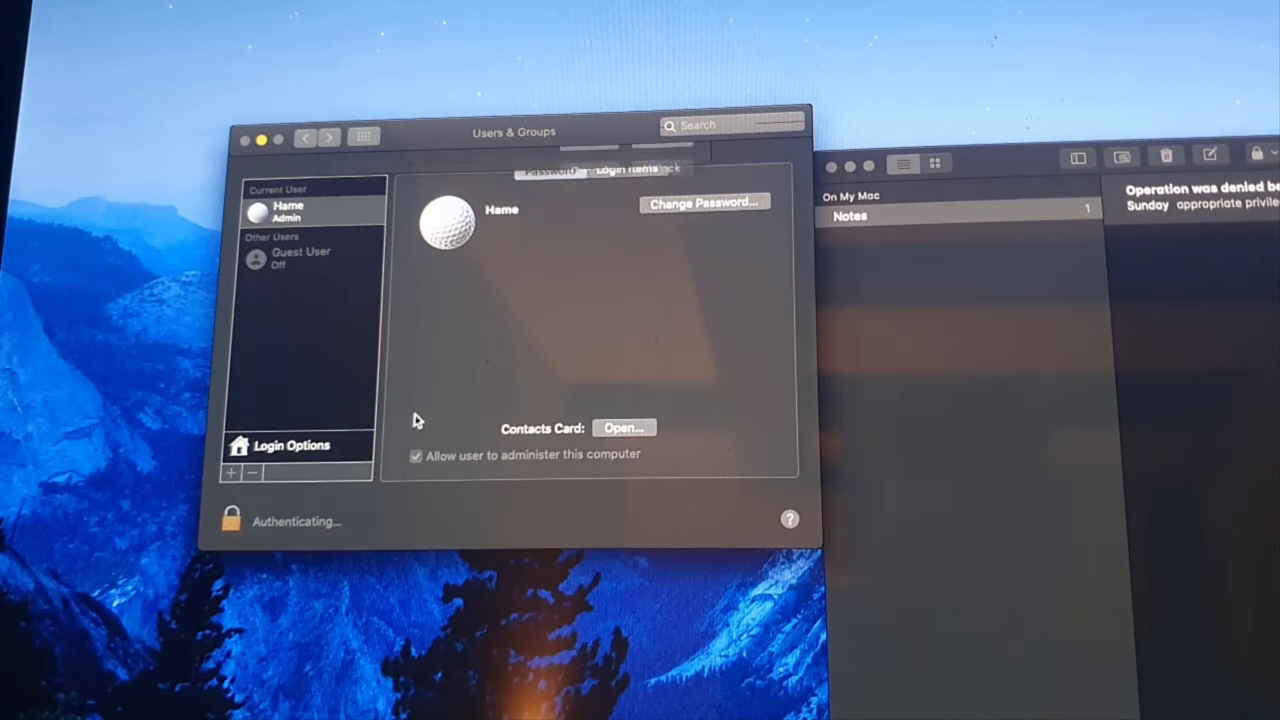
pyautogui.write('•••••')
pyautogui.press('Return')
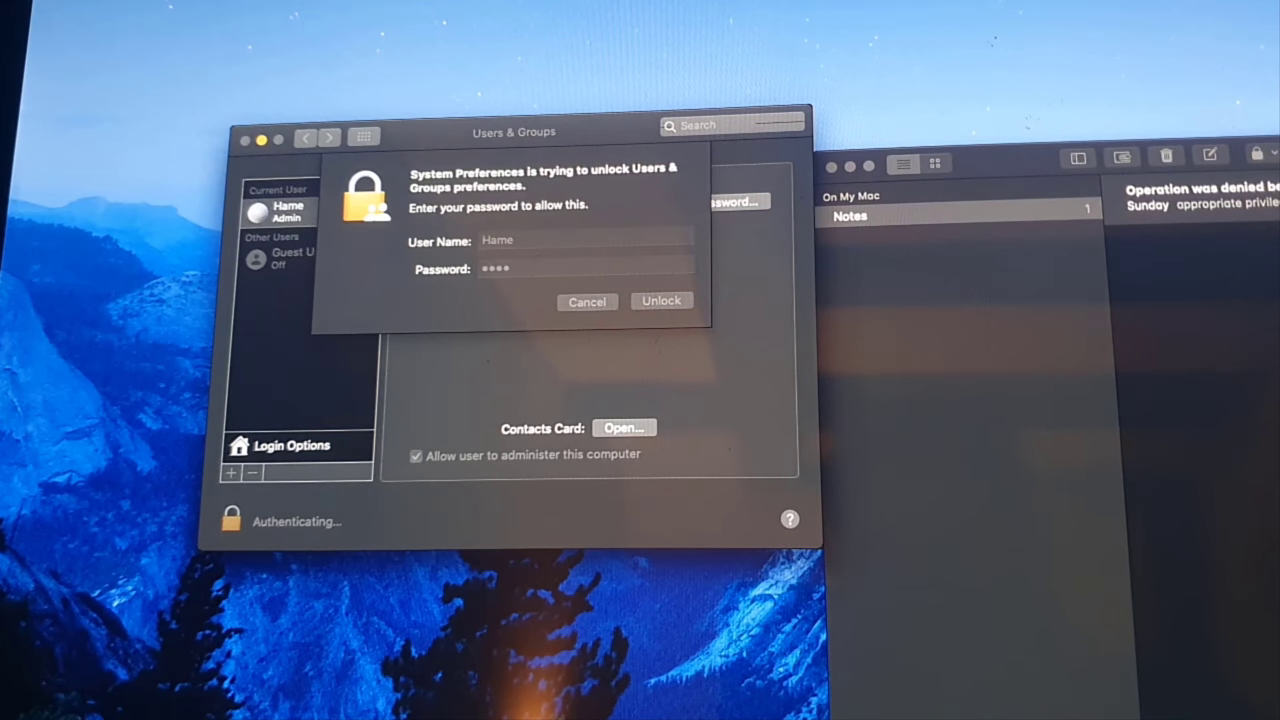
pyautogui.click(300, 445)
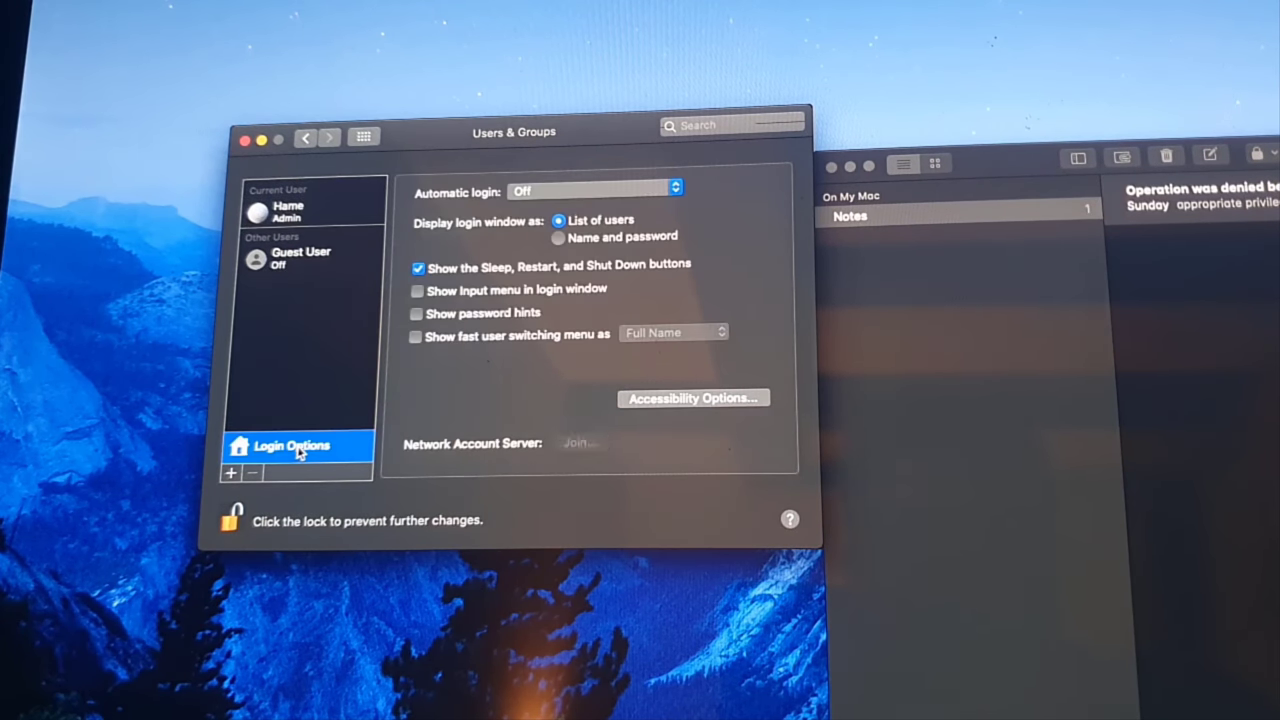
# Try joining dc.linuxsyr.com as computer ID imacnew with the administrator account's credentials.
pyautogui.click(580, 442)
pyautogui.write('dc')
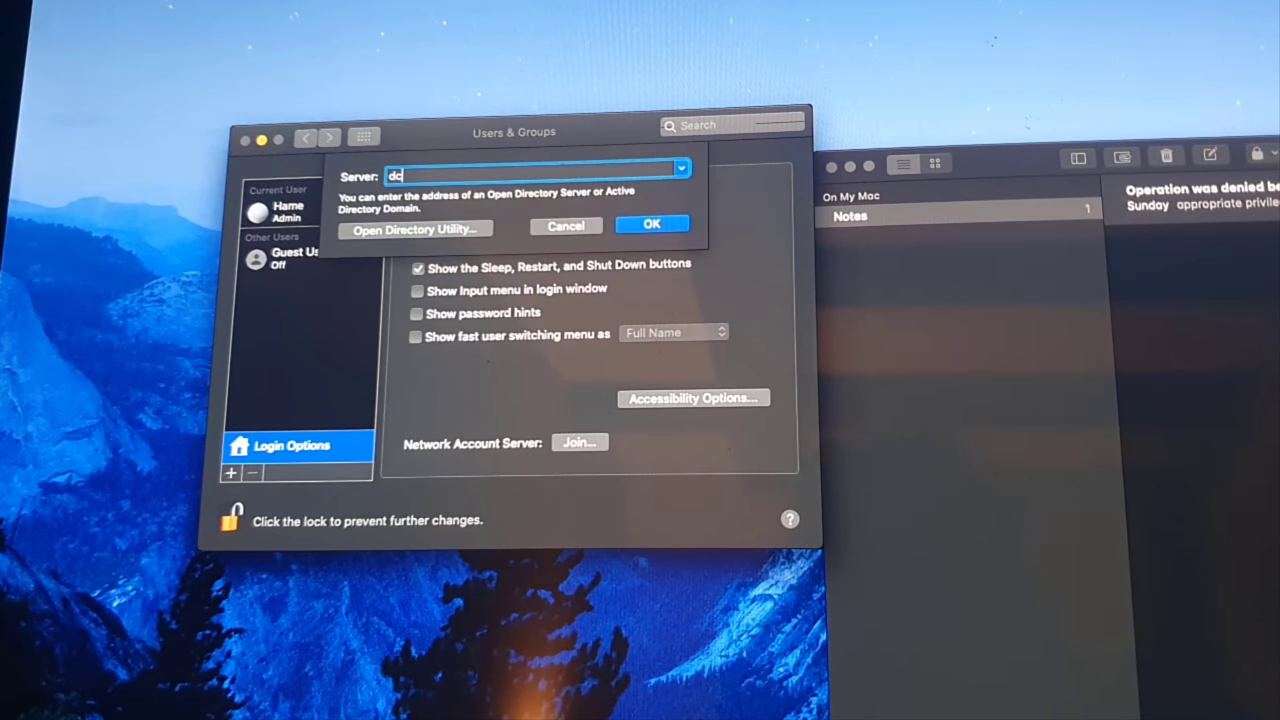
pyautogui.write('.linuxsyr.com')
pyautogui.press('Return')
pyautogui.doubleClick(531, 253)
pyautogui.click(523, 274)
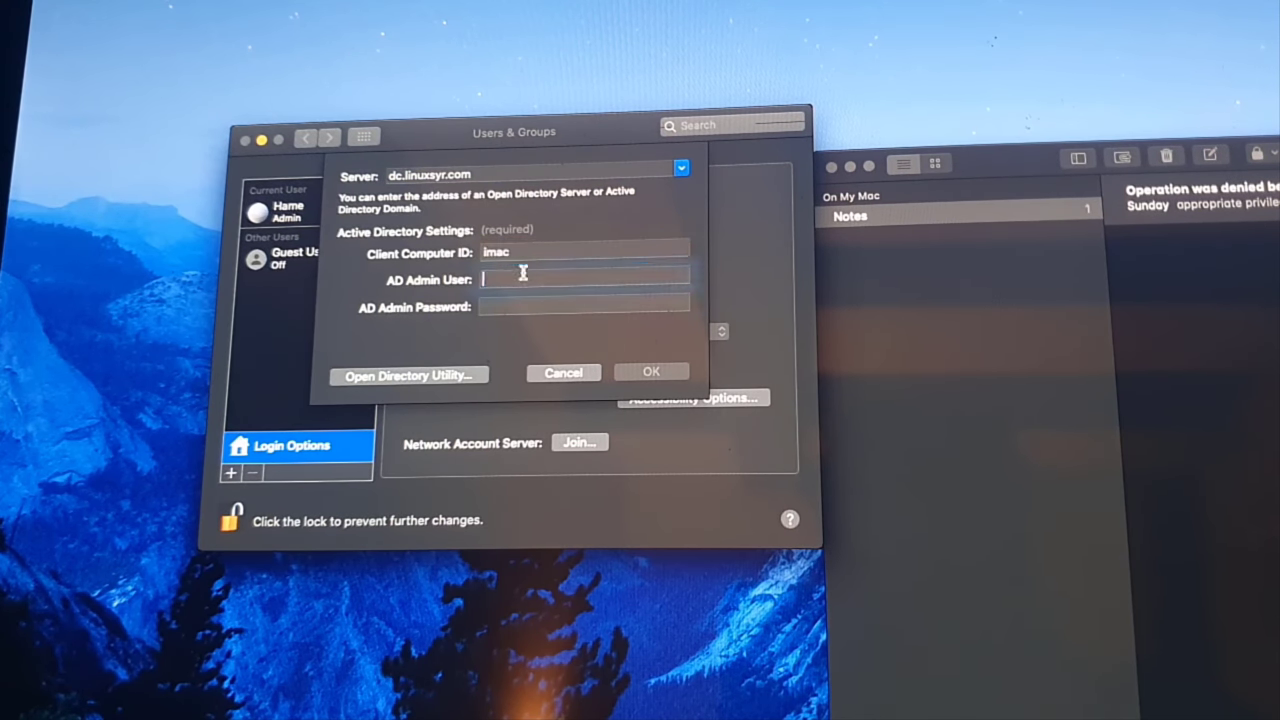
pyautogui.click(533, 251)
pyautogui.write('new')
pyautogui.press('Tab')
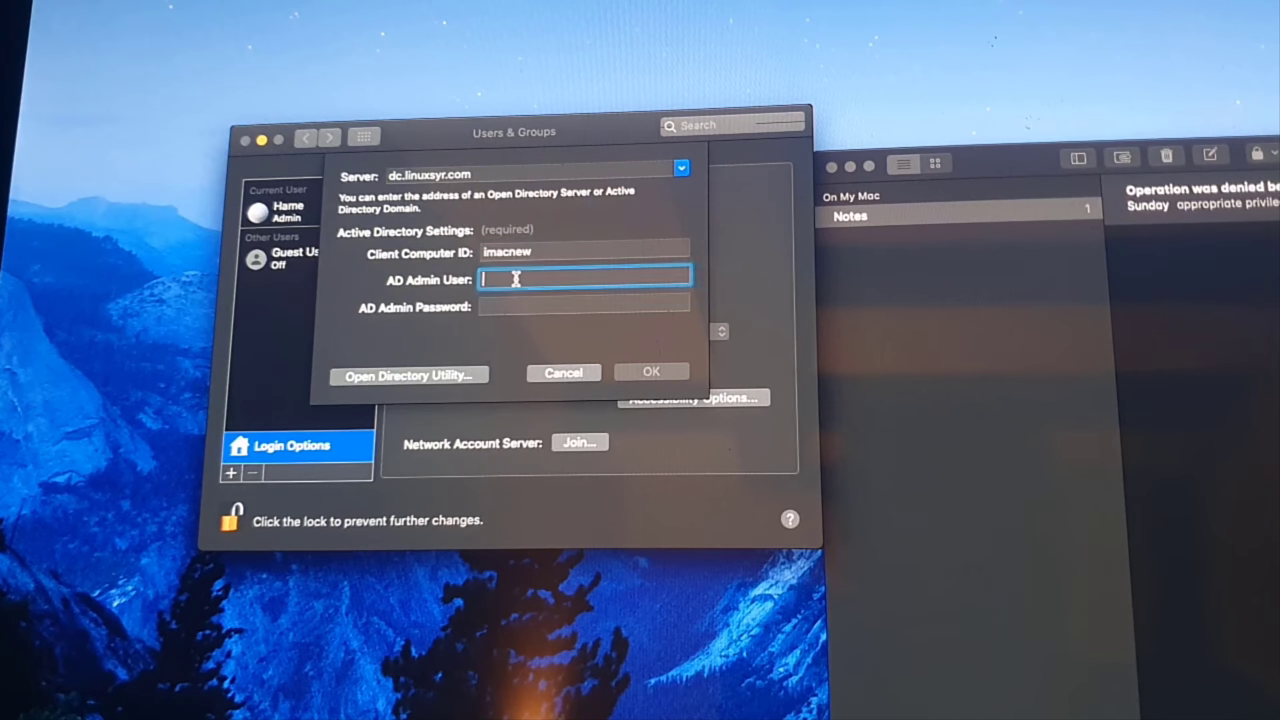
pyautogui.write('administrat')
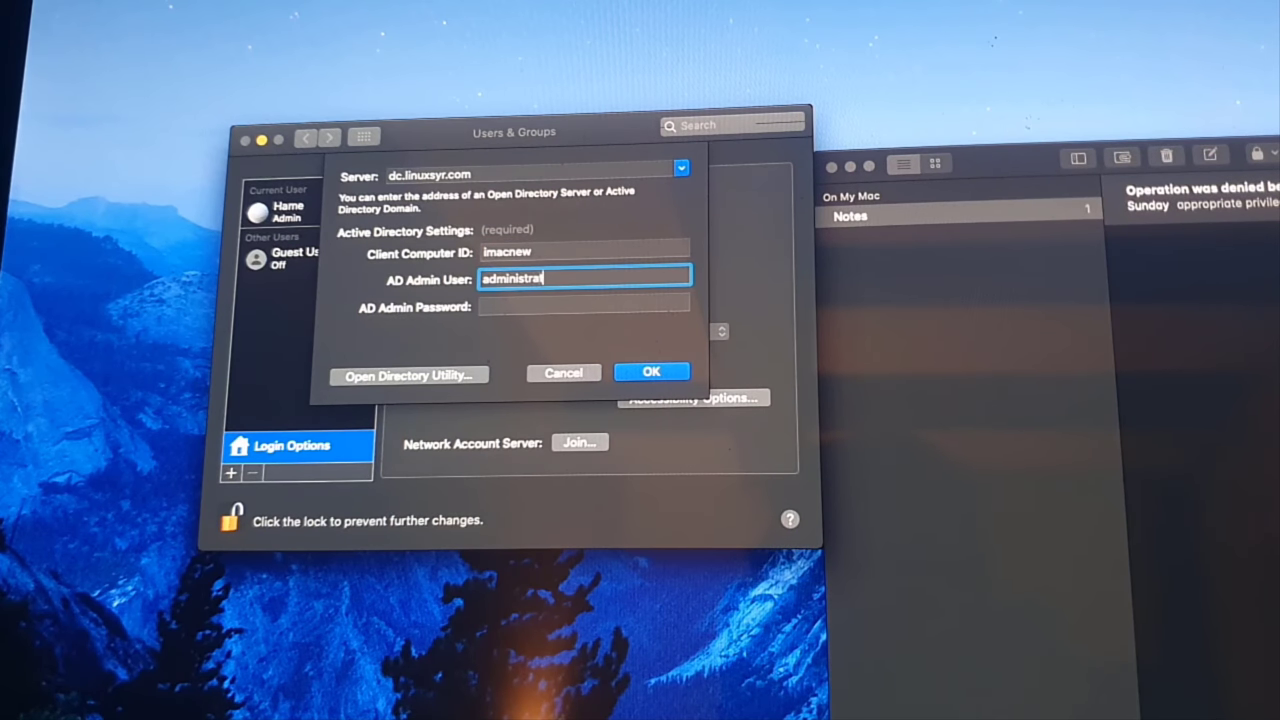
pyautogui.write('or')
pyautogui.press('Tab')
pyautogui.write('****')
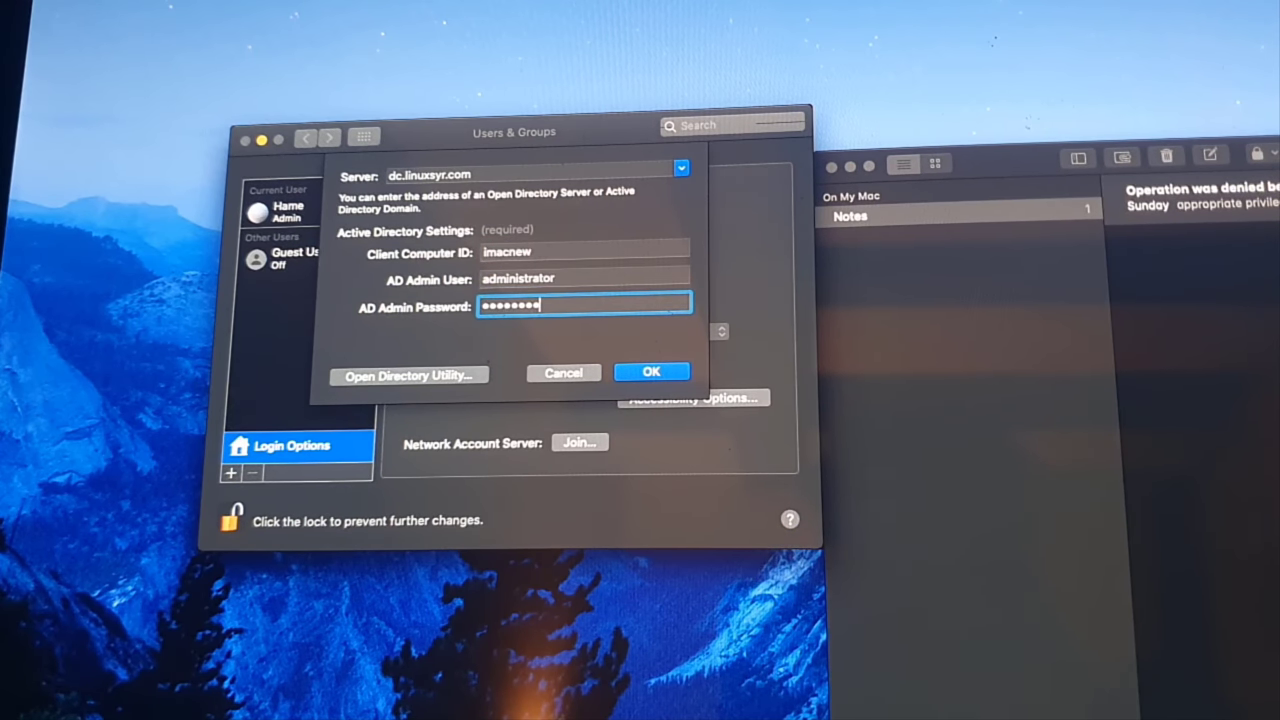
pyautogui.write('****')
pyautogui.press('Return')
# Dismiss the unable-to-add-server alert and unlock Users & Groups again.
pyautogui.click(615, 232)
pyautogui.click(231, 520)
pyautogui.write('*****')
pyautogui.press('Return')
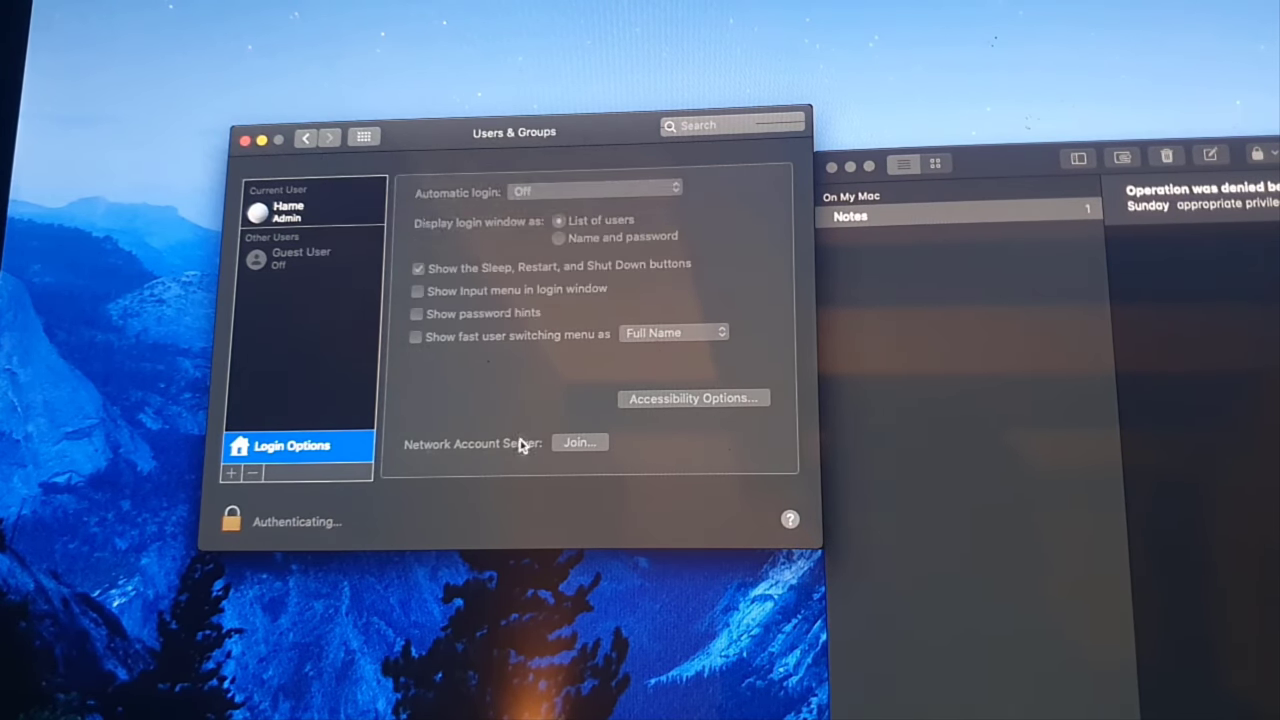
# Rejoin dc.linuxsyr.com with the Administrator account's credentials, then close the Notes window.
pyautogui.click(572, 442)
pyautogui.write('dc.')
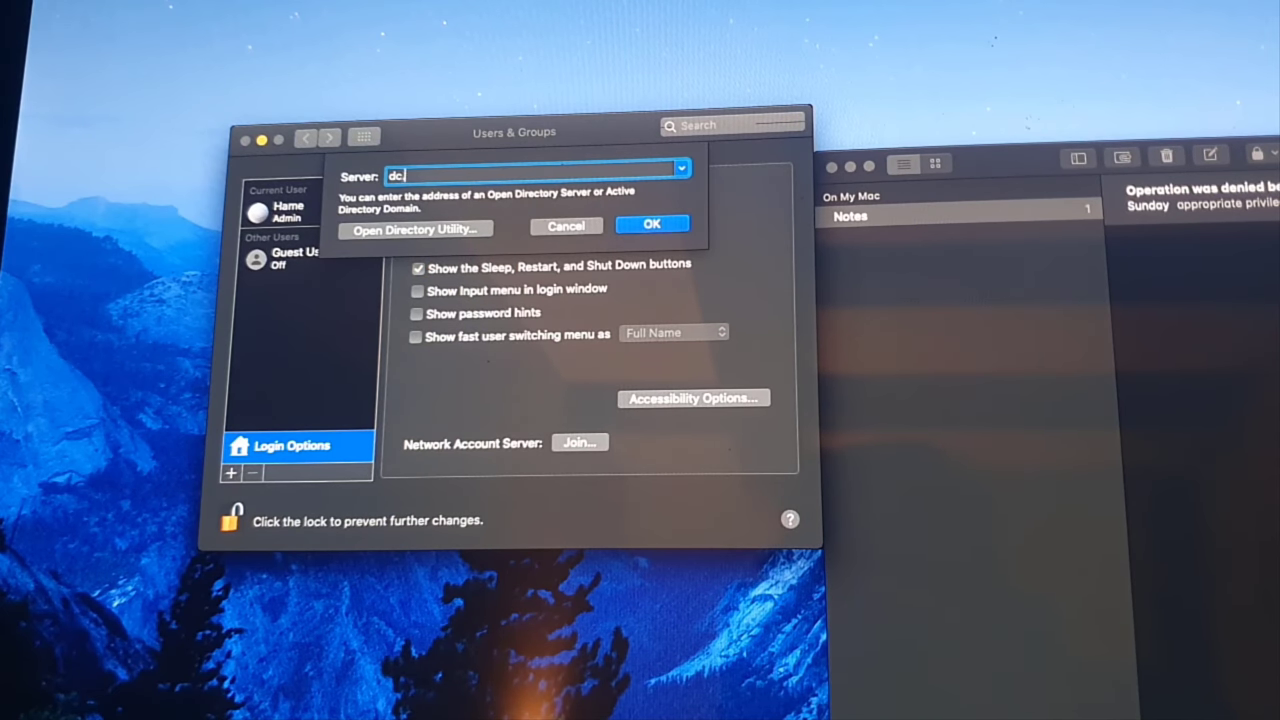
pyautogui.write('linuxsyr.com')
pyautogui.press('Return')
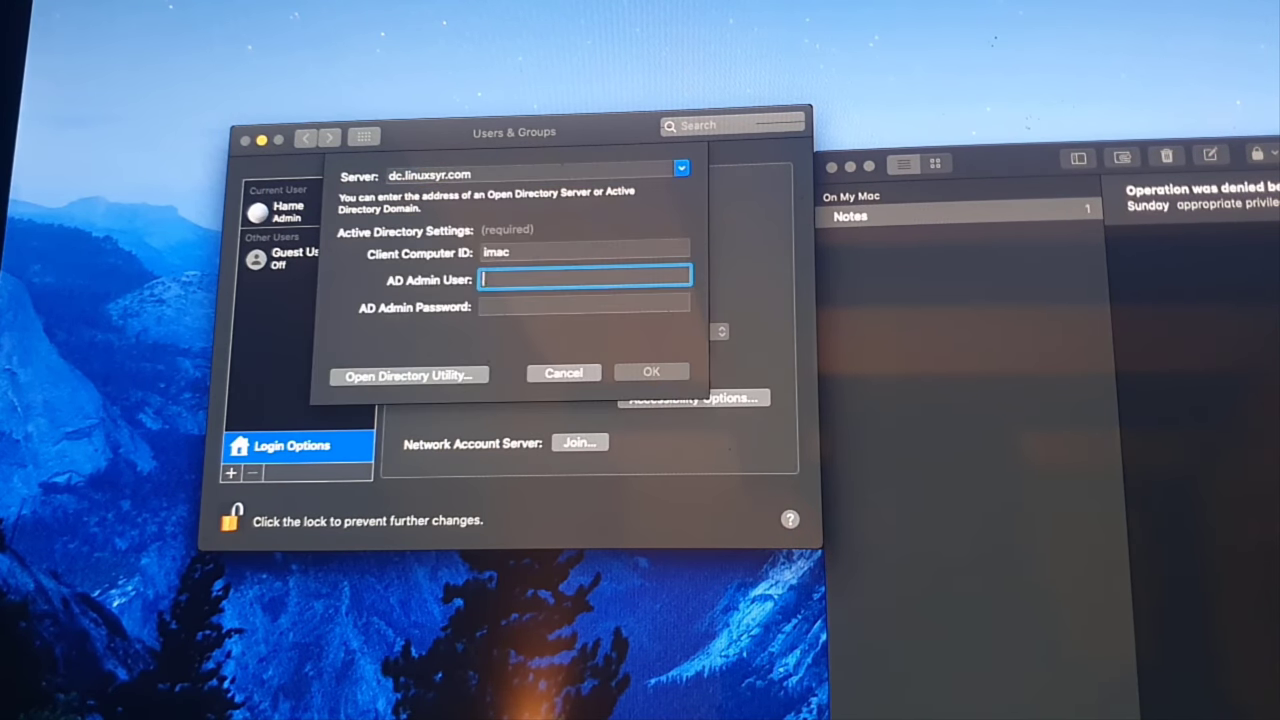
pyautogui.write('Administr')
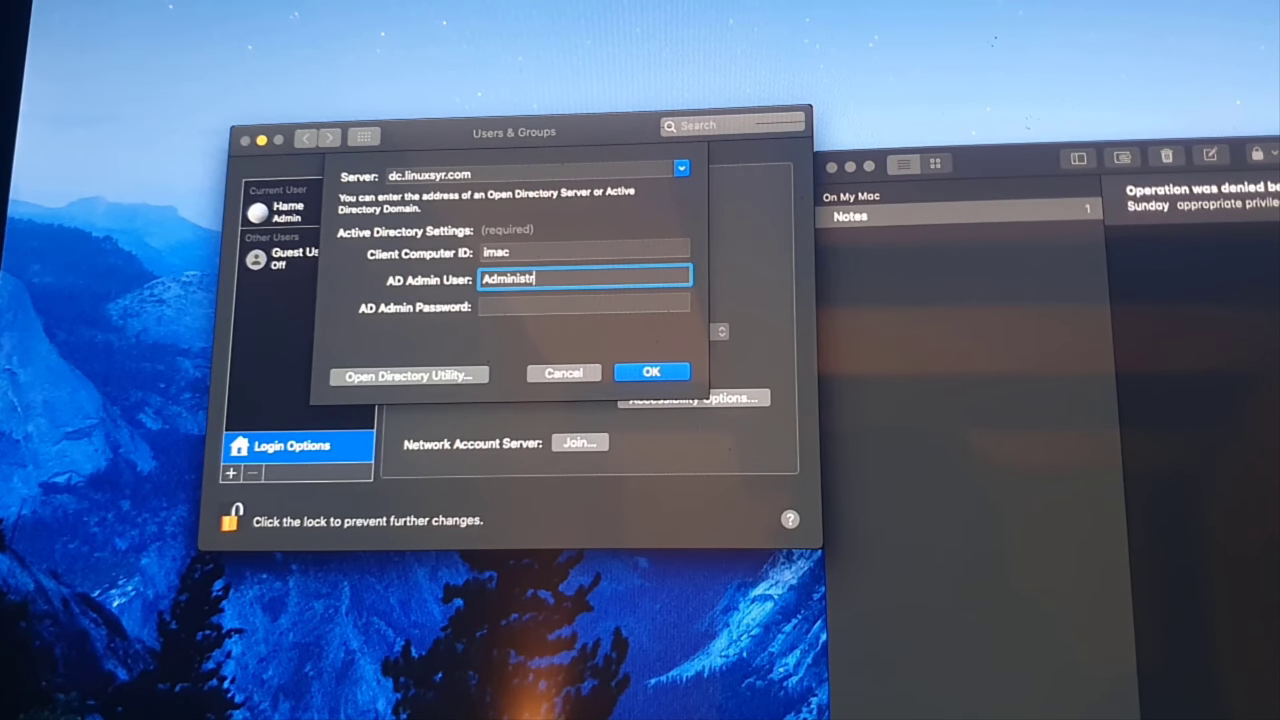
pyautogui.write('ator')
pyautogui.press('Tab')
pyautogui.write('••••••••')
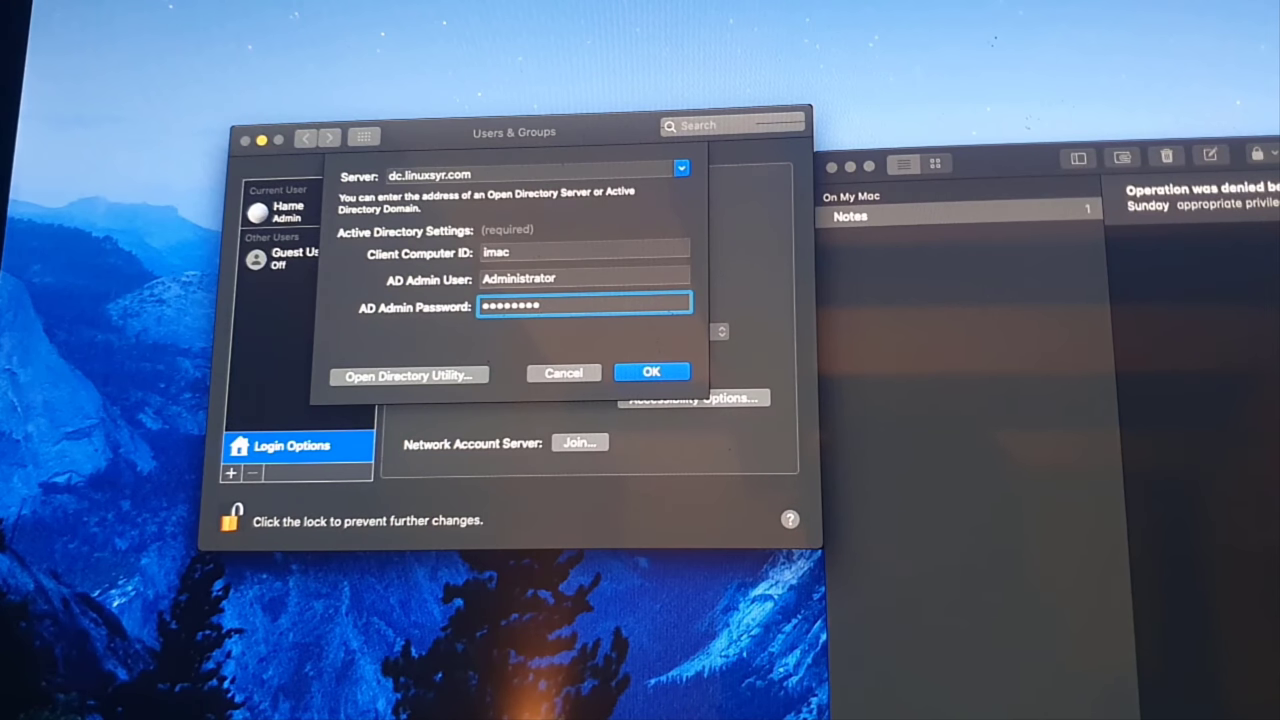
pyautogui.press('Return')
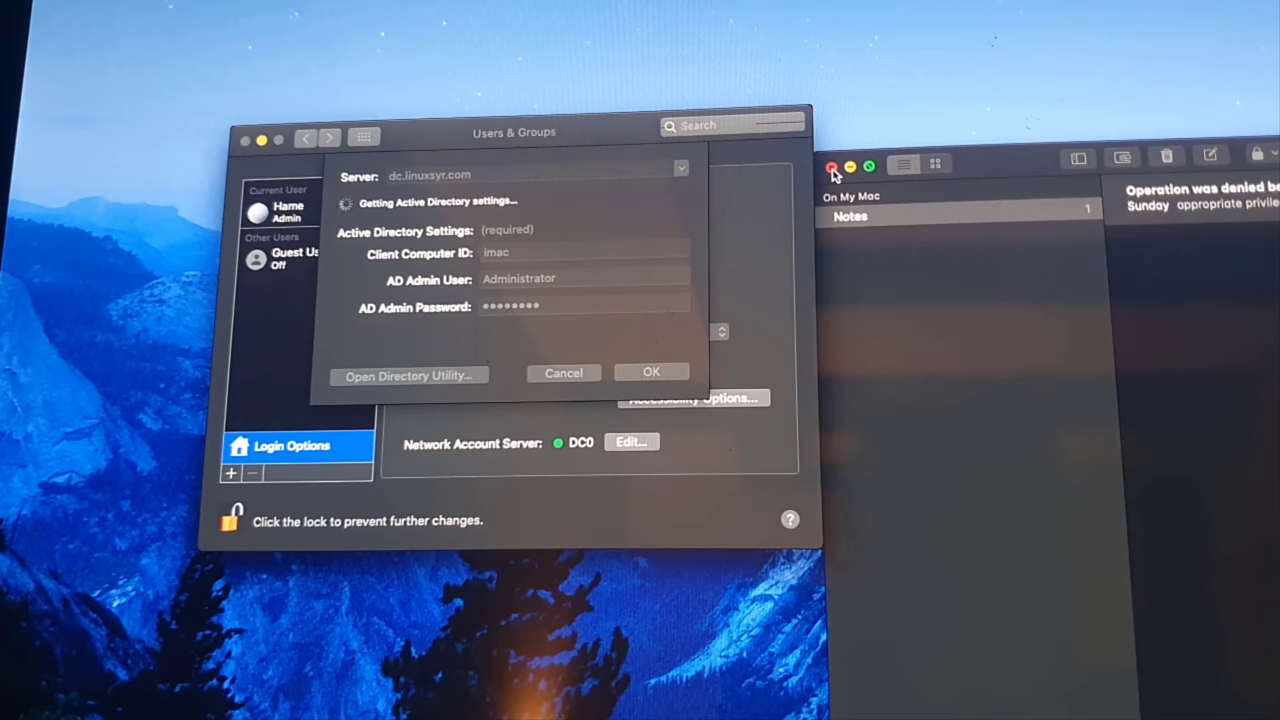
pyautogui.click(831, 168)
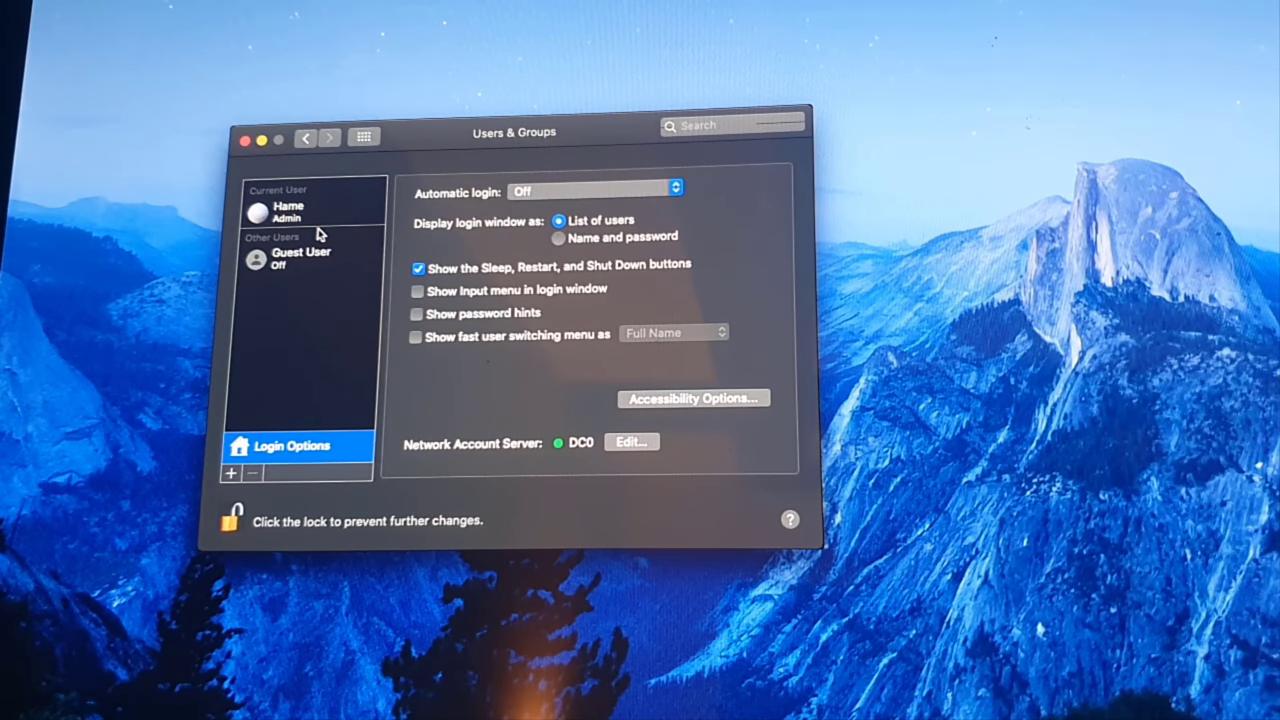
# Set the login window to show name and password fields, then recentre the preferences window.
pyautogui.click(559, 239)
pyautogui.click(245, 141)
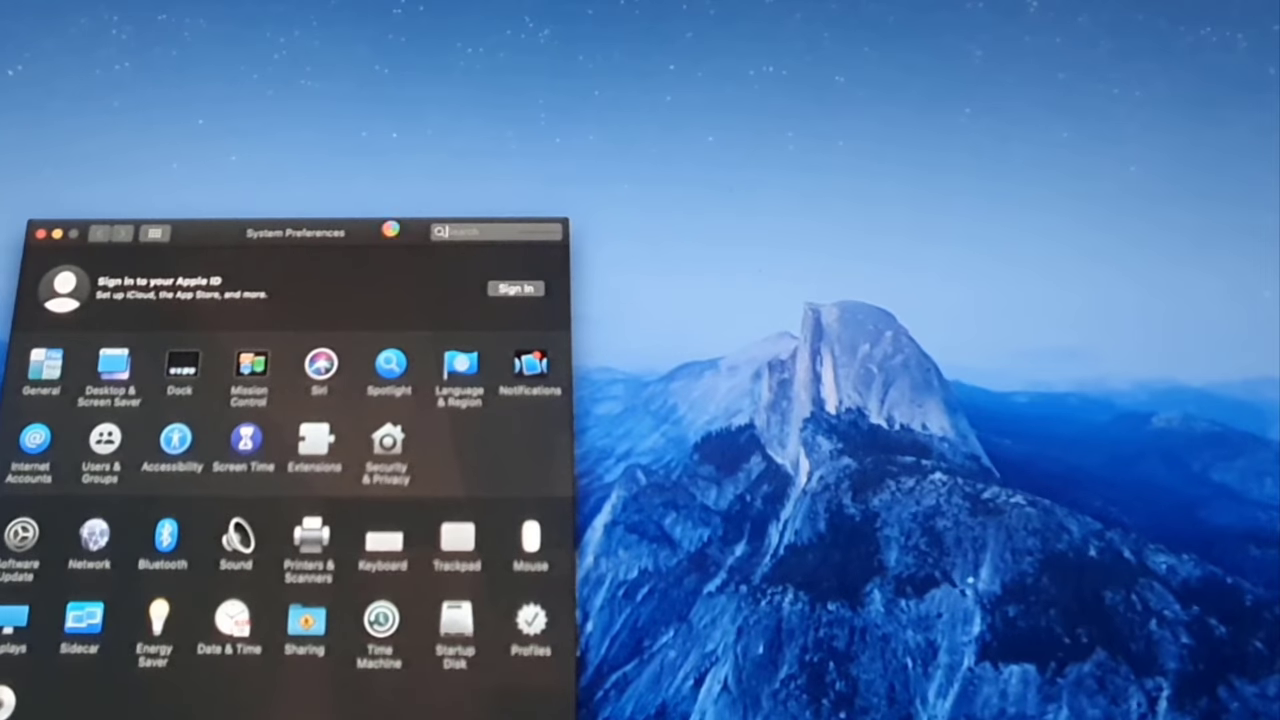
pyautogui.moveTo(391, 228); pyautogui.dragTo(578, 153)
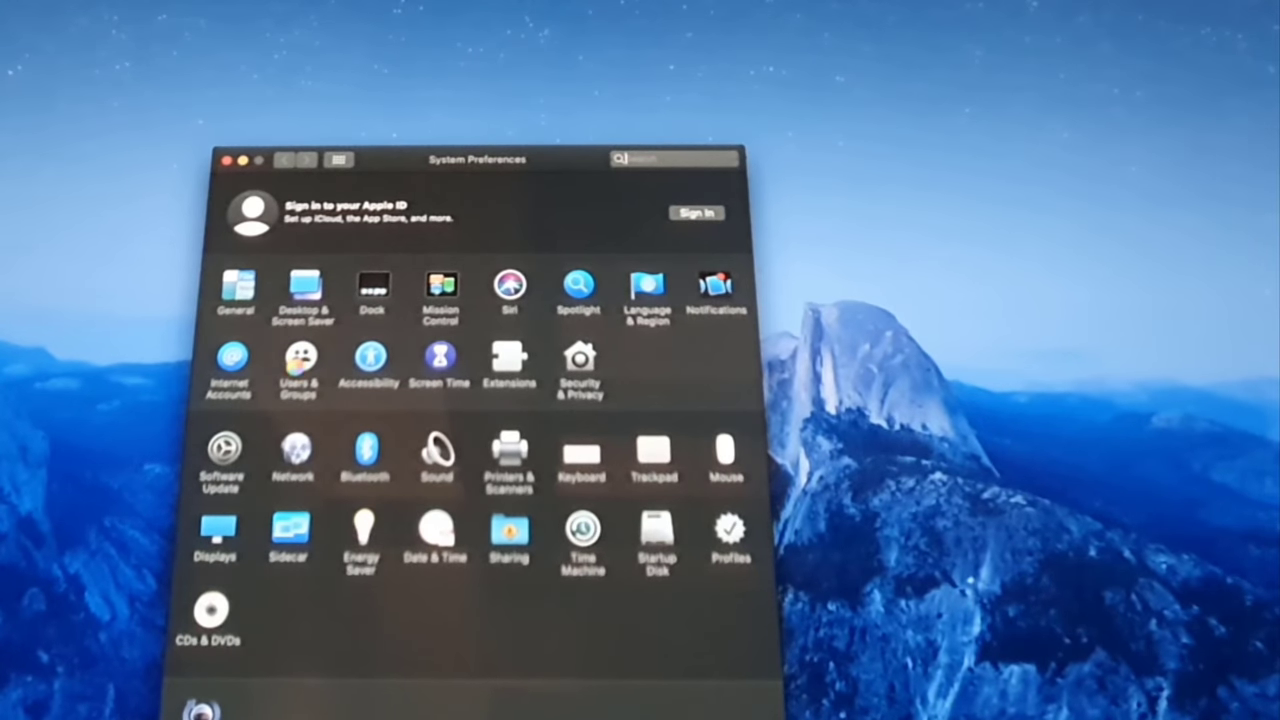
pyautogui.click(300, 362)
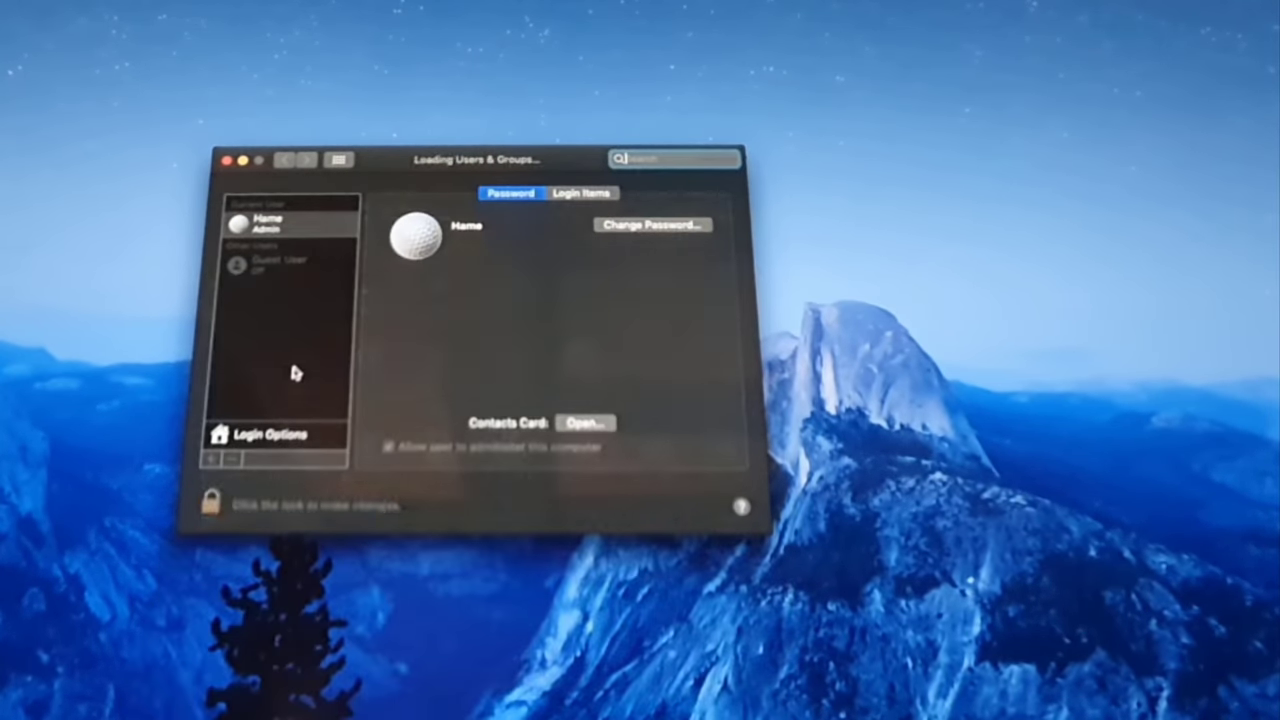
pyautogui.click(272, 434)
pyautogui.click(339, 161)
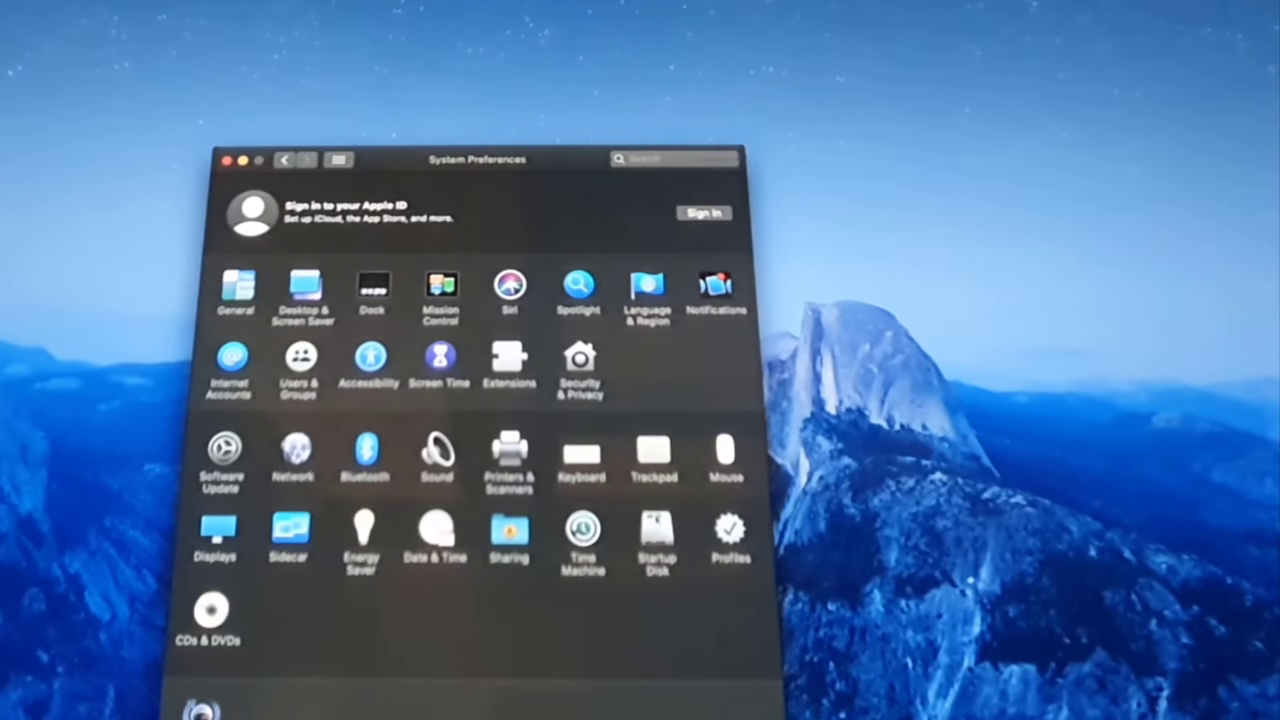
# In the Wi-Fi advanced DNS settings, add 1.1.1.1 as a DNS server.
pyautogui.click(298, 448)
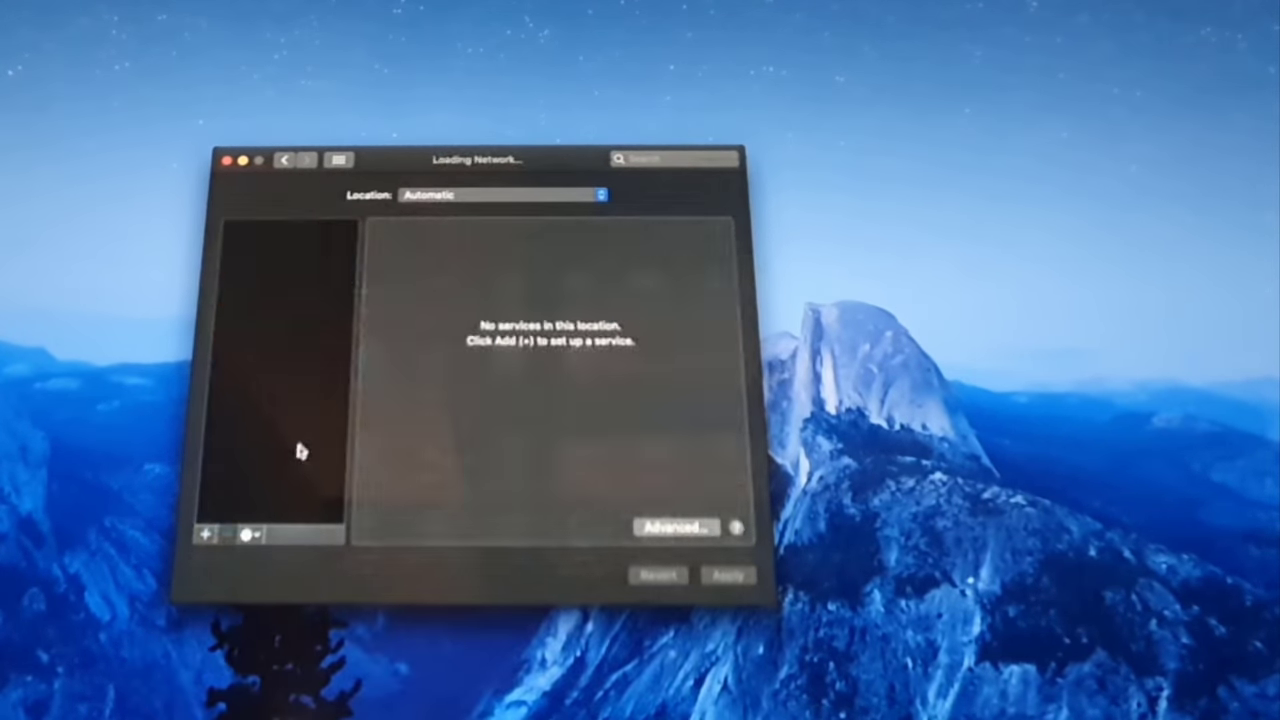
pyautogui.click(688, 527)
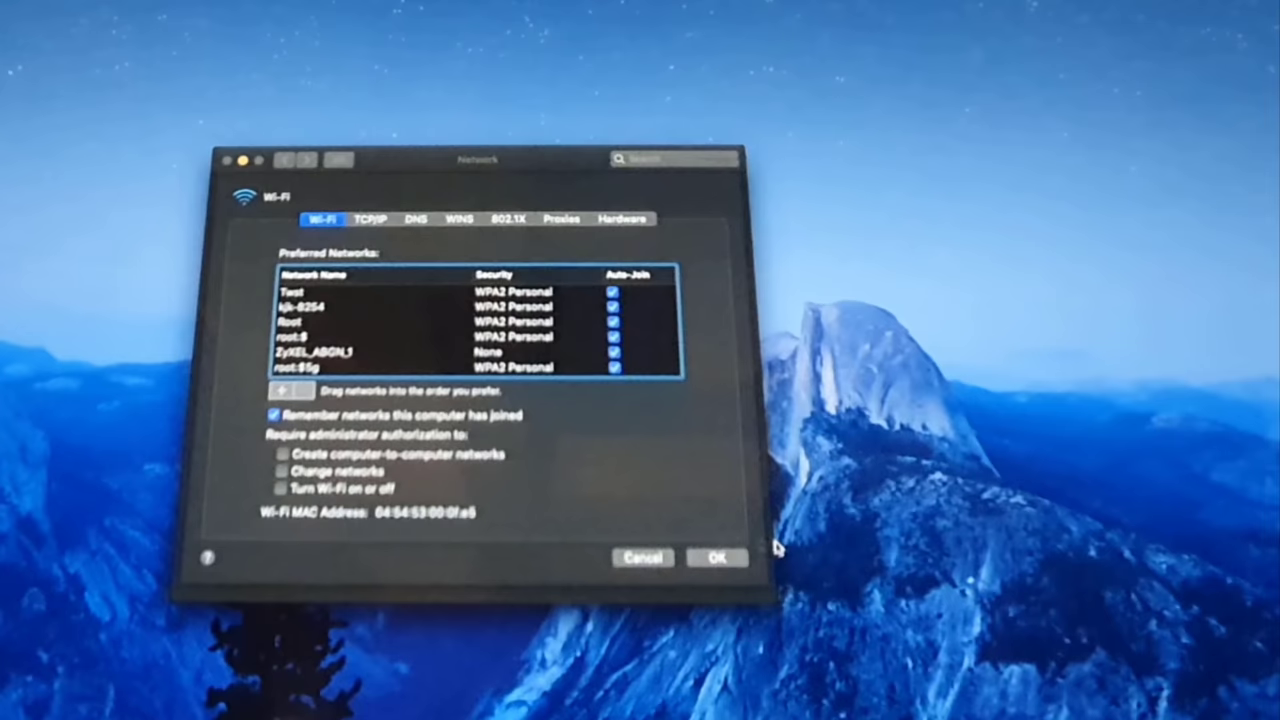
pyautogui.click(416, 220)
pyautogui.click(228, 511)
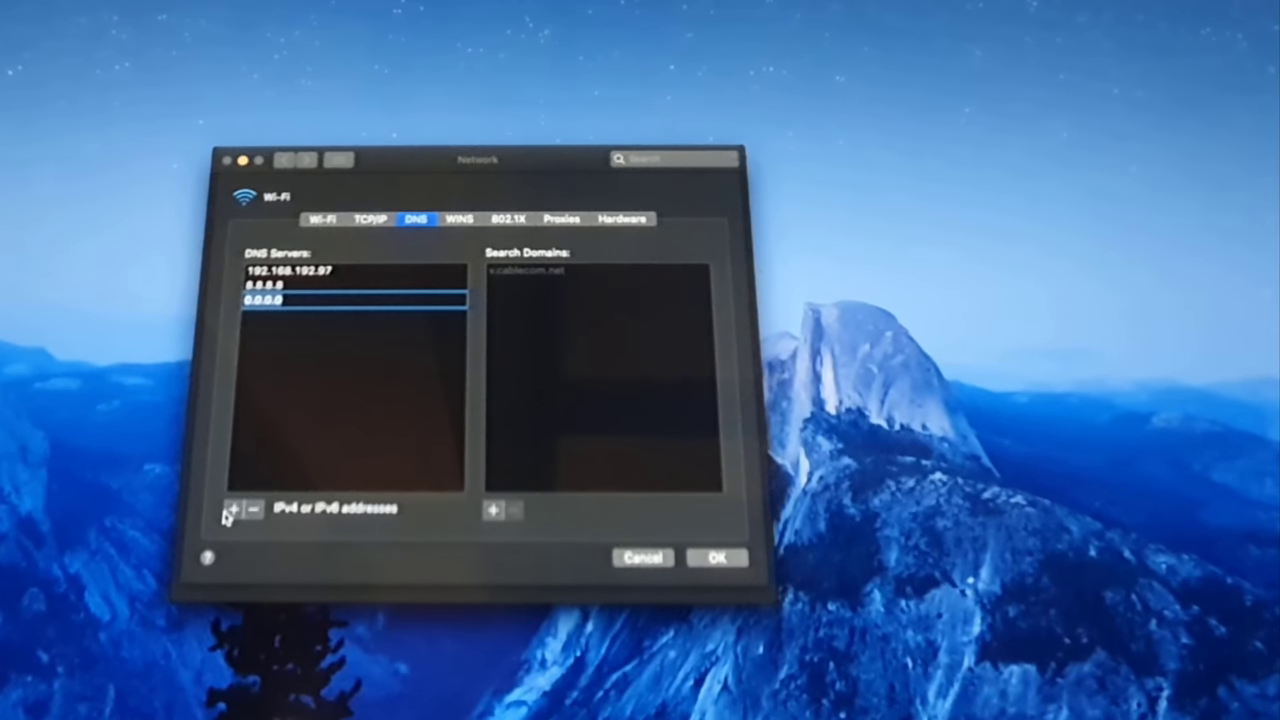
pyautogui.write('1.1.1.1')
pyautogui.press('Return')
# Add 192.168.192.1 and 127.0.0.1 as DNS servers, then confirm and apply.
pyautogui.click(231, 510)
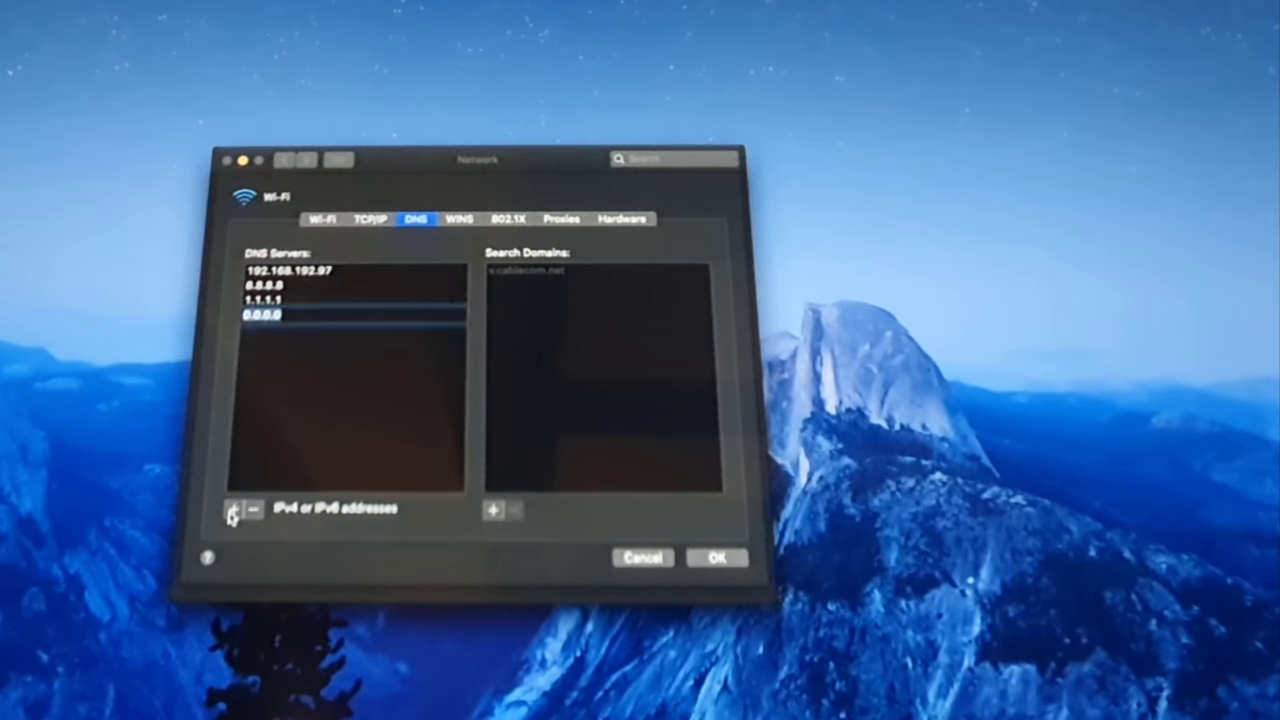
pyautogui.write('192.168.192.1')
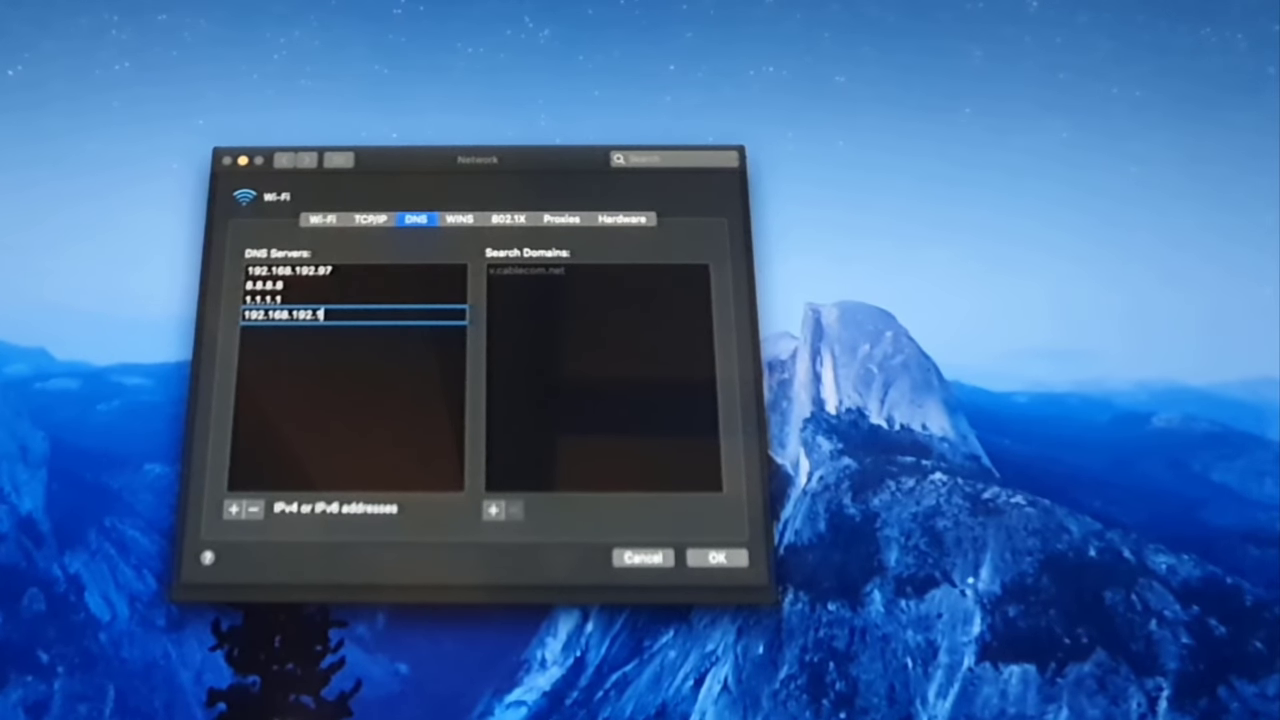
pyautogui.press('Return')
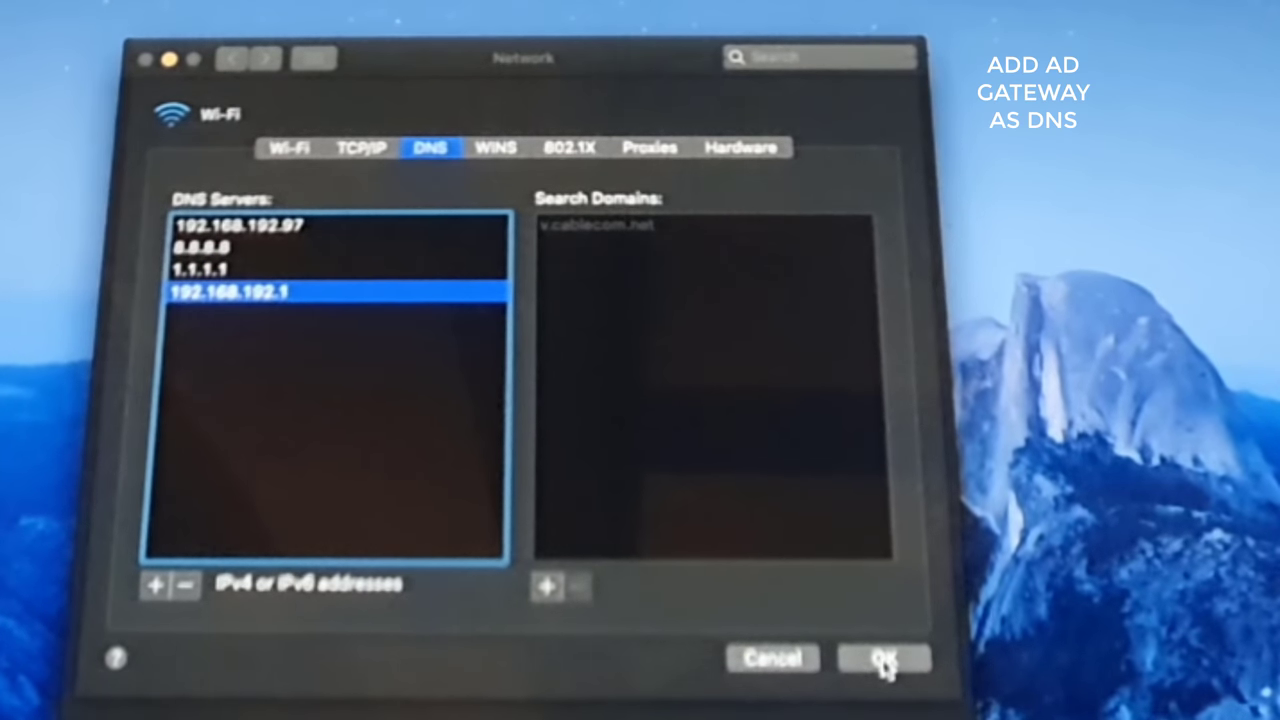
pyautogui.click(156, 590)
pyautogui.write('127.0.0.1')
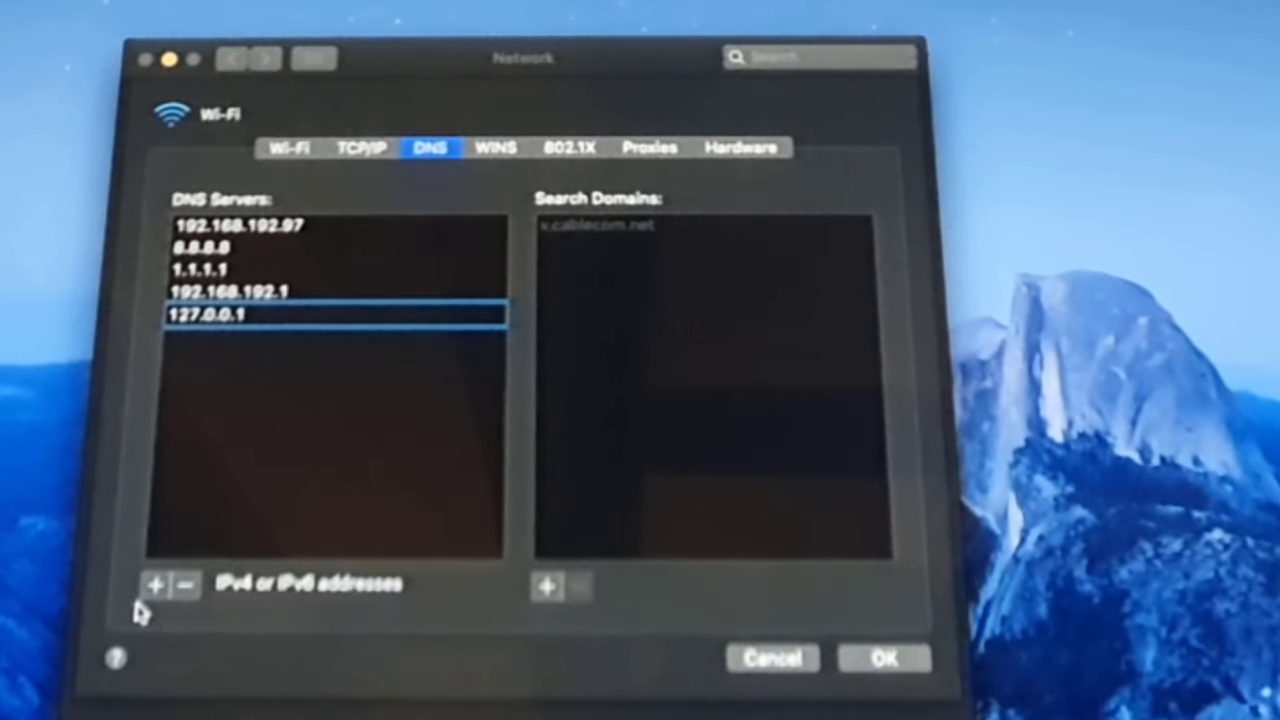
pyautogui.press('Return')
pyautogui.click(905, 660)
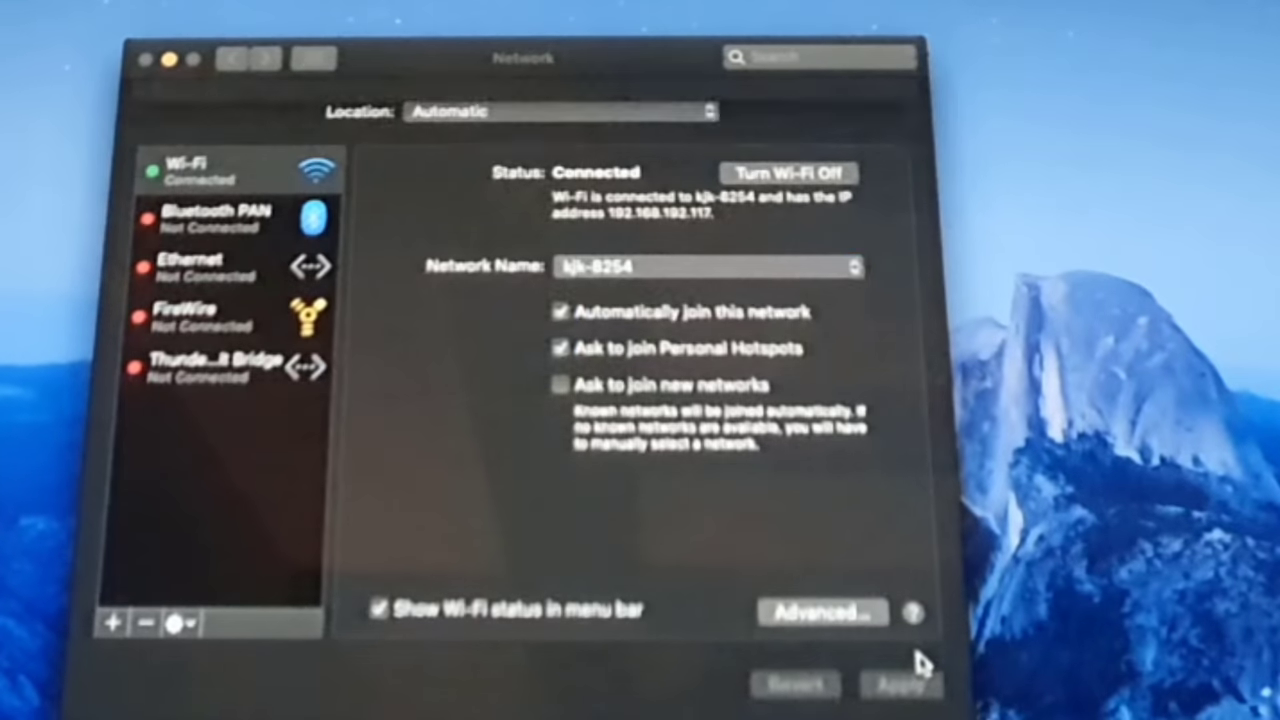
pyautogui.click(900, 685)
pyautogui.click(313, 62)
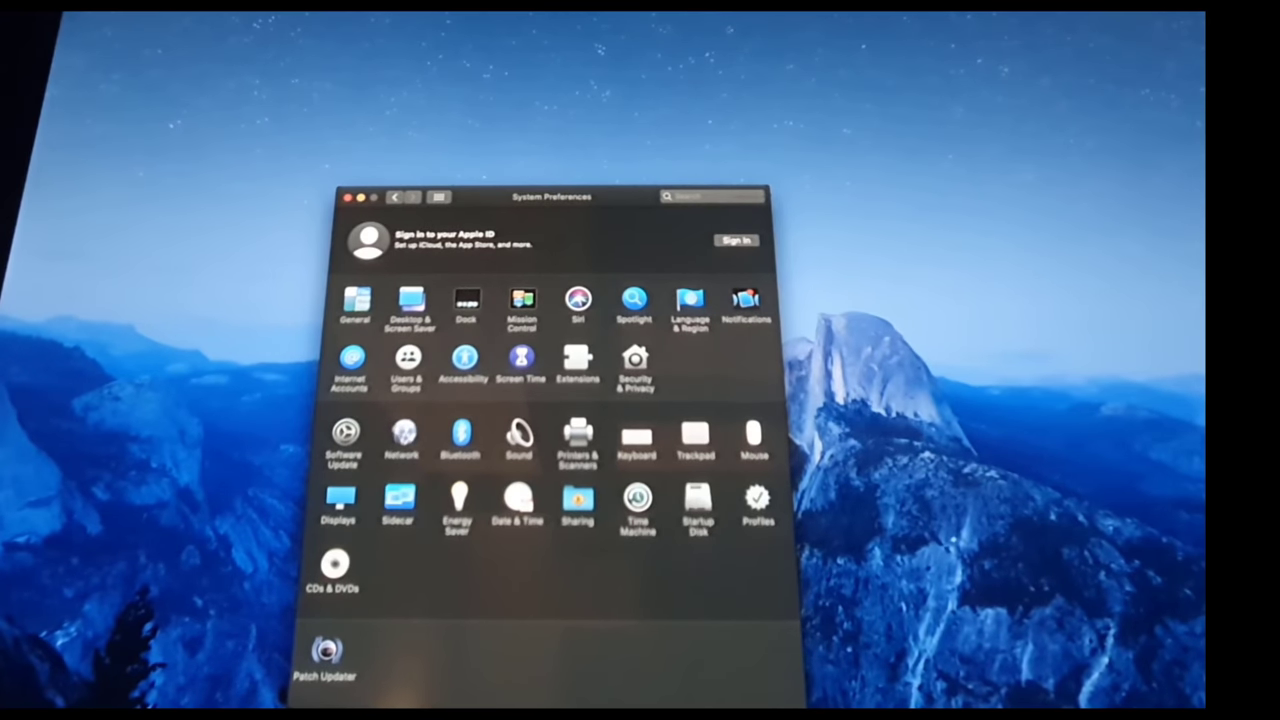
# Log out of the local Mac account, quitting all apps.
pyautogui.click(70, 14)
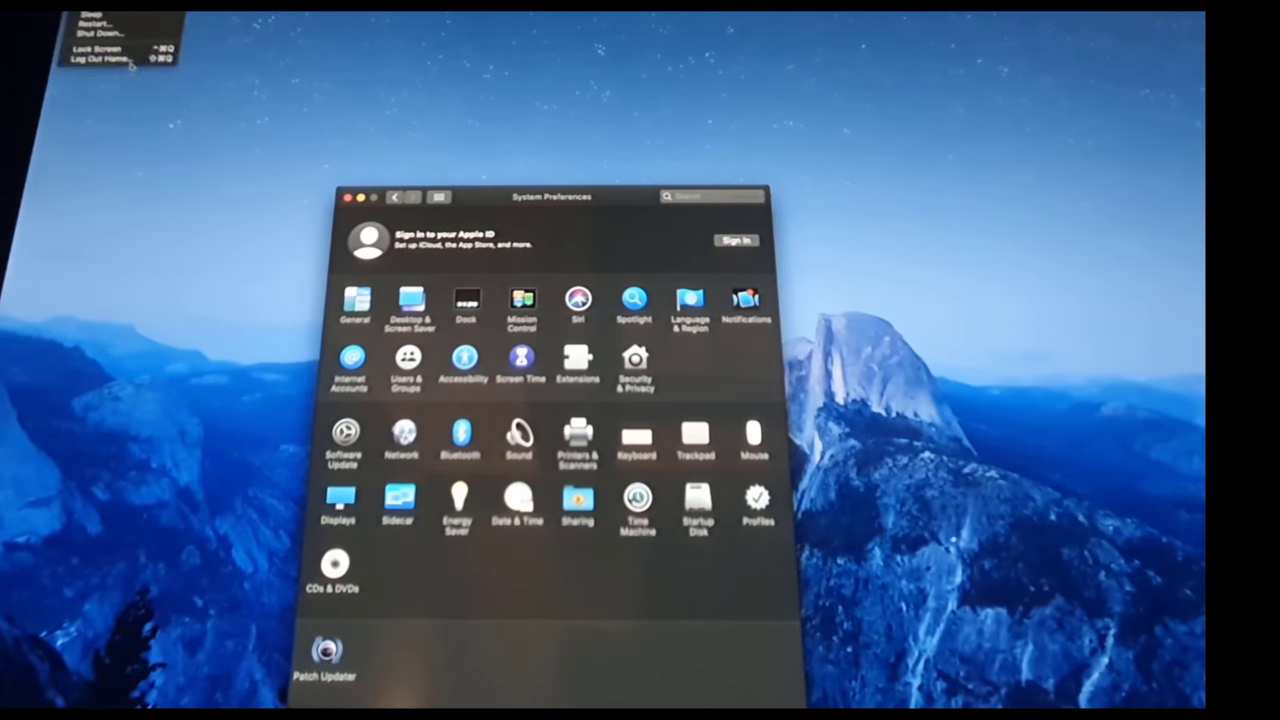
pyautogui.click(130, 60)
pyautogui.press('Return')
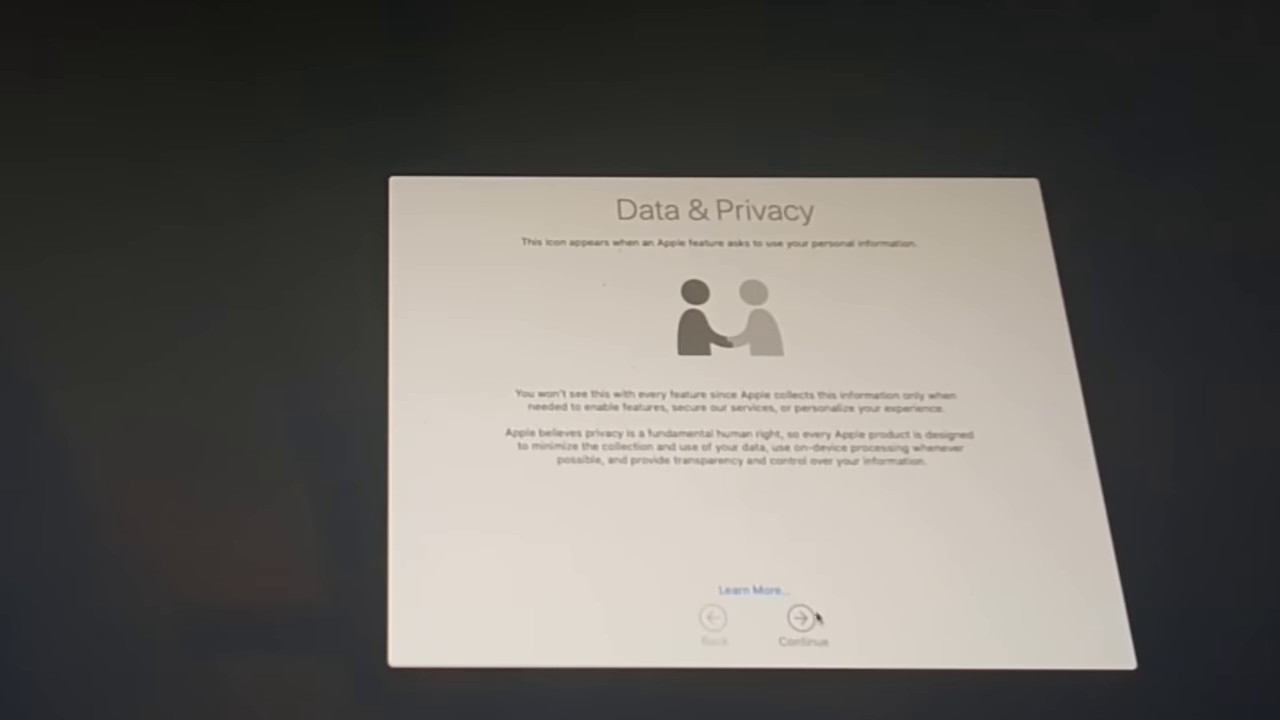
# Finish first-run setup past Data & Privacy and Siri, choosing the Dark appearance.
pyautogui.click(812, 616)
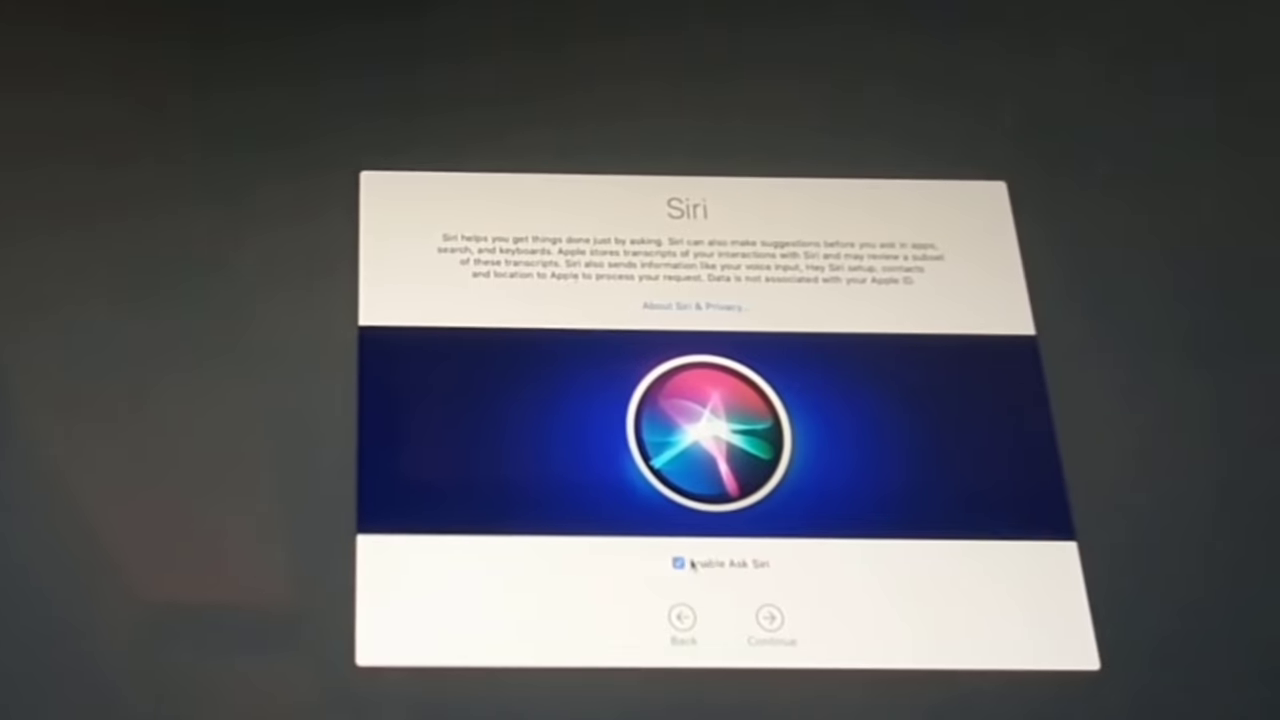
pyautogui.click(760, 616)
pyautogui.click(674, 322)
pyautogui.click(760, 617)
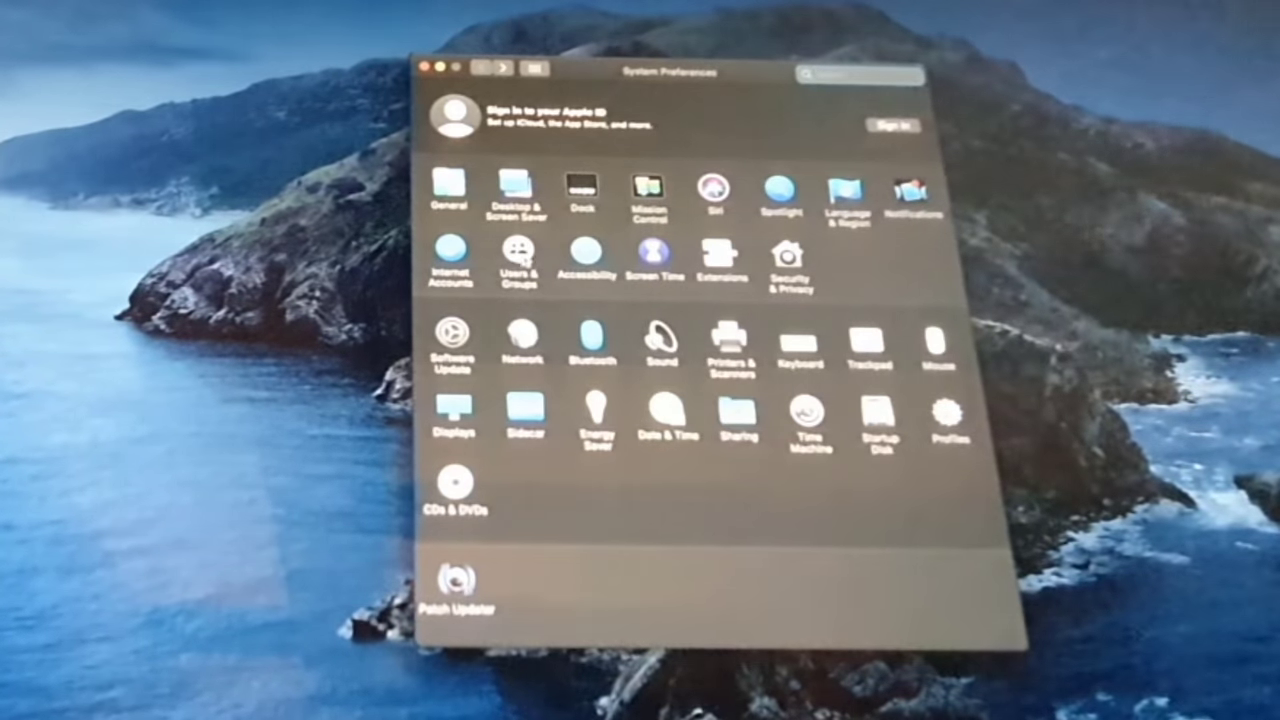
# Open Users & Groups and unlock it with a domain admin account's credentials.
pyautogui.click(518, 258)
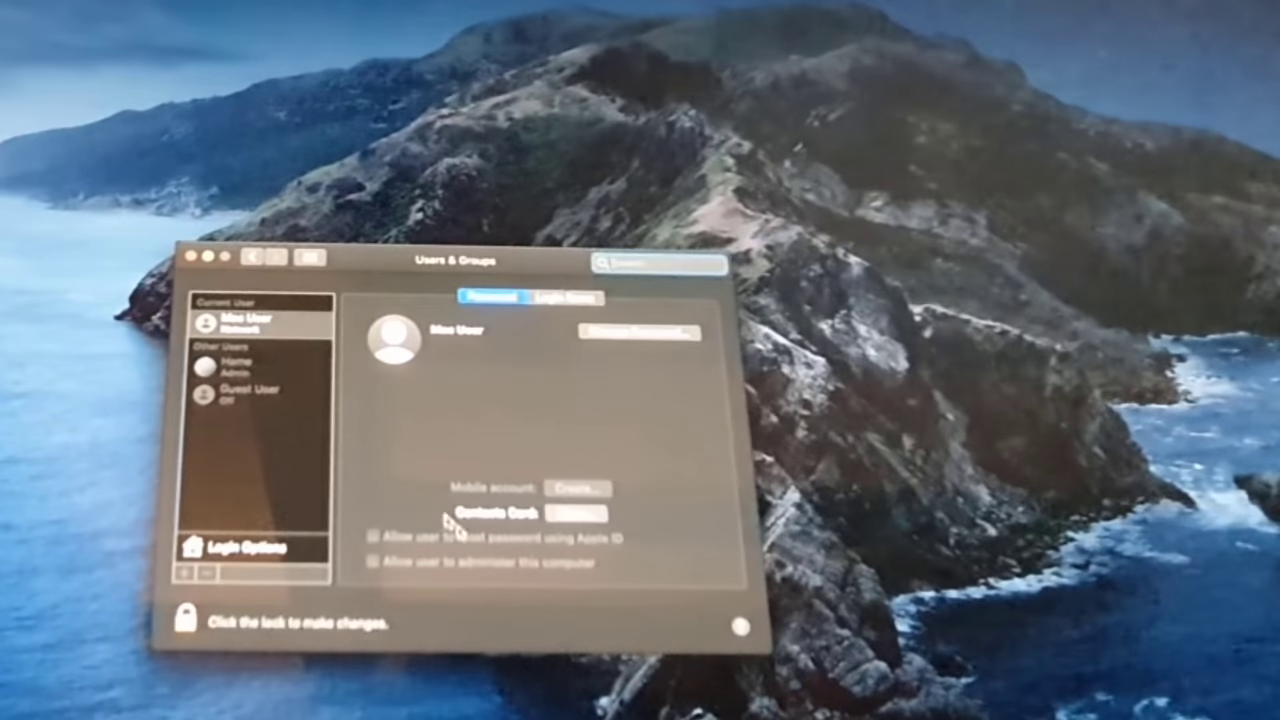
pyautogui.click(185, 618)
pyautogui.press('Tab')
pyautogui.write('••••')
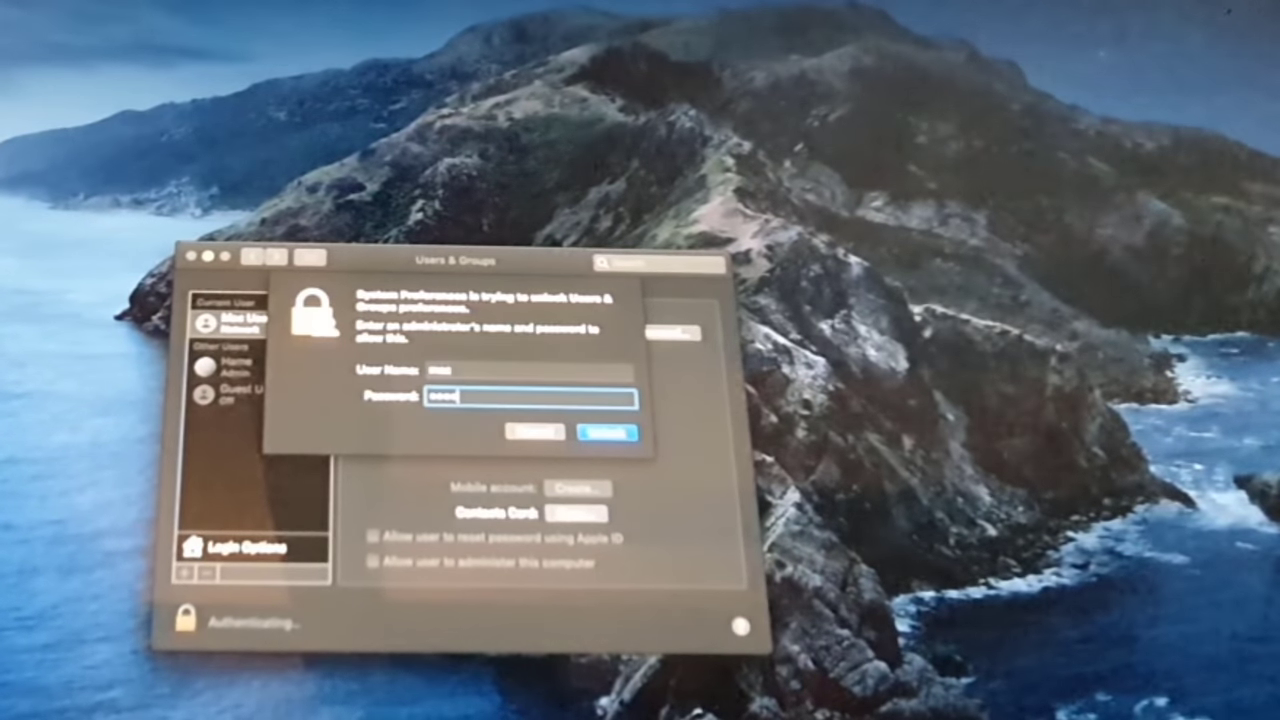
pyautogui.write('••••')
pyautogui.hotkey('shift', 'Tab')
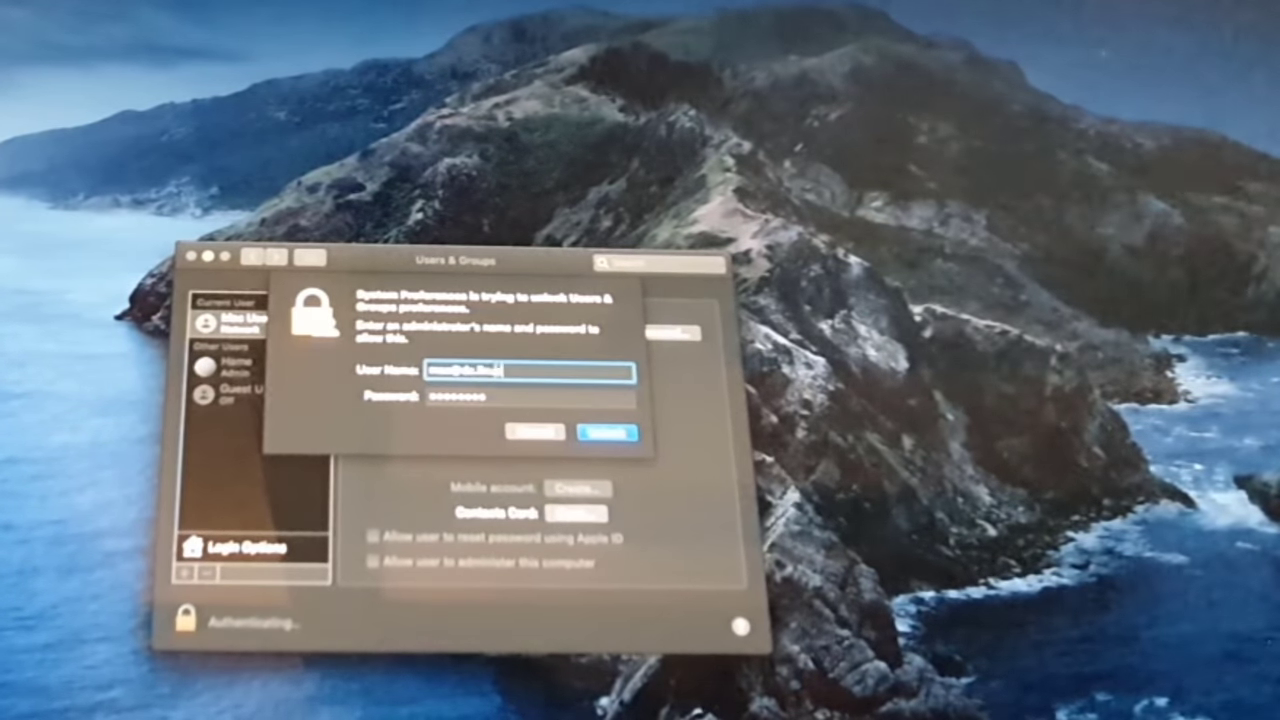
pyautogui.press('Tab')
pyautogui.press('Return')
pyautogui.click(232, 547)
pyautogui.click(262, 322)
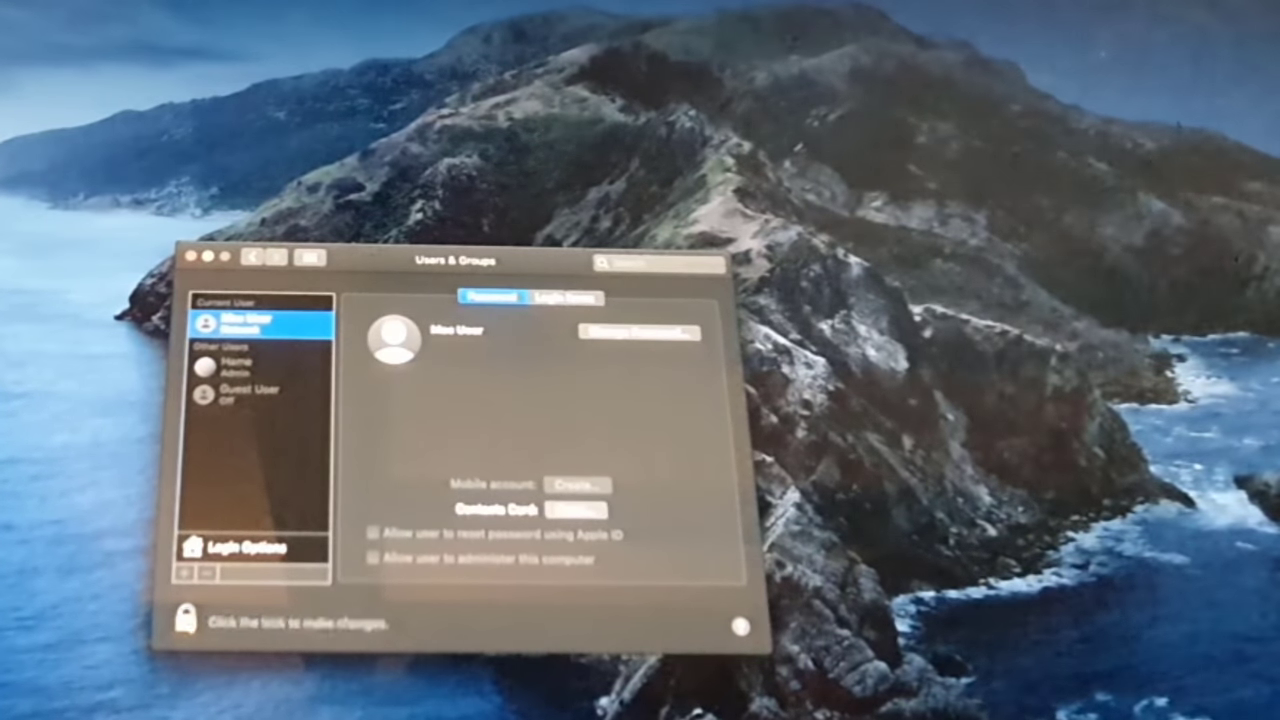
# Unlock Users & Groups with the local admin credentials, review server DC0 in Login Options, then close.
pyautogui.click(186, 618)
pyautogui.click(449, 396)
pyautogui.write('**********')
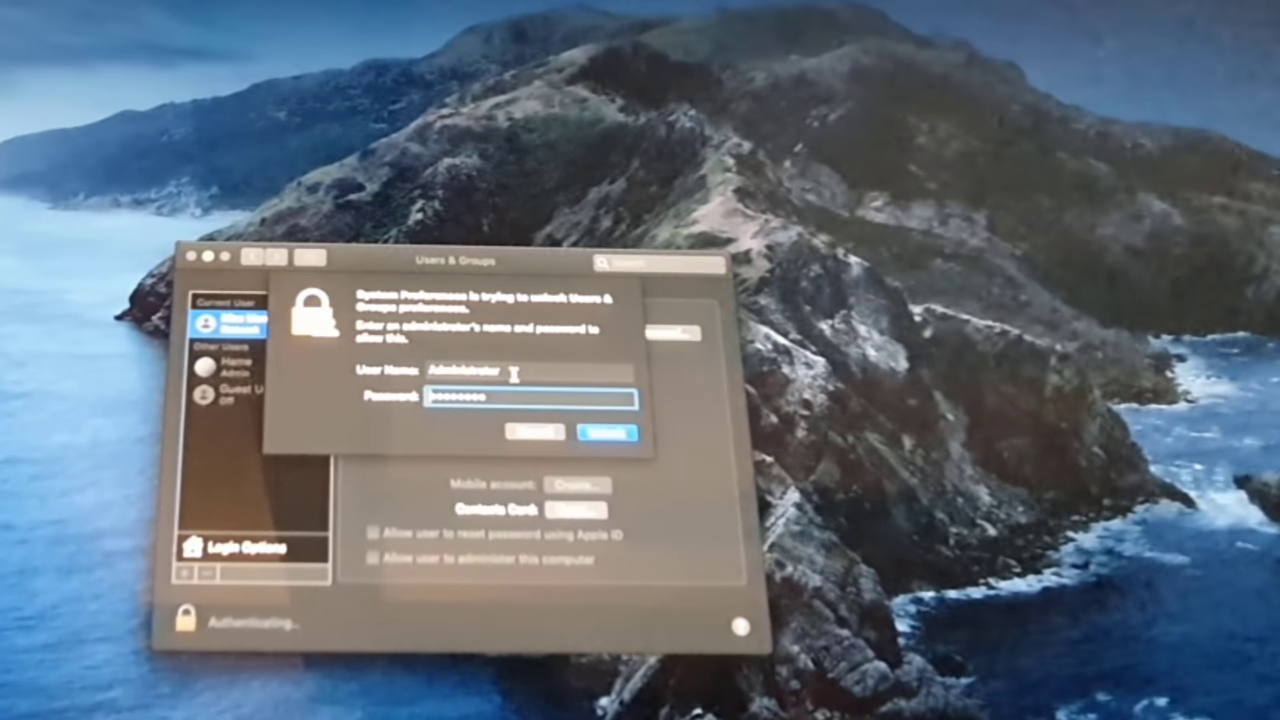
pyautogui.doubleClick(513, 374)
pyautogui.write('Home')
pyautogui.press('Tab')
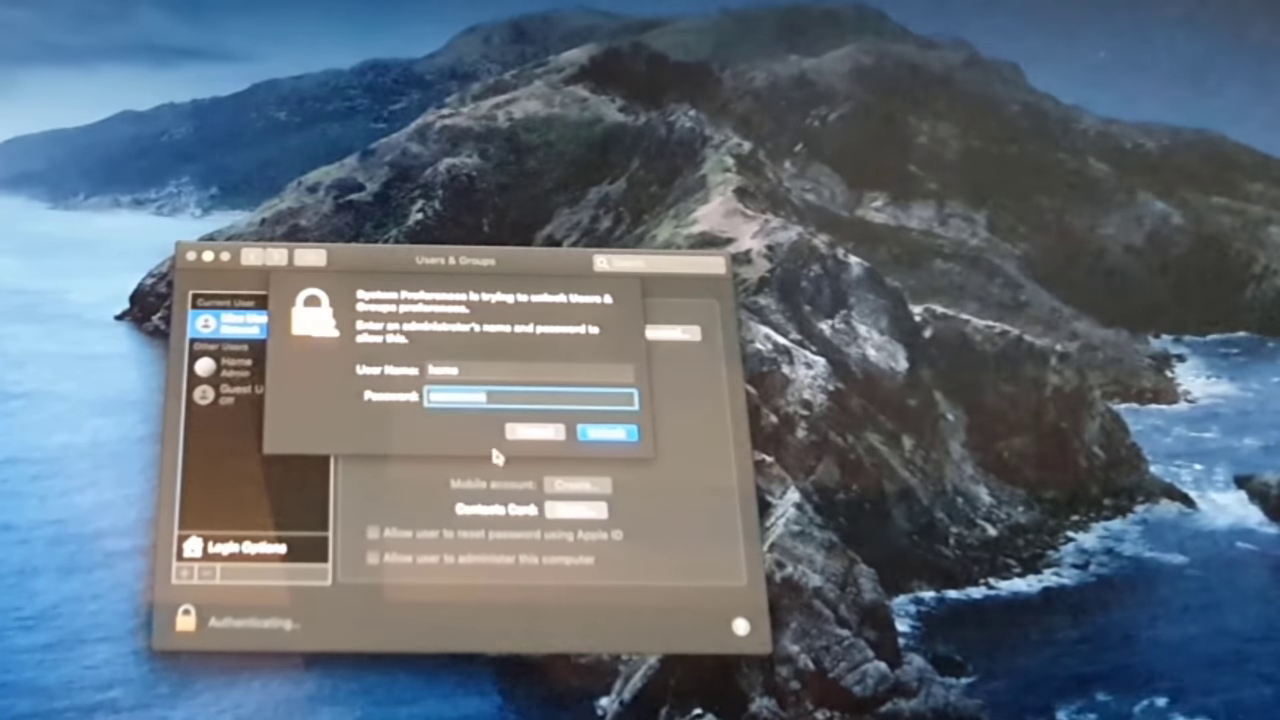
pyautogui.press('Return')
pyautogui.click(245, 547)
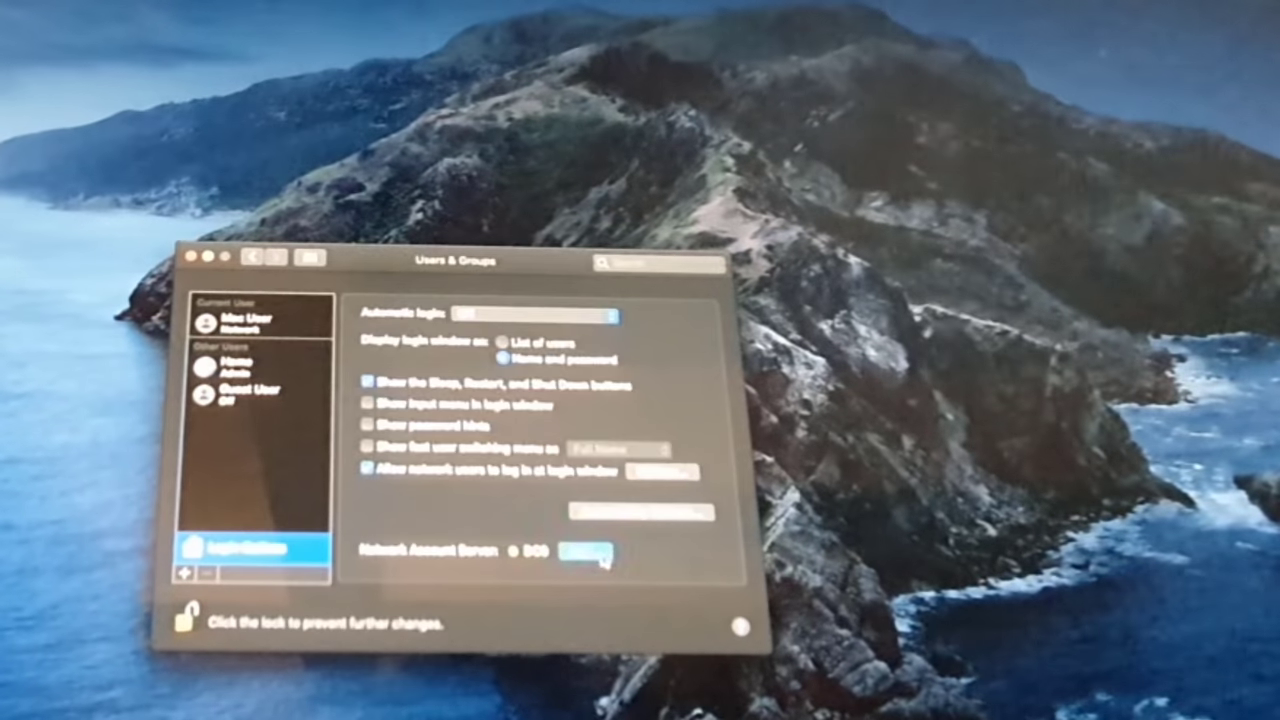
pyautogui.click(585, 551)
pyautogui.click(634, 440)
pyautogui.click(191, 257)
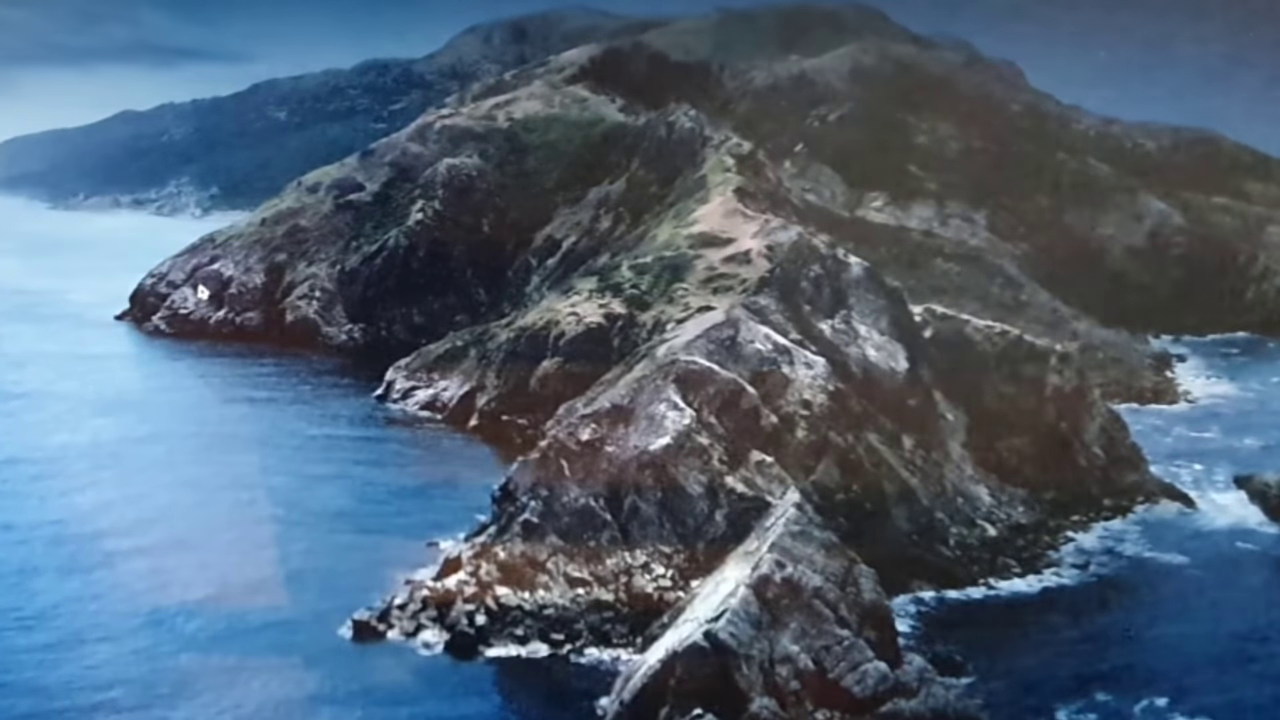